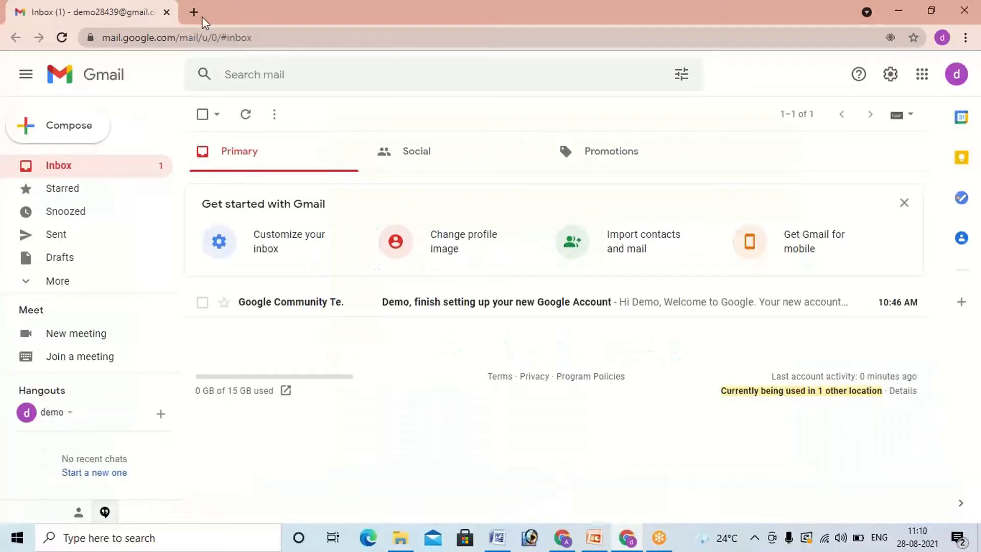
Step: Search the web for "jira registration" in a new tab and open the official Atlassian Jira result
{"action": "key", "text": "ctrl+t"}
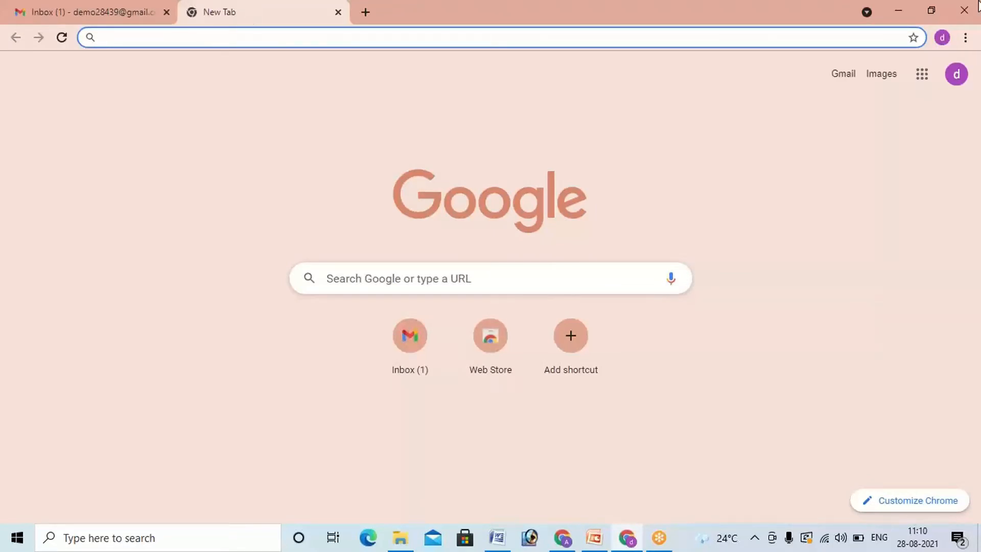
{"action": "type", "text": "jir"}
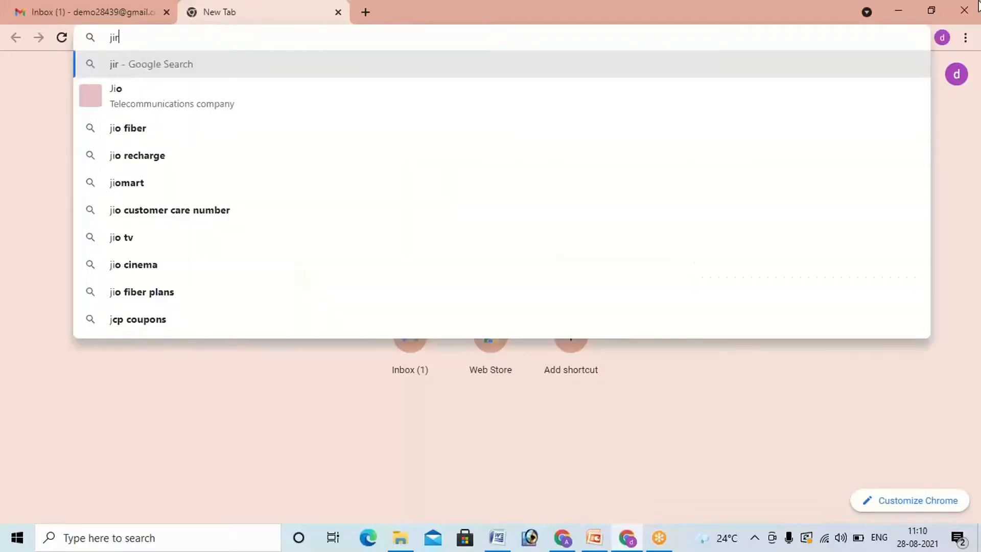
{"action": "type", "text": "a registrati"}
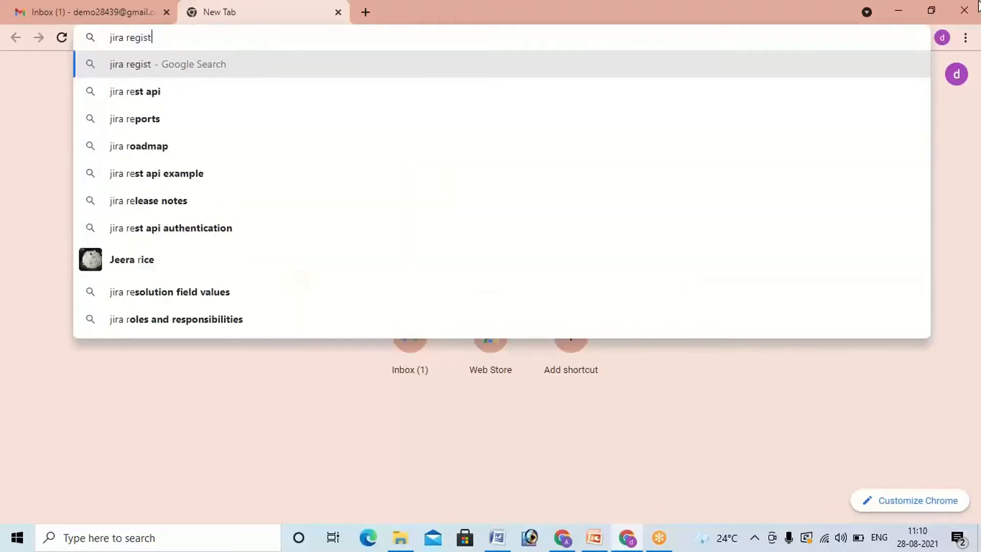
{"action": "type", "text": "on"}
{"action": "key", "text": "Return"}
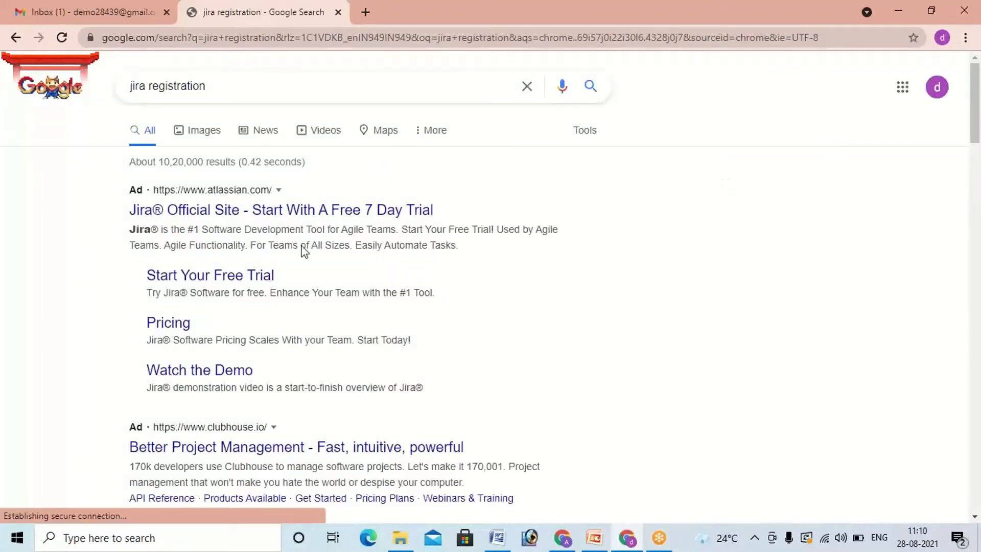
{"action": "left_click", "coordinate": [314, 215]}
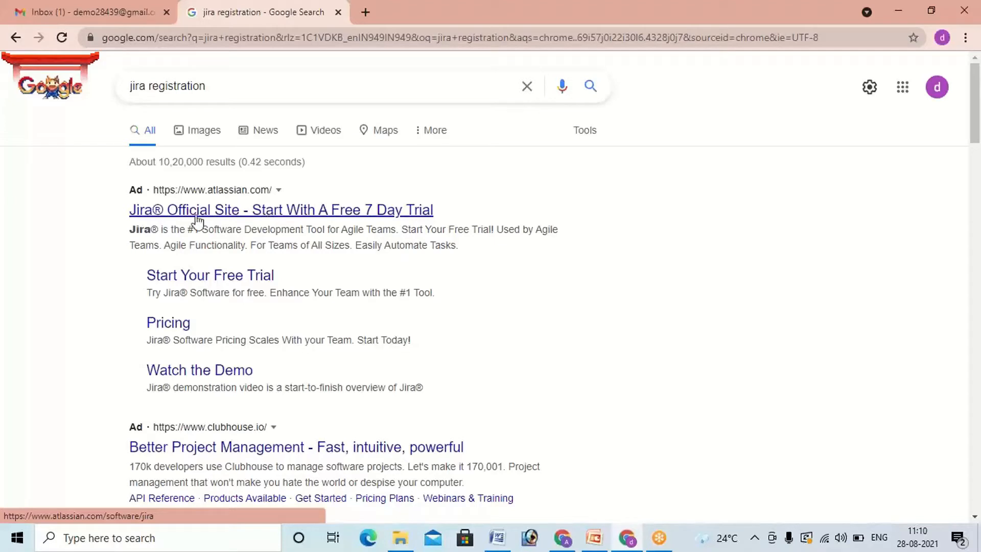
{"action": "left_click", "coordinate": [259, 215]}
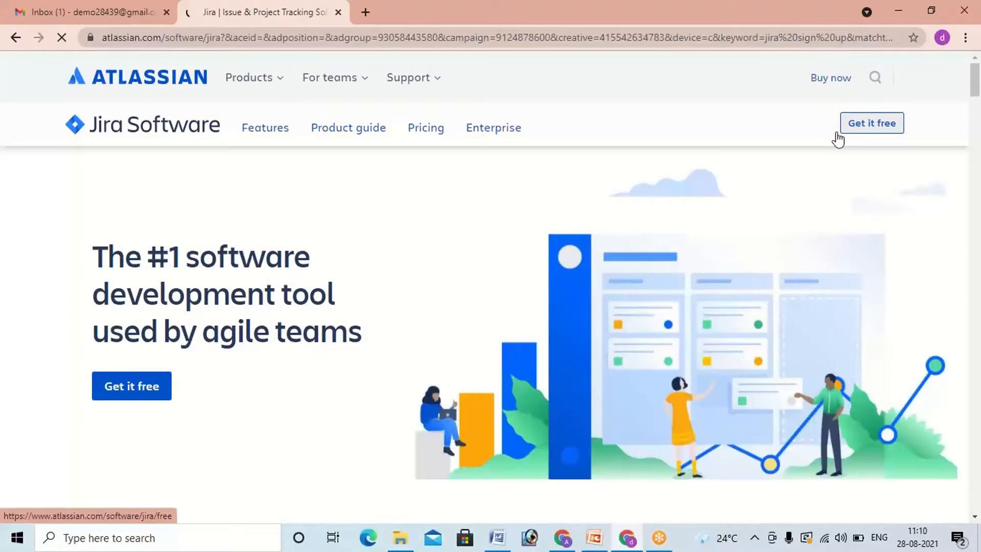
Step: Start the free Jira Software sign-up and select Jira Service Management as the second product
{"action": "left_click", "coordinate": [863, 131]}
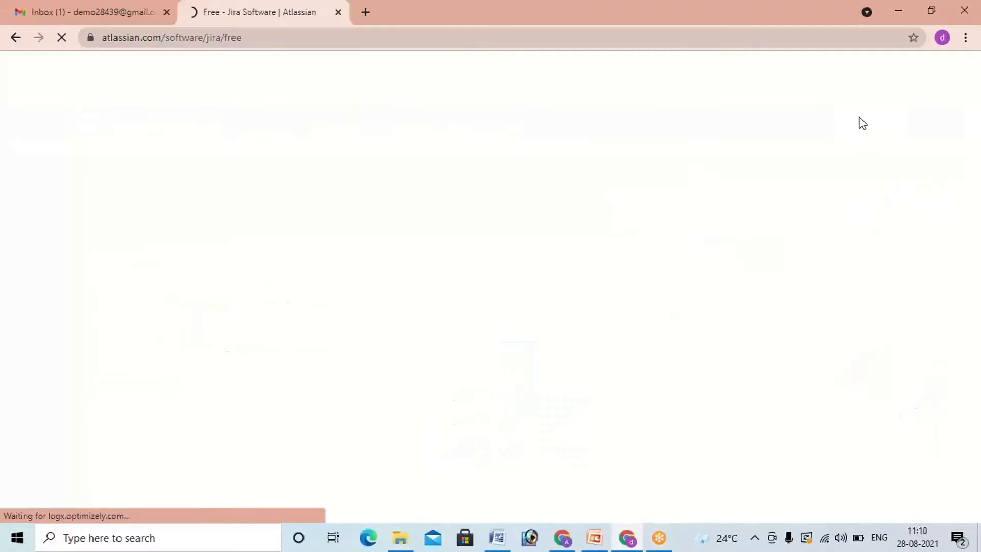
{"action": "scroll", "coordinate": [731, 276], "scroll_direction": "down", "scroll_amount": 2}
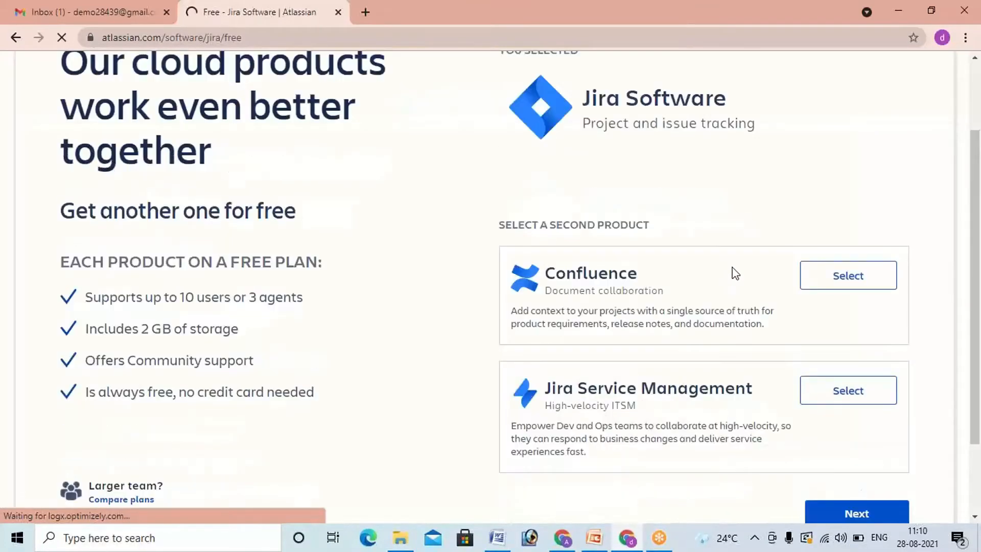
{"action": "scroll", "coordinate": [736, 274], "scroll_direction": "down", "scroll_amount": 2}
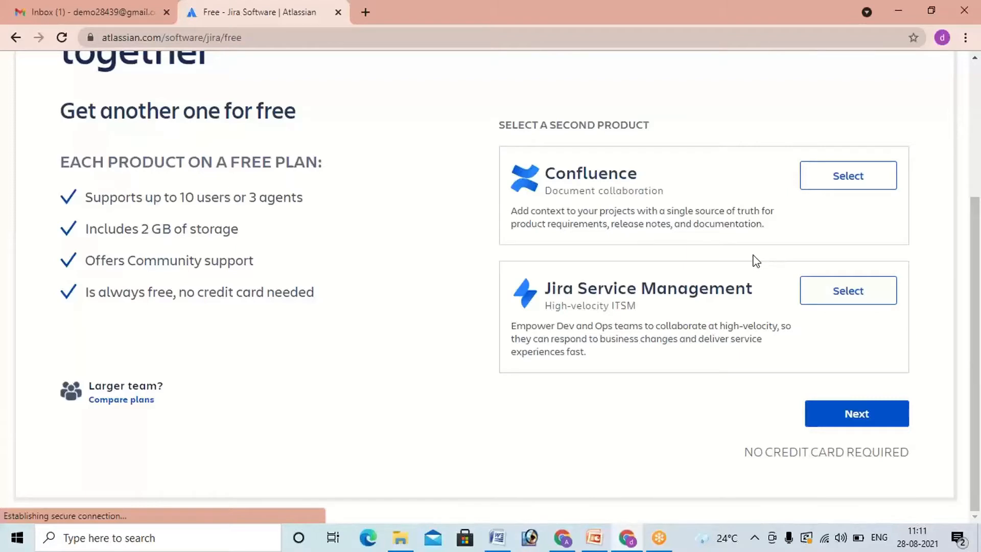
{"action": "scroll", "coordinate": [755, 260], "scroll_direction": "up", "scroll_amount": 1}
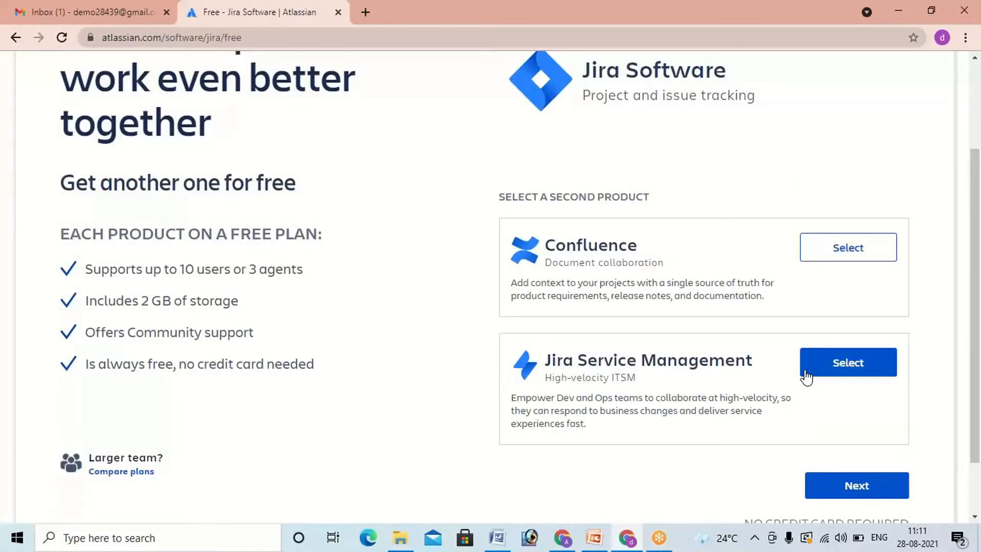
{"action": "left_click", "coordinate": [806, 376]}
{"action": "scroll", "coordinate": [817, 434], "scroll_direction": "down", "scroll_amount": 1}
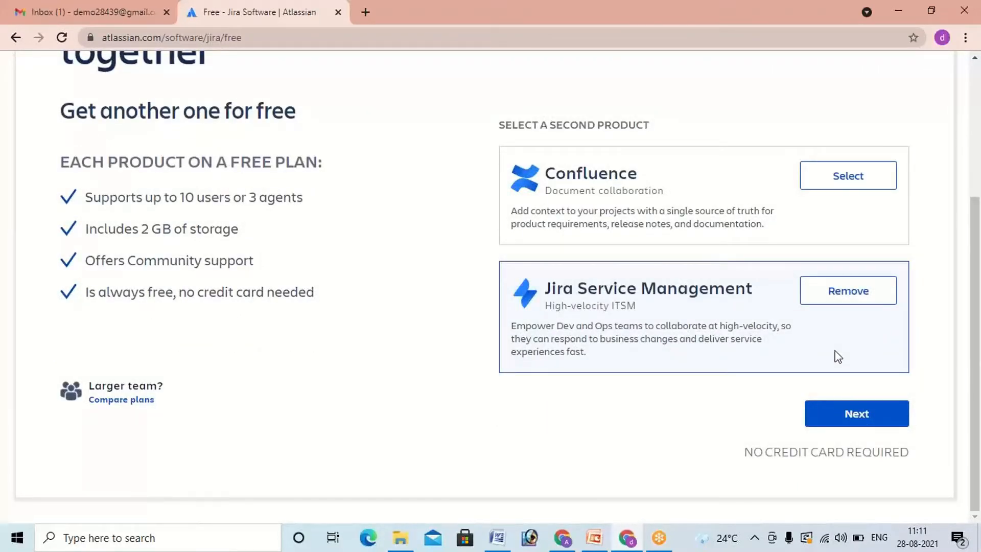
{"action": "scroll", "coordinate": [838, 357], "scroll_direction": "up", "scroll_amount": 2}
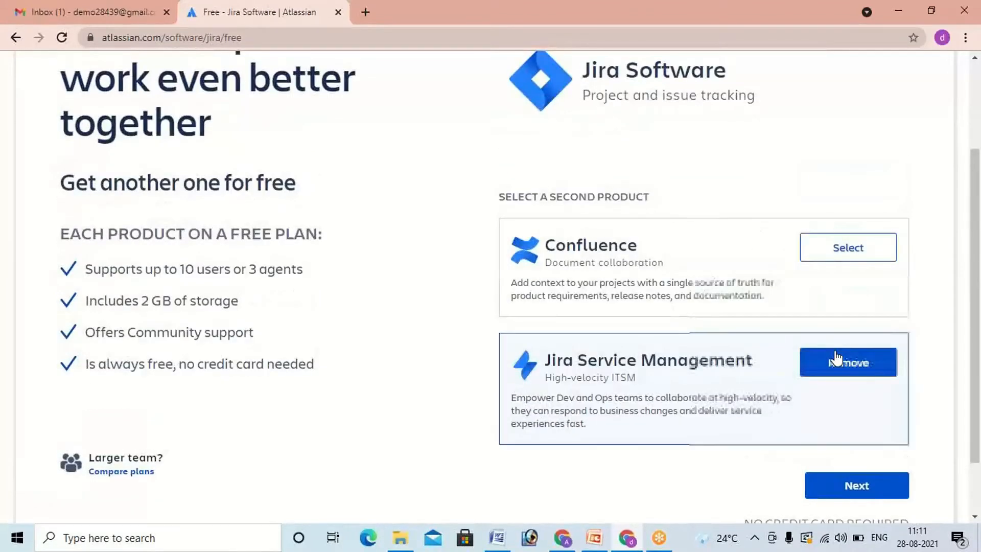
{"action": "scroll", "coordinate": [837, 357], "scroll_direction": "up", "scroll_amount": 1}
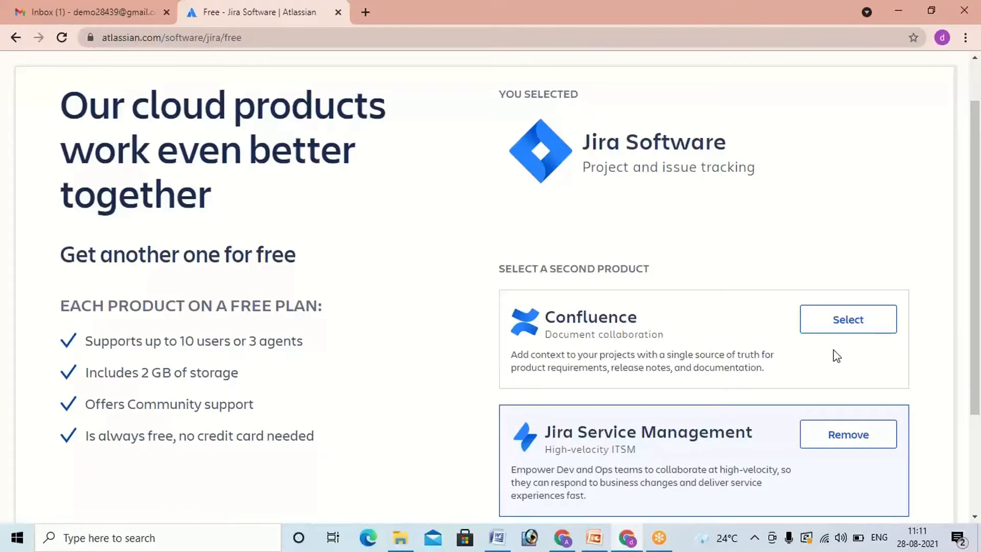
{"action": "scroll", "coordinate": [833, 350], "scroll_direction": "up", "scroll_amount": 1}
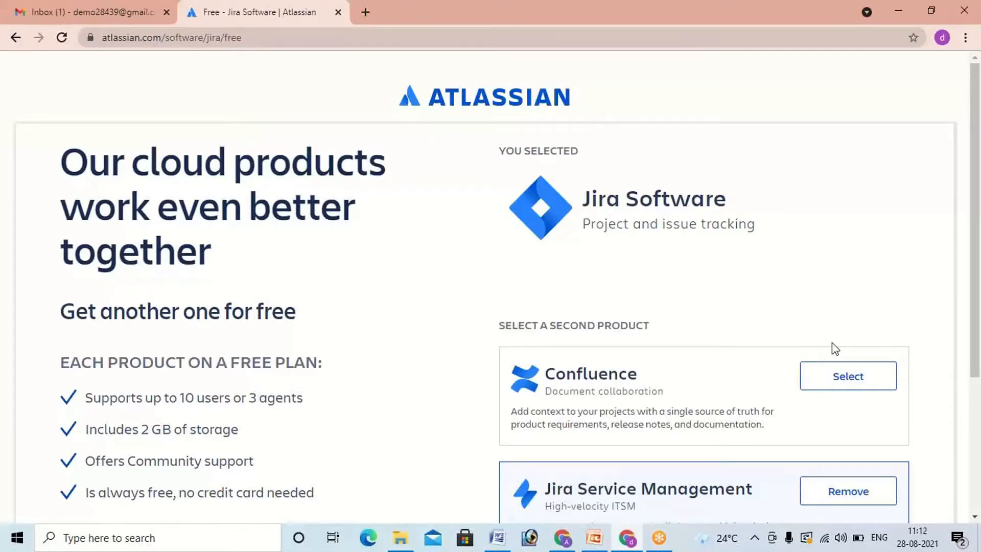
{"action": "key", "text": "XF86AudioRaiseVolume"}
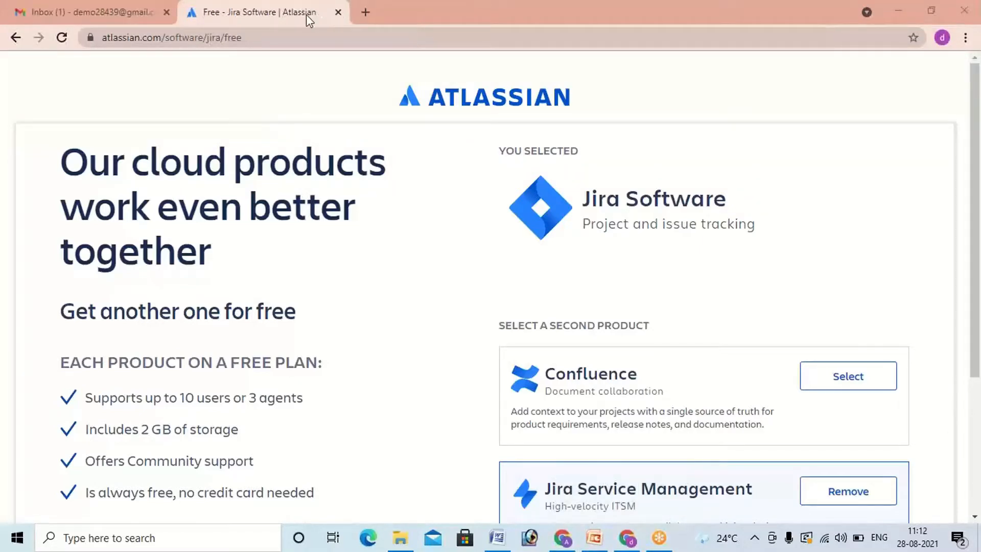
Step: Run the "jira registration" search again in another new tab and open Atlassian's Jira Software result
{"action": "left_click", "coordinate": [364, 13]}
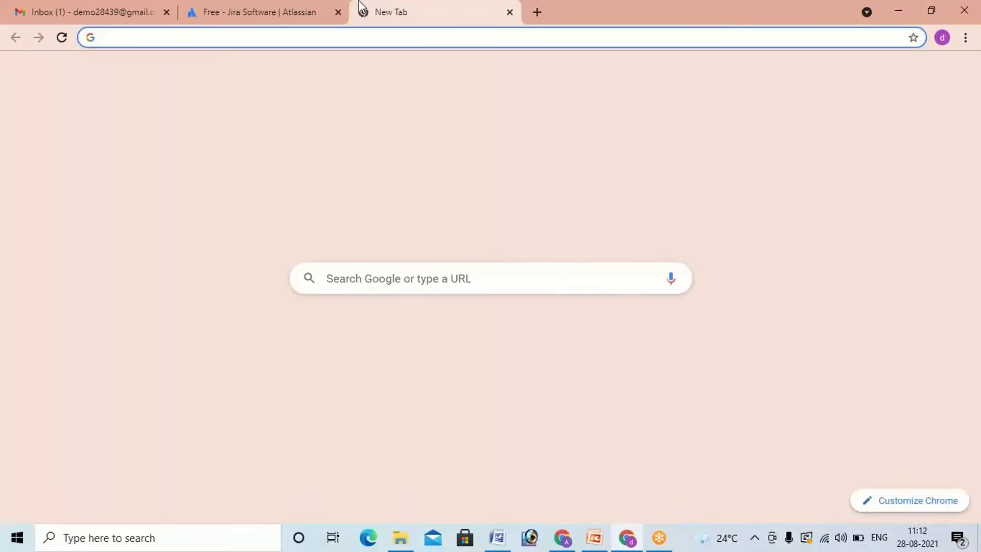
{"action": "type", "text": "jira"}
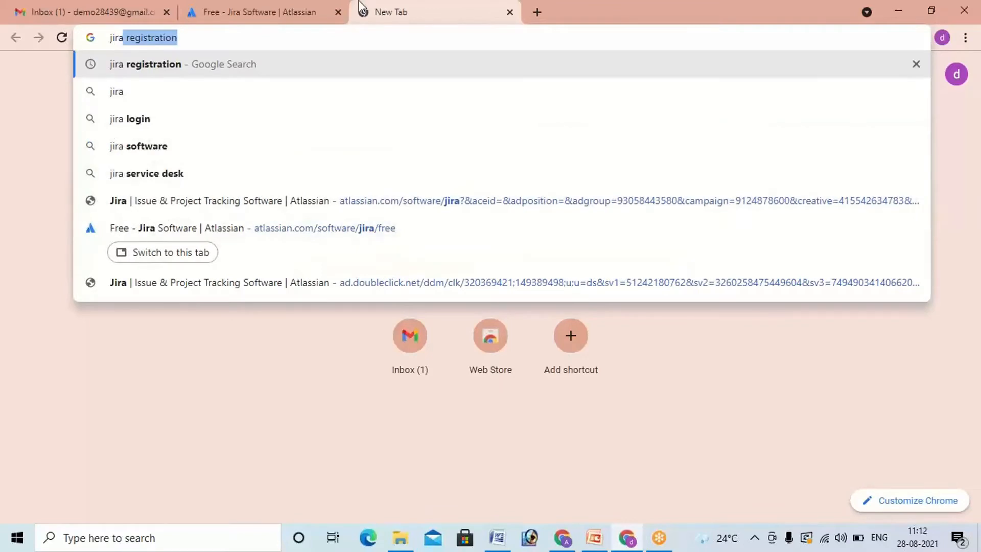
{"action": "key", "text": "Return"}
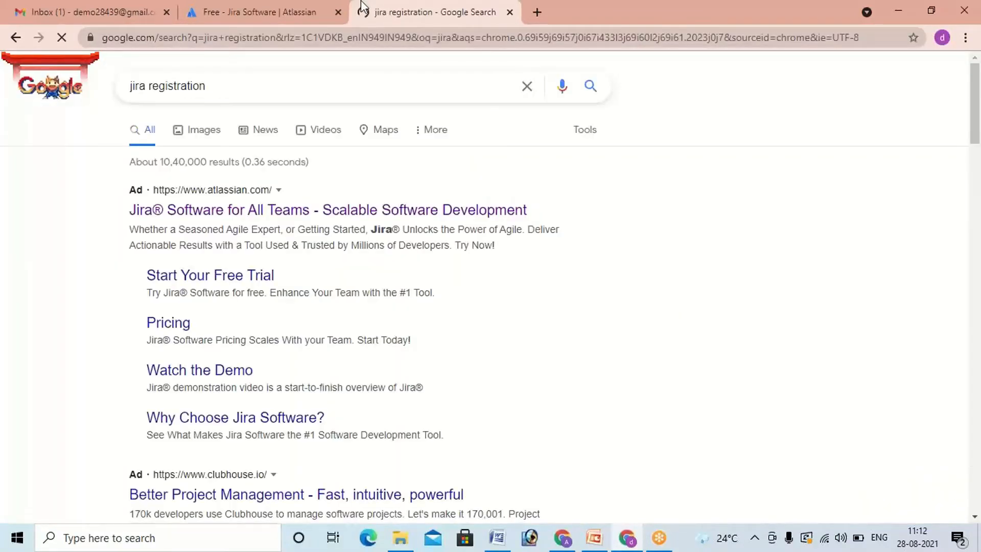
{"action": "left_click", "coordinate": [174, 216]}
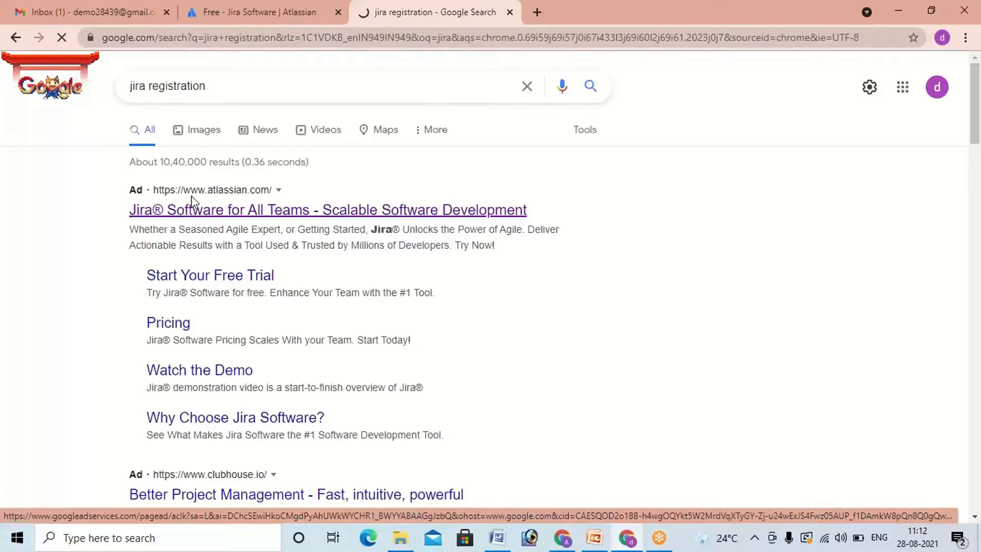
Step: Copy the Jira page's address and request the free version of Jira Software
{"action": "right_click", "coordinate": [245, 36]}
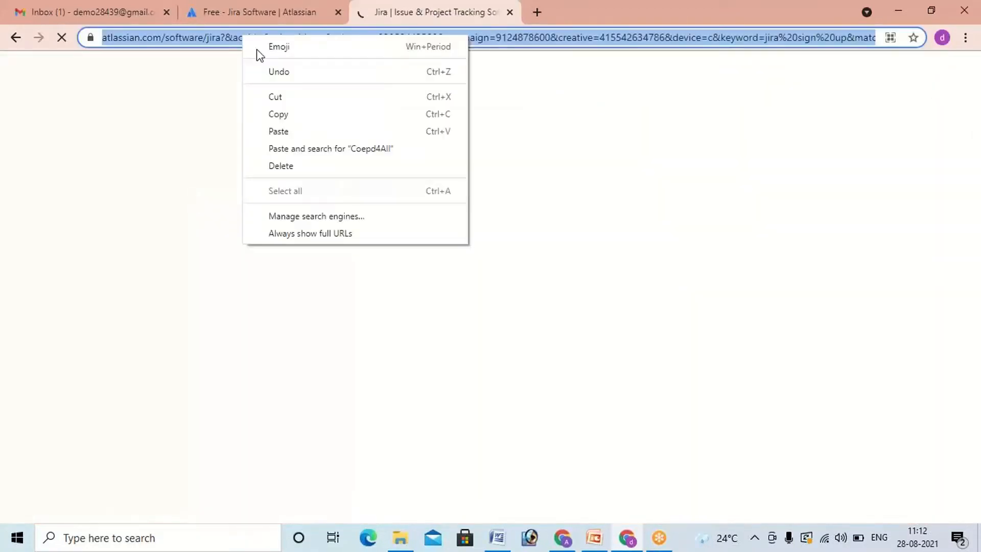
{"action": "left_click", "coordinate": [286, 121]}
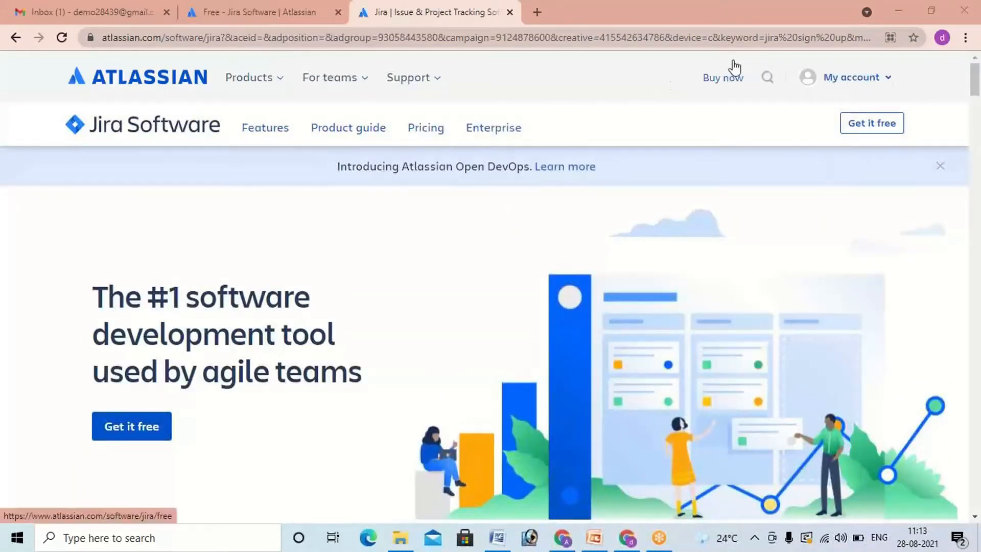
{"action": "left_click", "coordinate": [868, 133]}
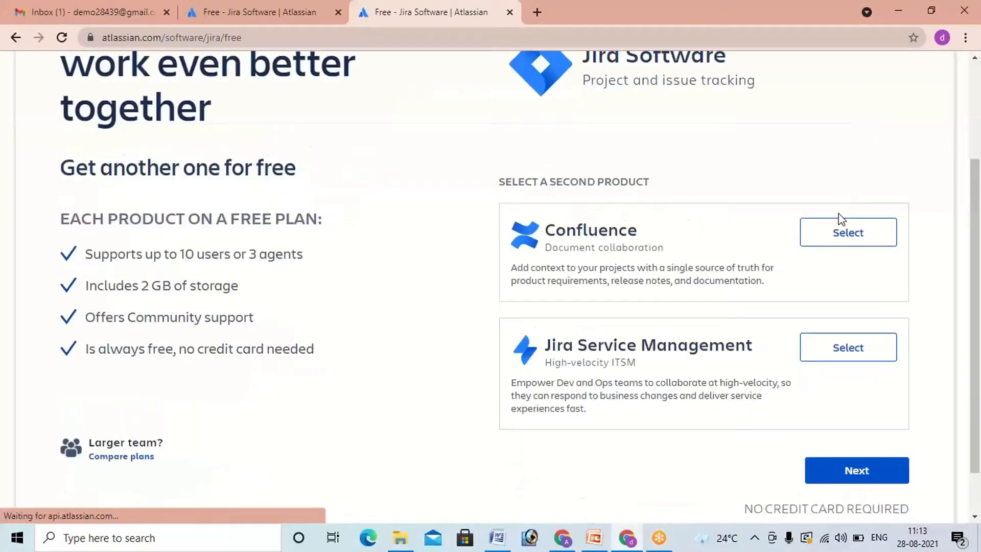
Step: Add Jira Service Management as the second product and continue to the sign-up page
{"action": "scroll", "coordinate": [844, 211], "scroll_direction": "up", "scroll_amount": 1}
{"action": "scroll", "coordinate": [841, 213], "scroll_direction": "up", "scroll_amount": 1}
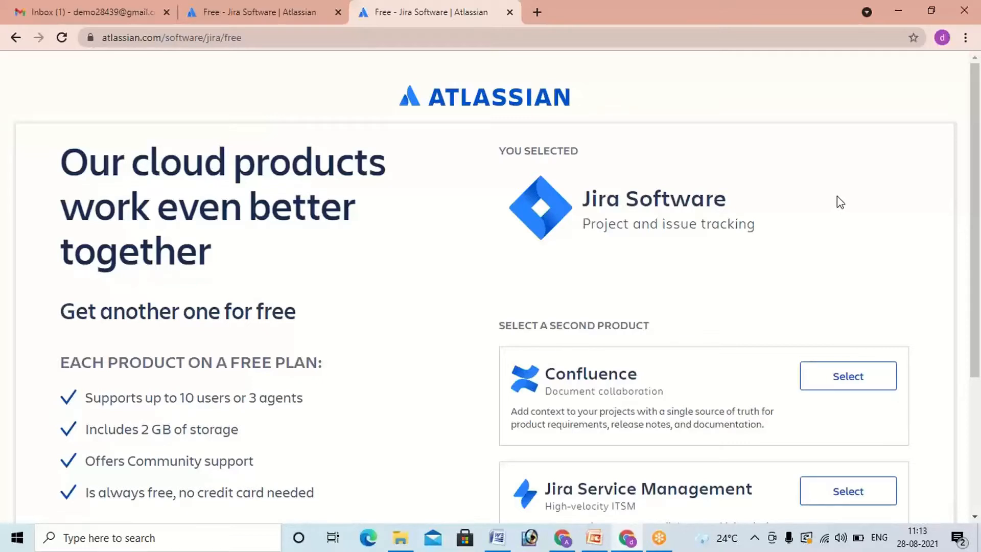
{"action": "scroll", "coordinate": [838, 204], "scroll_direction": "down", "scroll_amount": 2}
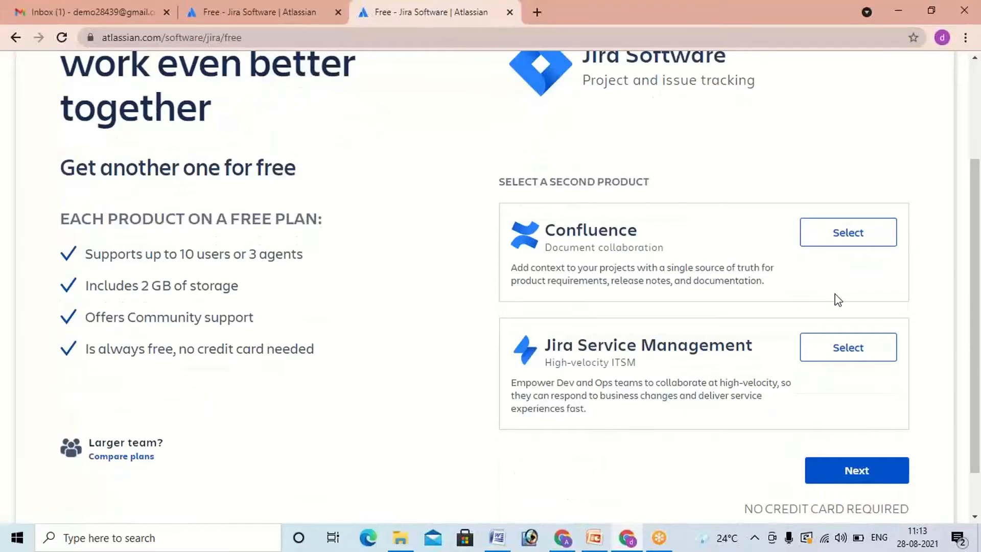
{"action": "left_click", "coordinate": [844, 346]}
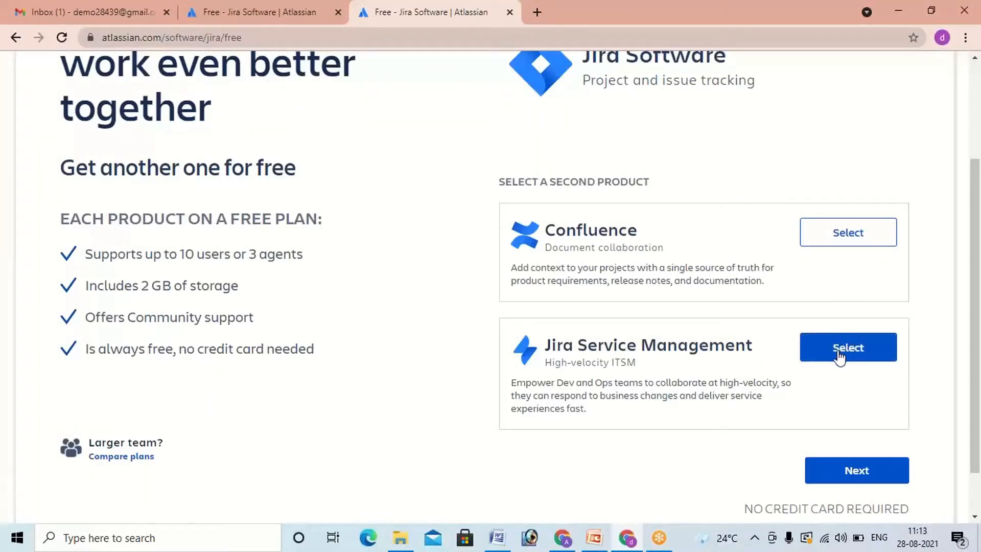
{"action": "left_click", "coordinate": [839, 357]}
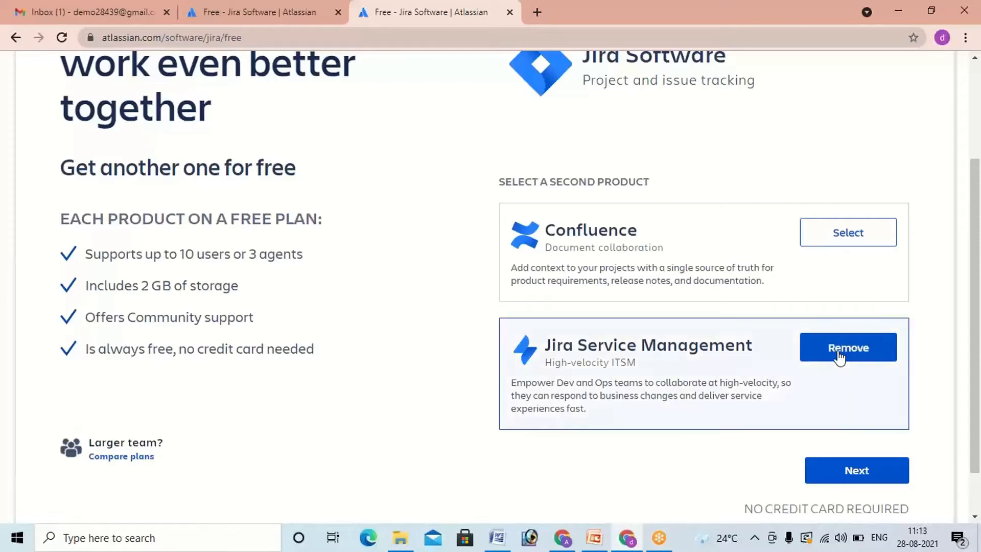
{"action": "left_click", "coordinate": [845, 477]}
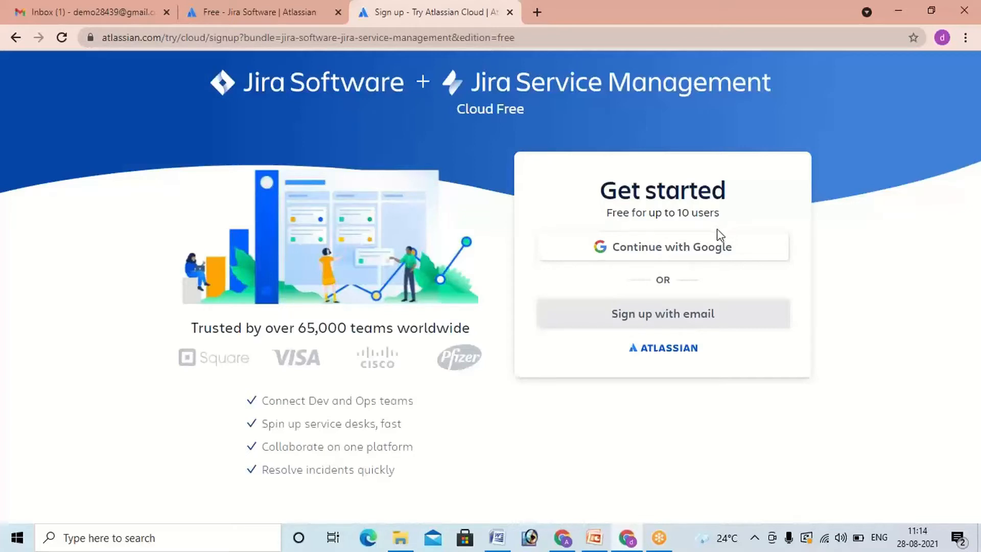
Step: Create an Atlassian account with the existing Google account, repeating the Google sign-in to continue
{"action": "left_click", "coordinate": [706, 254]}
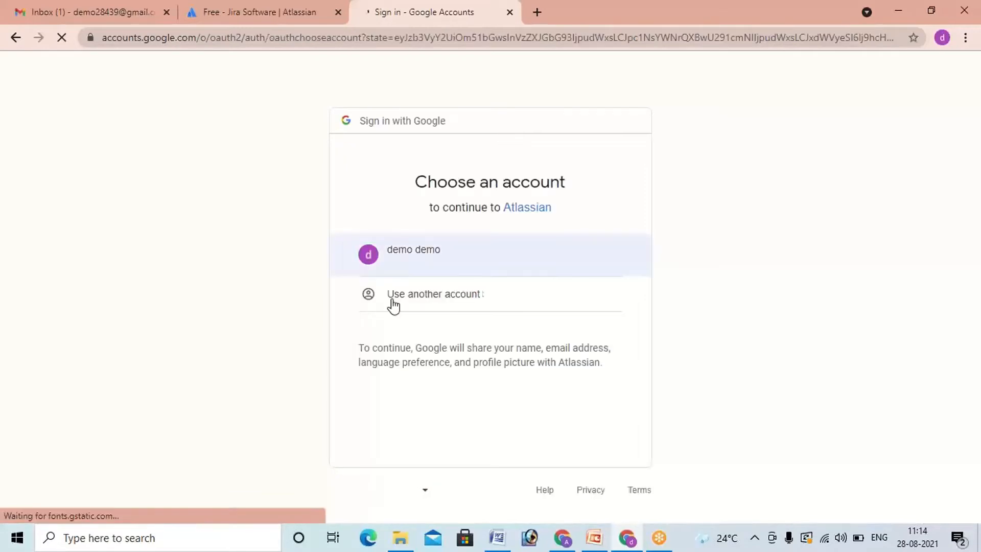
{"action": "left_click", "coordinate": [449, 266]}
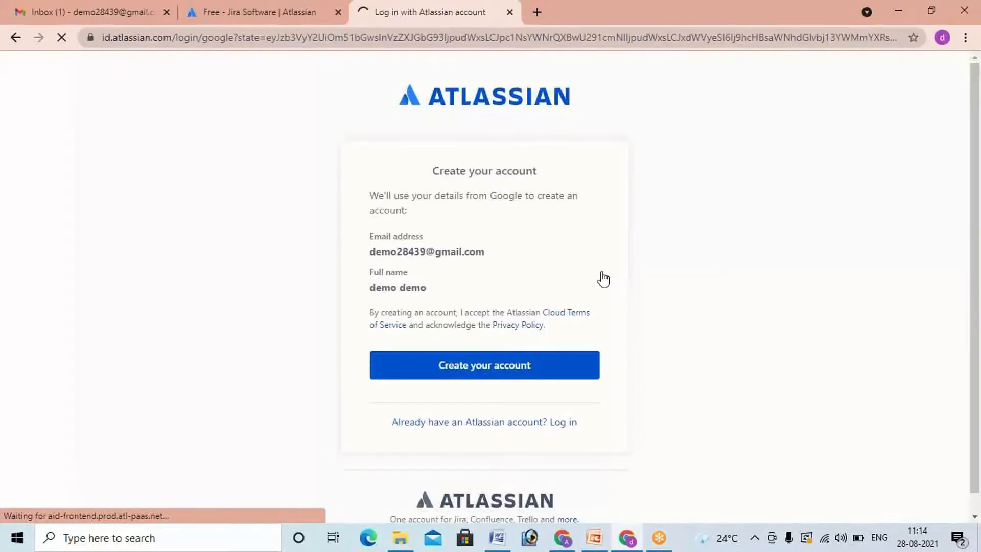
{"action": "left_click", "coordinate": [468, 369]}
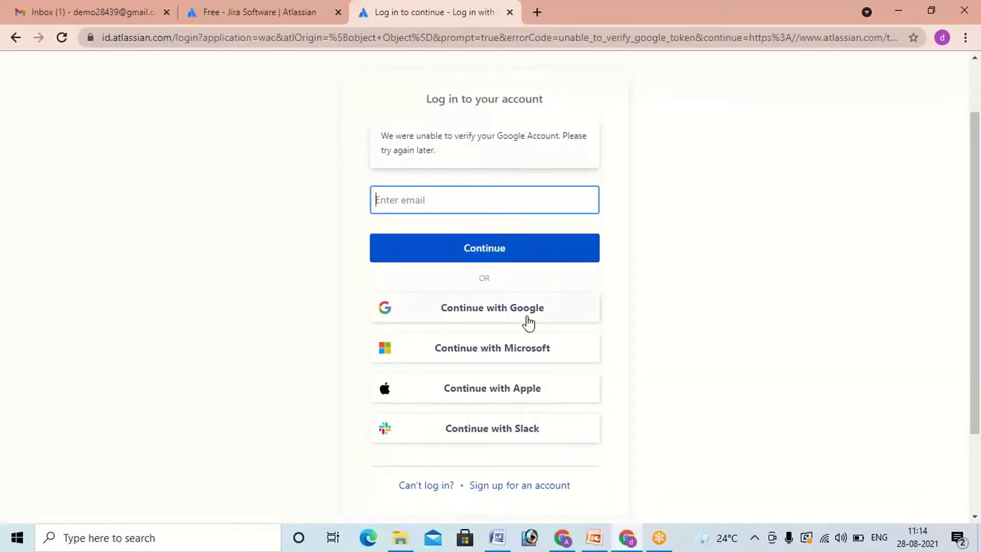
{"action": "left_click", "coordinate": [528, 318]}
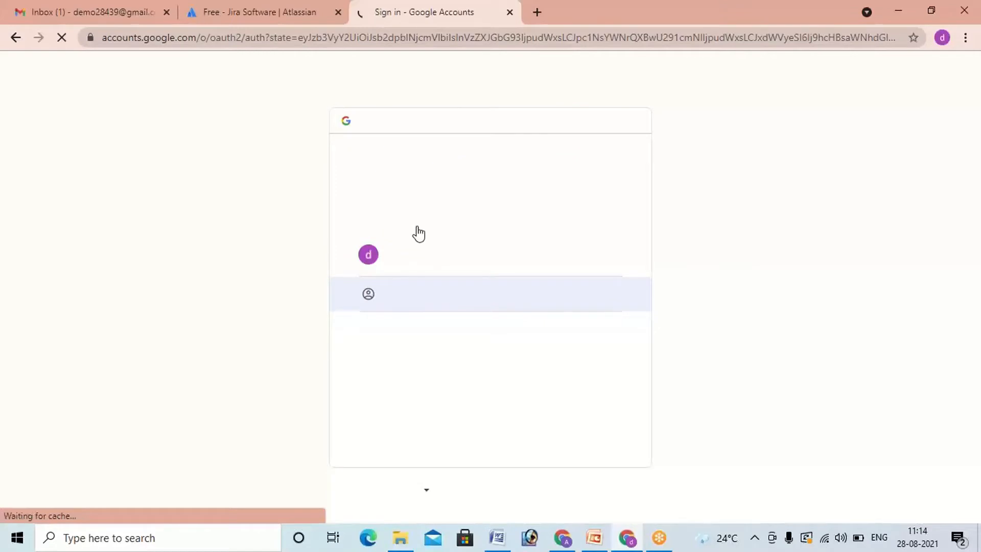
{"action": "left_click", "coordinate": [456, 274]}
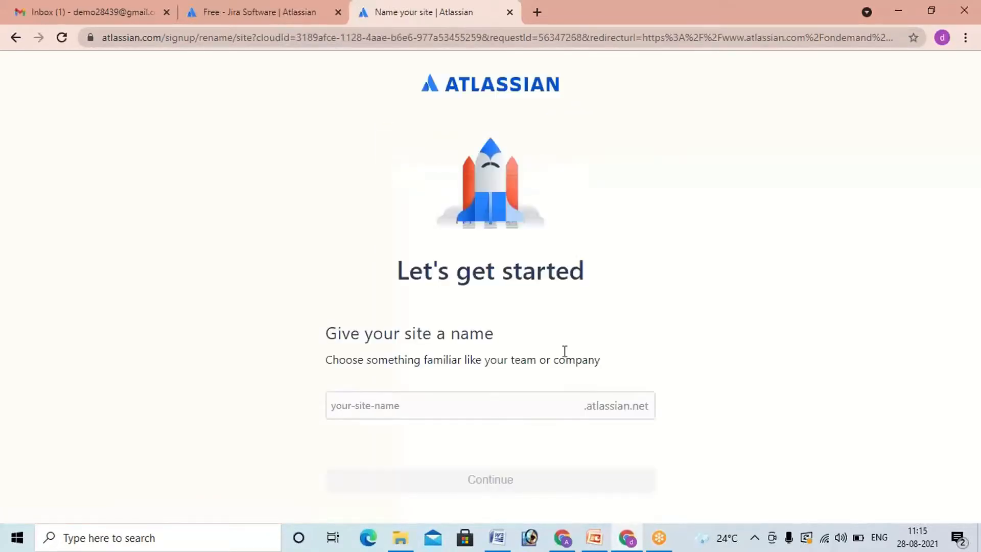
Step: Try demo123 as the name of the new Atlassian site
{"action": "left_click", "coordinate": [506, 404]}
{"action": "type", "text": "demo123"}
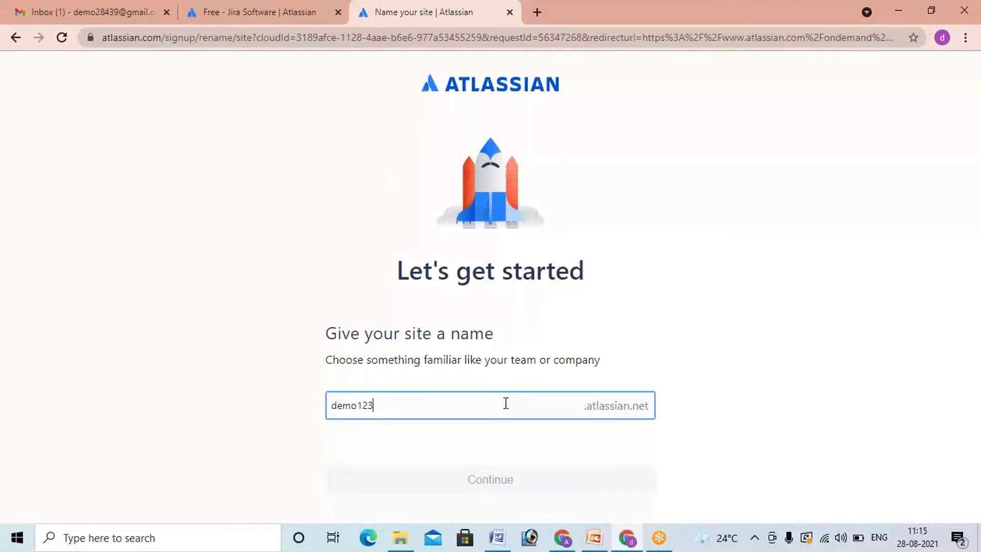
{"action": "left_click", "coordinate": [401, 402]}
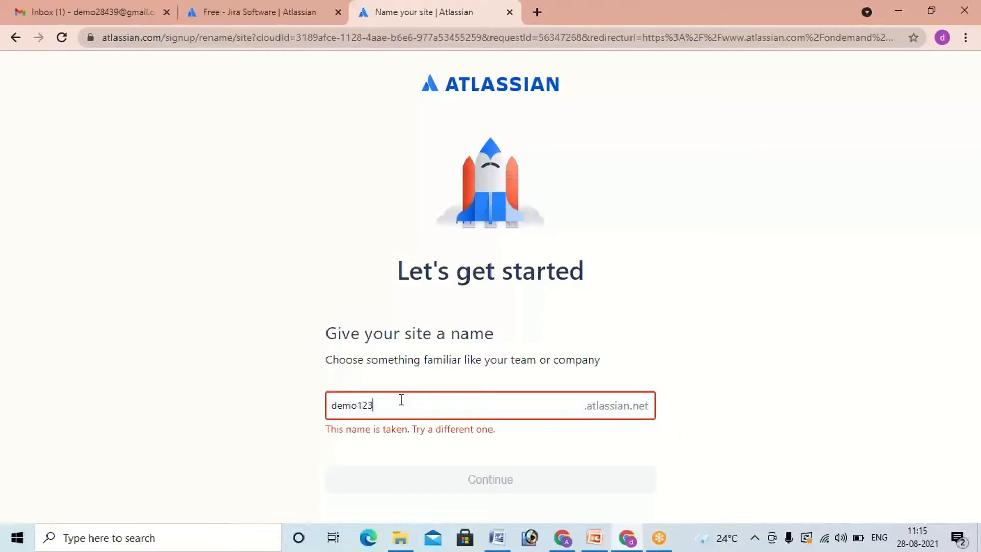
Step: Change the site name to demo2803 and continue to the welcome questions
{"action": "key", "text": "BackSpace"}
{"action": "key", "text": "BackSpace"}
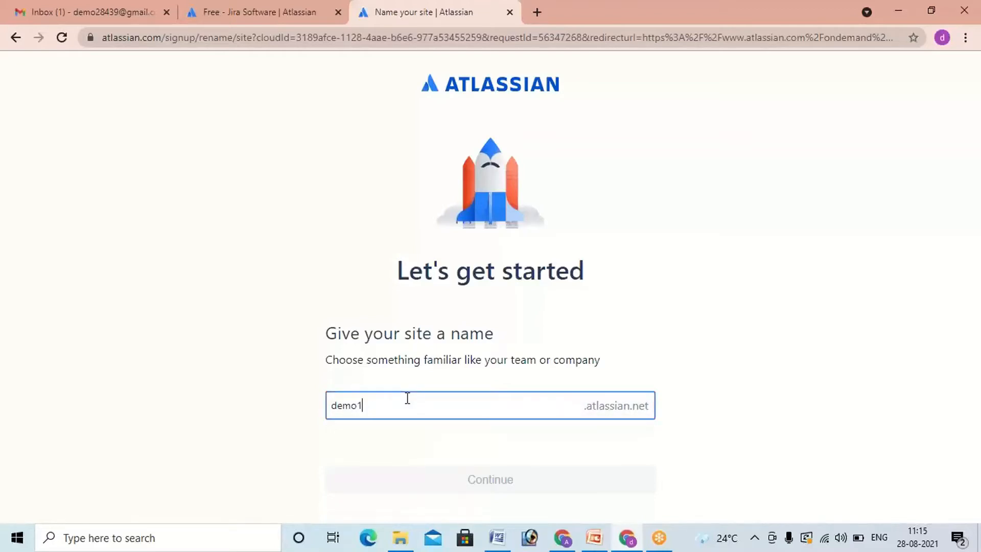
{"action": "key", "text": "BackSpace"}
{"action": "type", "text": "2803"}
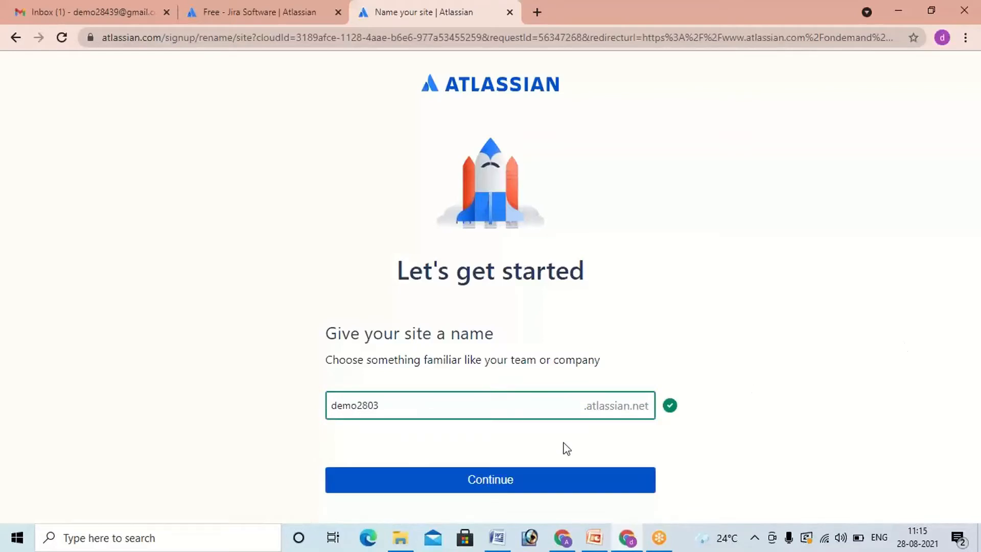
{"action": "left_click", "coordinate": [510, 483]}
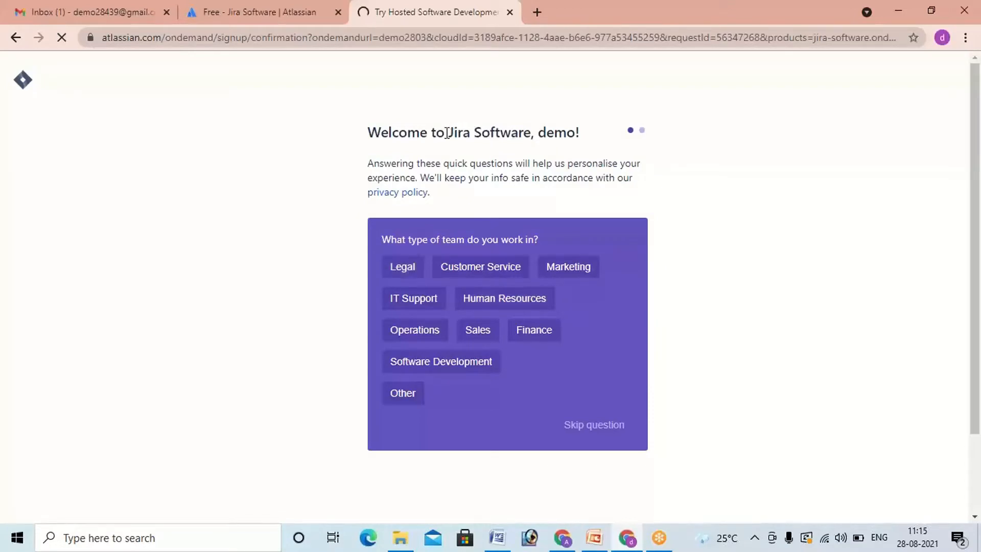
Step: Skip the team-type and role questions as well as the selection of tools to connect
{"action": "left_click_drag", "start_coordinate": [446, 132], "coordinate": [532, 133]}
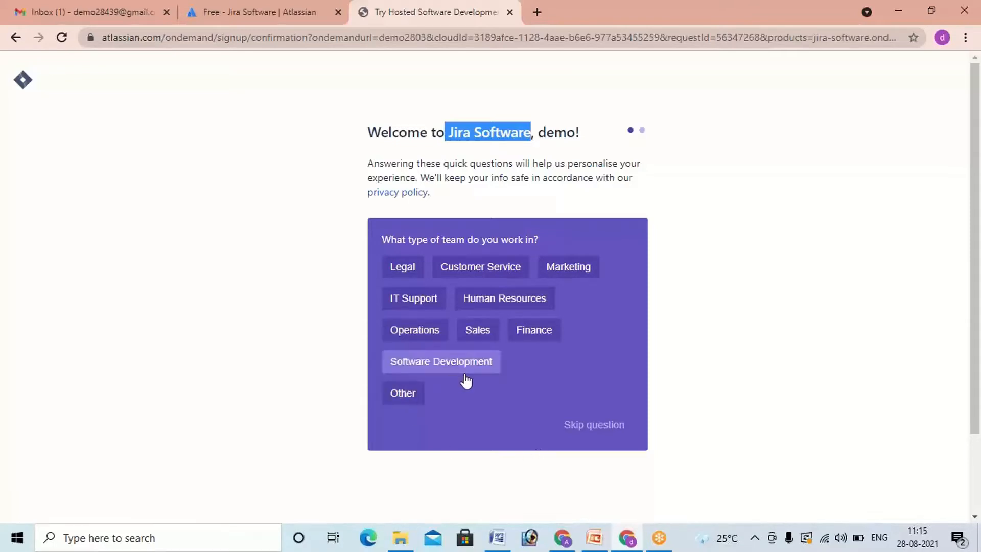
{"action": "left_click", "coordinate": [591, 432]}
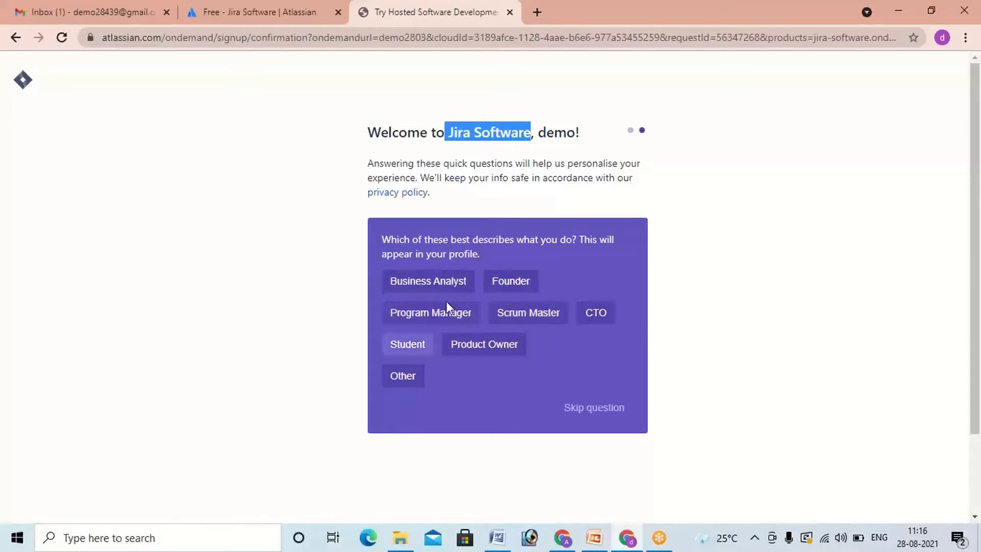
{"action": "left_click", "coordinate": [591, 412]}
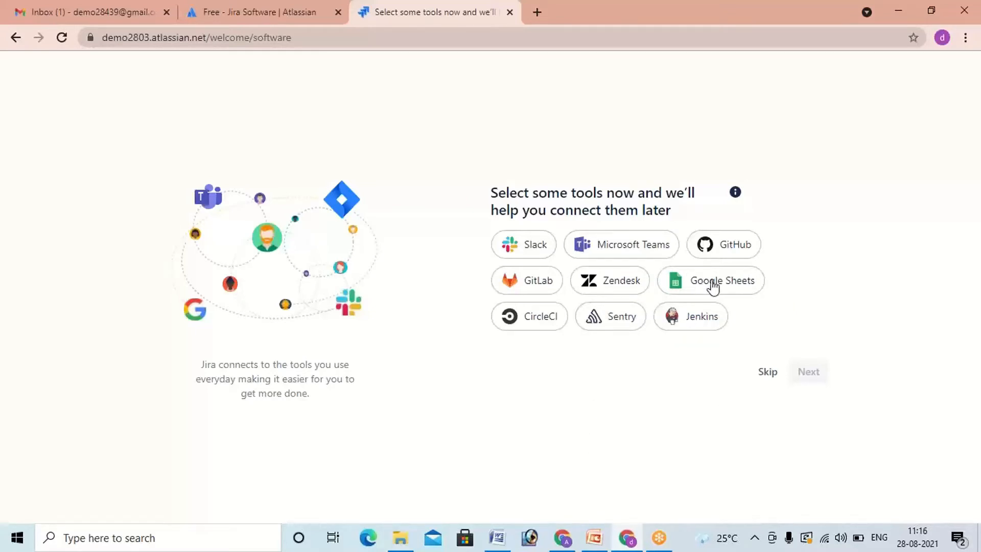
{"action": "left_click", "coordinate": [767, 383]}
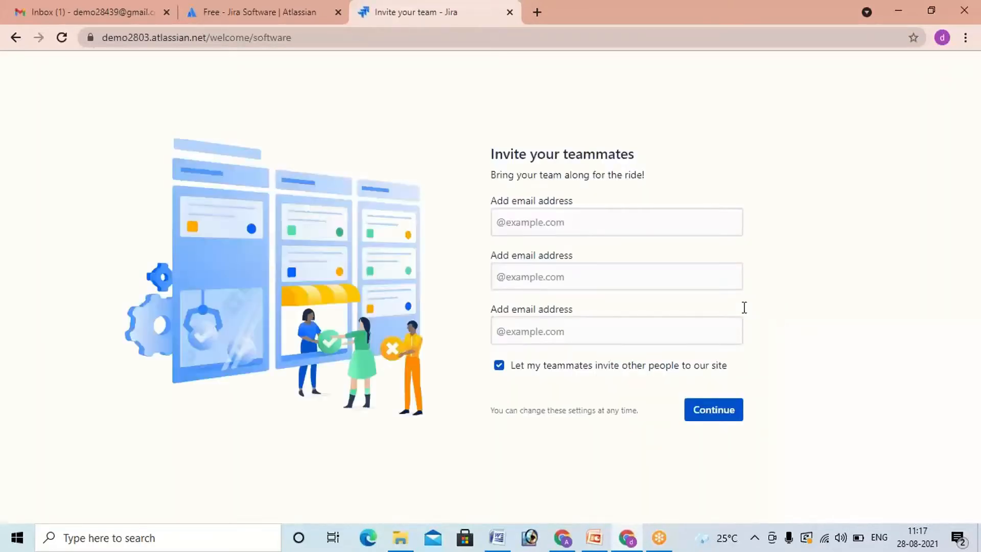
Step: Enter a teammate's email address in the first invitation field and continue
{"action": "left_click", "coordinate": [641, 223]}
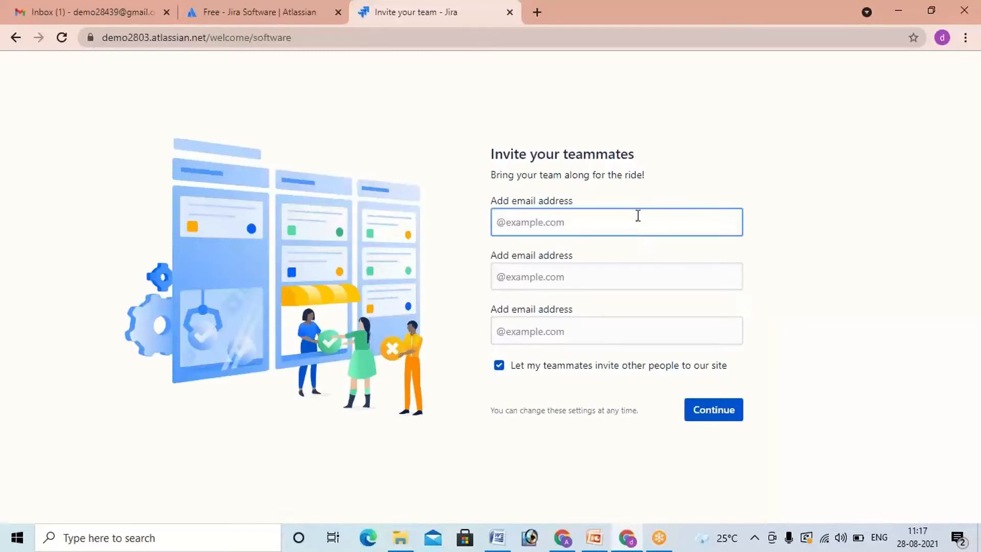
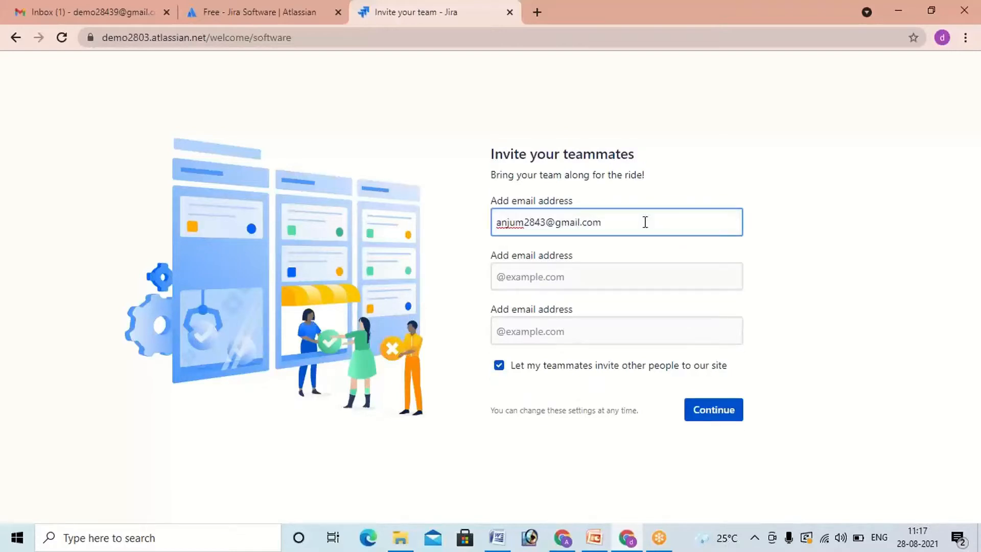
{"action": "left_click", "coordinate": [714, 415]}
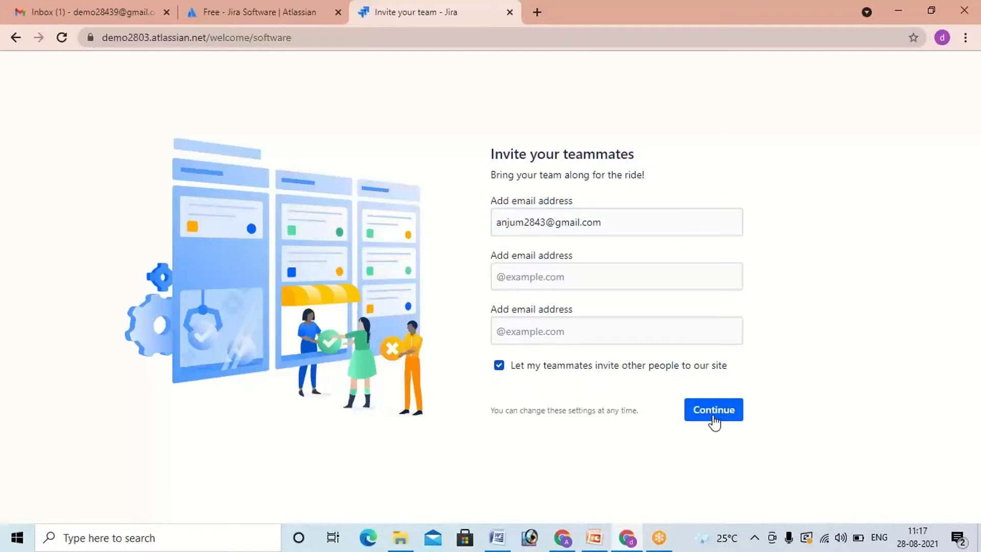
{"action": "left_click", "coordinate": [713, 417]}
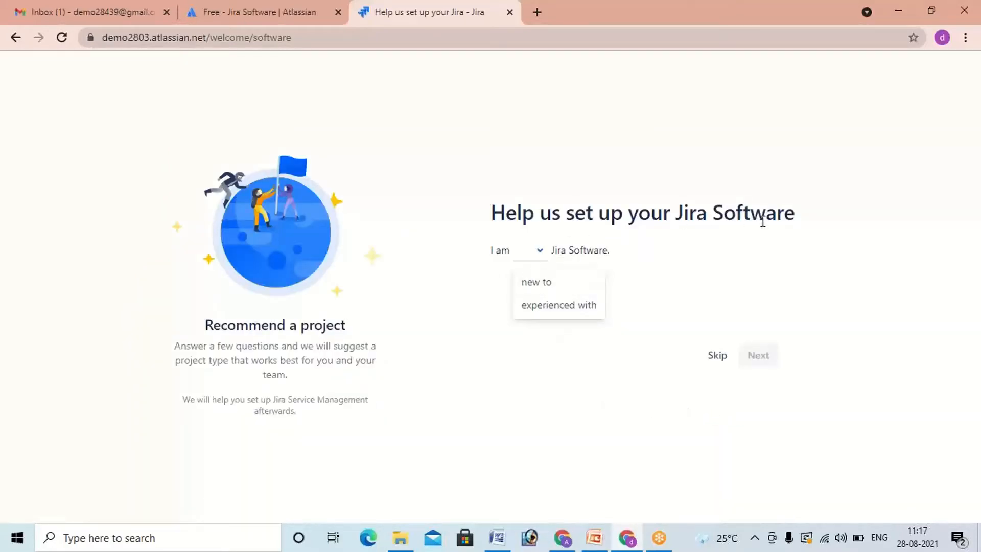
Step: Describe the setup as new to Jira Software, experienced with agile methodologies, working on features with a flexible schedule, and proceed
{"action": "left_click", "coordinate": [543, 285]}
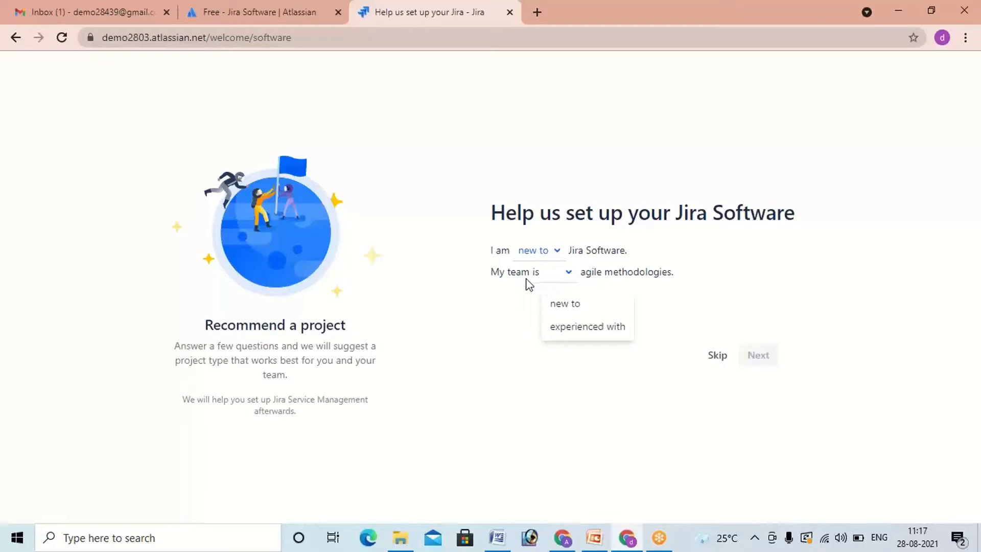
{"action": "left_click", "coordinate": [573, 333]}
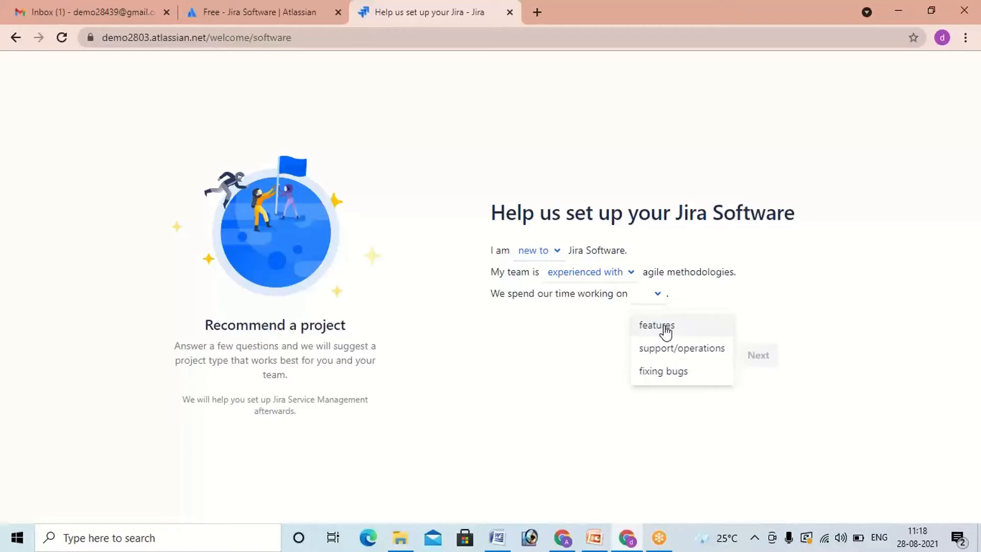
{"action": "left_click", "coordinate": [664, 330]}
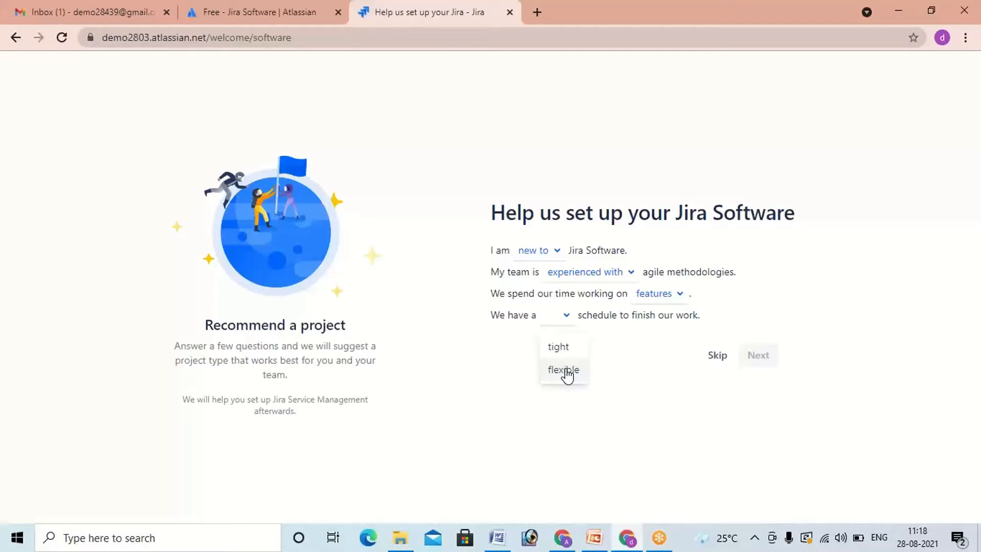
{"action": "left_click", "coordinate": [567, 372]}
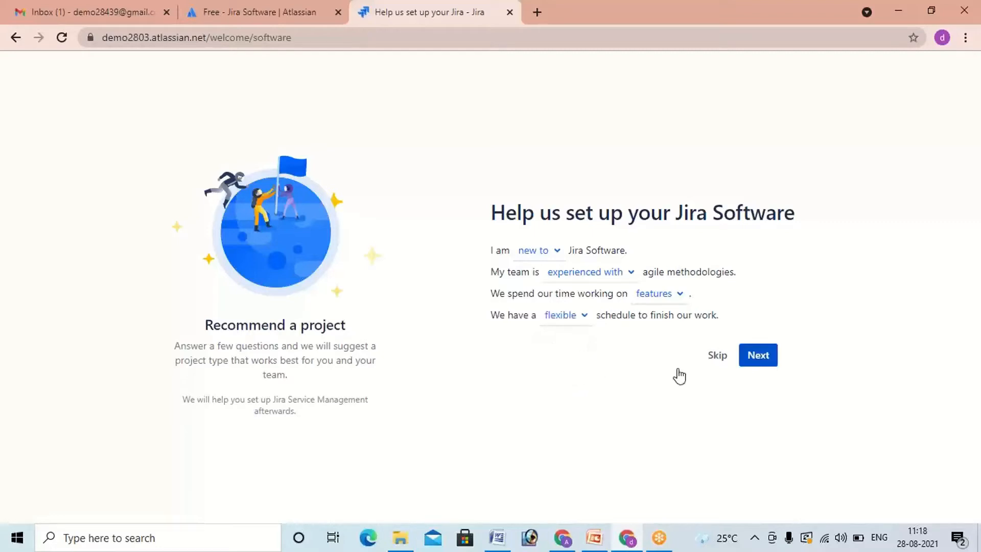
{"action": "left_click", "coordinate": [764, 363]}
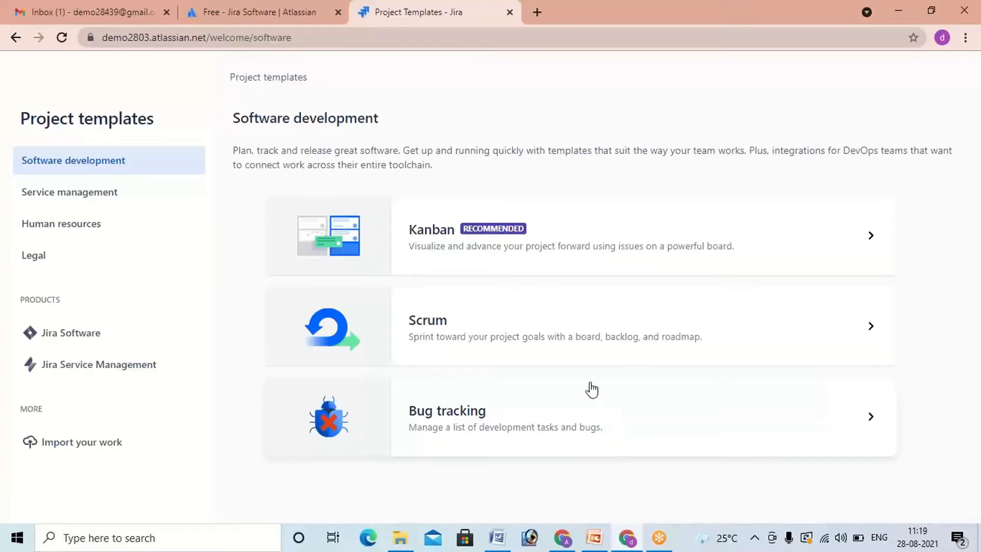
Step: Use the Scrum software development template and choose a team-managed project after reviewing the project types
{"action": "left_click", "coordinate": [432, 337]}
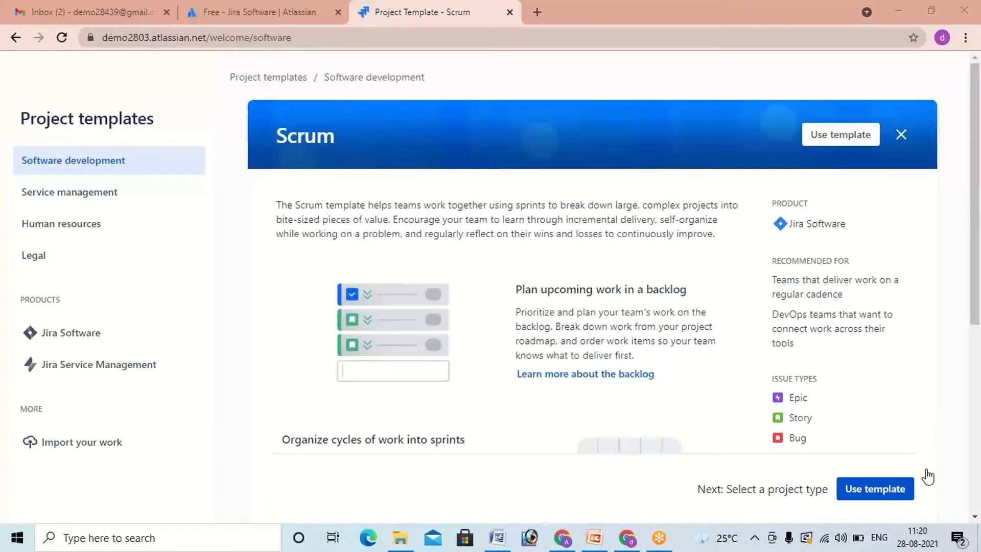
{"action": "left_click", "coordinate": [871, 495]}
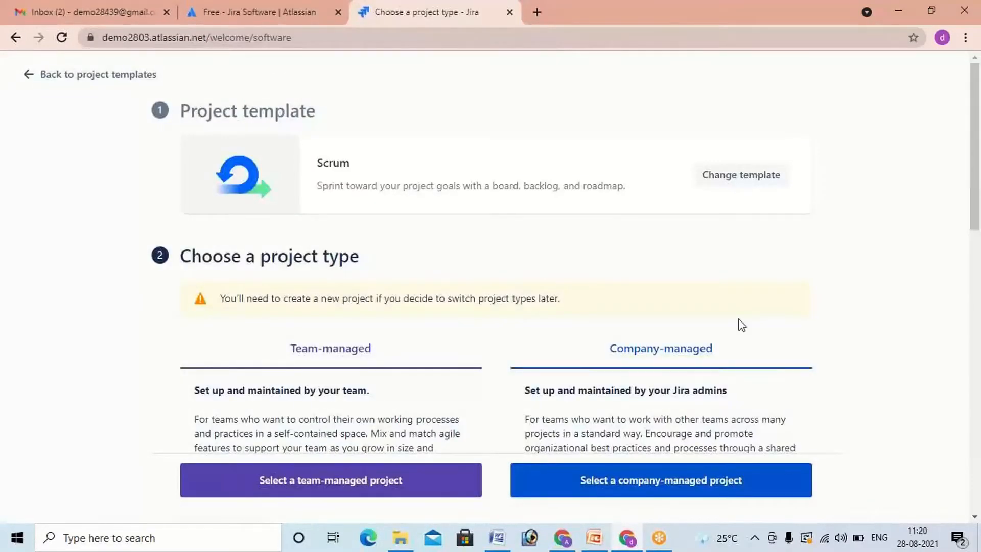
{"action": "scroll", "coordinate": [808, 271], "scroll_direction": "down", "scroll_amount": 1}
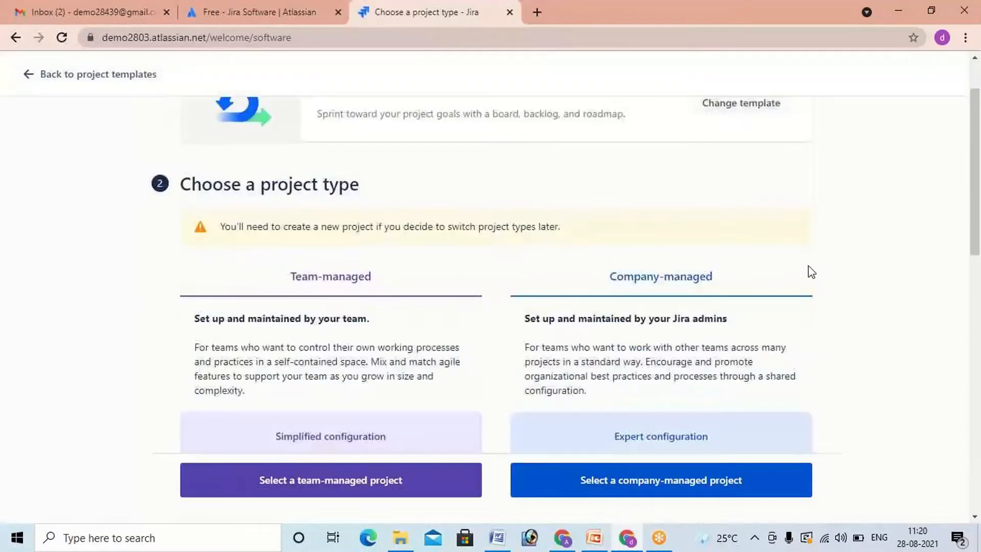
{"action": "scroll", "coordinate": [816, 265], "scroll_direction": "down", "scroll_amount": 1}
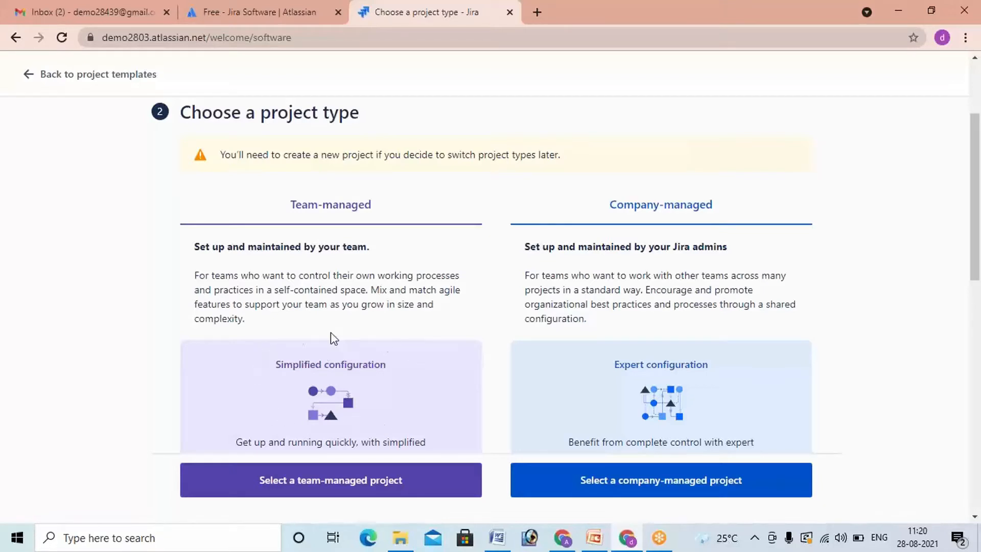
{"action": "scroll", "coordinate": [296, 429], "scroll_direction": "down", "scroll_amount": 1}
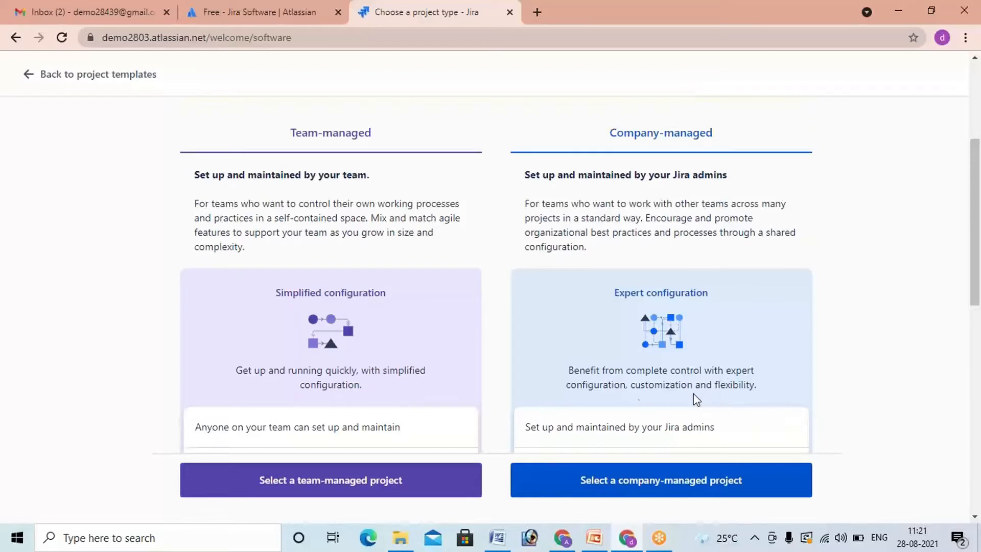
{"action": "left_click", "coordinate": [341, 486]}
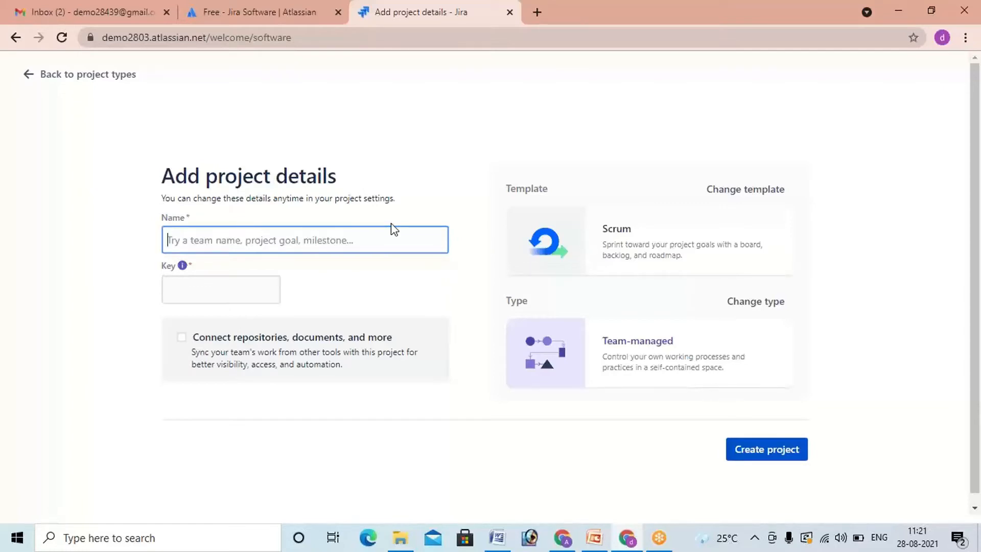
Step: Name the project Whatsapp and create it
{"action": "type", "text": "Whatsapp"}
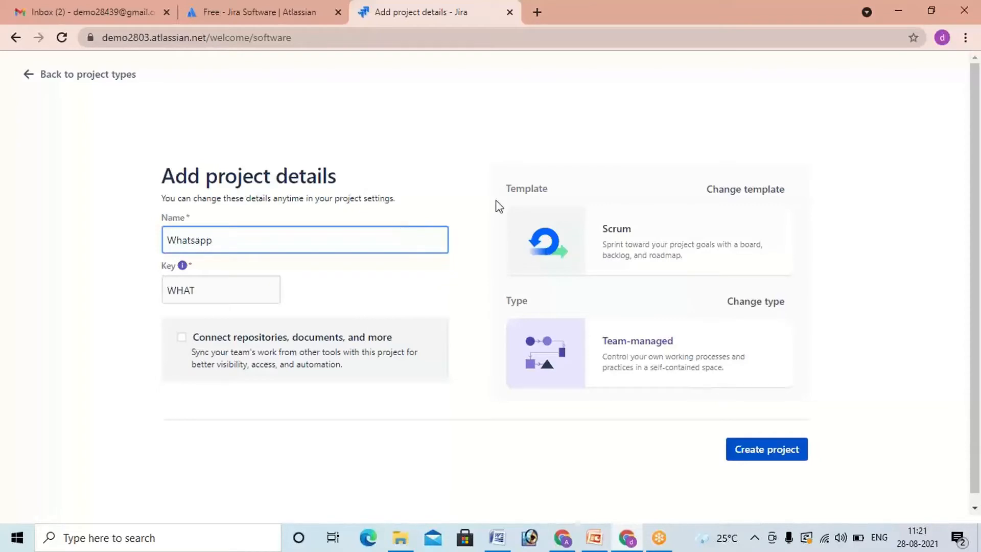
{"action": "left_click", "coordinate": [424, 204]}
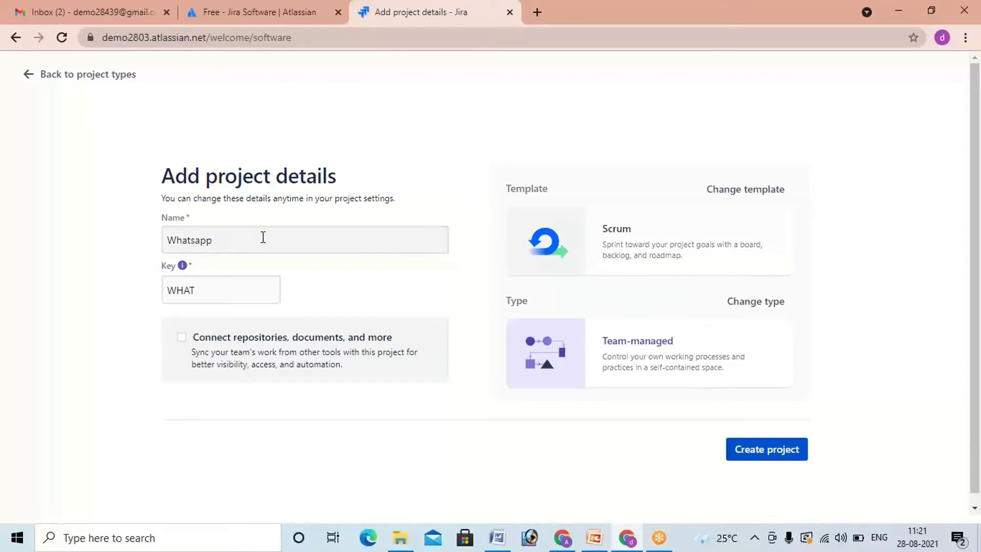
{"action": "left_click", "coordinate": [245, 241]}
{"action": "key", "text": "BackSpace"}
{"action": "key", "text": "BackSpace"}
{"action": "key", "text": "BackSpace"}
{"action": "key", "text": "BackSpace"}
{"action": "key", "text": "BackSpace"}
{"action": "key", "text": "BackSpace"}
{"action": "key", "text": "BackSpace"}
{"action": "key", "text": "BackSpace"}
{"action": "type", "text": "Whatsapp"}
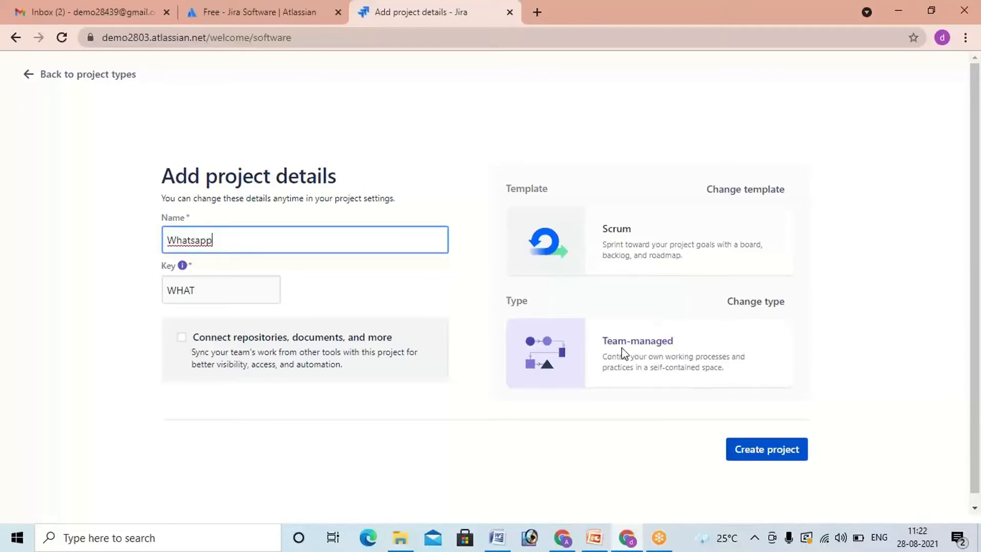
{"action": "left_click", "coordinate": [764, 455]}
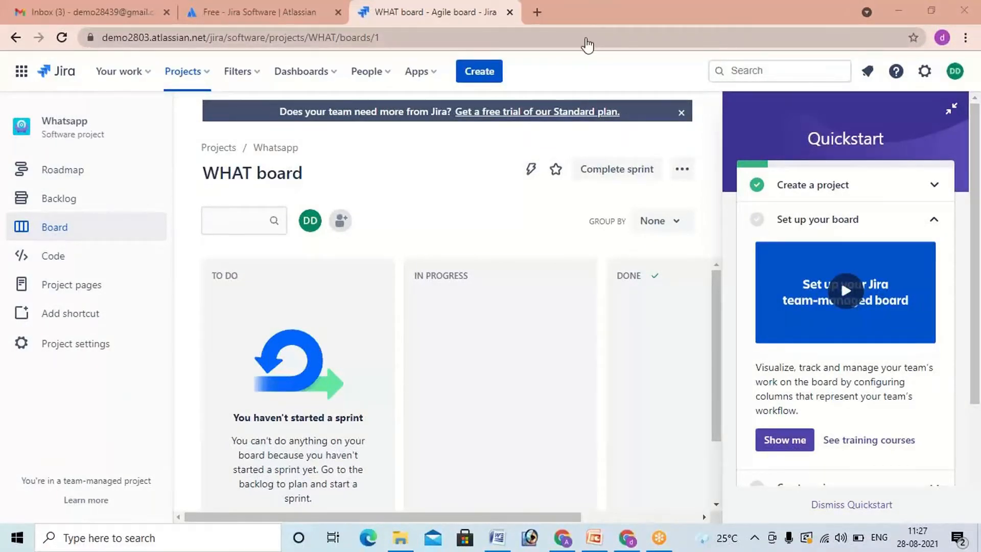
Step: Open the Whatsapp project's roadmap from the board, leaving the new epic uncreated and the Quickstart guide collapsed
{"action": "left_click", "coordinate": [951, 113]}
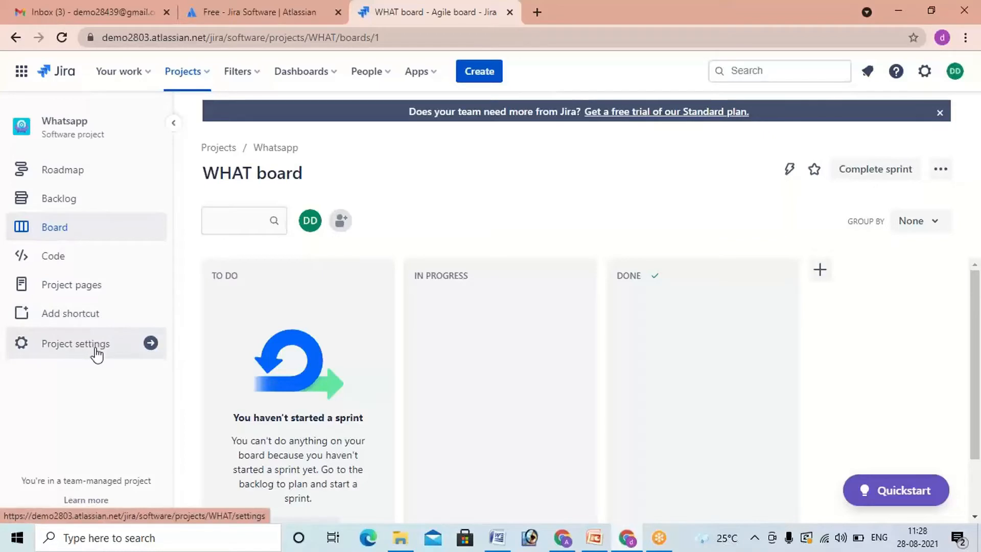
{"action": "left_click", "coordinate": [63, 170]}
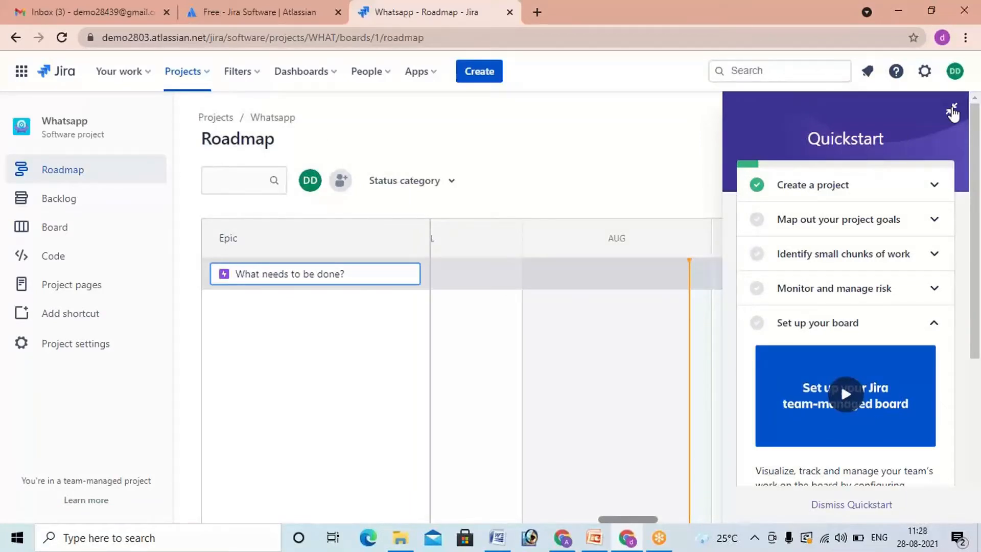
{"action": "left_click", "coordinate": [644, 145]}
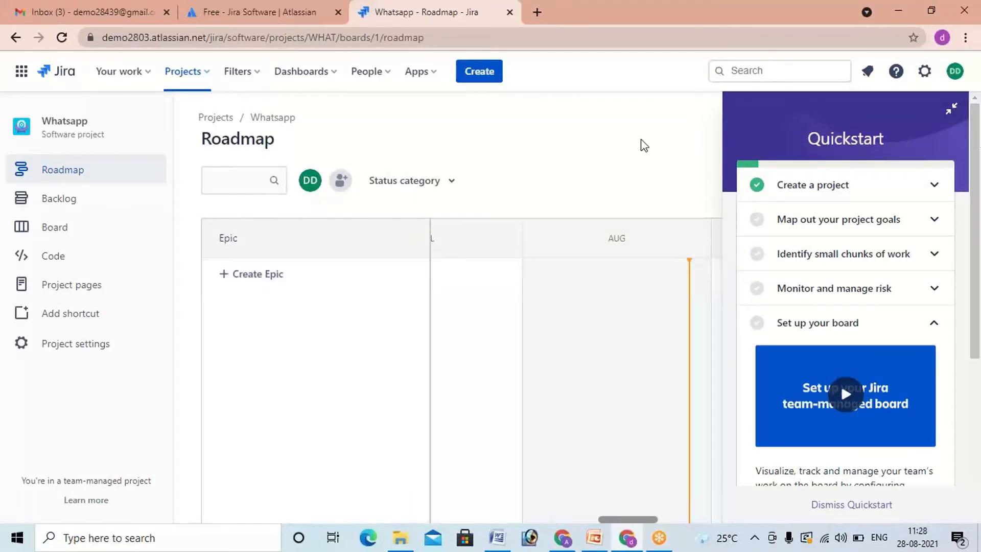
{"action": "left_click", "coordinate": [950, 108]}
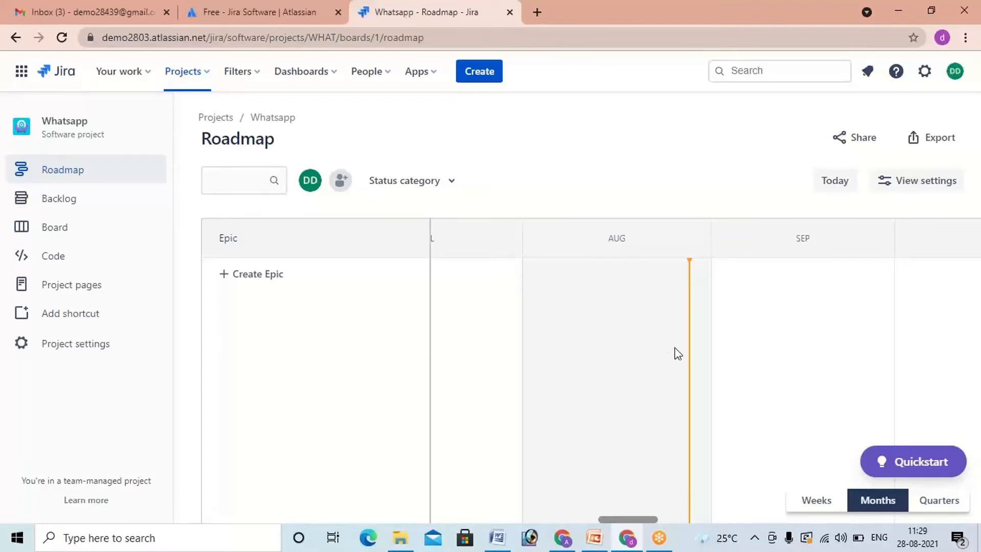
Step: View the roadmap timeline in weeks and return it to months
{"action": "left_click", "coordinate": [814, 502]}
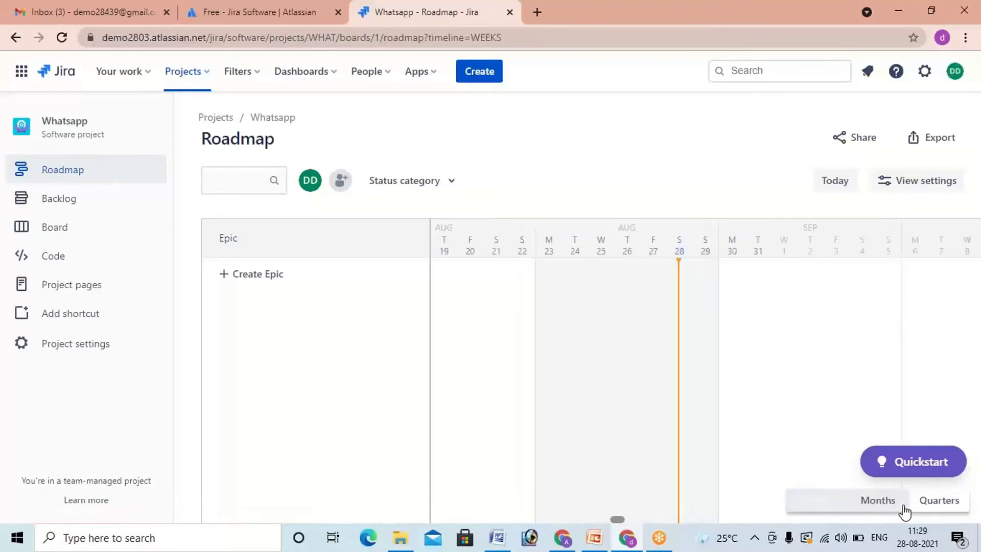
{"action": "left_click", "coordinate": [875, 503]}
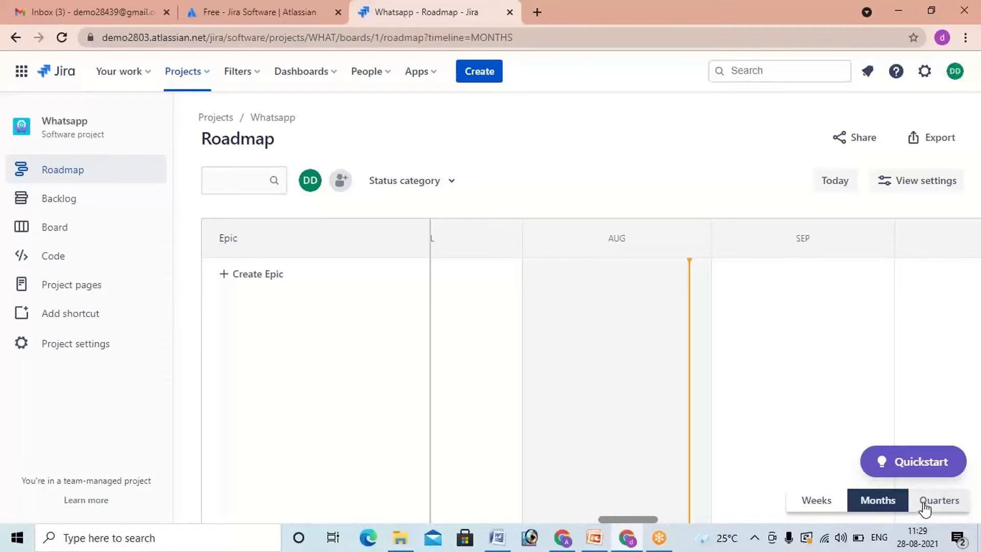
Step: View the roadmap timeline in quarters and switch it to weeks
{"action": "left_click", "coordinate": [925, 503]}
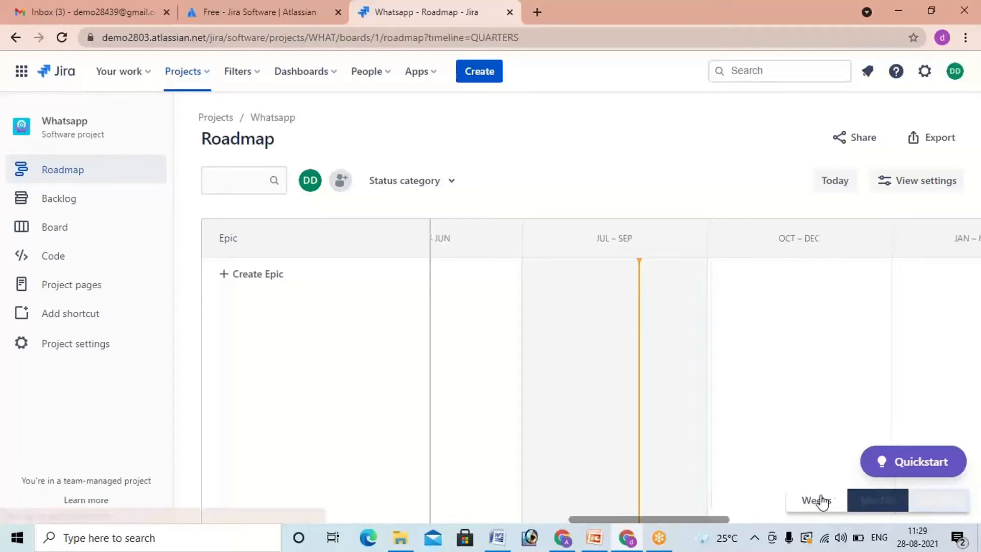
{"action": "left_click", "coordinate": [817, 501]}
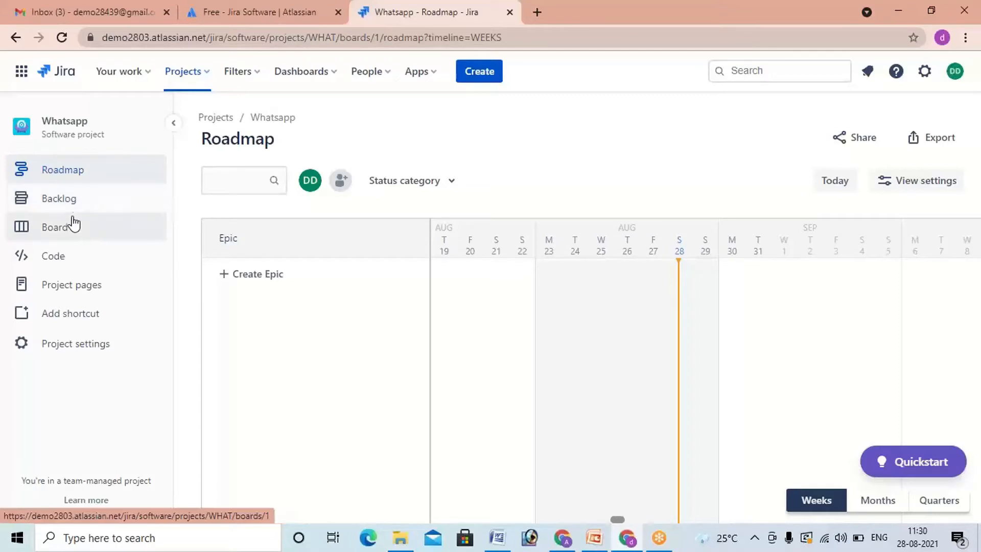
Step: Invite a new person to the Whatsapp project by e-mail address with the Administrator role and dismiss the invitation notice
{"action": "left_click", "coordinate": [345, 188]}
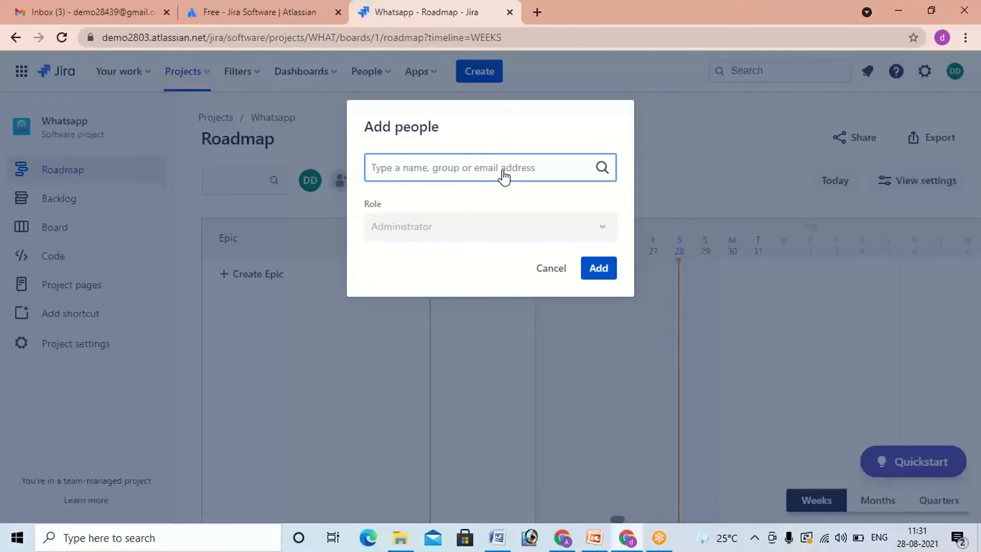
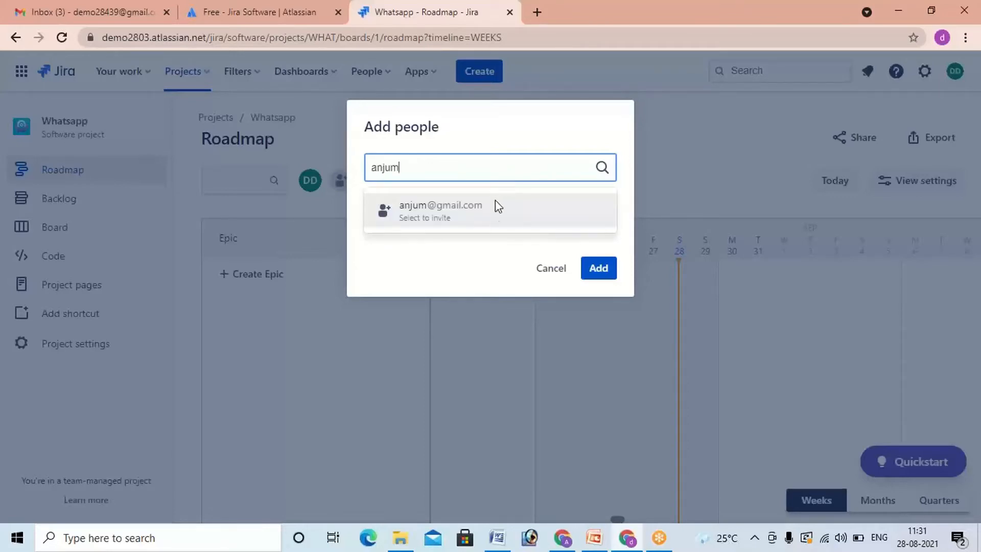
{"action": "left_click", "coordinate": [494, 220]}
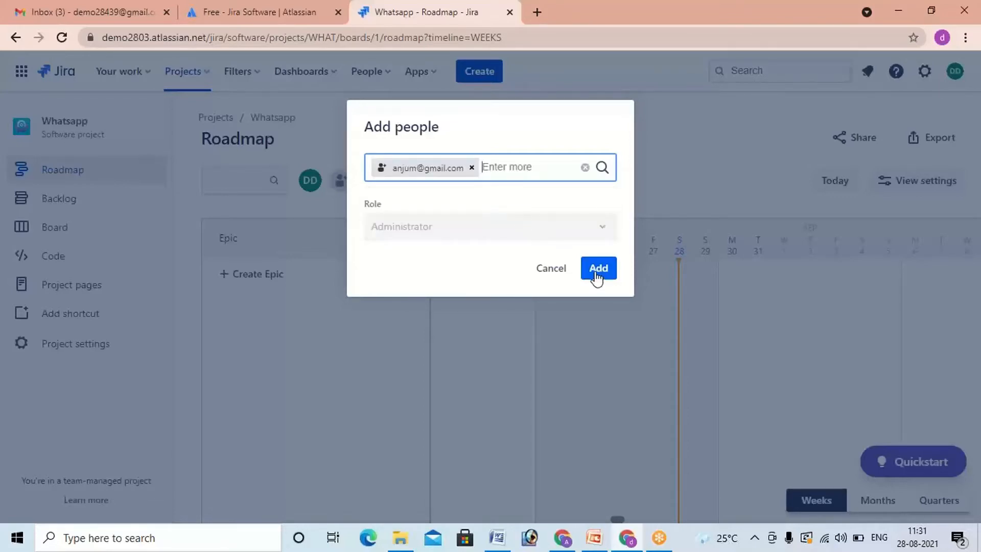
{"action": "left_click", "coordinate": [602, 227]}
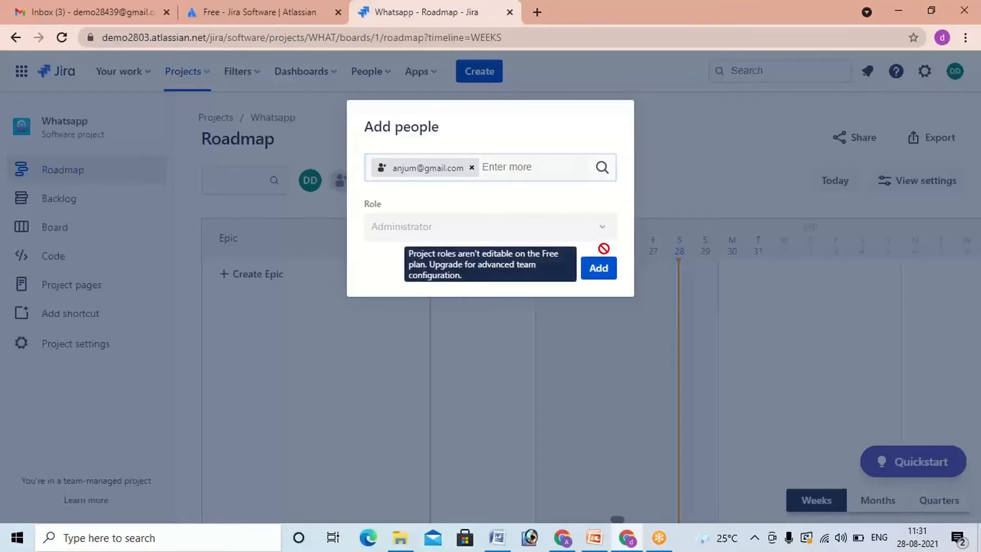
{"action": "left_click", "coordinate": [607, 281]}
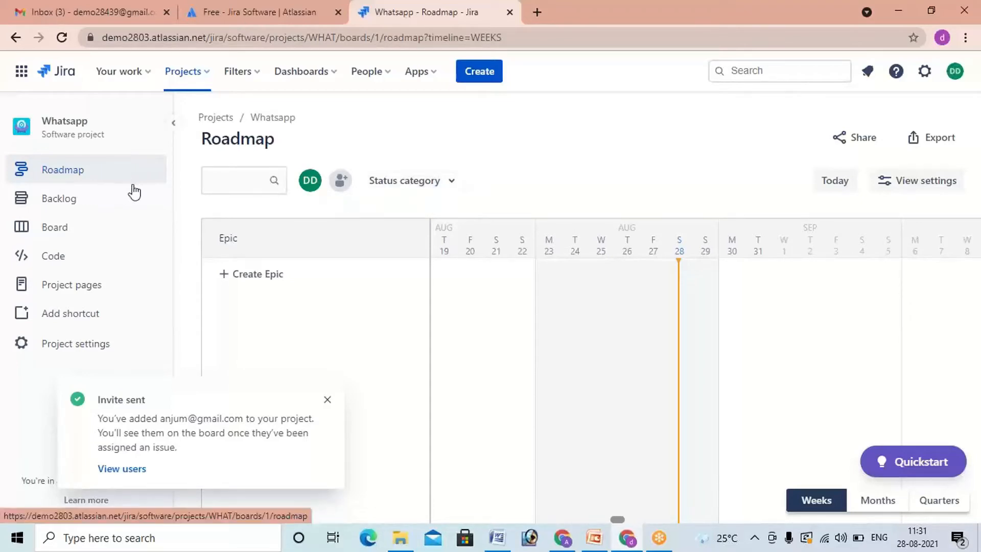
{"action": "left_click", "coordinate": [326, 400]}
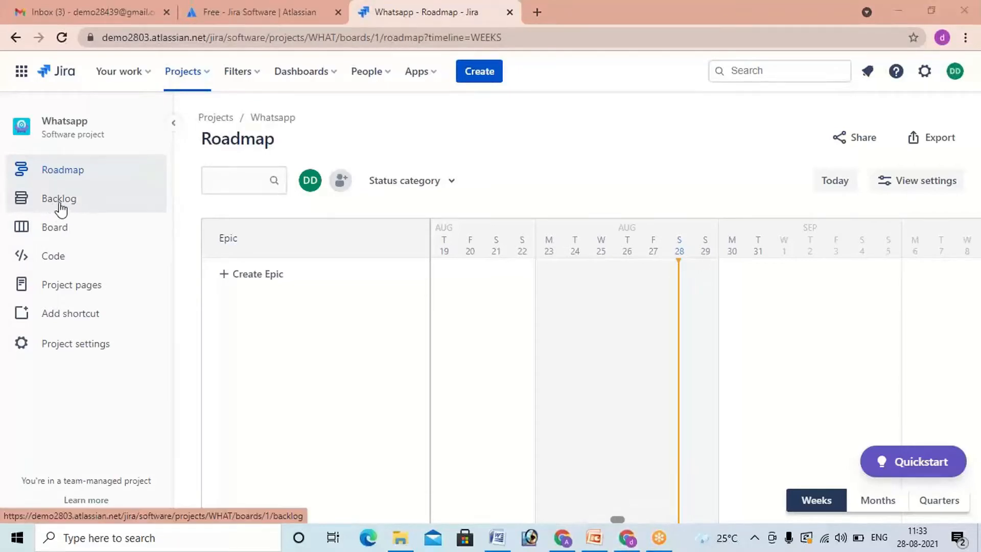
Step: After viewing the backlog, enable the Reports and Issue navigator planning features in the project settings
{"action": "left_click", "coordinate": [61, 205]}
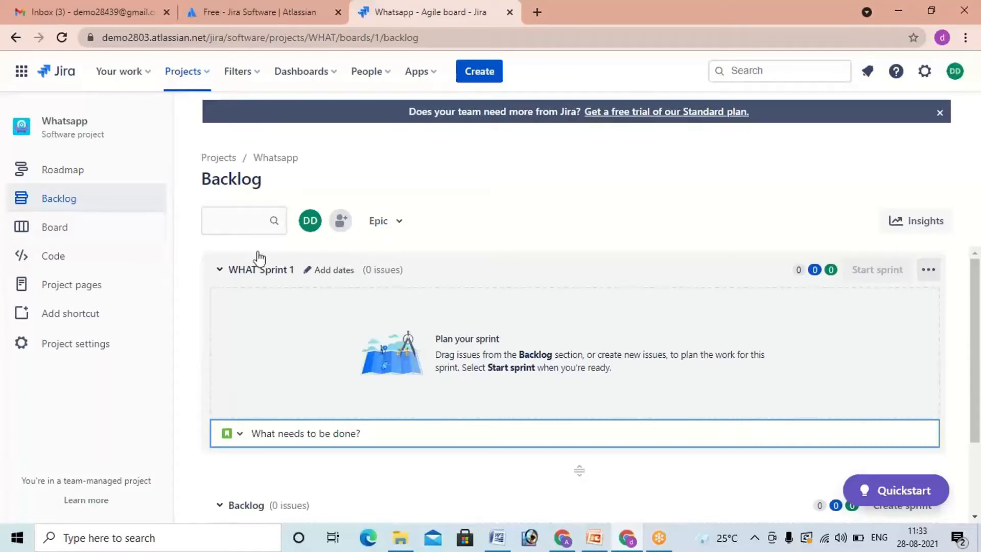
{"action": "left_click", "coordinate": [92, 351]}
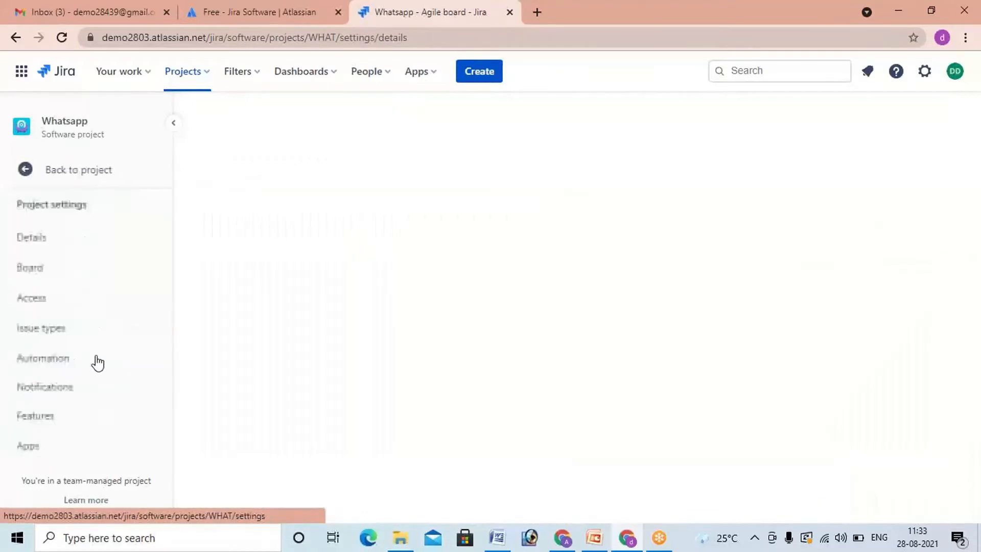
{"action": "left_click", "coordinate": [44, 425]}
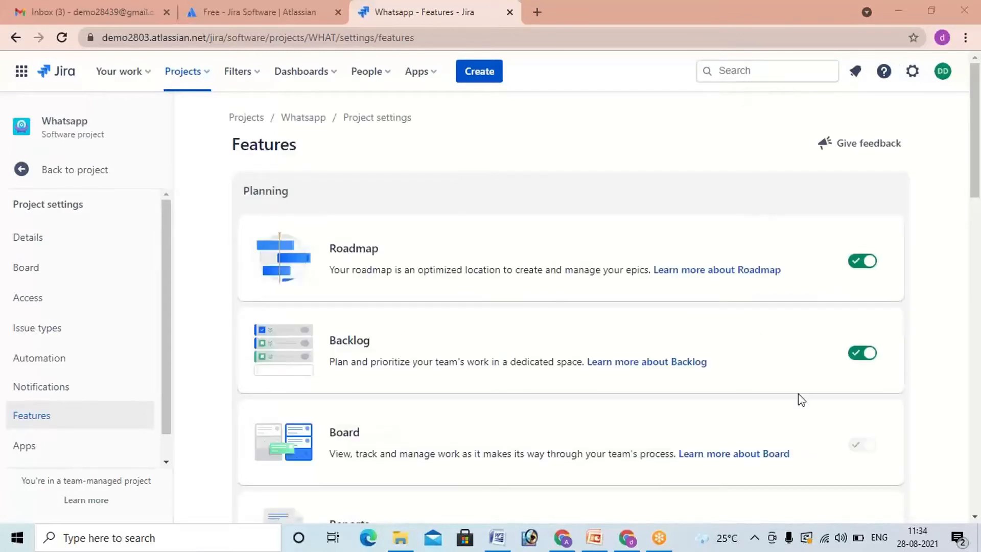
{"action": "scroll", "coordinate": [857, 393], "scroll_direction": "down", "scroll_amount": 1}
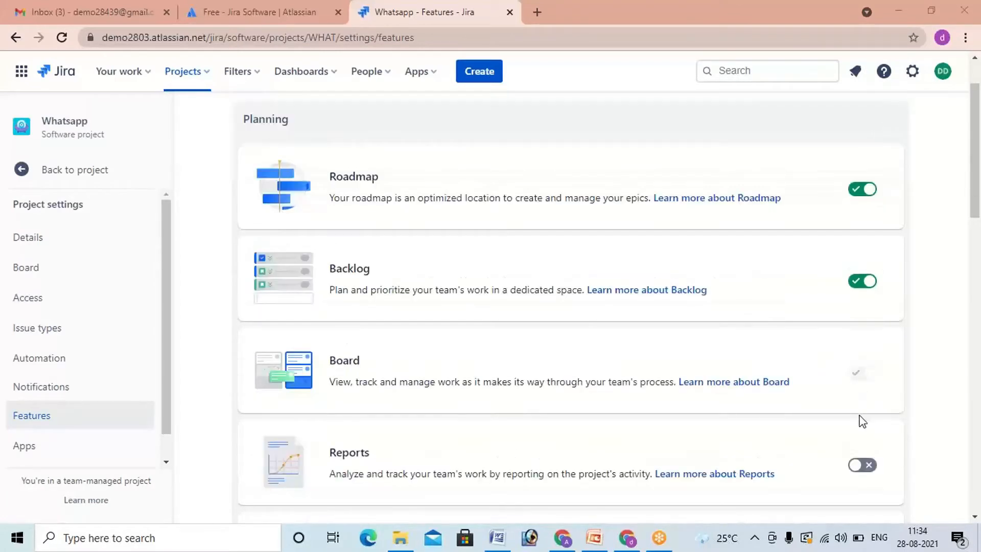
{"action": "left_click", "coordinate": [862, 468]}
{"action": "left_click", "coordinate": [864, 465]}
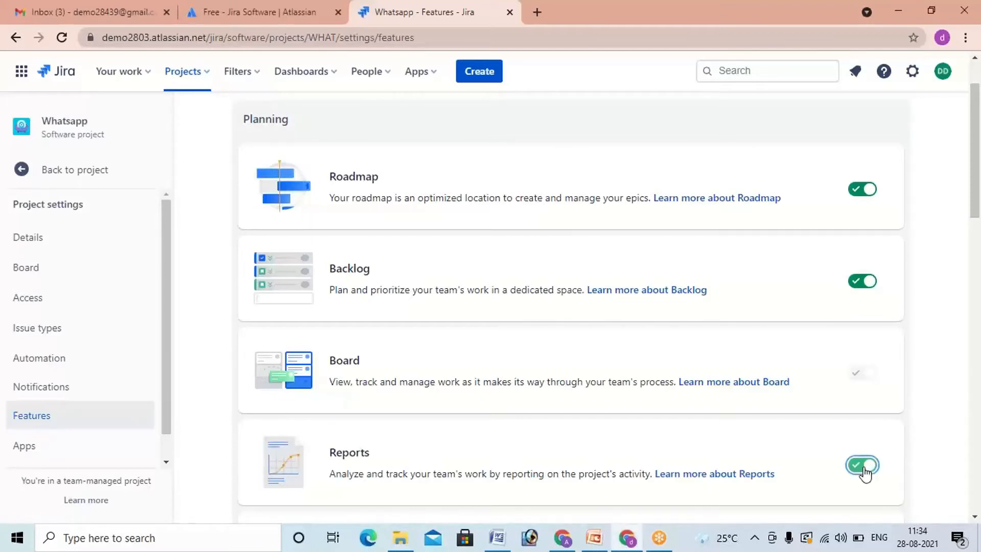
{"action": "scroll", "coordinate": [864, 470], "scroll_direction": "down", "scroll_amount": 3}
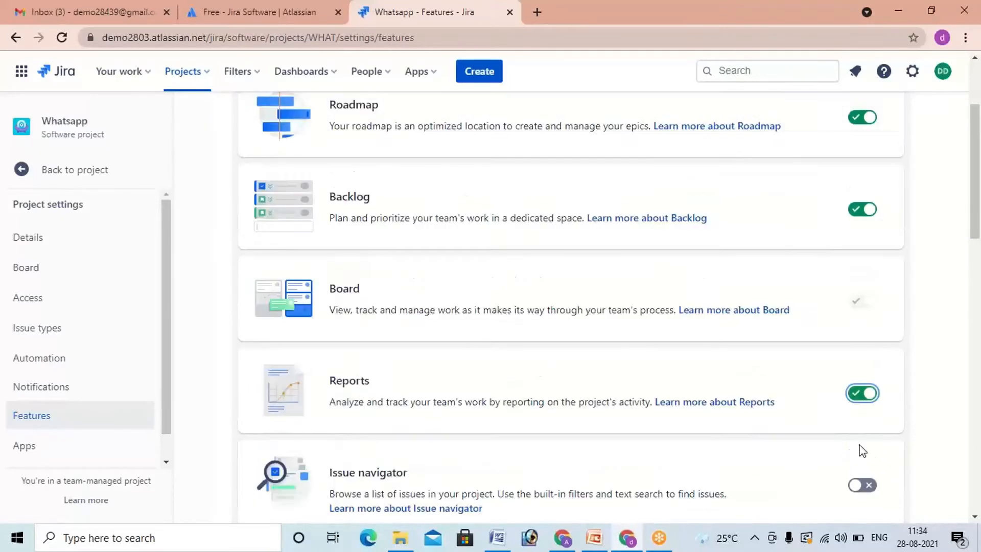
{"action": "left_click", "coordinate": [871, 417]}
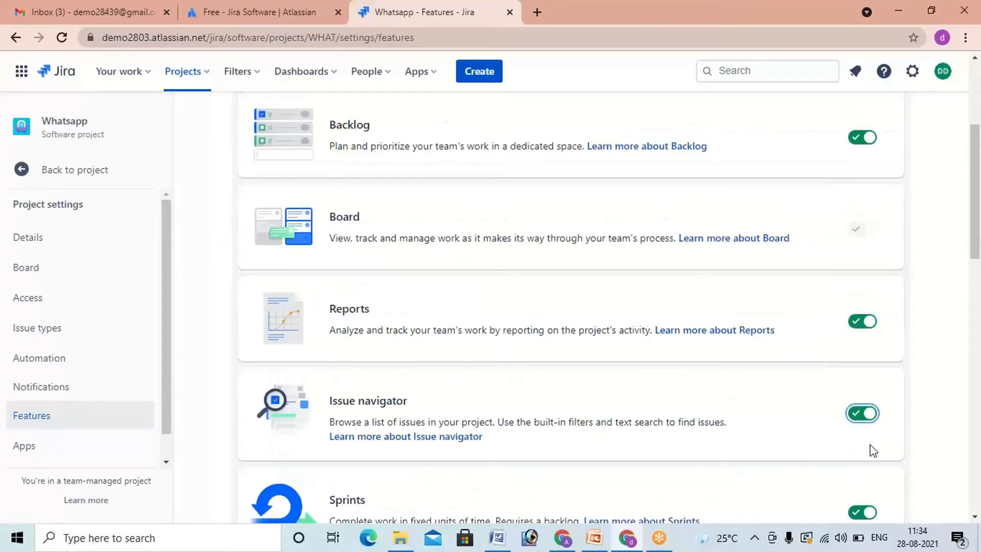
Step: Enable the Releases development feature and the Deployments and On-call operations features for the project
{"action": "scroll", "coordinate": [866, 434], "scroll_direction": "down", "scroll_amount": 8}
{"action": "scroll", "coordinate": [865, 435], "scroll_direction": "down", "scroll_amount": 3}
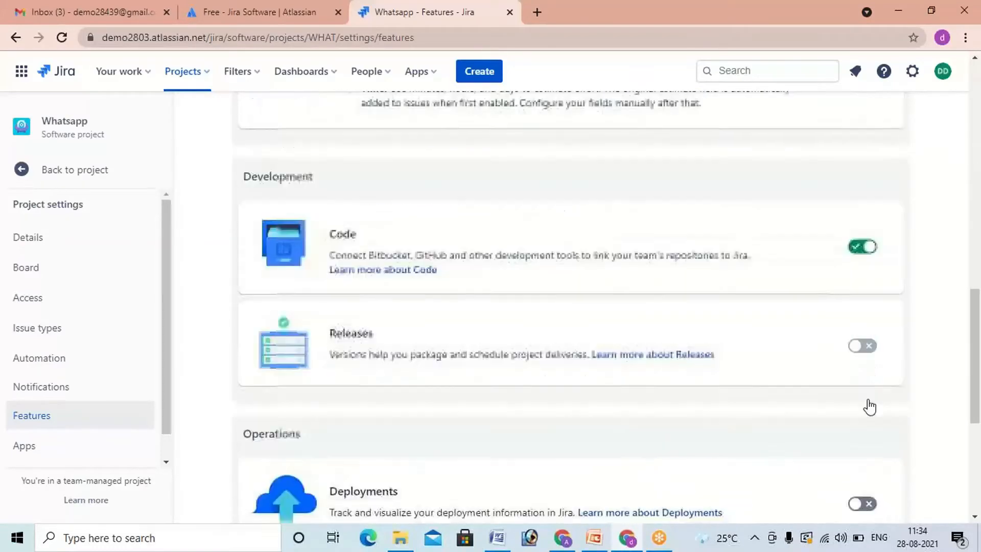
{"action": "left_click", "coordinate": [863, 346]}
{"action": "scroll", "coordinate": [866, 378], "scroll_direction": "down", "scroll_amount": 3}
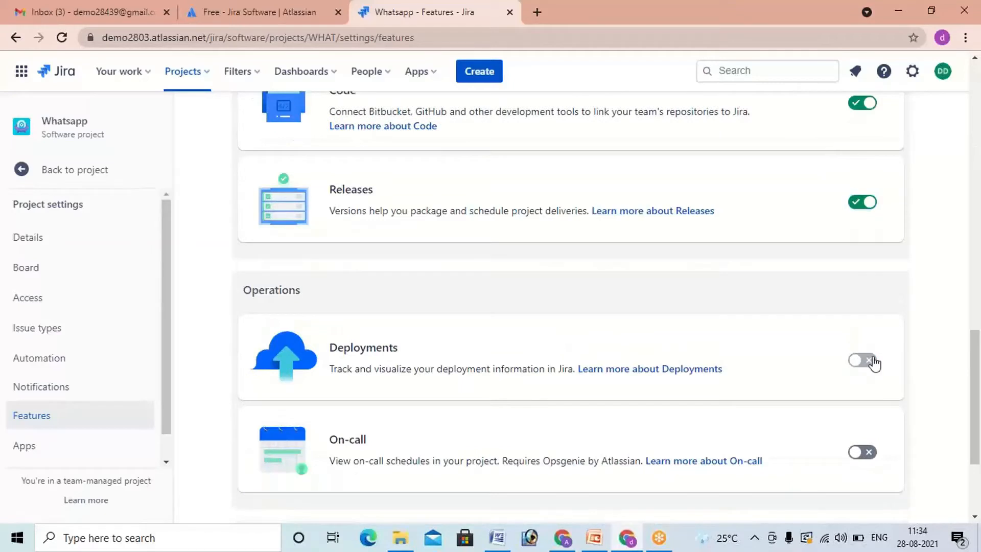
{"action": "left_click", "coordinate": [870, 360]}
{"action": "left_click", "coordinate": [868, 453]}
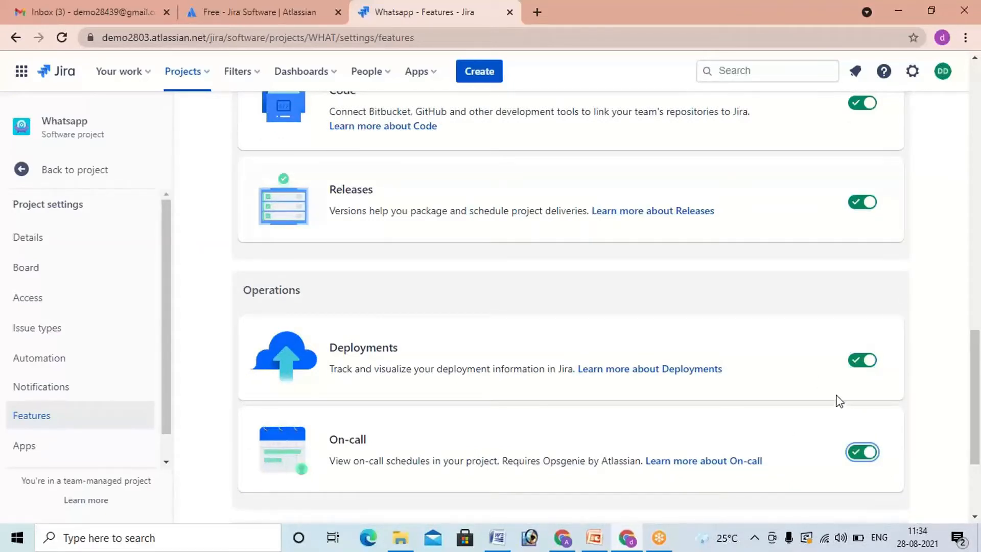
{"action": "scroll", "coordinate": [845, 404], "scroll_direction": "down", "scroll_amount": 5}
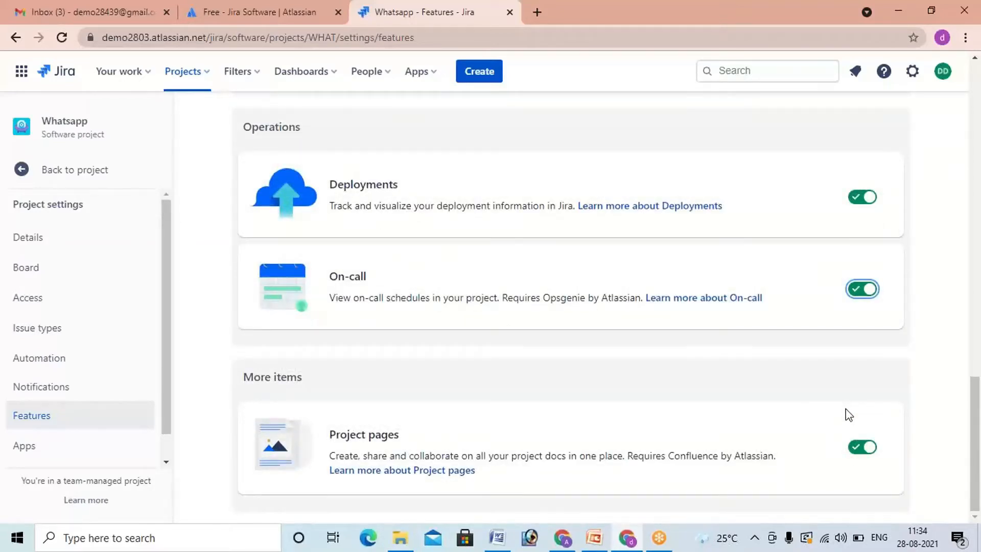
Step: Show the Versions panel in the project's backlog and view the version creation form, closing it without saving
{"action": "left_click", "coordinate": [16, 279]}
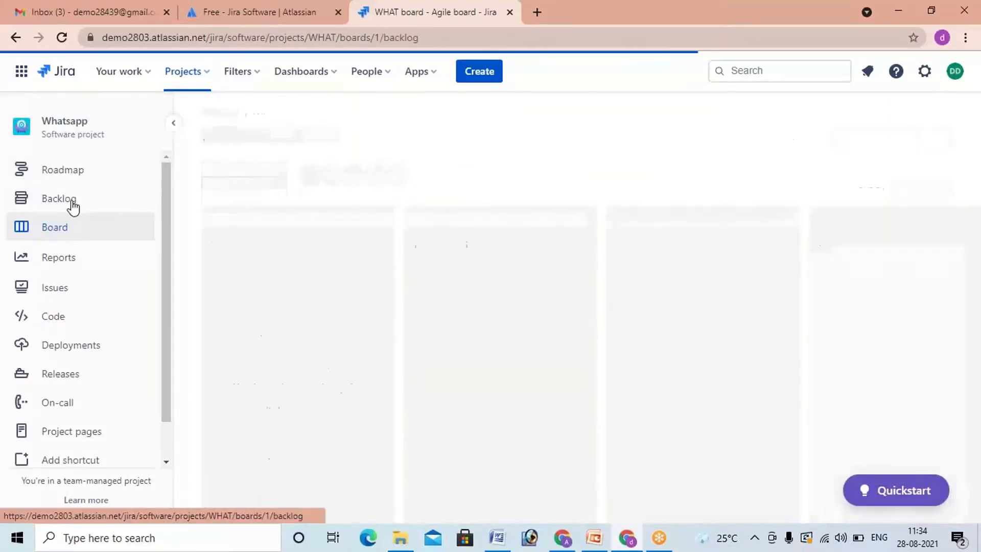
{"action": "left_click", "coordinate": [73, 205]}
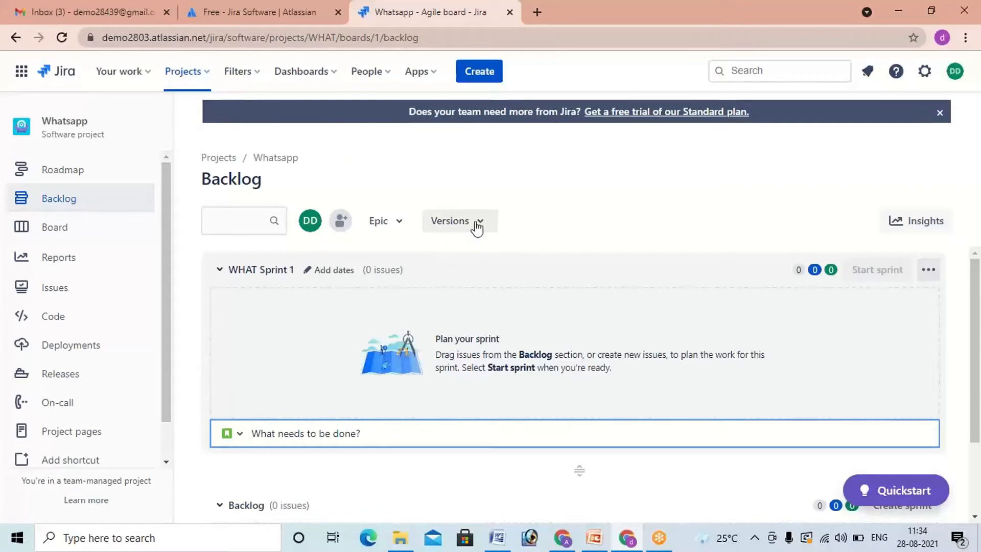
{"action": "left_click", "coordinate": [481, 230]}
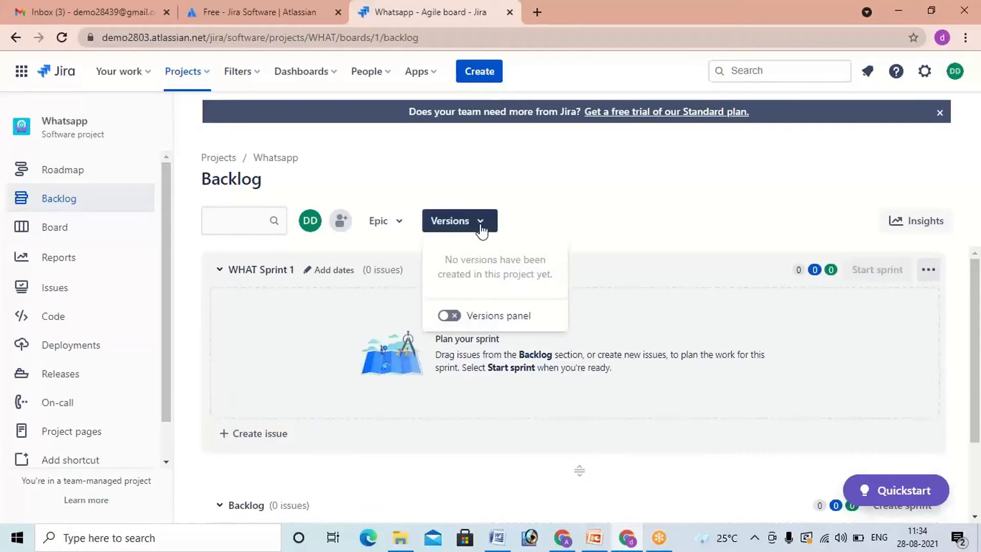
{"action": "left_click", "coordinate": [453, 316]}
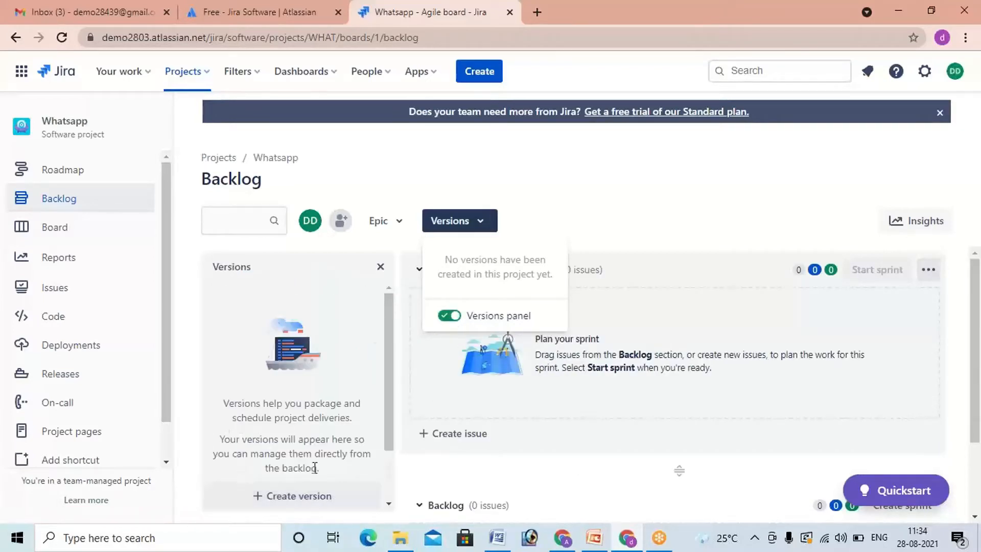
{"action": "left_click", "coordinate": [321, 440]}
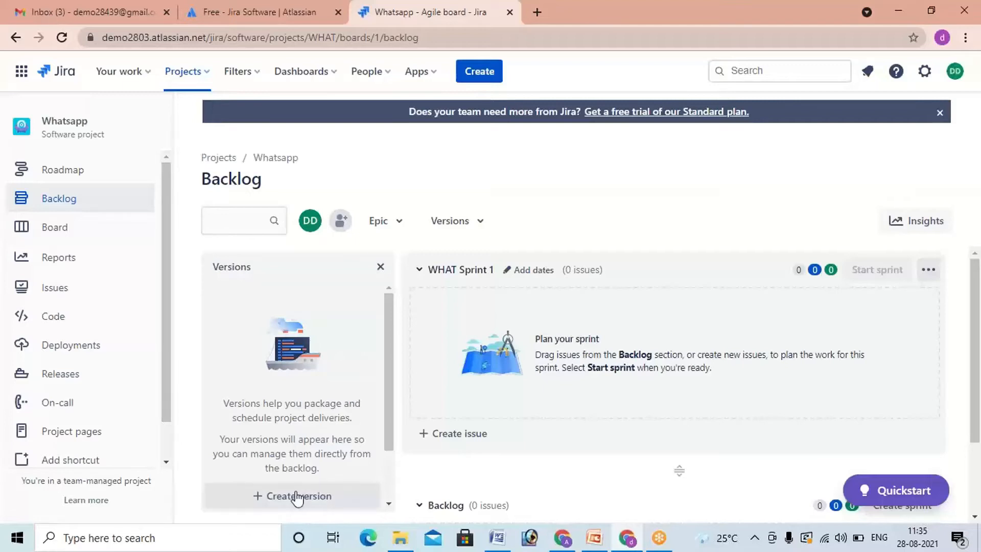
{"action": "left_click", "coordinate": [263, 498]}
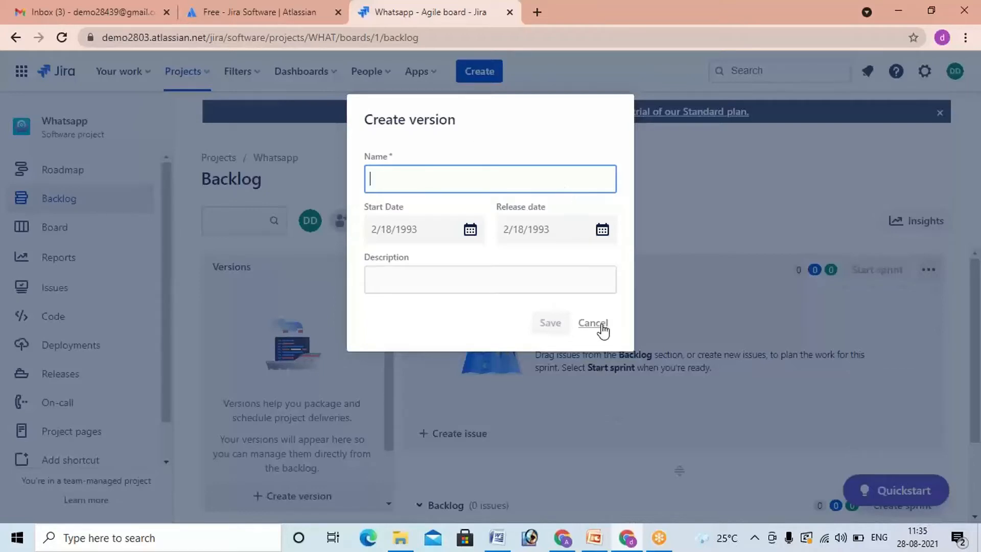
{"action": "left_click", "coordinate": [447, 370]}
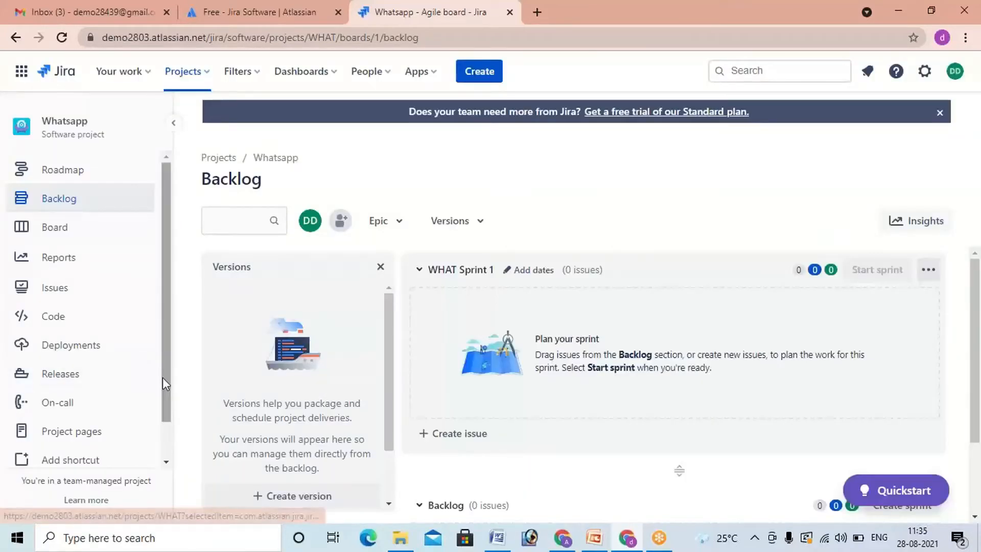
Step: Examine which planning, development and operations features are enabled in the Whatsapp project settings, including the estimation options
{"action": "scroll", "coordinate": [162, 377], "scroll_direction": "down", "scroll_amount": 2}
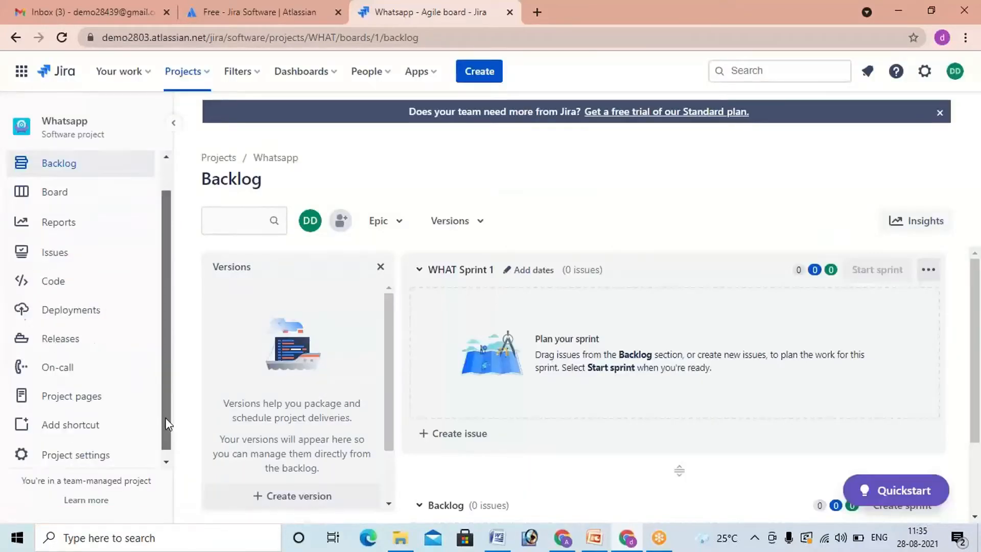
{"action": "left_click", "coordinate": [106, 453]}
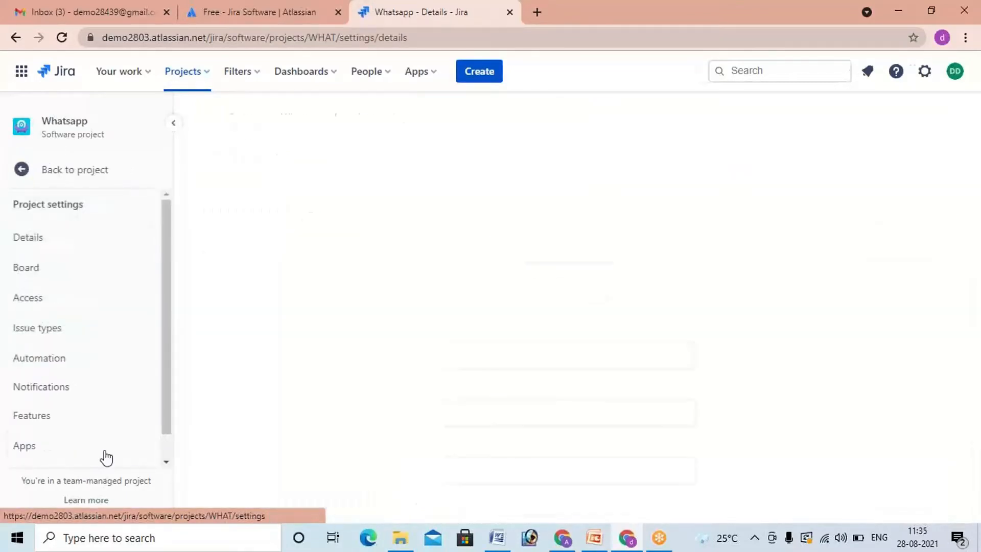
{"action": "left_click", "coordinate": [49, 422]}
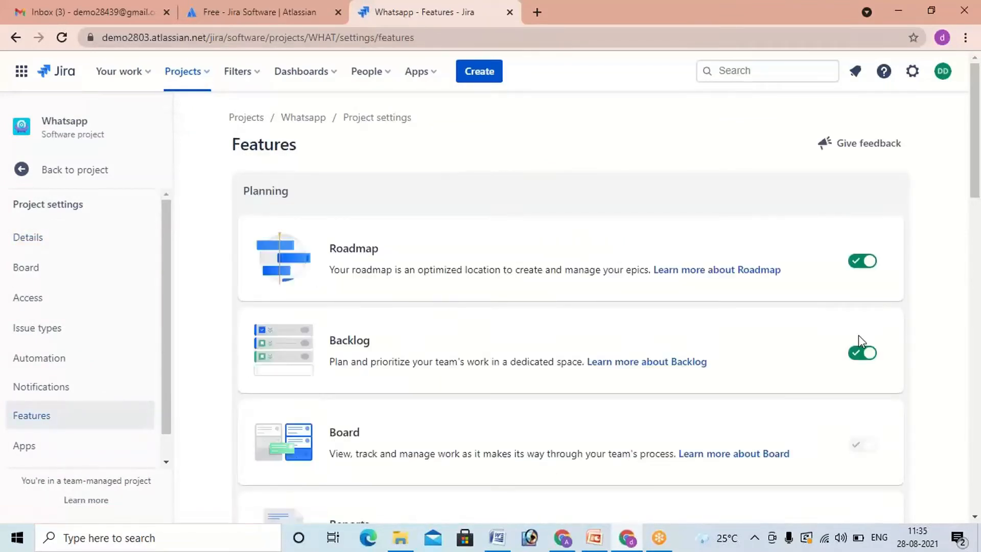
{"action": "scroll", "coordinate": [860, 337], "scroll_direction": "down", "scroll_amount": 3}
{"action": "scroll", "coordinate": [863, 347], "scroll_direction": "down", "scroll_amount": 1}
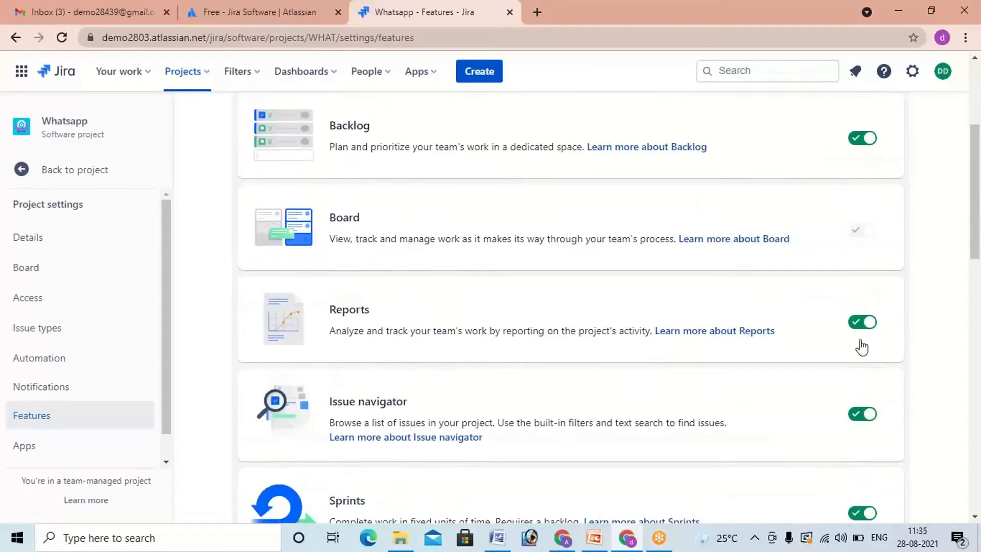
{"action": "scroll", "coordinate": [863, 407], "scroll_direction": "down", "scroll_amount": 1}
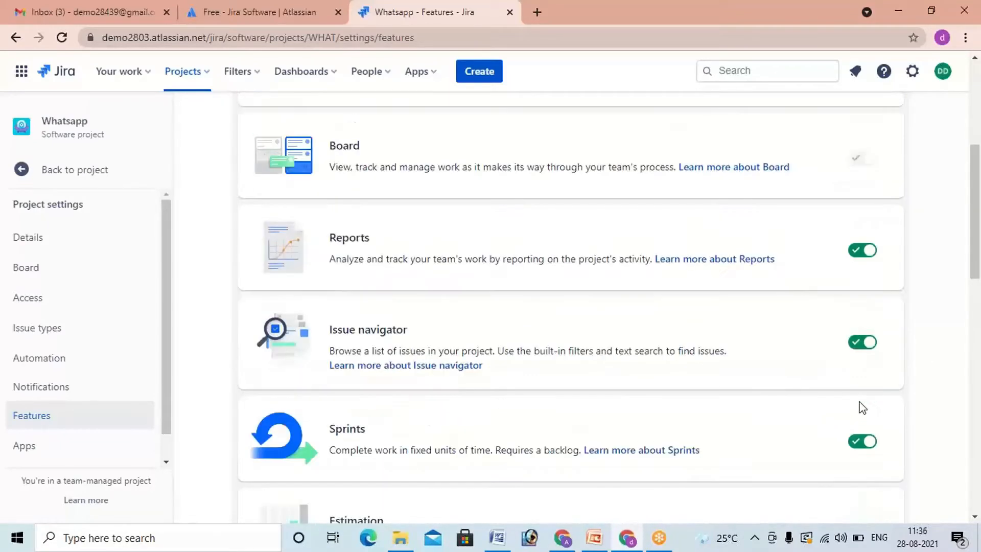
{"action": "scroll", "coordinate": [863, 408], "scroll_direction": "down", "scroll_amount": 1}
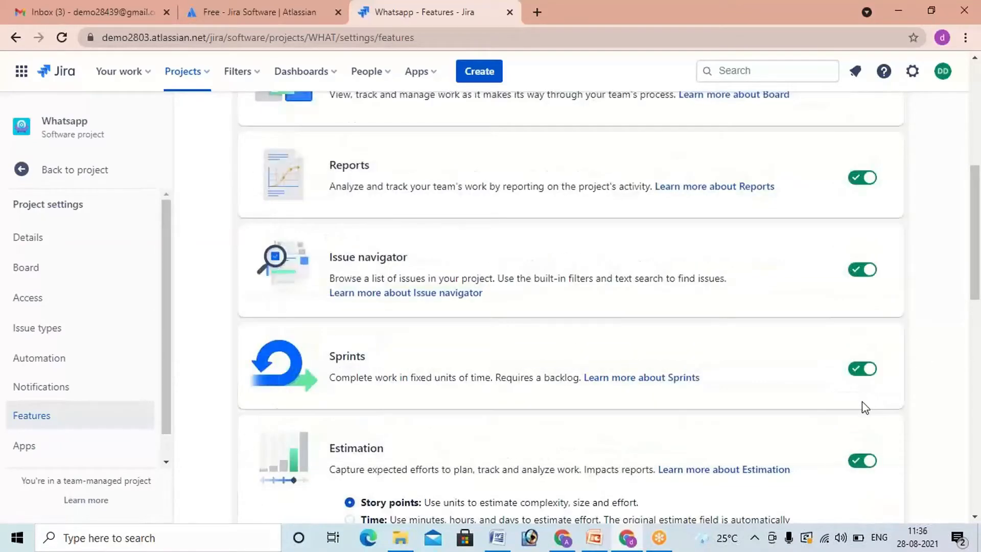
{"action": "scroll", "coordinate": [864, 407], "scroll_direction": "down", "scroll_amount": 2}
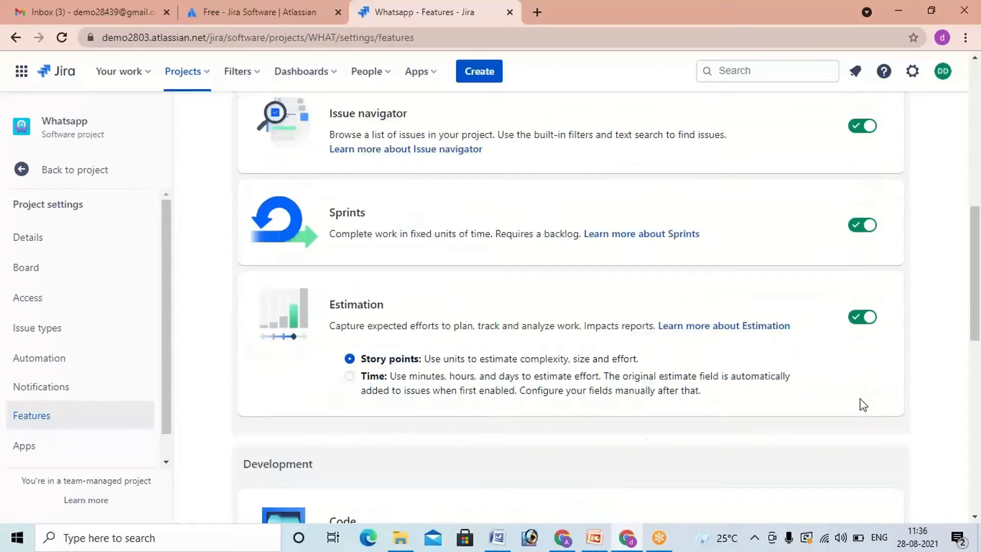
{"action": "scroll", "coordinate": [863, 405], "scroll_direction": "down", "scroll_amount": 7}
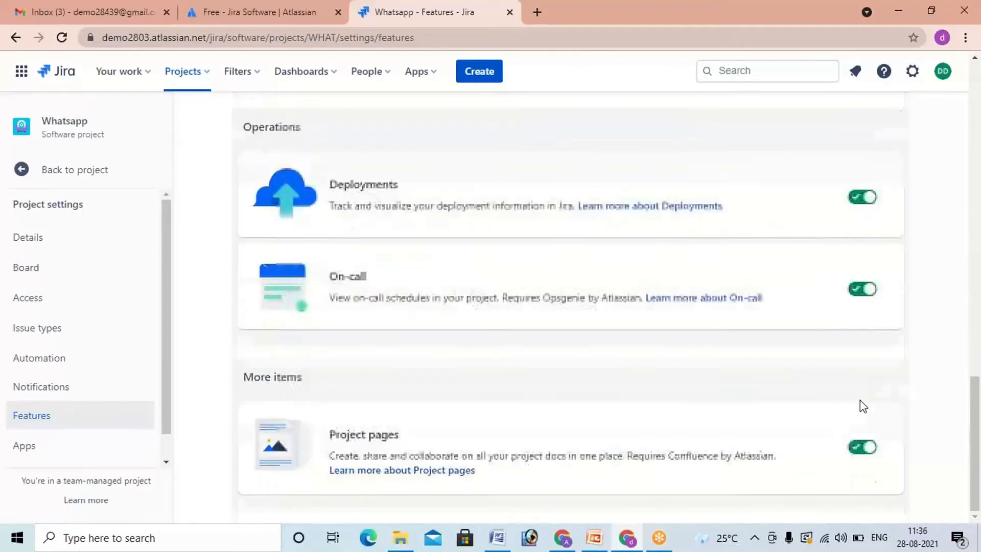
Step: Review the full list of feature toggles in the Whatsapp project settings again, from Roadmap and Backlog through to Project pages
{"action": "scroll", "coordinate": [863, 407], "scroll_direction": "up", "scroll_amount": 10}
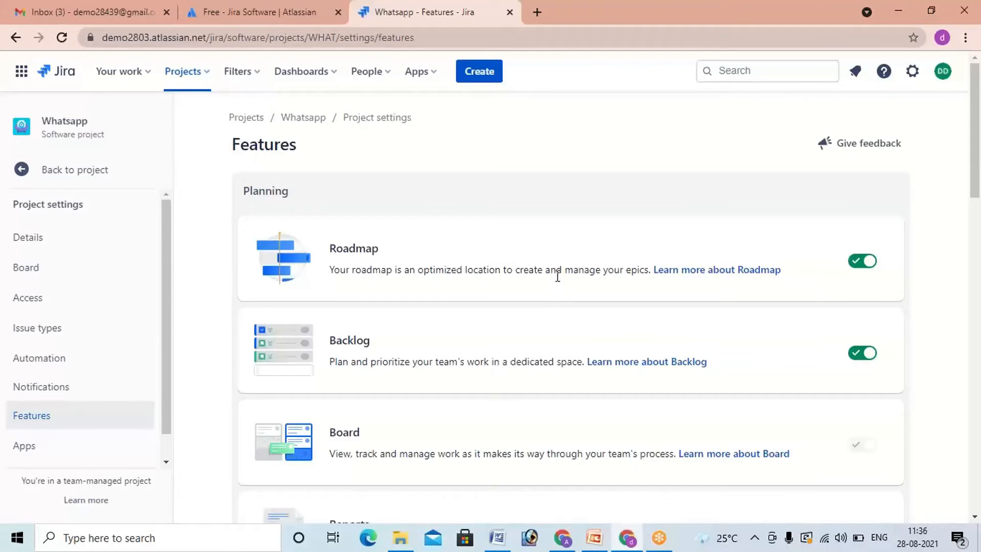
{"action": "scroll", "coordinate": [608, 310], "scroll_direction": "down", "scroll_amount": 4}
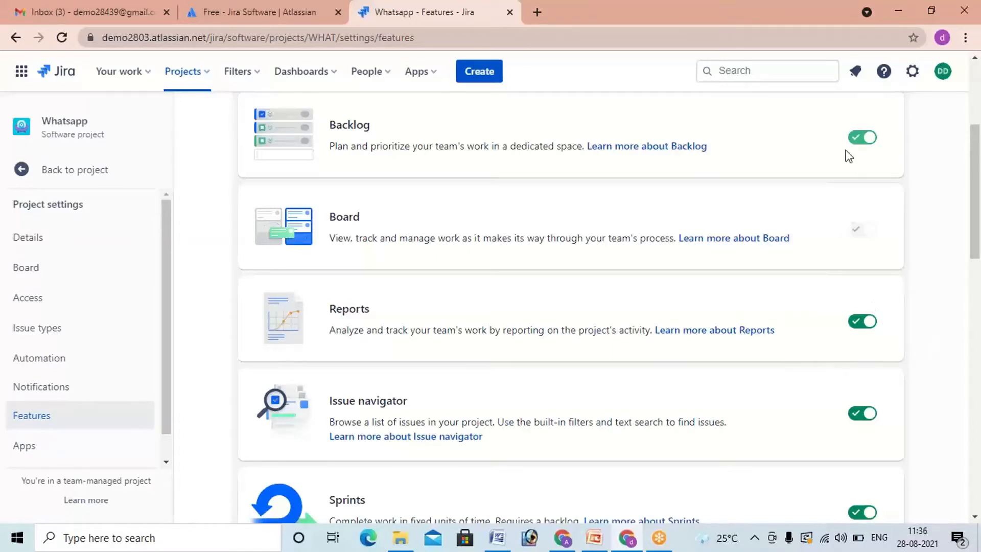
{"action": "scroll", "coordinate": [866, 324], "scroll_direction": "down", "scroll_amount": 1}
{"action": "scroll", "coordinate": [866, 326], "scroll_direction": "down", "scroll_amount": 10}
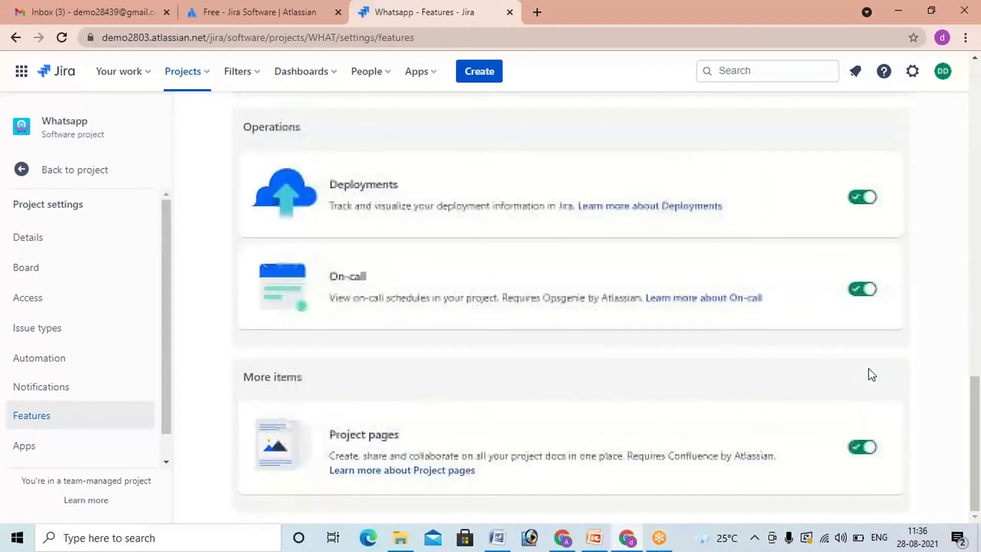
{"action": "scroll", "coordinate": [874, 375], "scroll_direction": "up", "scroll_amount": 2}
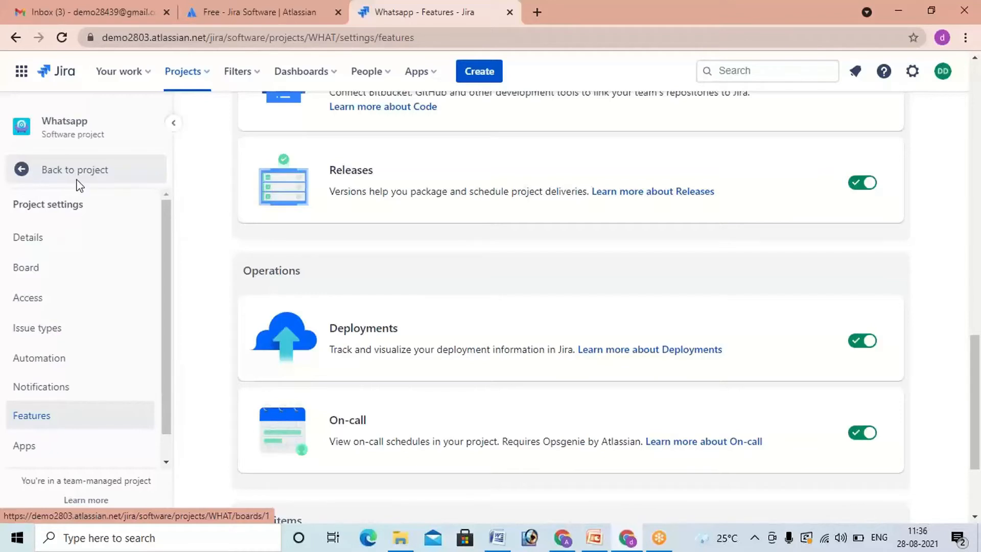
{"action": "scroll", "coordinate": [77, 189], "scroll_direction": "up", "scroll_amount": 2}
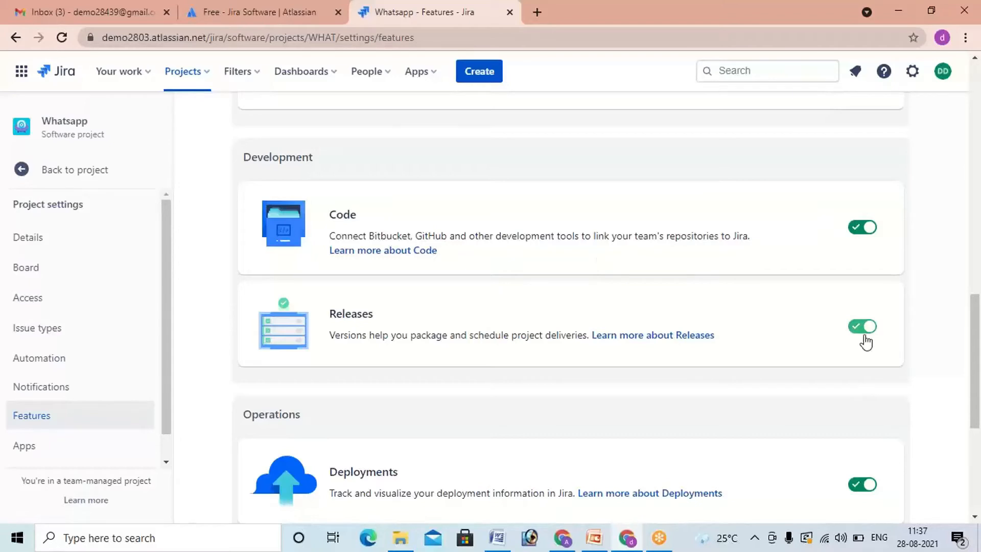
{"action": "scroll", "coordinate": [864, 340], "scroll_direction": "up", "scroll_amount": 3}
{"action": "scroll", "coordinate": [867, 341], "scroll_direction": "up", "scroll_amount": 4}
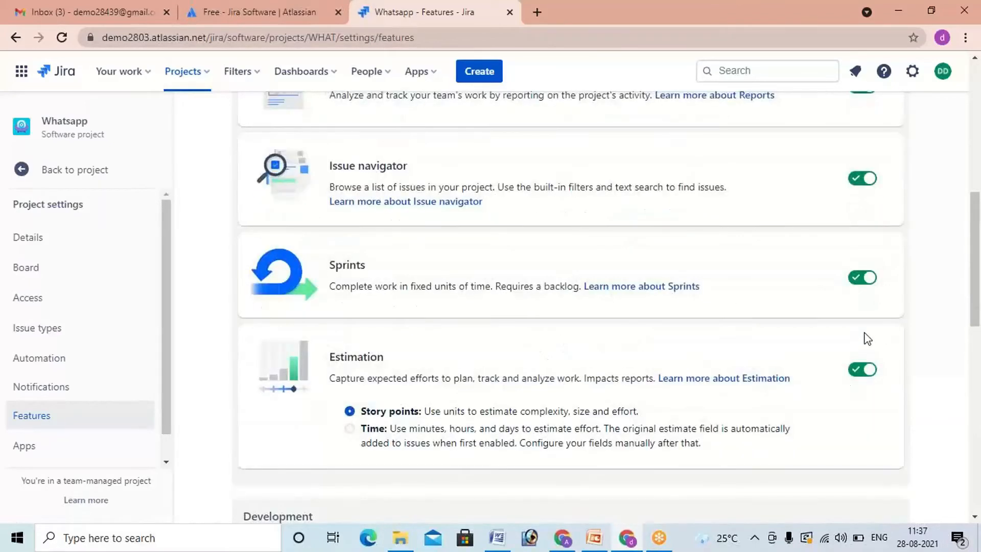
{"action": "scroll", "coordinate": [865, 338], "scroll_direction": "up", "scroll_amount": 3}
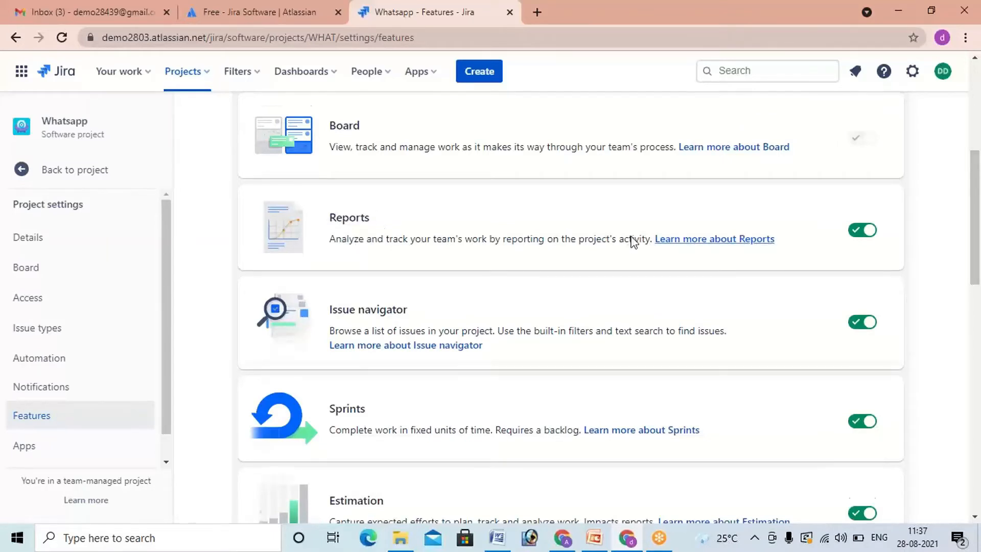
{"action": "scroll", "coordinate": [634, 240], "scroll_direction": "down", "scroll_amount": 4}
{"action": "scroll", "coordinate": [667, 248], "scroll_direction": "down", "scroll_amount": 8}
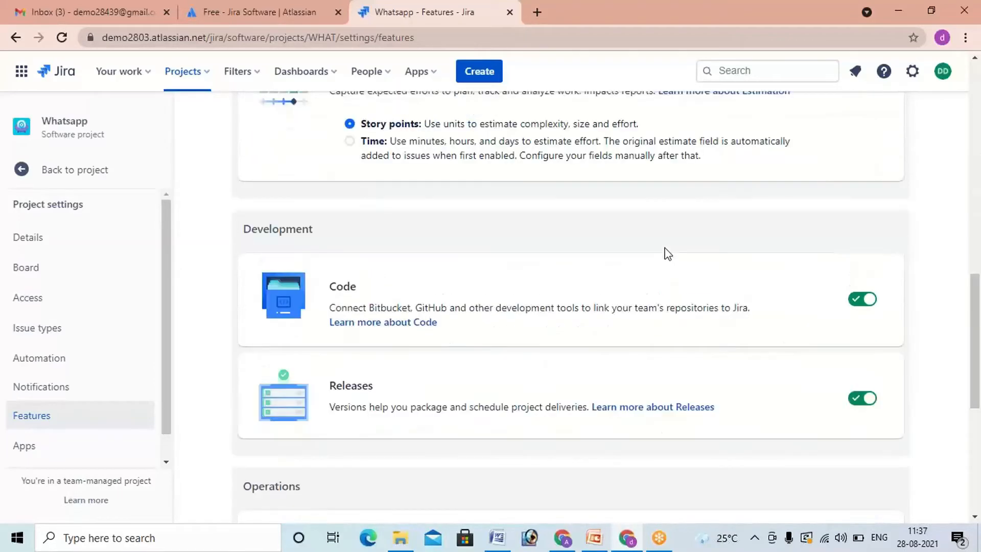
{"action": "scroll", "coordinate": [667, 249], "scroll_direction": "down", "scroll_amount": 3}
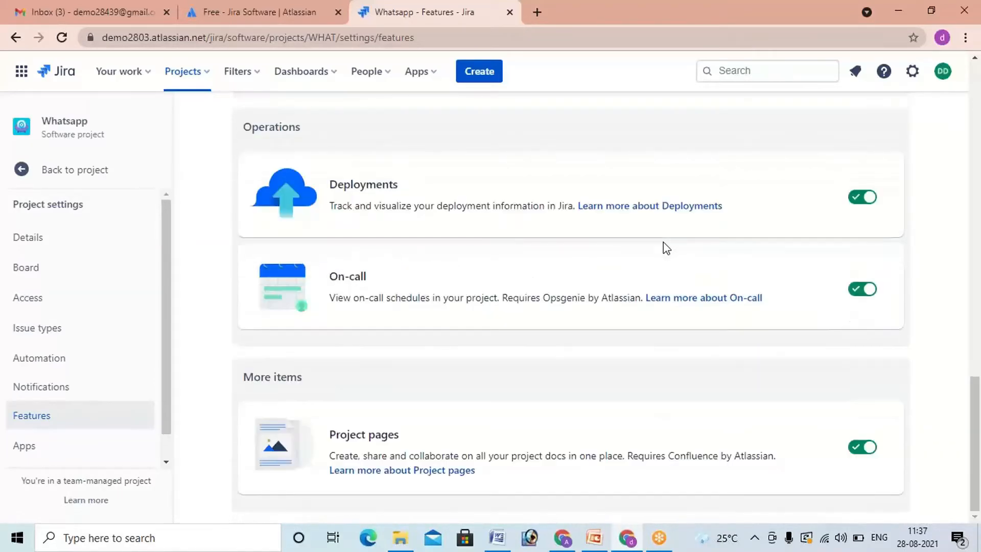
{"action": "scroll", "coordinate": [666, 248], "scroll_direction": "up", "scroll_amount": 15}
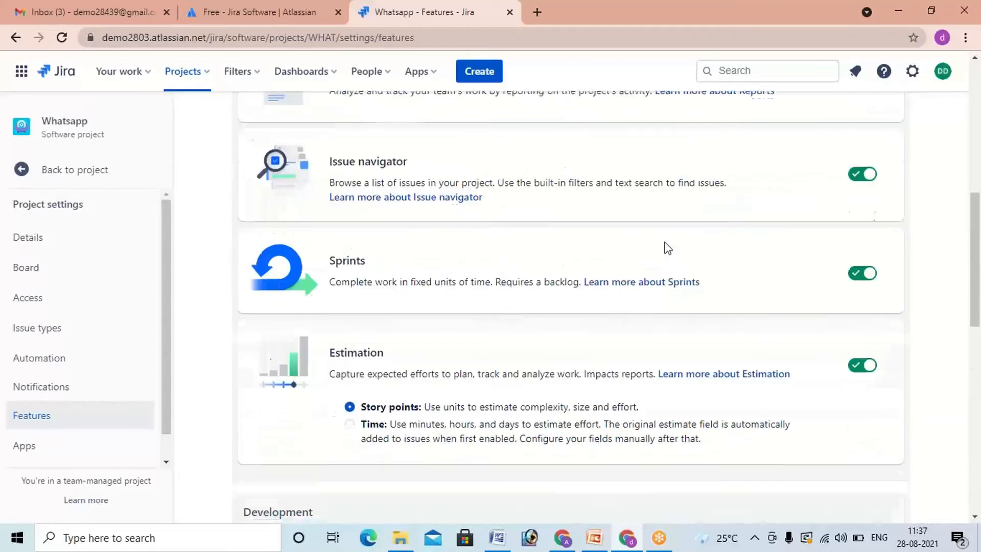
{"action": "scroll", "coordinate": [666, 239], "scroll_direction": "up", "scroll_amount": 6}
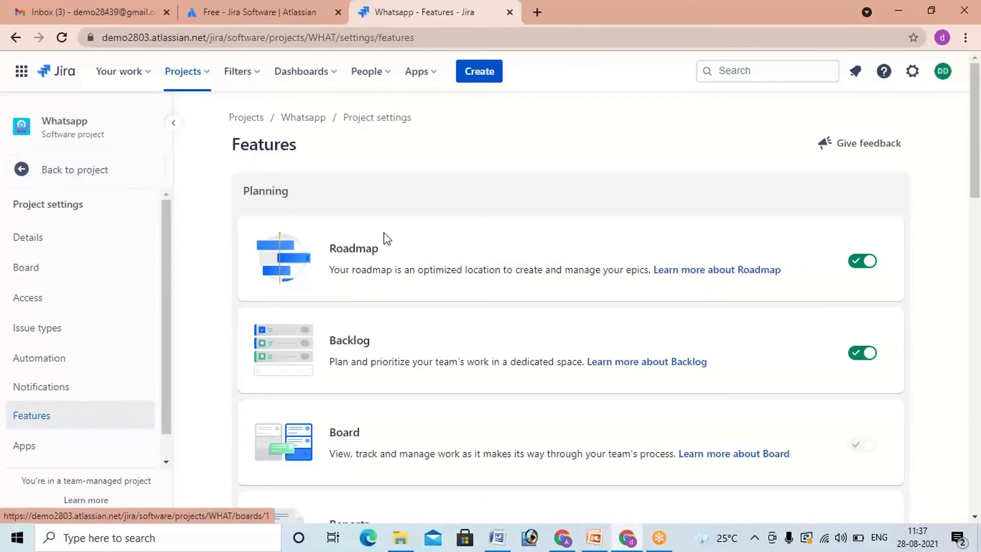
{"action": "scroll", "coordinate": [600, 300], "scroll_direction": "down", "scroll_amount": 1}
{"action": "scroll", "coordinate": [787, 339], "scroll_direction": "down", "scroll_amount": 2}
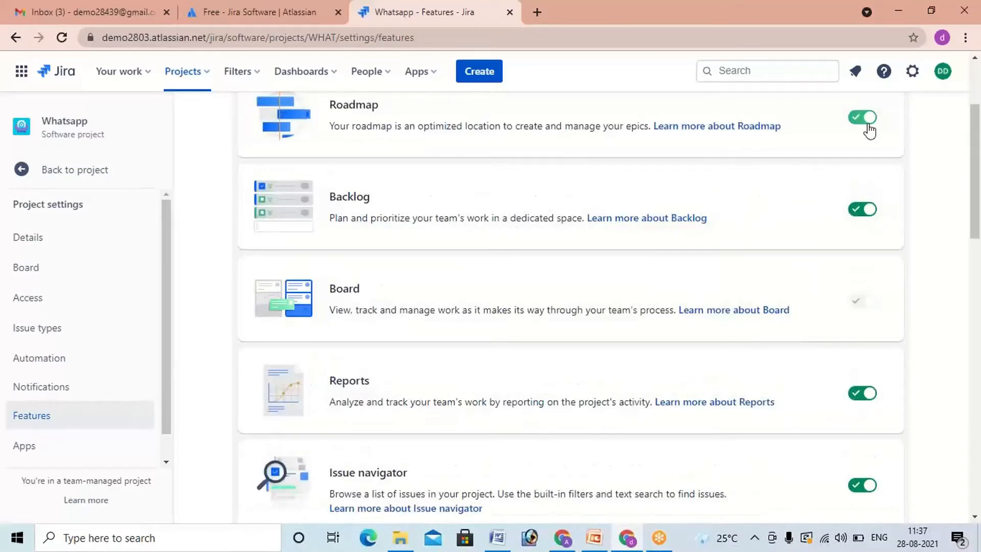
{"action": "scroll", "coordinate": [874, 225], "scroll_direction": "down", "scroll_amount": 1}
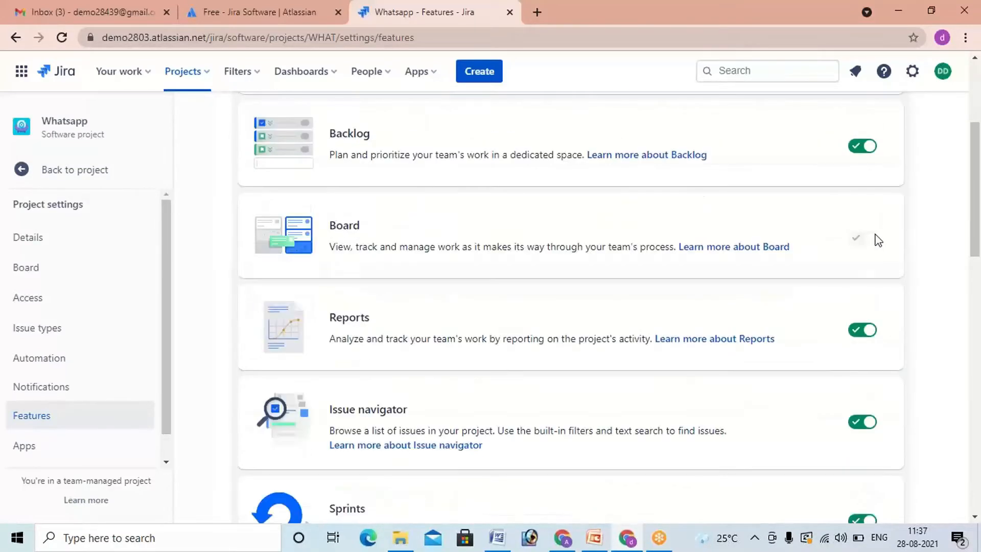
{"action": "scroll", "coordinate": [878, 240], "scroll_direction": "down", "scroll_amount": 1}
{"action": "scroll", "coordinate": [873, 284], "scroll_direction": "down", "scroll_amount": 2}
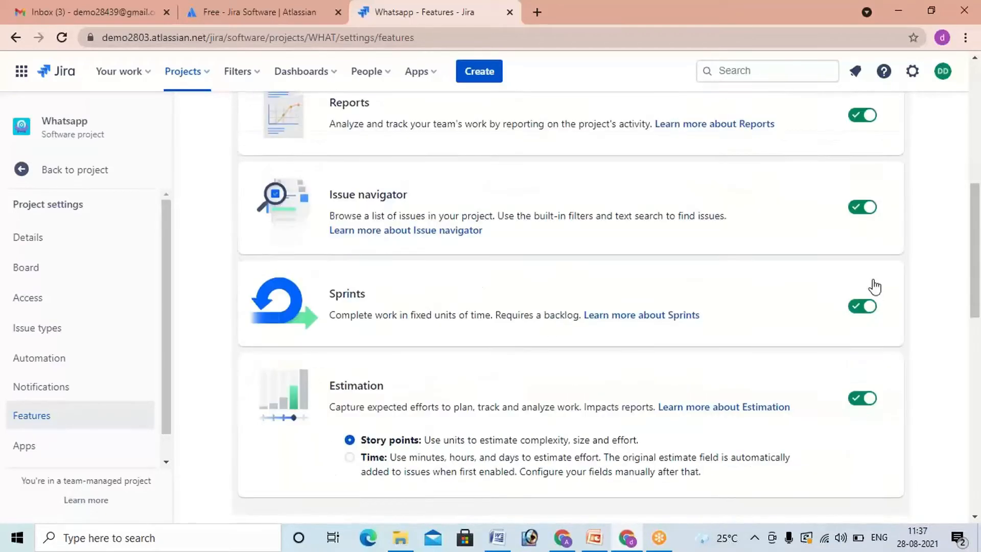
{"action": "scroll", "coordinate": [871, 301], "scroll_direction": "up", "scroll_amount": 4}
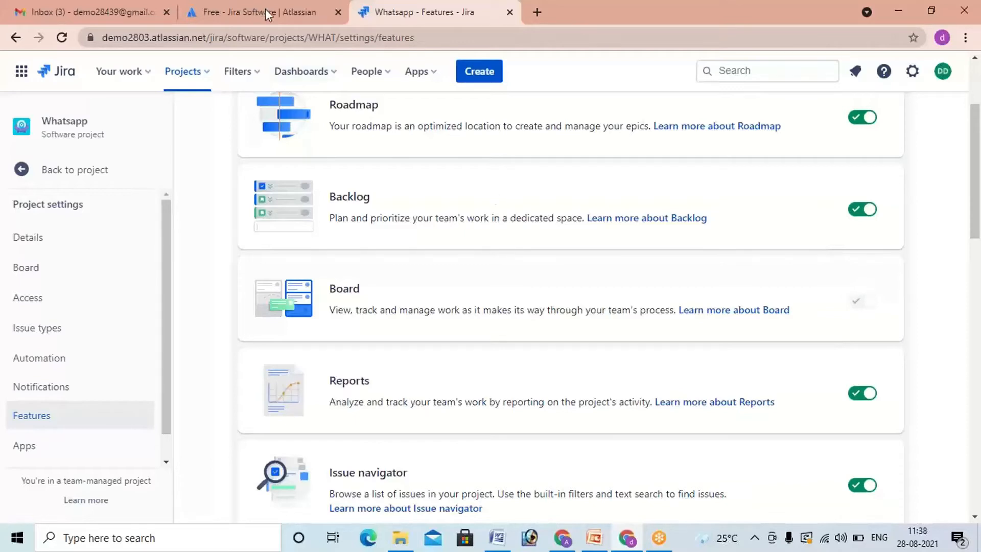
{"action": "scroll", "coordinate": [514, 389], "scroll_direction": "down", "scroll_amount": 15}
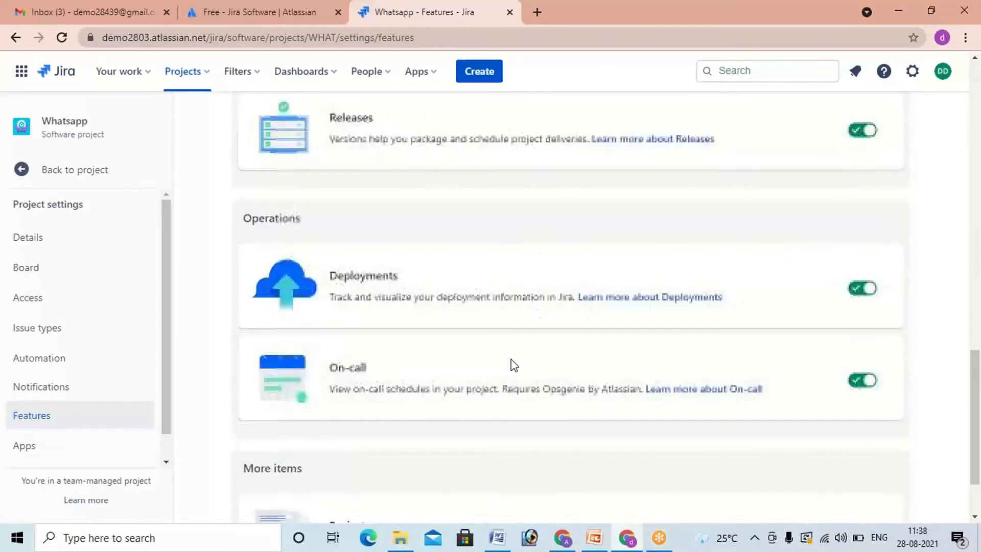
{"action": "scroll", "coordinate": [502, 348], "scroll_direction": "down", "scroll_amount": 1}
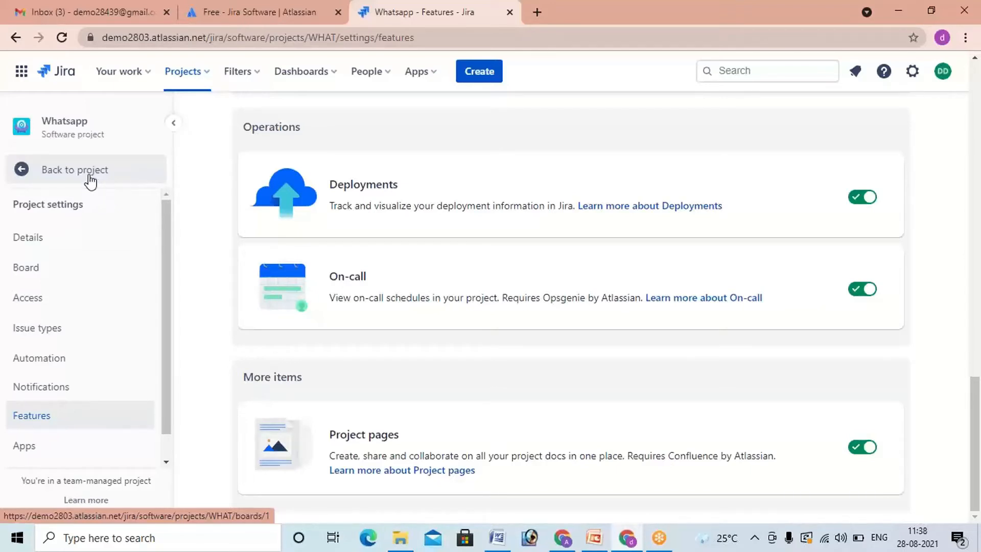
Step: Return from the settings to the Whatsapp project's backlog and open the form for creating a version
{"action": "left_click", "coordinate": [90, 175]}
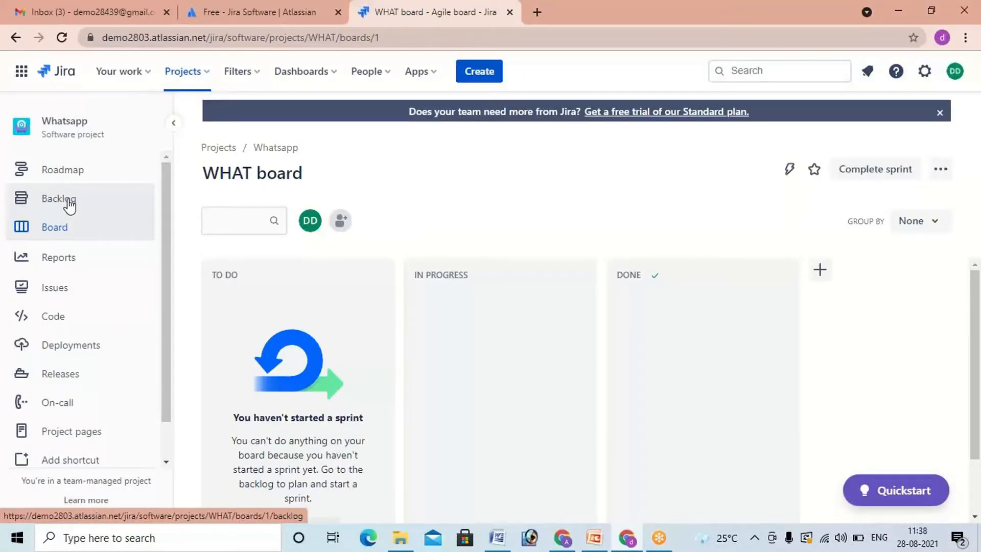
{"action": "left_click", "coordinate": [69, 205]}
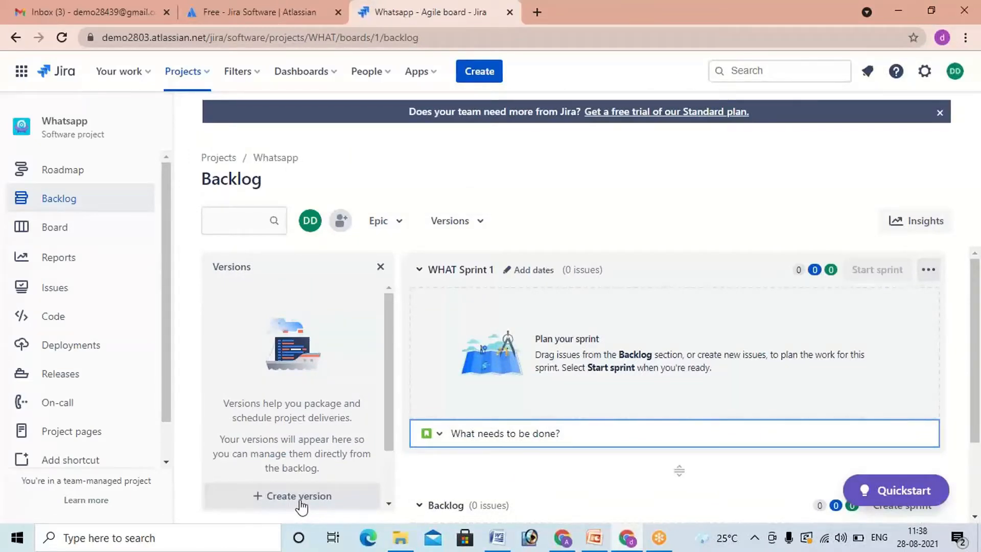
{"action": "left_click", "coordinate": [301, 500]}
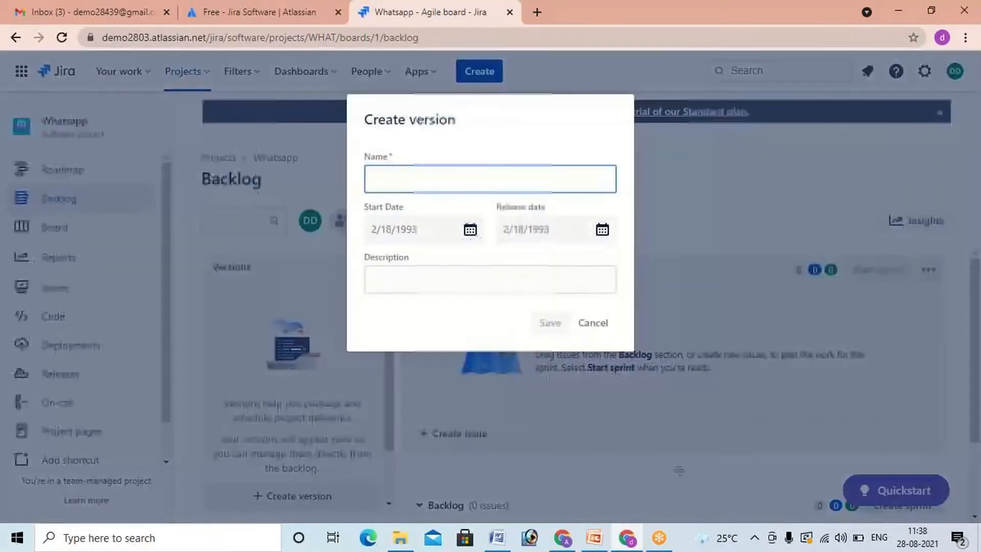
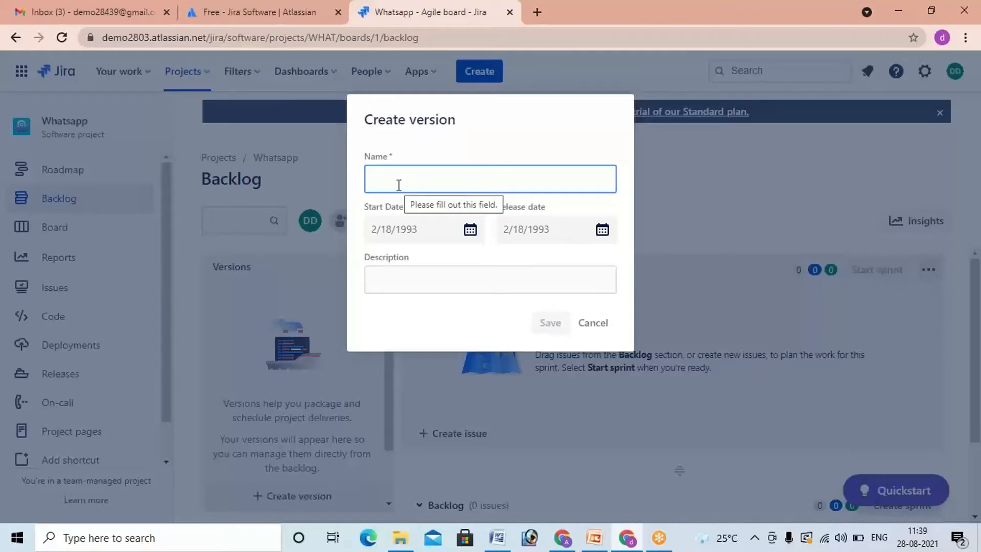
Step: Name the new version "version 1.0" and set its start date to 8/28/2021
{"action": "type", "text": "version"}
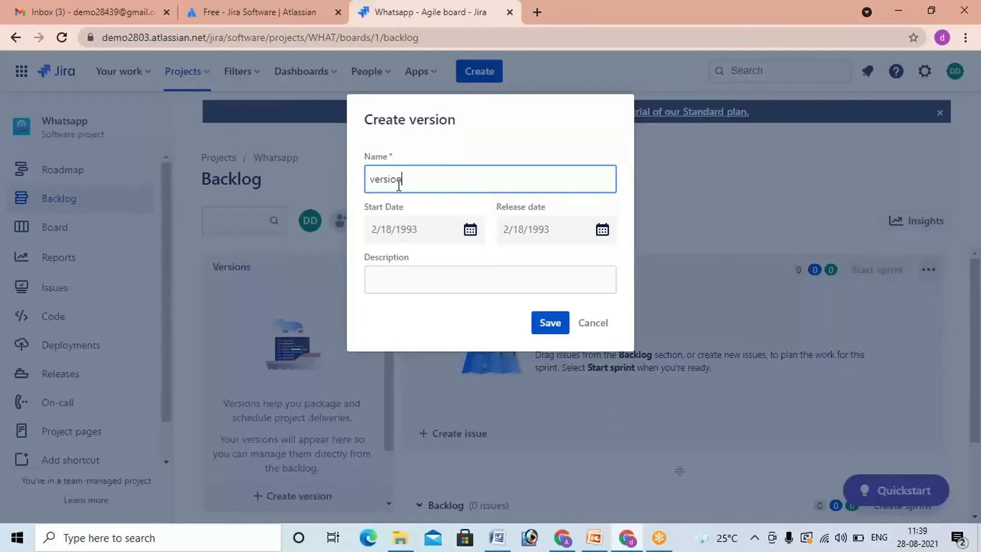
{"action": "type", "text": " 1.0"}
{"action": "left_click_drag", "start_coordinate": [417, 179], "coordinate": [403, 179]}
{"action": "left_click", "coordinate": [426, 185]}
{"action": "left_click", "coordinate": [469, 230]}
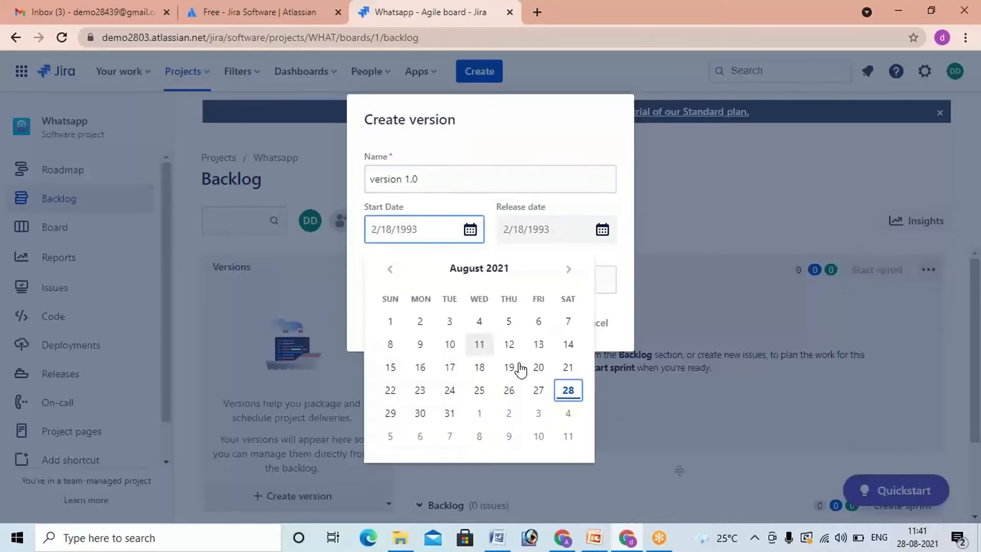
{"action": "left_click", "coordinate": [568, 391]}
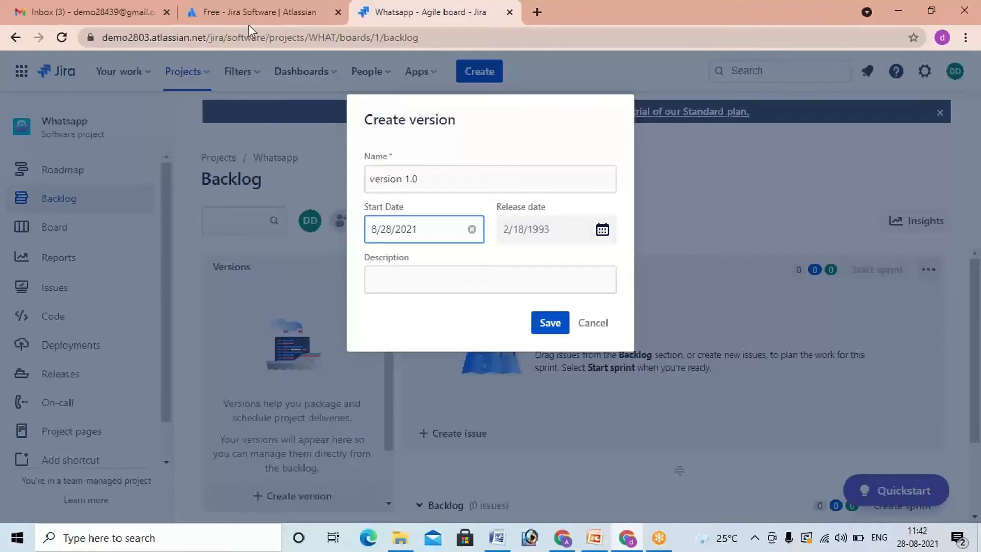
{"action": "left_click", "coordinate": [815, 222]}
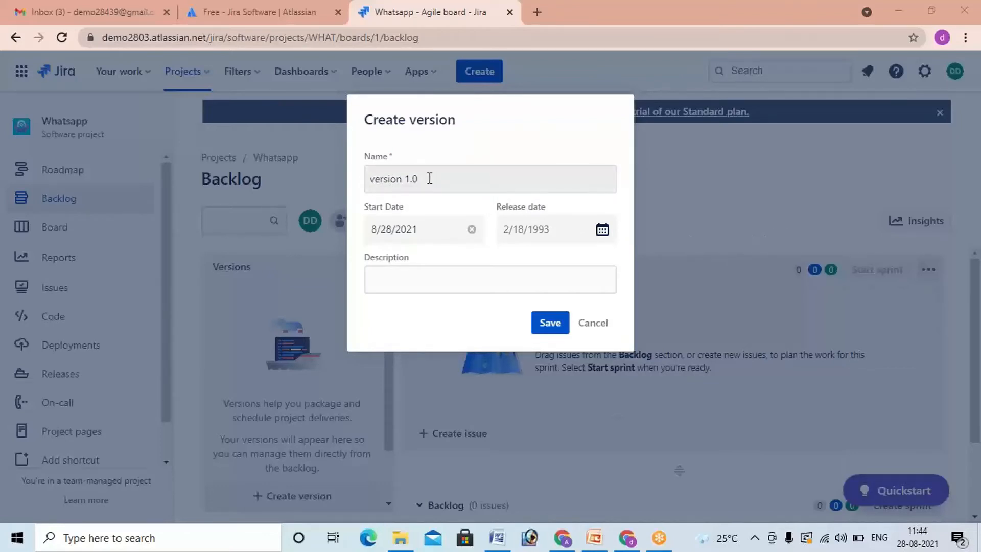
Step: Set the new version's release date to 9/28/2021
{"action": "left_click_drag", "start_coordinate": [423, 179], "coordinate": [371, 183]}
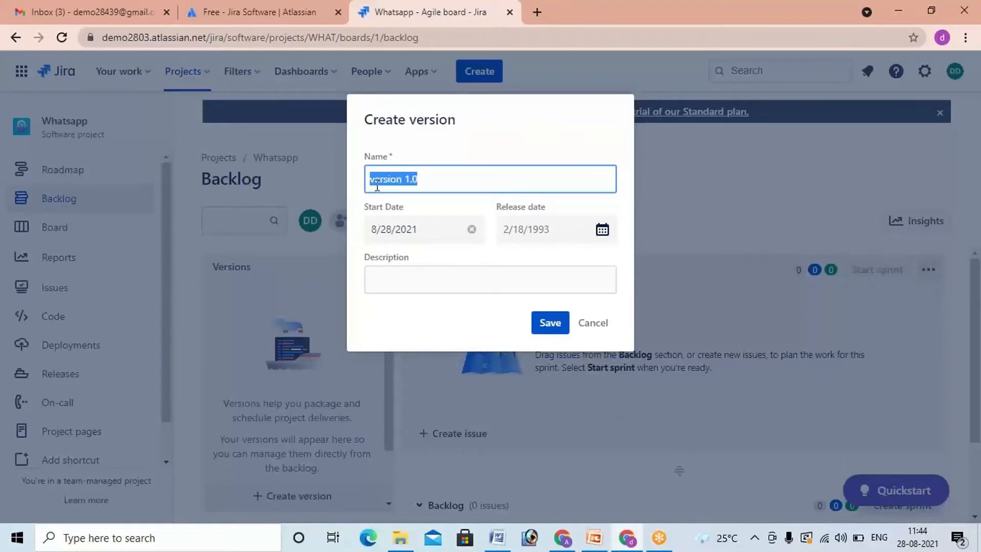
{"action": "left_click", "coordinate": [427, 180]}
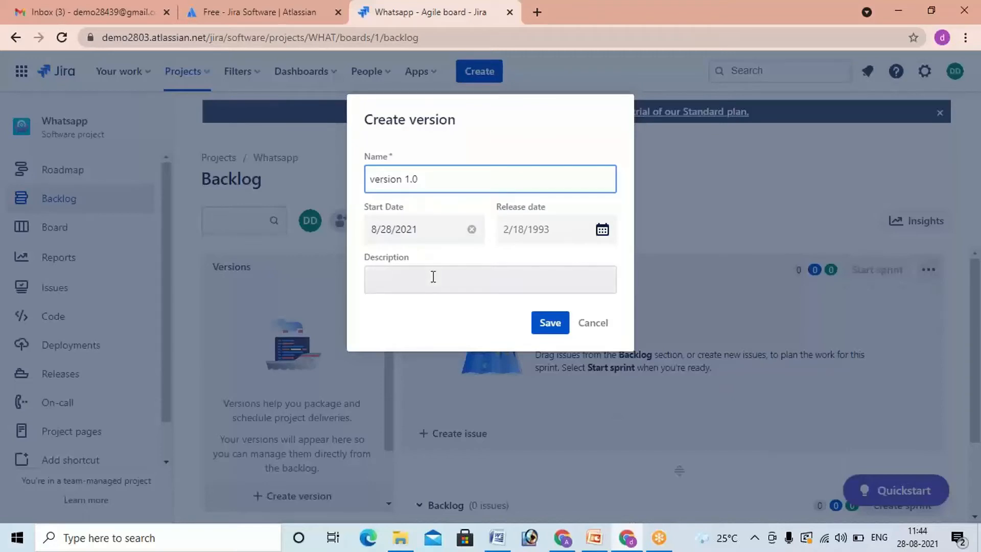
{"action": "left_click", "coordinate": [762, 237]}
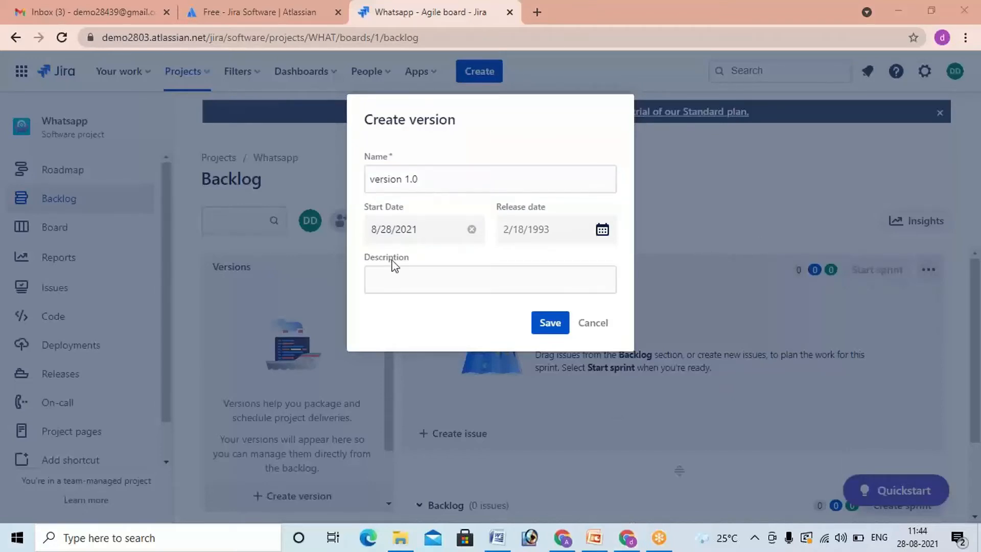
{"action": "left_click", "coordinate": [411, 274]}
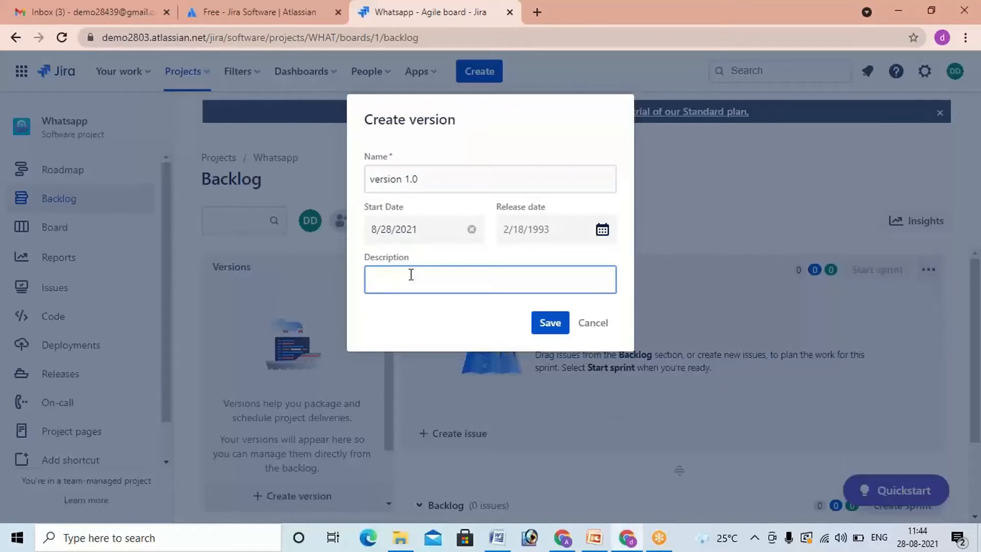
{"action": "left_click", "coordinate": [564, 239]}
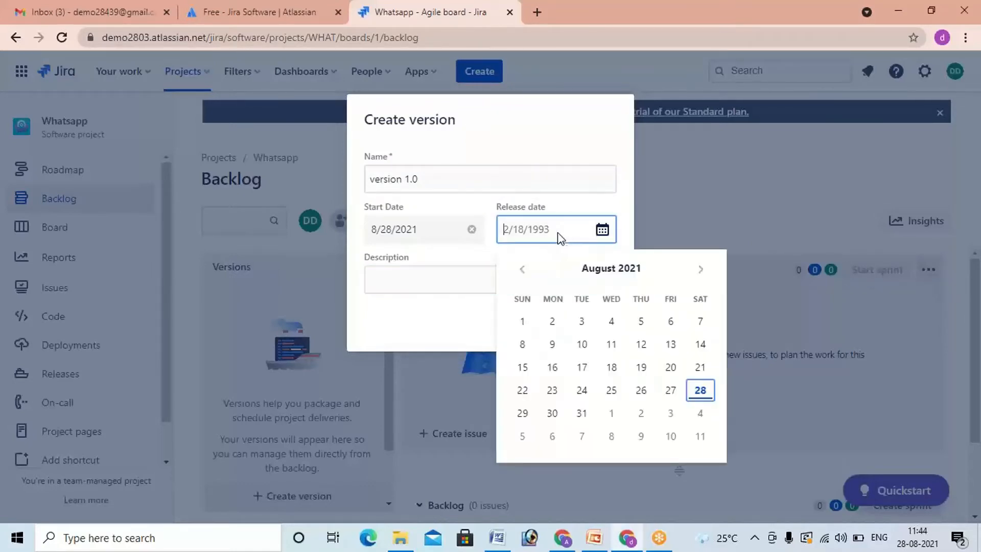
{"action": "left_click", "coordinate": [701, 270]}
{"action": "left_click", "coordinate": [580, 414]}
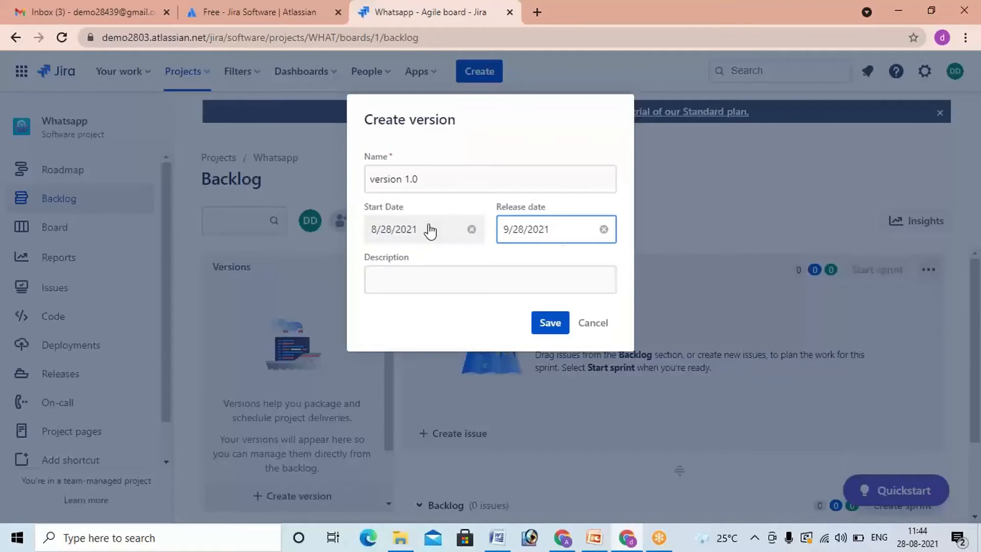
Step: Give the version the description "software will be released." and save it
{"action": "left_click", "coordinate": [455, 275]}
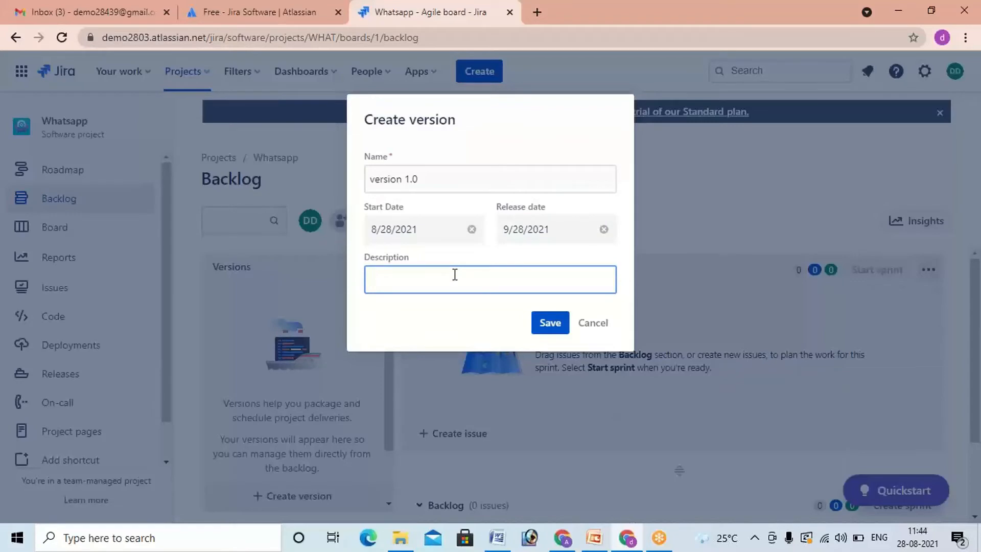
{"action": "type", "text": "software will be released."}
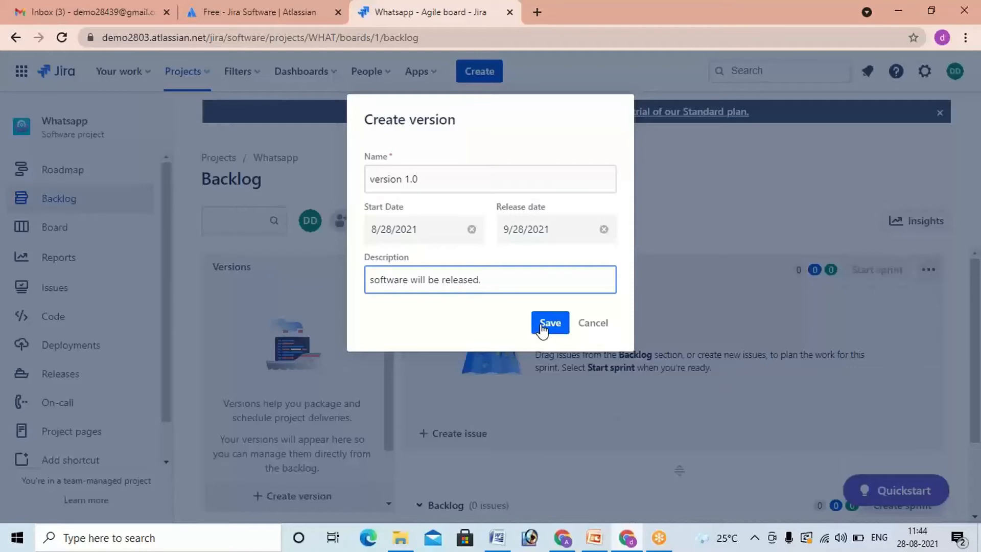
{"action": "left_click", "coordinate": [369, 281]}
{"action": "left_click_drag", "start_coordinate": [369, 281], "coordinate": [510, 290]}
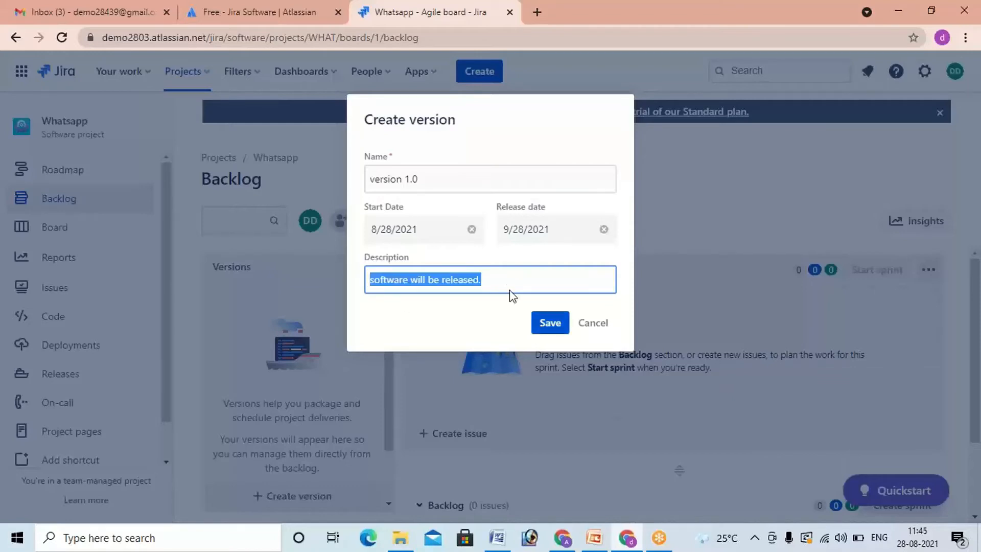
{"action": "left_click", "coordinate": [551, 335]}
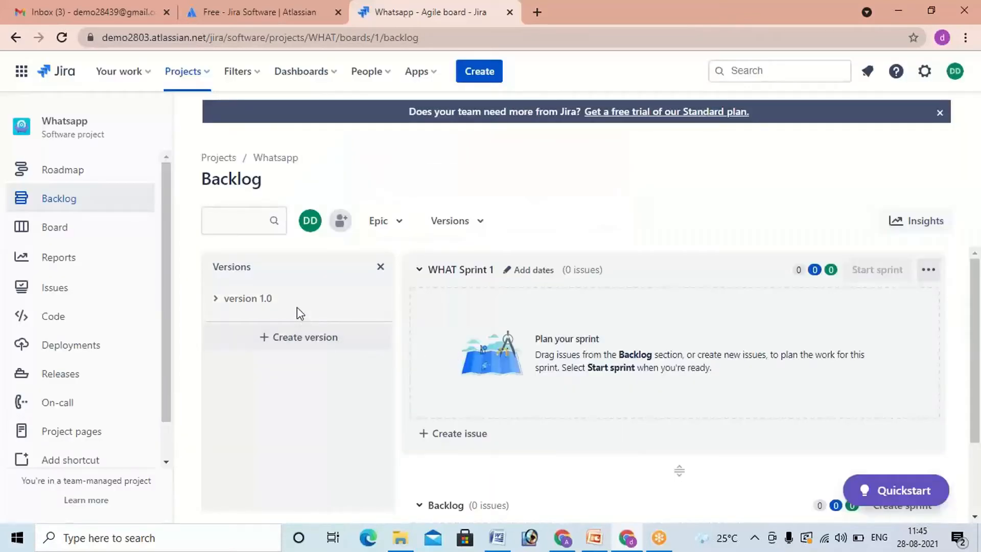
Step: Review the details of version 1.0 in the backlog and its edit form, saving without changing anything
{"action": "left_click", "coordinate": [253, 298]}
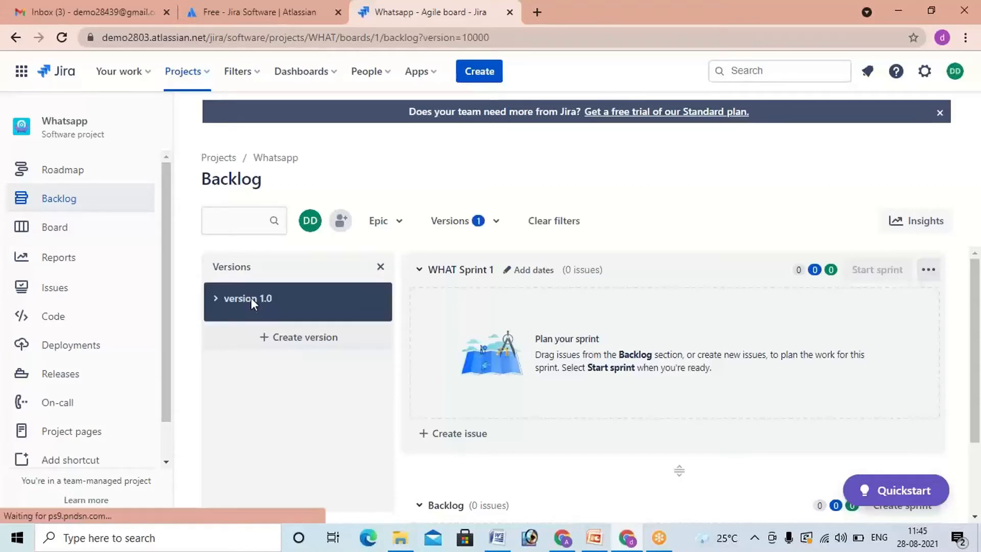
{"action": "left_click", "coordinate": [217, 301]}
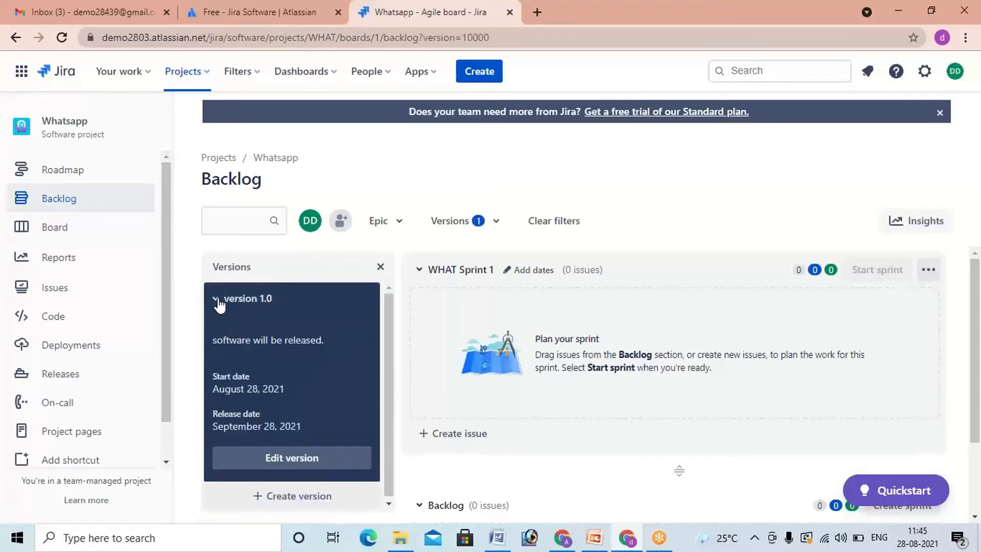
{"action": "left_click", "coordinate": [278, 458]}
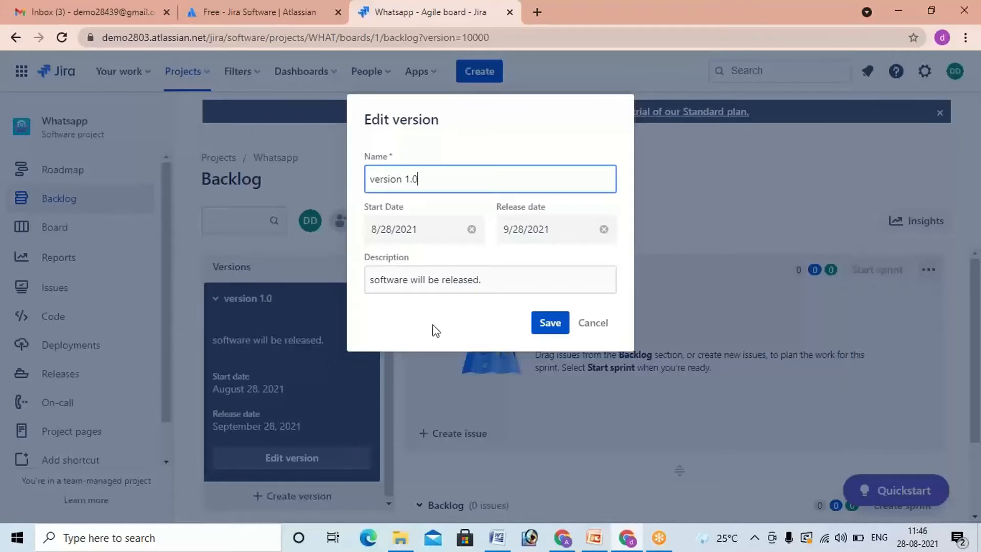
{"action": "left_click", "coordinate": [549, 327]}
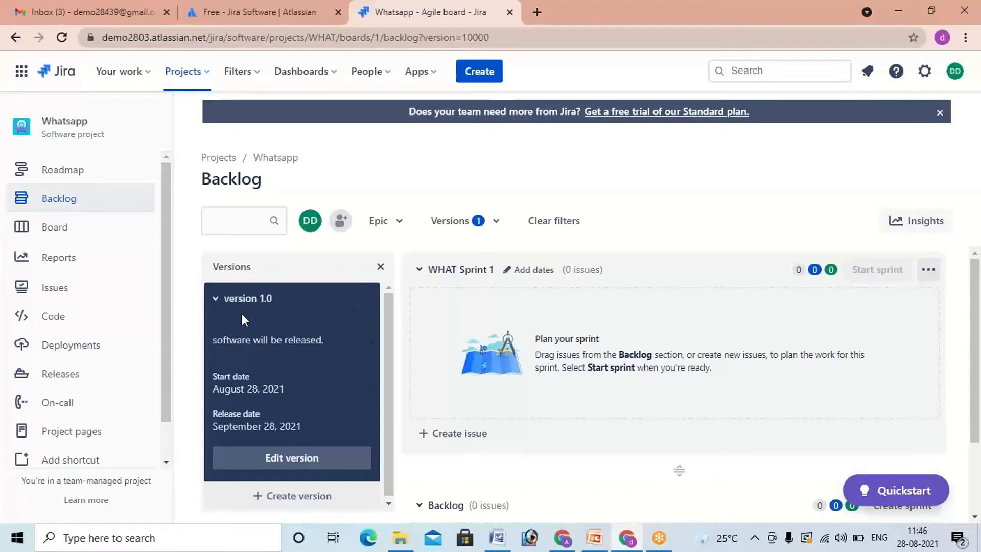
Step: Show the Epic panel in the backlog and start creating a new epic
{"action": "left_click", "coordinate": [402, 227]}
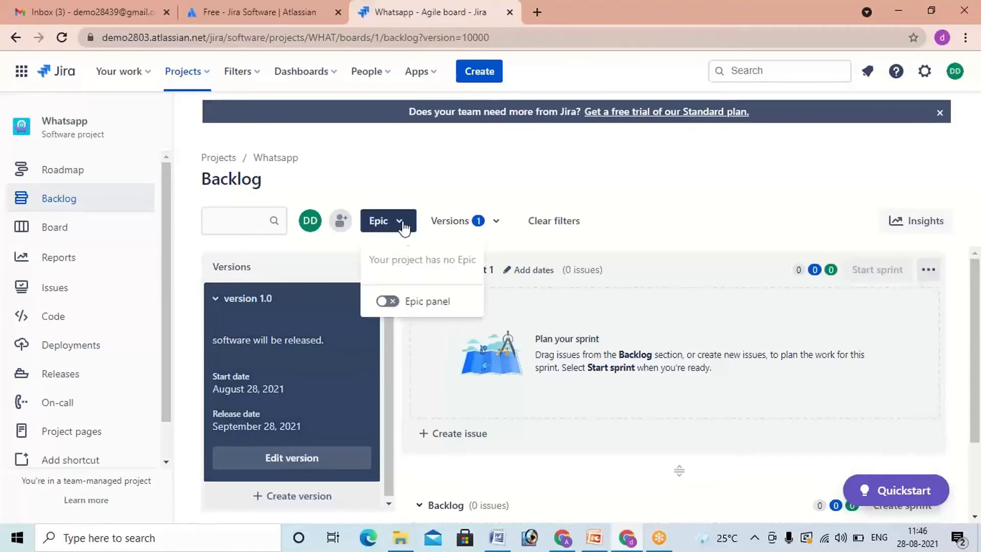
{"action": "left_click", "coordinate": [394, 302]}
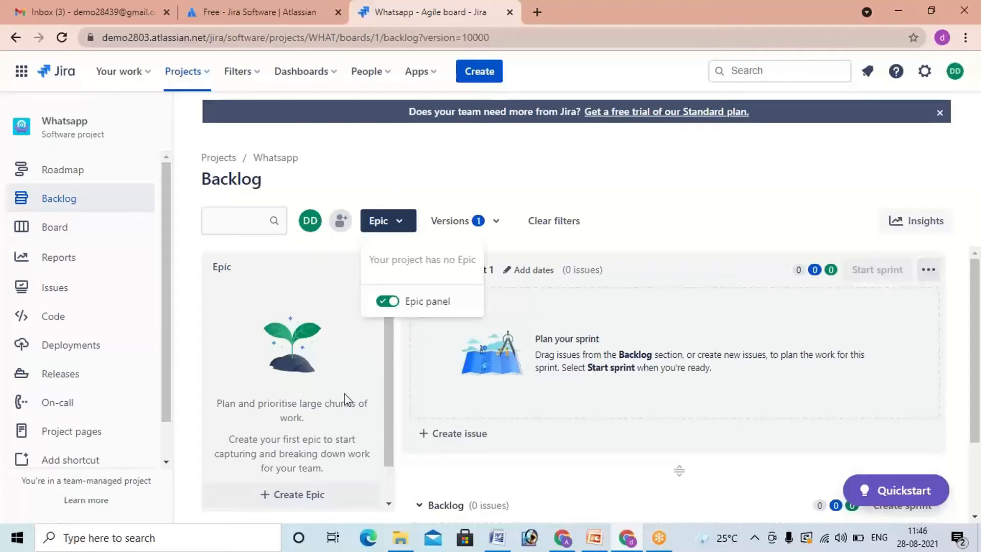
{"action": "left_click", "coordinate": [319, 494]}
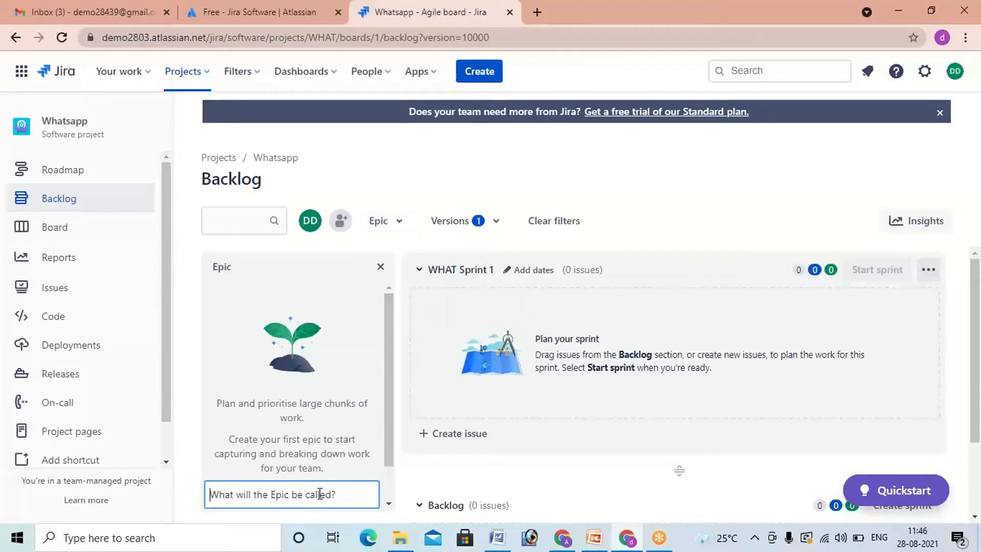
Step: Switch to the WHATSAPP document in Word, make the "Features" heading bold and insert a blank line above it
{"action": "left_click", "coordinate": [497, 537]}
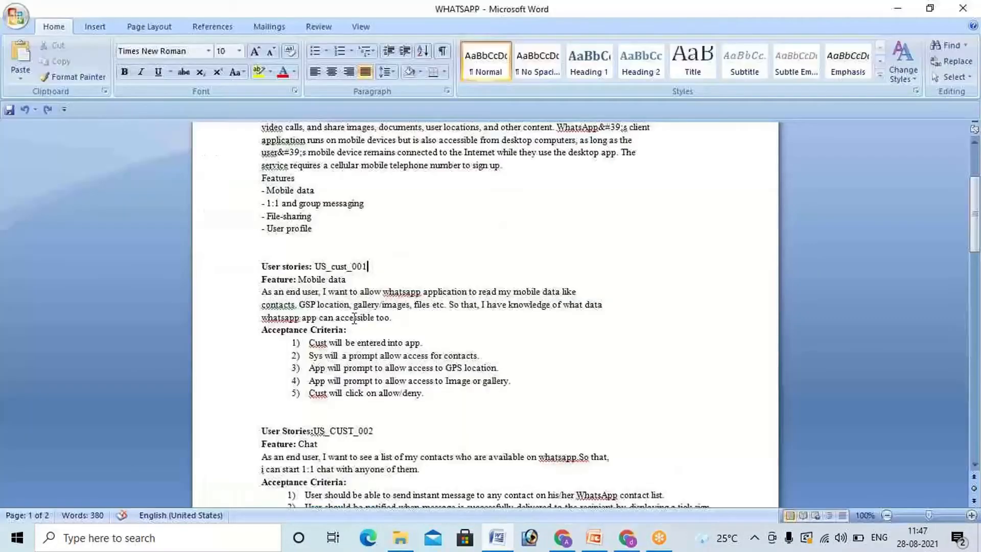
{"action": "scroll", "coordinate": [354, 299], "scroll_direction": "up", "scroll_amount": 4}
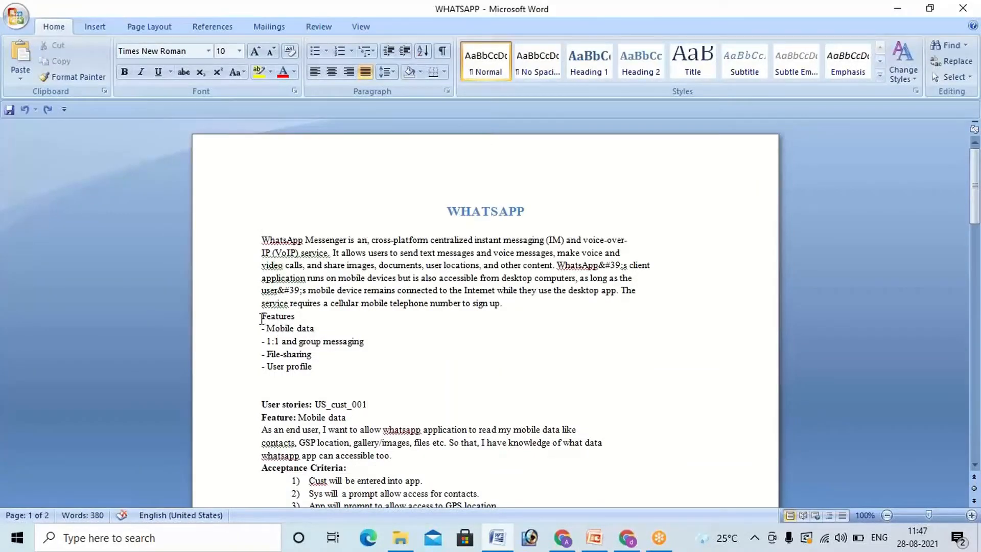
{"action": "left_click_drag", "start_coordinate": [260, 315], "coordinate": [306, 315]}
{"action": "key", "text": "ctrl+b"}
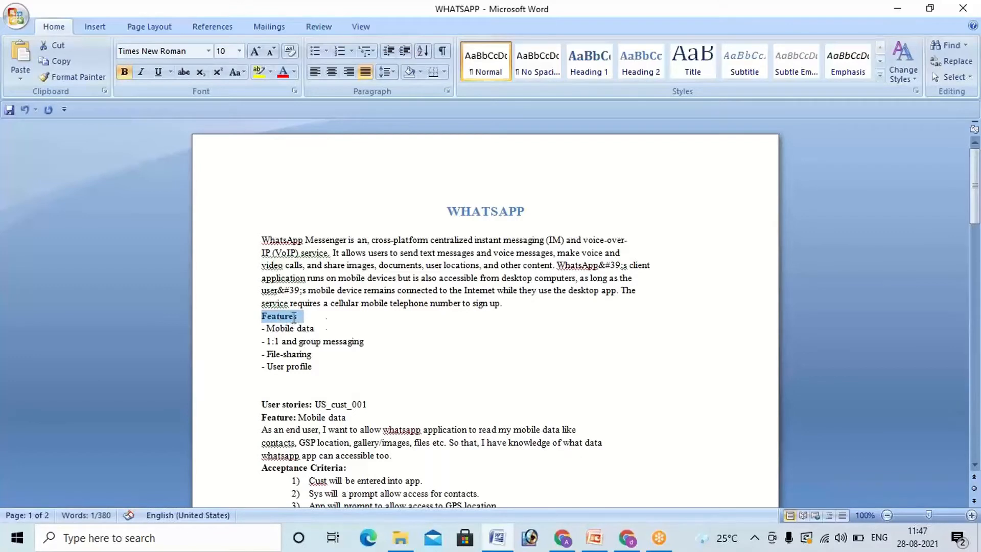
{"action": "left_click", "coordinate": [327, 329]}
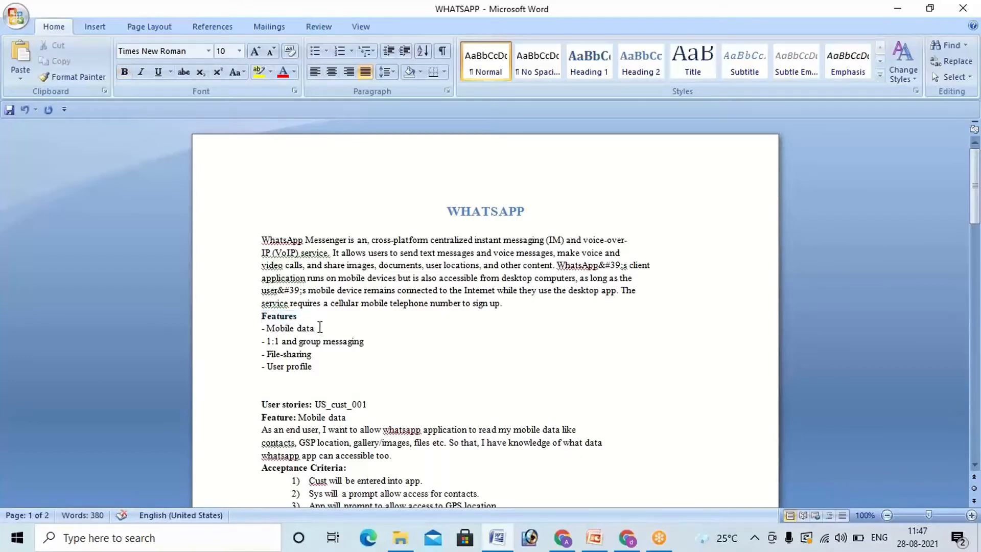
{"action": "left_click", "coordinate": [522, 302]}
{"action": "key", "text": "Return"}
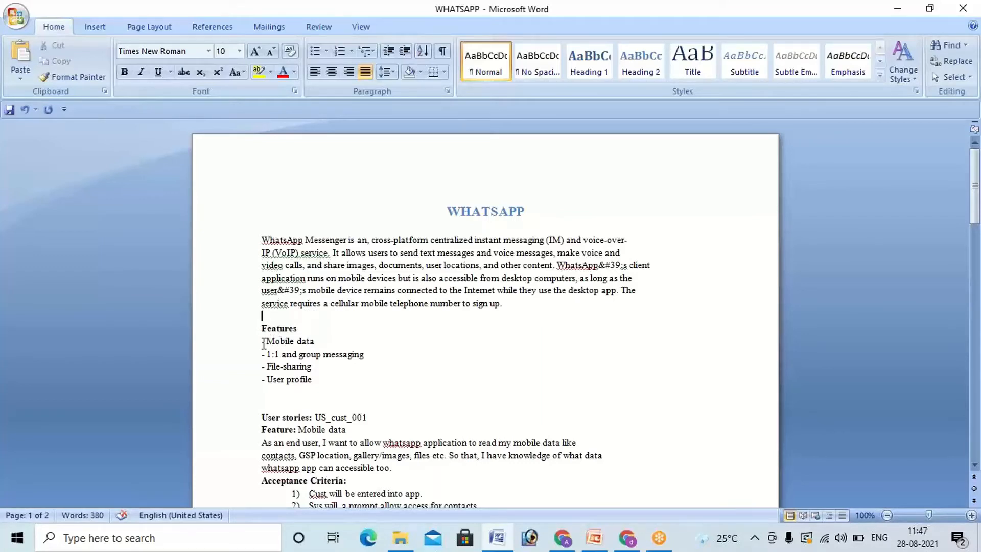
Step: Examine the document's title and its Features list, from Mobile data through to User profile, as candidates for epics
{"action": "left_click_drag", "start_coordinate": [266, 341], "coordinate": [313, 382]}
{"action": "left_click", "coordinate": [287, 380]}
{"action": "left_click", "coordinate": [265, 341]}
{"action": "left_click", "coordinate": [275, 341]}
{"action": "left_click_drag", "start_coordinate": [267, 341], "coordinate": [317, 343]}
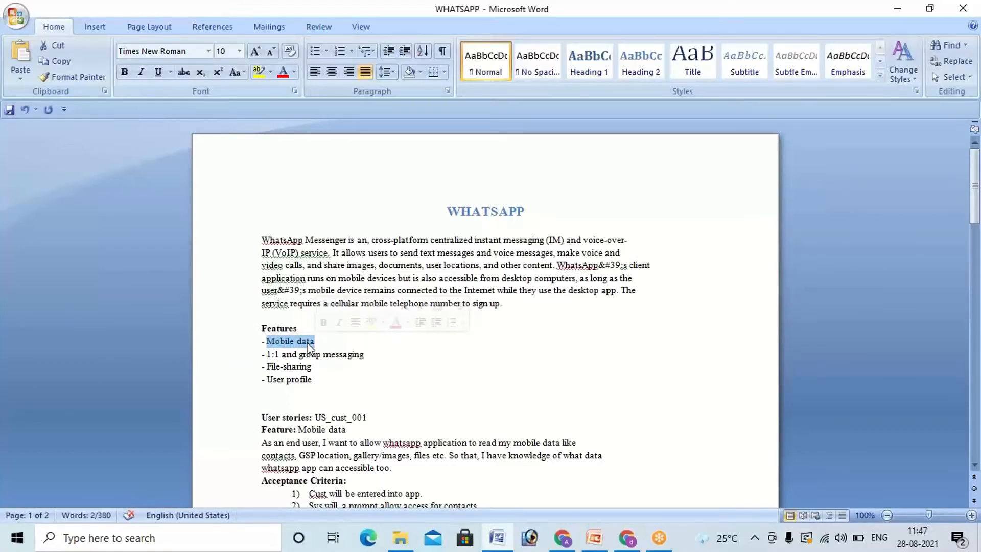
{"action": "left_click", "coordinate": [313, 366]}
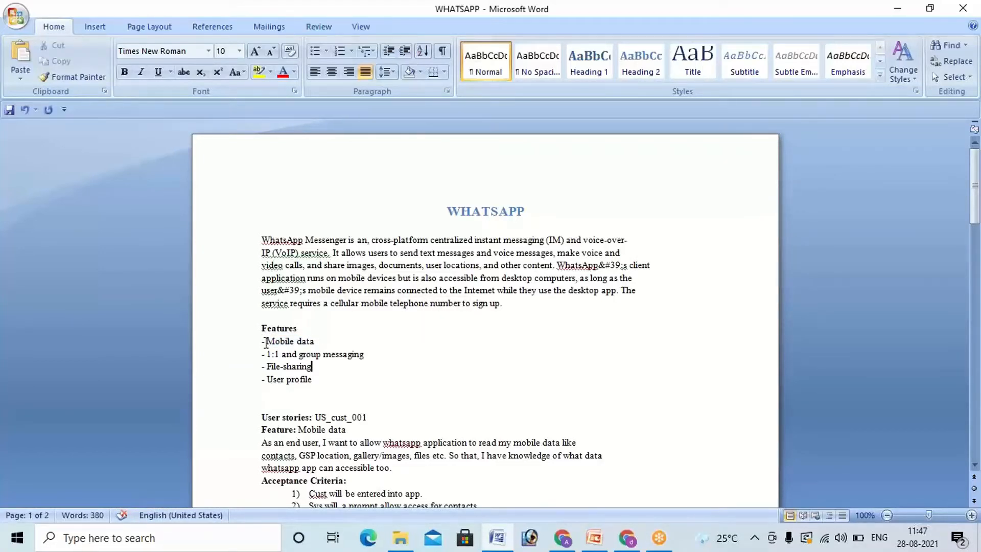
{"action": "left_click_drag", "start_coordinate": [262, 342], "coordinate": [317, 342]}
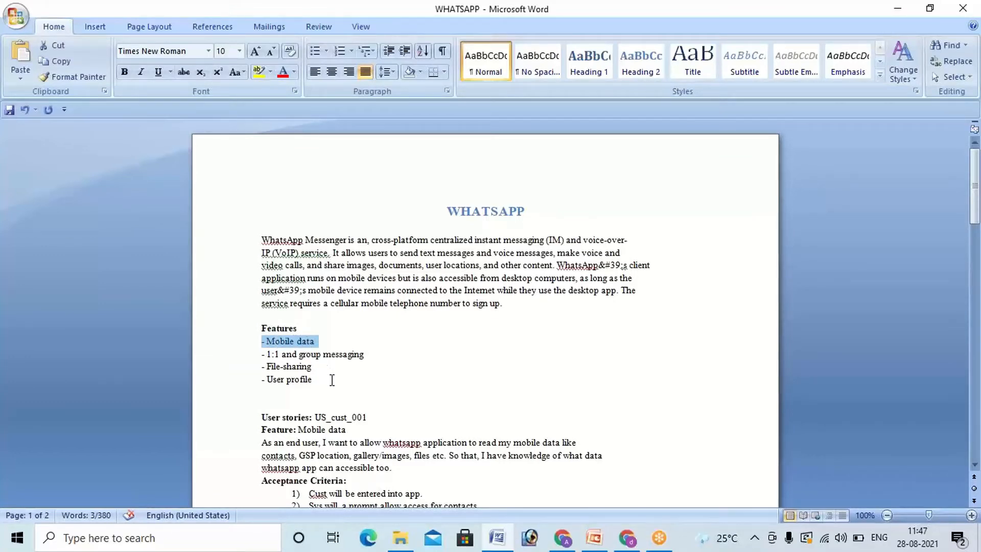
{"action": "left_click", "coordinate": [448, 210]}
{"action": "left_click_drag", "start_coordinate": [507, 212], "coordinate": [523, 213]}
{"action": "left_click", "coordinate": [500, 266]}
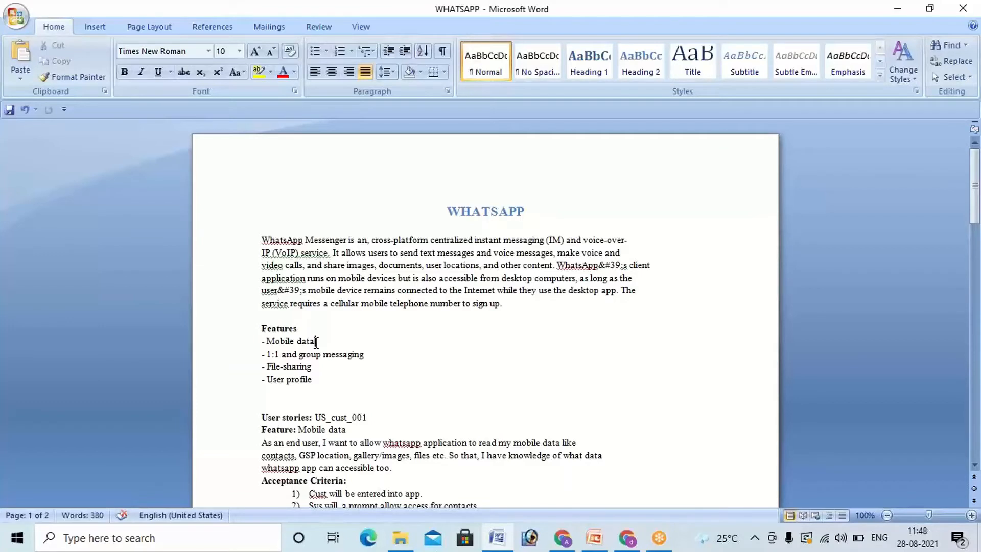
{"action": "left_click_drag", "start_coordinate": [315, 341], "coordinate": [271, 342]}
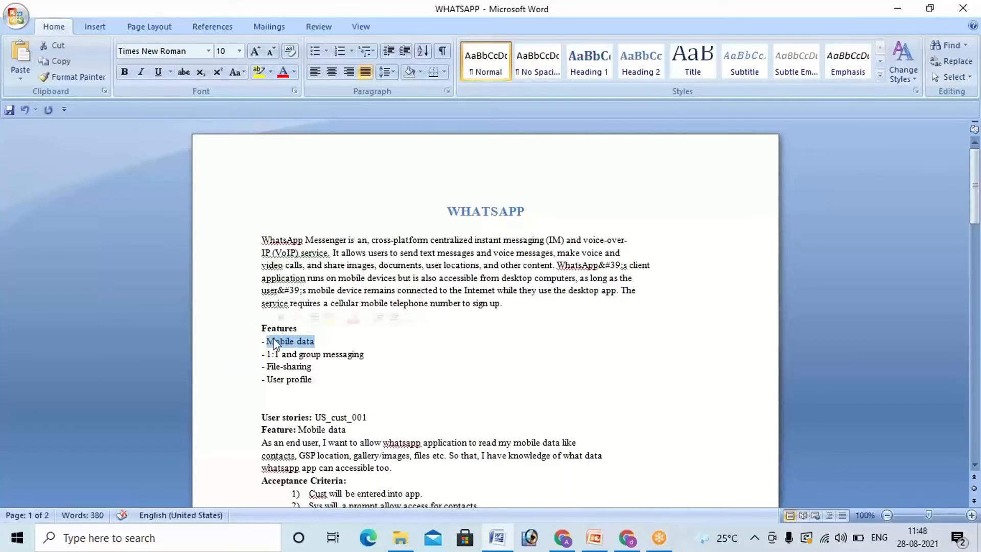
{"action": "double_click", "coordinate": [290, 354]}
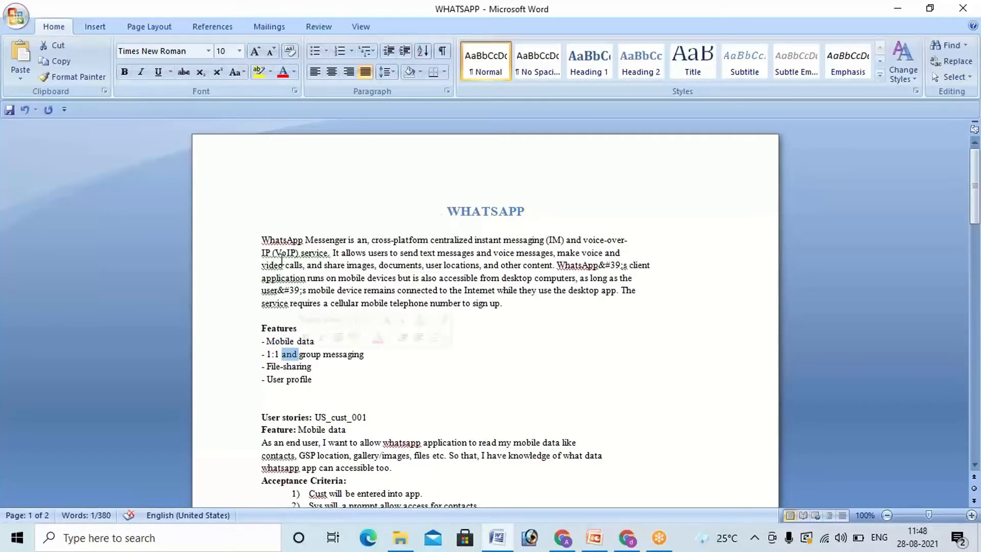
{"action": "left_click", "coordinate": [268, 339]}
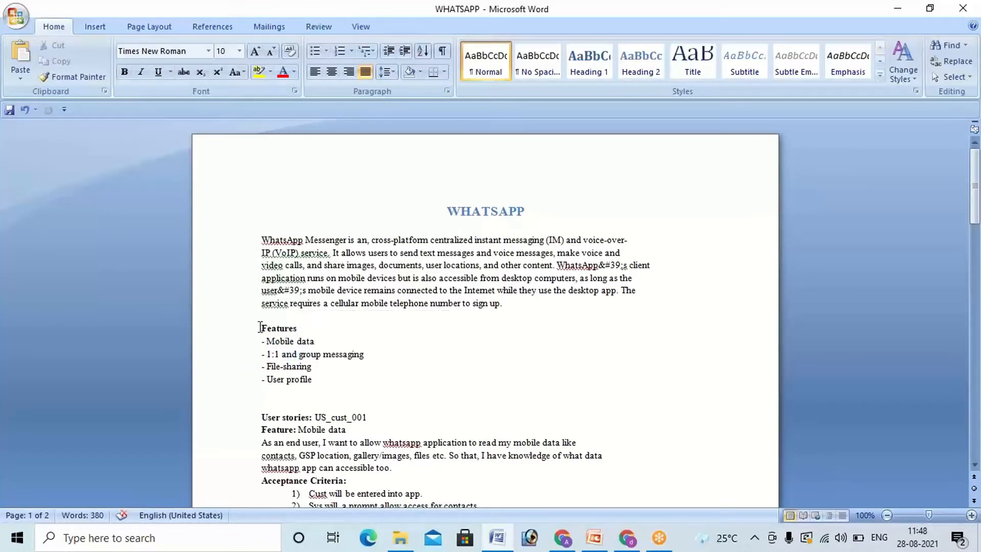
{"action": "mouse_move", "coordinate": [261, 329]}
{"action": "left_mouse_down"}
{"action": "mouse_move", "coordinate": [303, 328]}
{"action": "mouse_move", "coordinate": [317, 379]}
{"action": "mouse_move", "coordinate": [302, 379]}
{"action": "mouse_move", "coordinate": [271, 345]}
{"action": "left_mouse_up"}
{"action": "left_click", "coordinate": [315, 379]}
{"action": "left_click", "coordinate": [280, 366]}
Step: Copy "Mobile data" from the Features list in Word and create an epic with that name in the Jira backlog
{"action": "left_click_drag", "start_coordinate": [315, 341], "coordinate": [265, 342]}
{"action": "key", "text": "ctrl+c"}
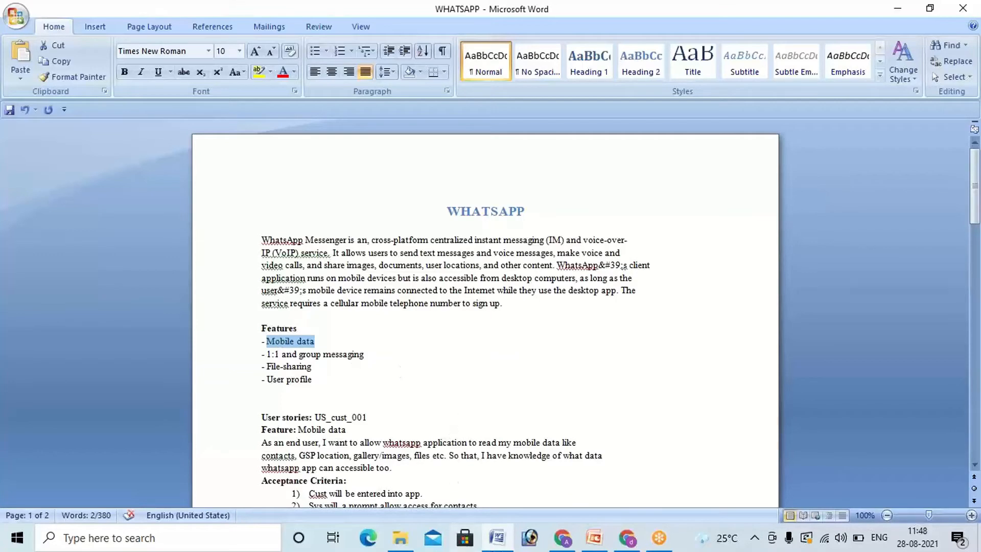
{"action": "mouse_move", "coordinate": [628, 546]}
{"action": "left_click", "coordinate": [626, 477]}
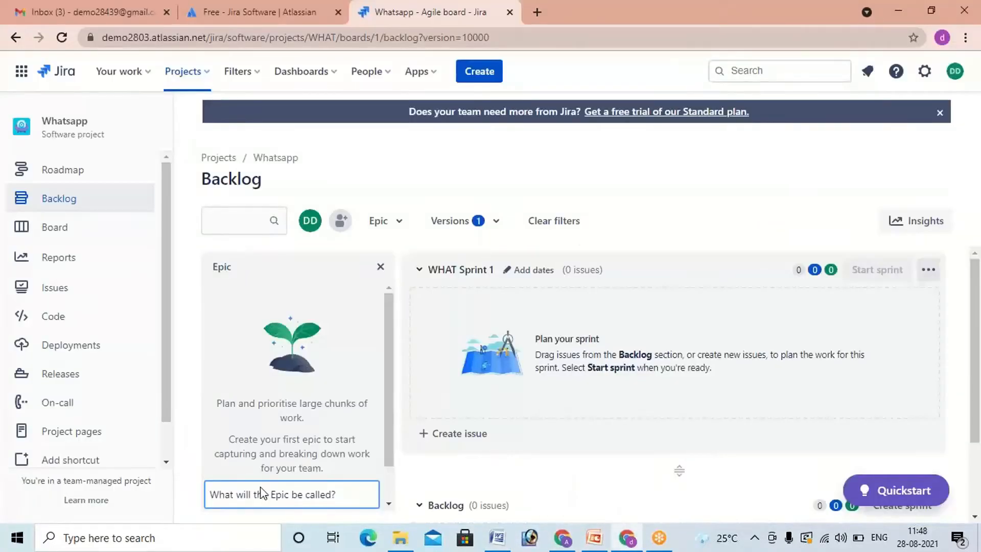
{"action": "key", "text": "ctrl+v"}
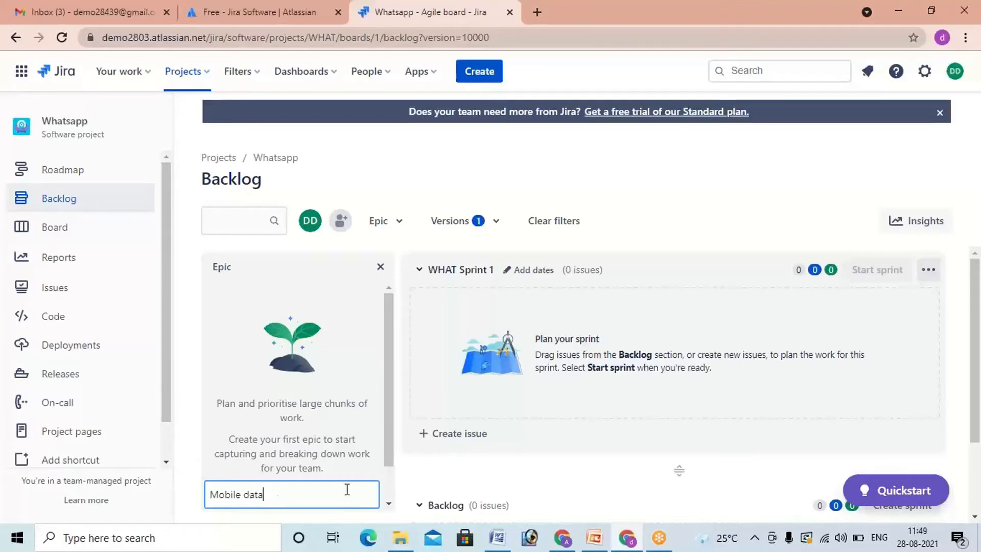
{"action": "key", "text": "Return"}
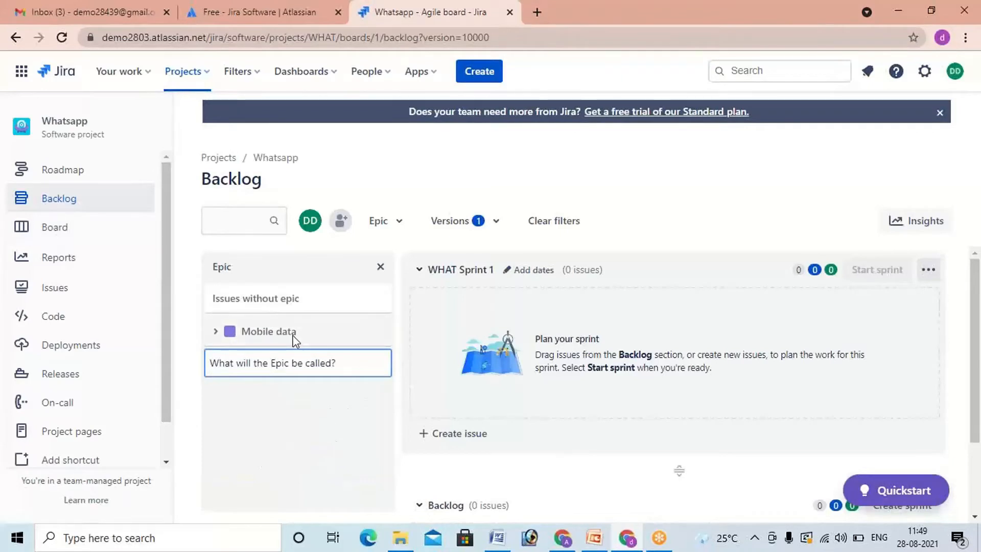
Step: Filter the backlog by the Mobile data epic and expand its summary to check its issues and dates
{"action": "left_click", "coordinate": [228, 333]}
{"action": "left_click", "coordinate": [224, 333]}
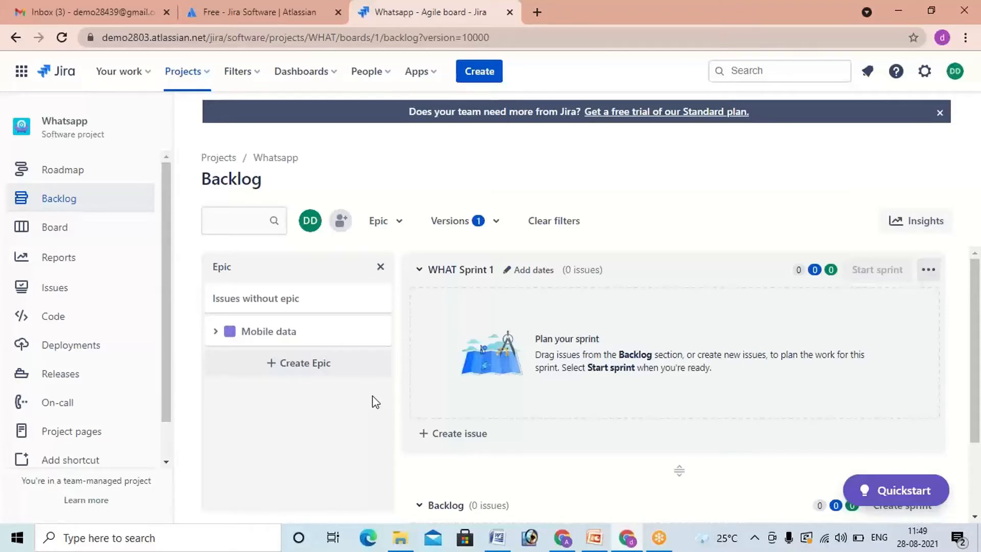
{"action": "left_click", "coordinate": [243, 335]}
{"action": "left_click", "coordinate": [216, 333]}
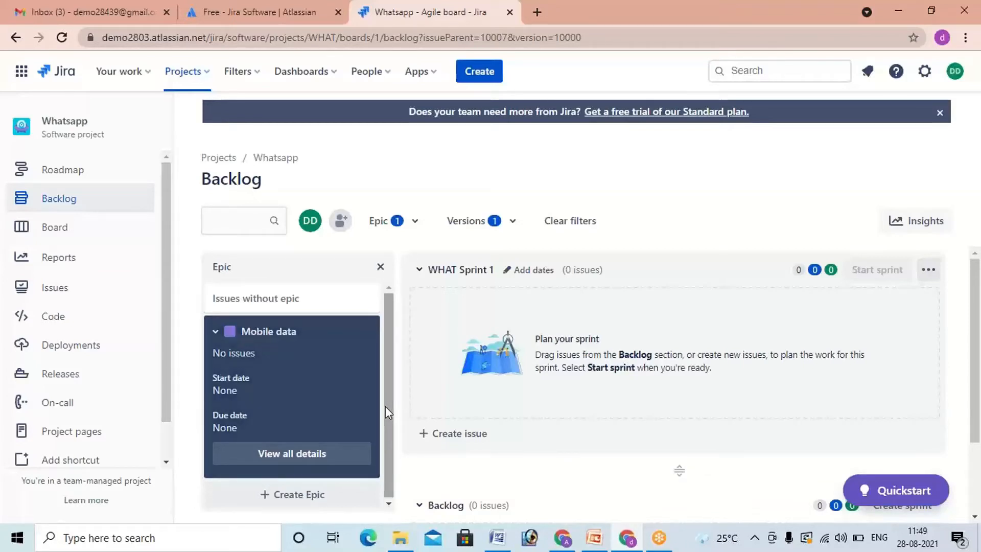
Step: Toggle the Issues without epic filter on and off, collapse the Mobile data epic and clear its filter
{"action": "left_click", "coordinate": [339, 304]}
{"action": "left_click", "coordinate": [338, 300]}
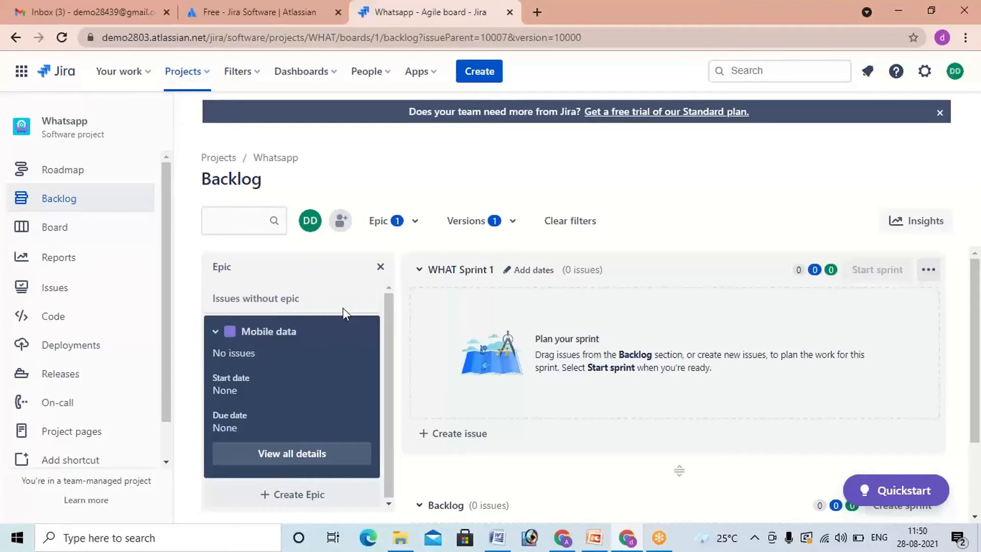
{"action": "left_click", "coordinate": [343, 307]}
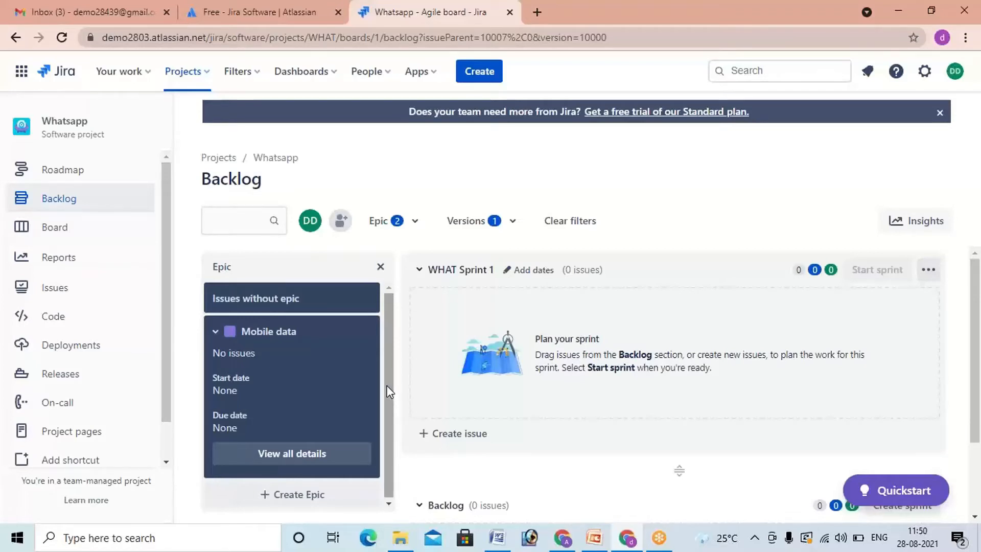
{"action": "left_click", "coordinate": [330, 294]}
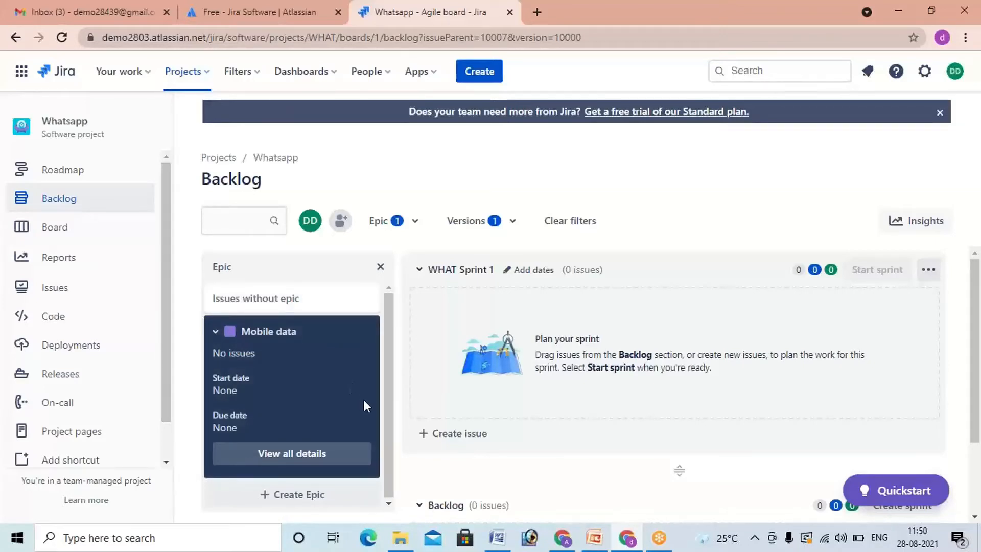
{"action": "left_click", "coordinate": [217, 332]}
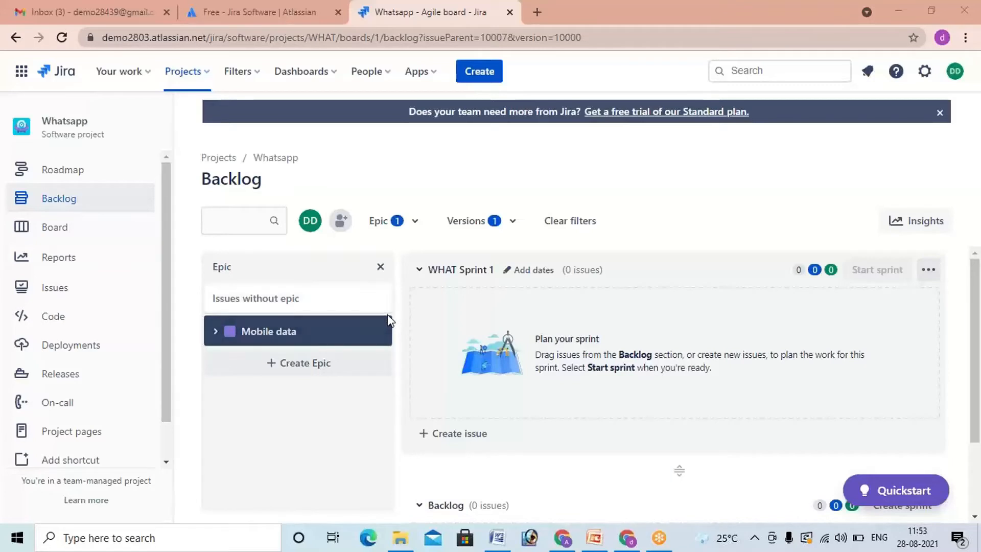
{"action": "left_click", "coordinate": [338, 333]}
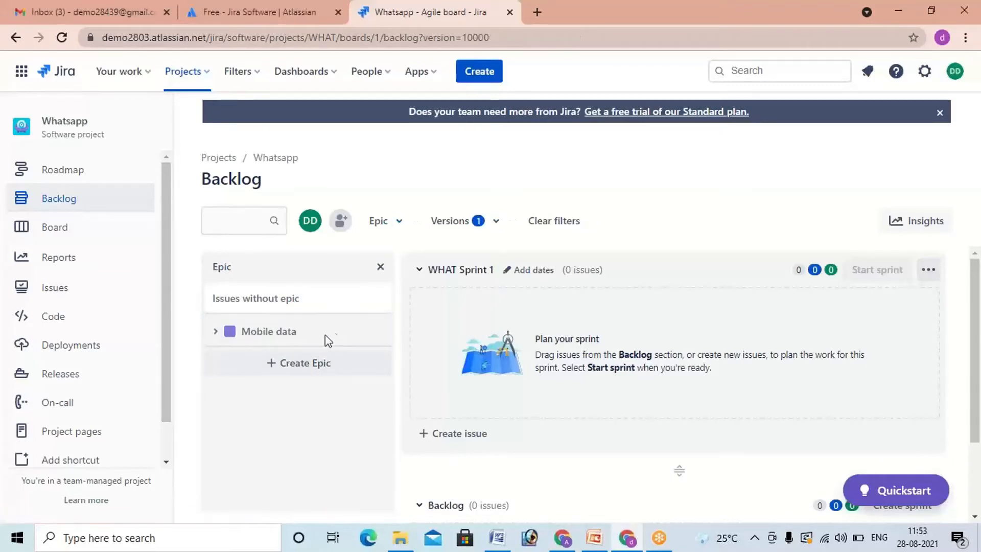
Step: Review the full details of the Mobile data epic down to its comments, close them and collapse the epic
{"action": "left_click", "coordinate": [217, 332]}
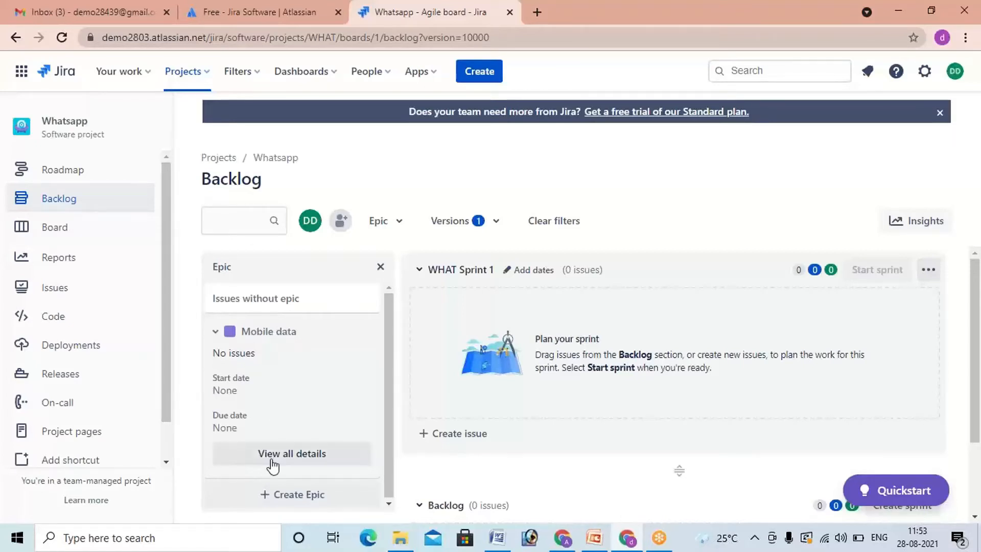
{"action": "left_click", "coordinate": [301, 460]}
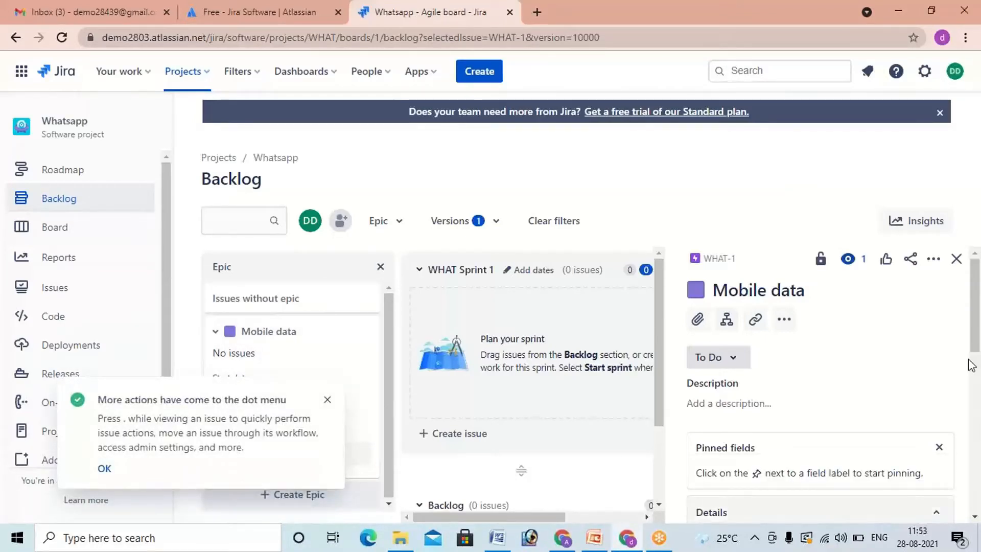
{"action": "scroll", "coordinate": [972, 365], "scroll_direction": "down", "scroll_amount": 5}
{"action": "scroll", "coordinate": [764, 412], "scroll_direction": "down", "scroll_amount": 3}
{"action": "left_click", "coordinate": [802, 419]}
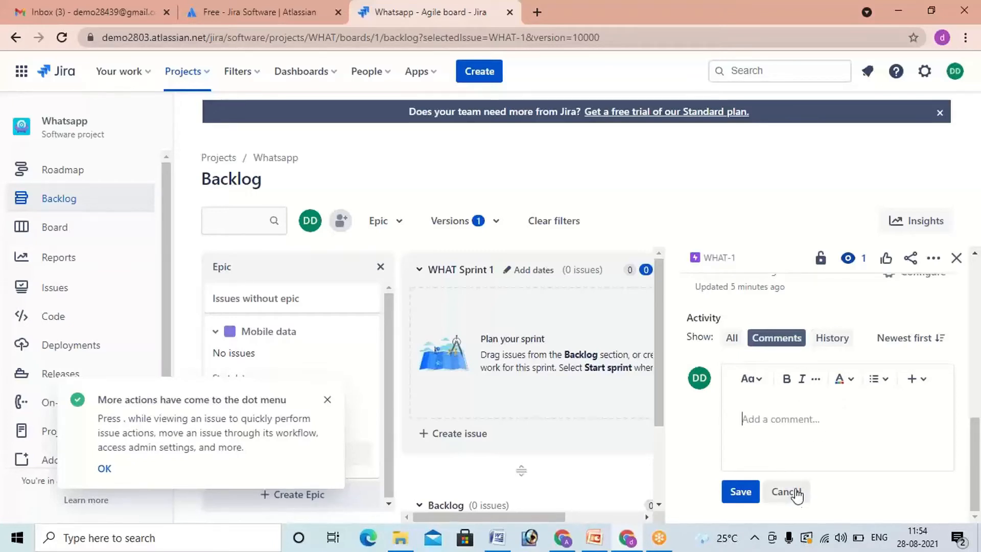
{"action": "left_click", "coordinate": [956, 258]}
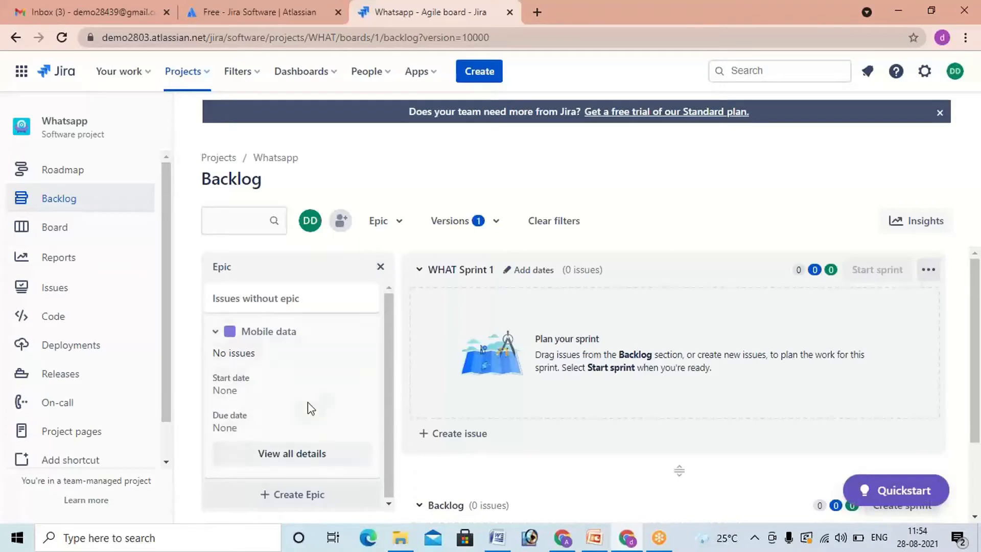
{"action": "left_click", "coordinate": [216, 332]}
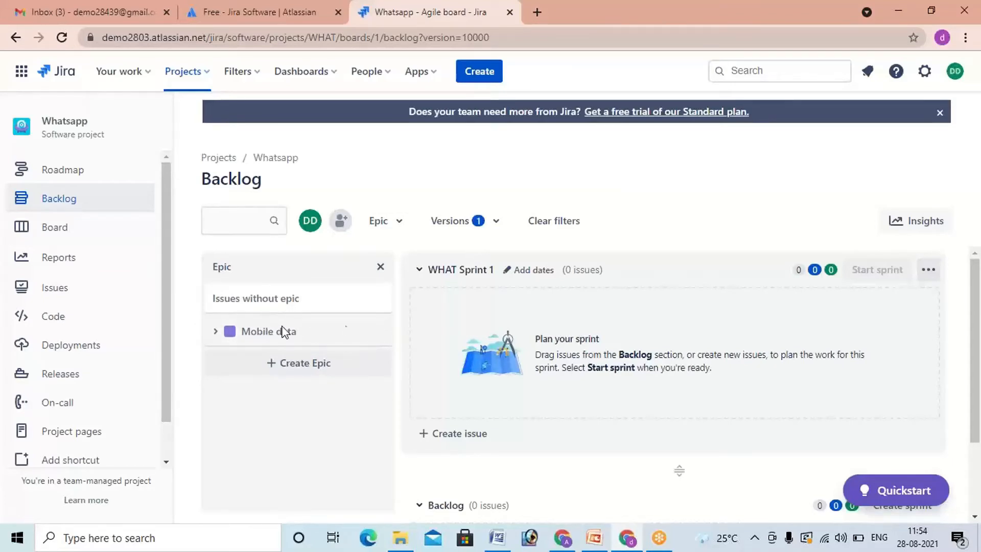
Step: Start creating an issue in the Whatsapp project, checking the available issue types and keeping Story
{"action": "left_click", "coordinate": [477, 76]}
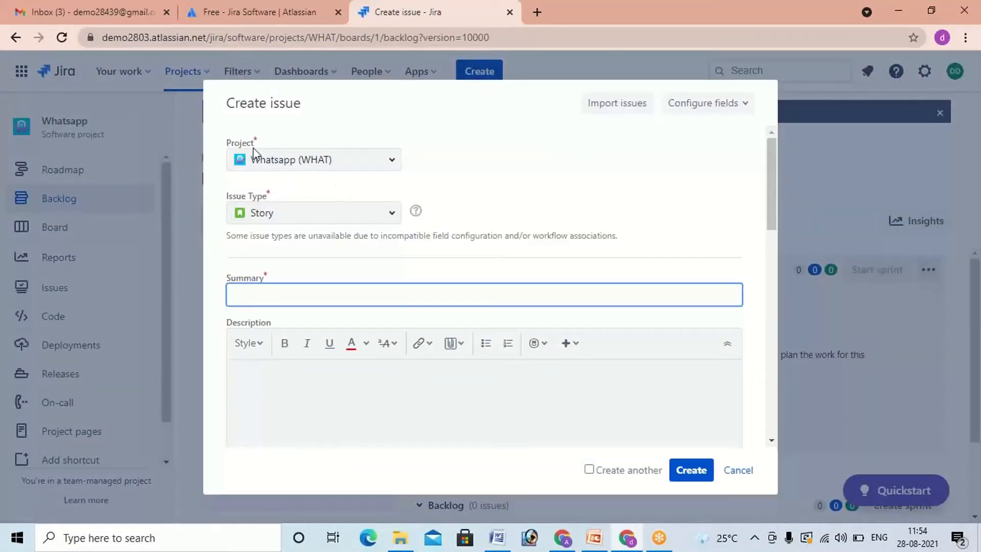
{"action": "left_click", "coordinate": [393, 161]}
{"action": "left_click", "coordinate": [393, 161]}
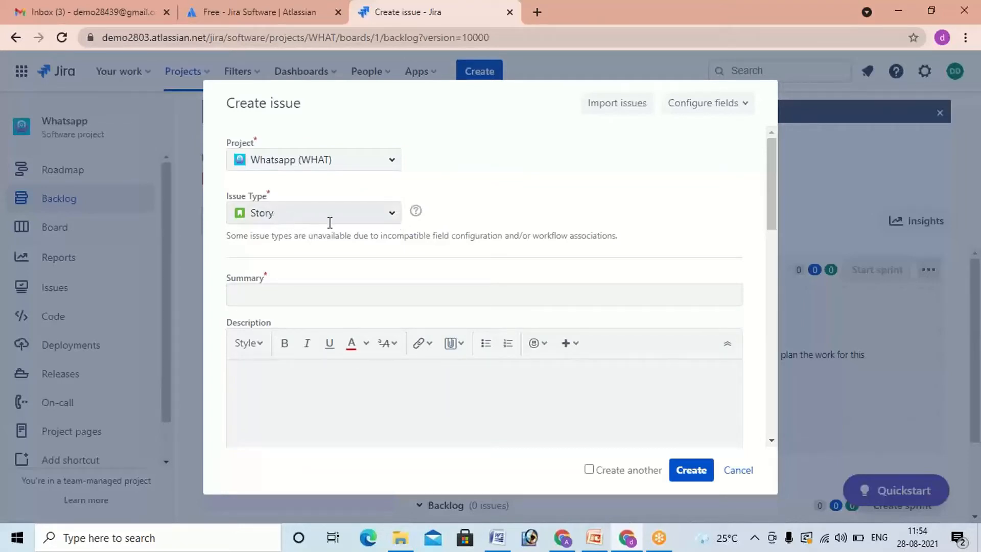
{"action": "left_click", "coordinate": [393, 217]}
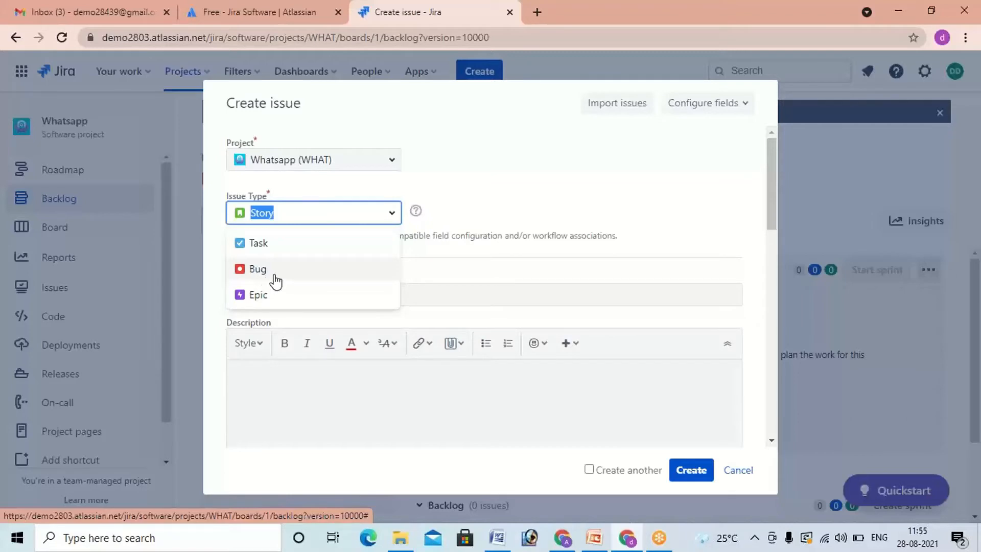
{"action": "left_click", "coordinate": [441, 235]}
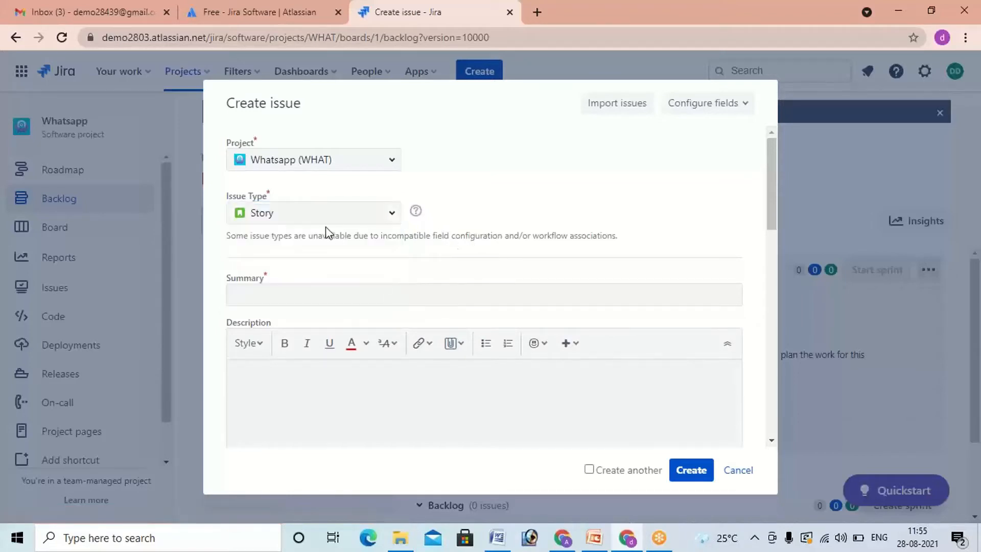
{"action": "left_click", "coordinate": [301, 297]}
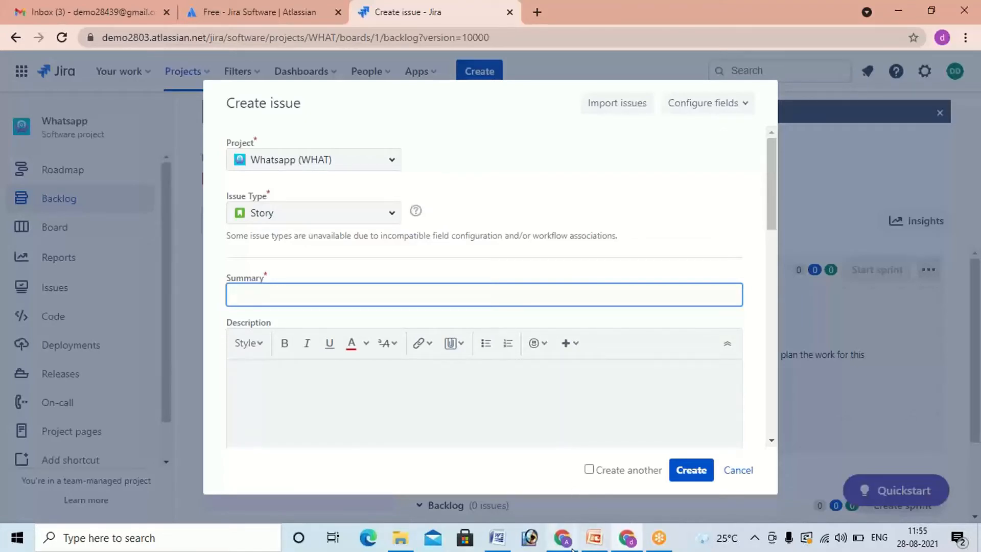
Step: Switch to the WHATSAPP document in Word and show user story US_cust_001 at 140% zoom
{"action": "mouse_move", "coordinate": [560, 543]}
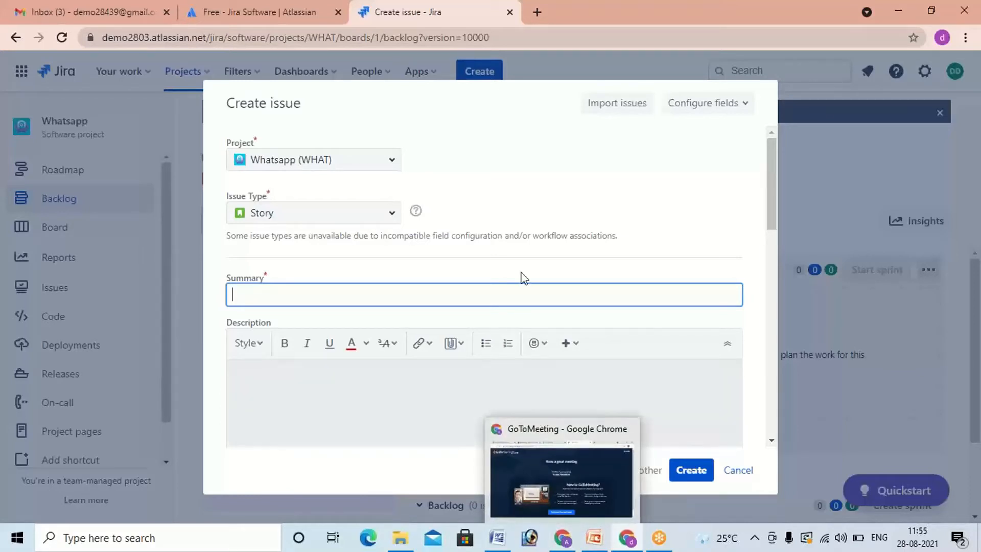
{"action": "mouse_move", "coordinate": [499, 544]}
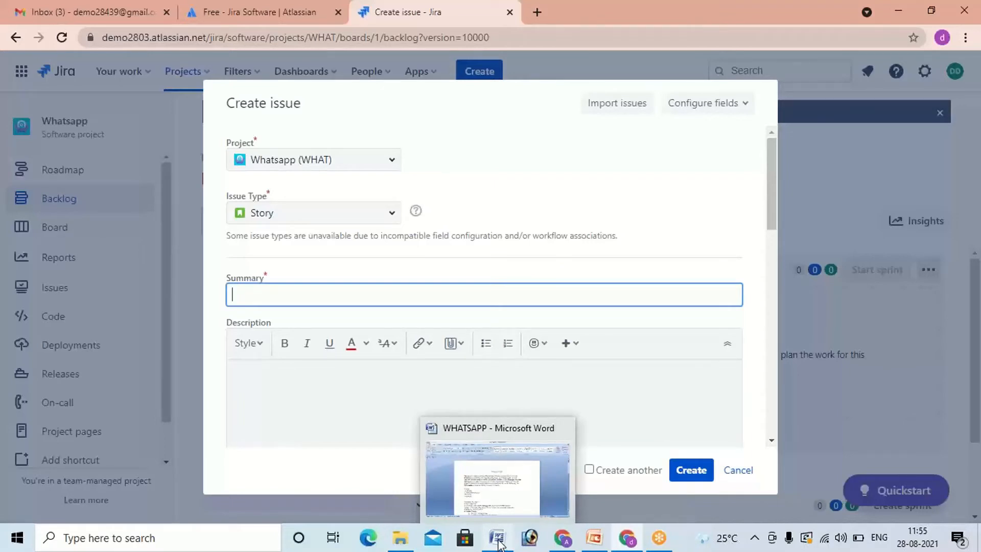
{"action": "left_click", "coordinate": [491, 493]}
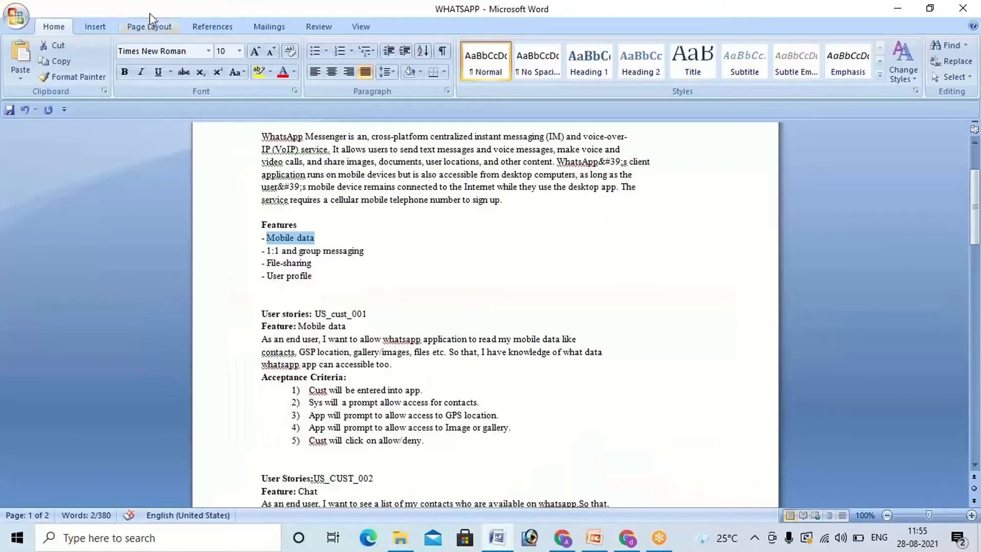
{"action": "left_click", "coordinate": [971, 515]}
{"action": "left_click", "coordinate": [971, 515]}
{"action": "left_click", "coordinate": [971, 515]}
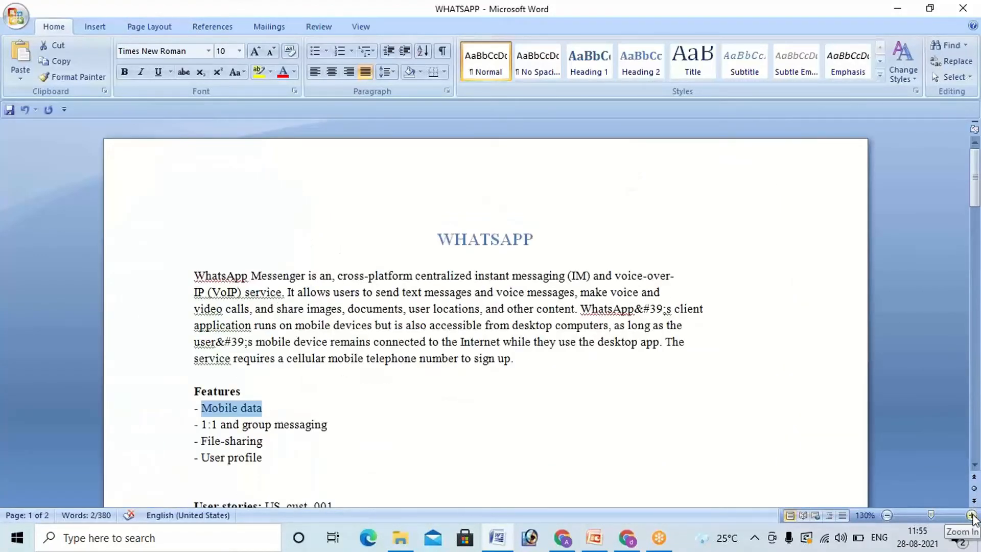
{"action": "left_click", "coordinate": [971, 515]}
{"action": "scroll", "coordinate": [555, 424], "scroll_direction": "down", "scroll_amount": 2}
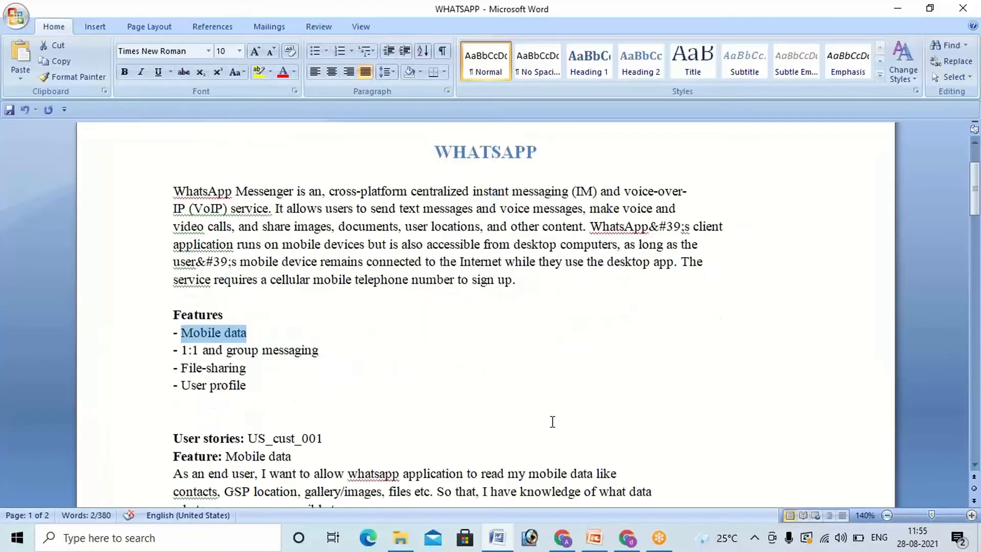
{"action": "scroll", "coordinate": [552, 421], "scroll_direction": "down", "scroll_amount": 1}
{"action": "scroll", "coordinate": [317, 424], "scroll_direction": "down", "scroll_amount": 1}
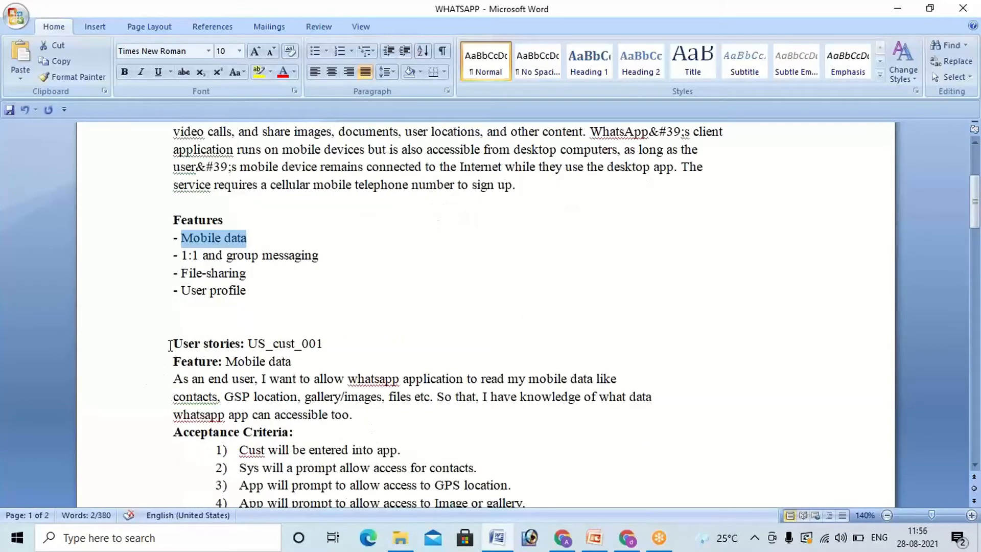
{"action": "scroll", "coordinate": [170, 346], "scroll_direction": "down", "scroll_amount": 1}
Step: Examine the first user story's ID, its feature name and its "As an end user" description
{"action": "left_click_drag", "start_coordinate": [173, 296], "coordinate": [322, 302]}
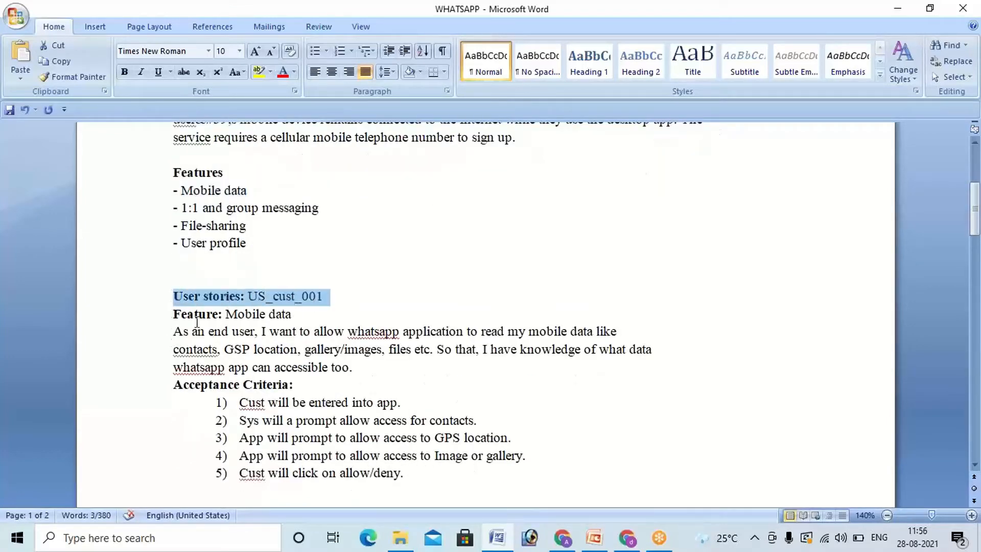
{"action": "left_click", "coordinate": [274, 297]}
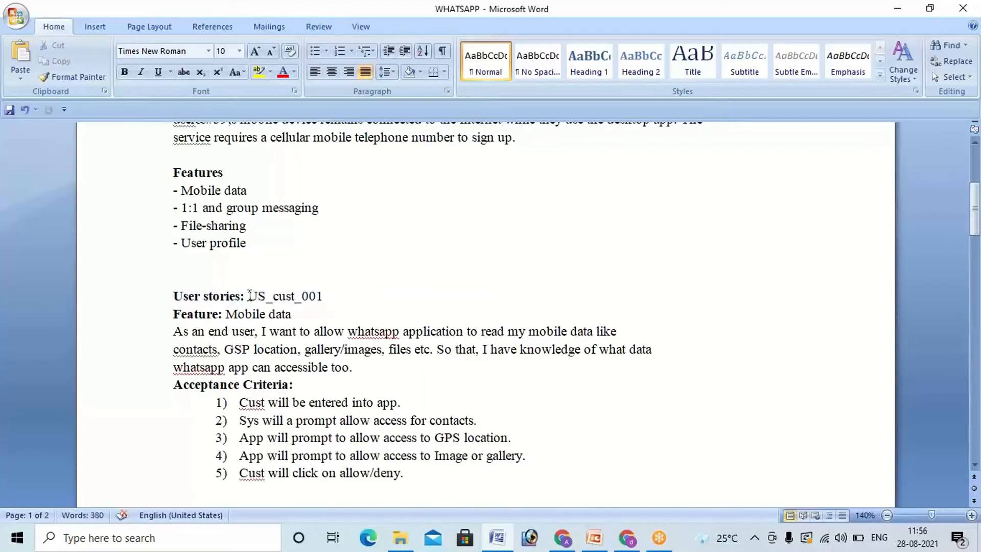
{"action": "left_click_drag", "start_coordinate": [249, 296], "coordinate": [342, 297]}
{"action": "left_click_drag", "start_coordinate": [225, 315], "coordinate": [295, 315]}
{"action": "left_click", "coordinate": [295, 315]}
{"action": "left_click_drag", "start_coordinate": [173, 331], "coordinate": [586, 333]}
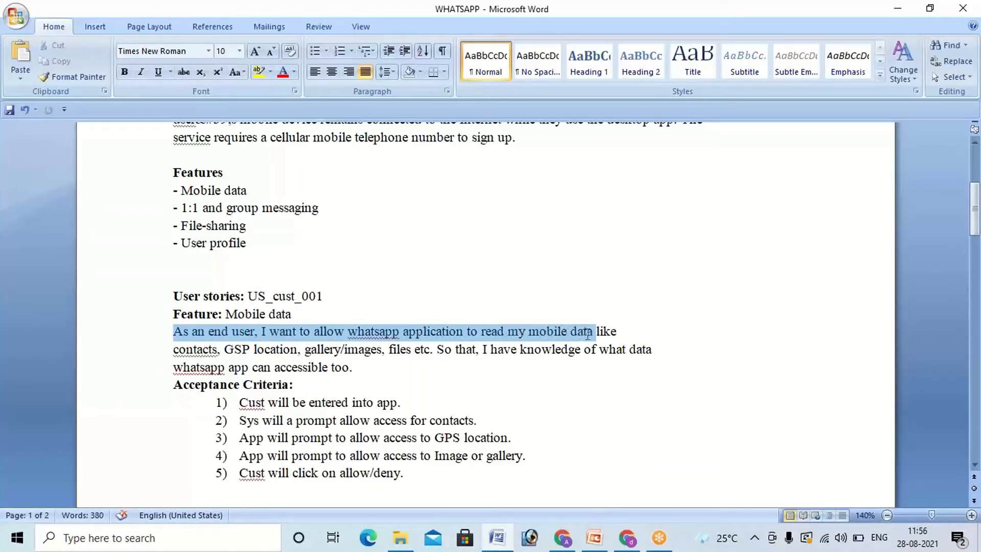
{"action": "left_click_drag", "start_coordinate": [591, 334], "coordinate": [596, 333]}
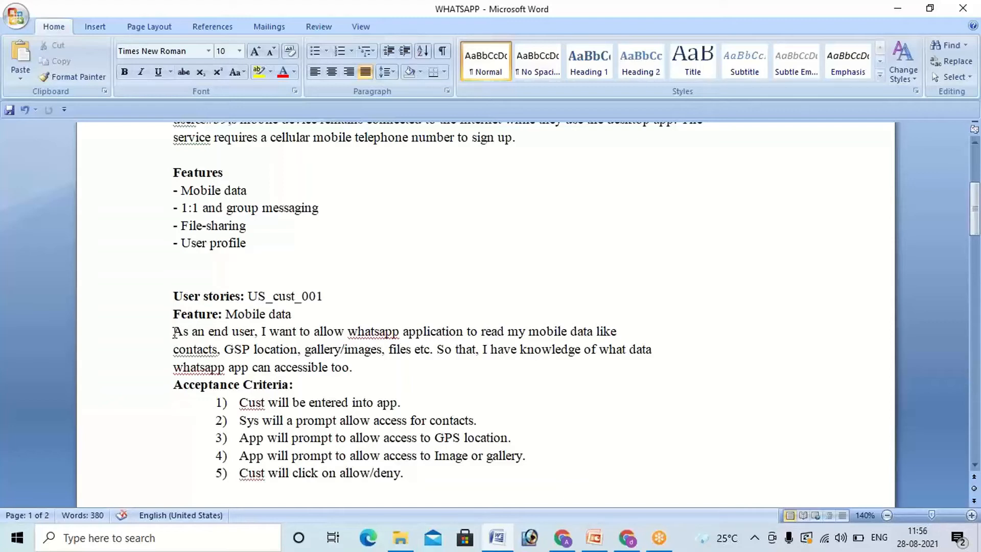
{"action": "left_click_drag", "start_coordinate": [175, 331], "coordinate": [596, 343]}
Step: Correct "GSP location" to "GPS location" in the description of user story US_cust_001
{"action": "left_click", "coordinate": [247, 338]}
{"action": "left_click", "coordinate": [248, 349]}
{"action": "key", "text": "BackSpace"}
{"action": "left_click", "coordinate": [250, 349]}
{"action": "type", "text": "S"}
Step: Copy the "As an end user" description of US_cust_001 from Word into the Summary of the new Jira story
{"action": "left_click_drag", "start_coordinate": [354, 372], "coordinate": [175, 333]}
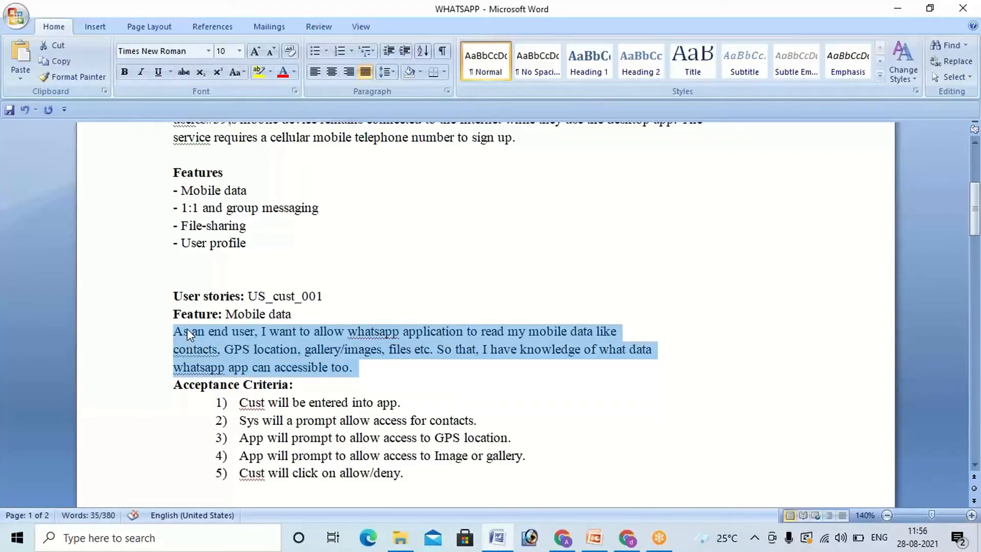
{"action": "left_click", "coordinate": [615, 543]}
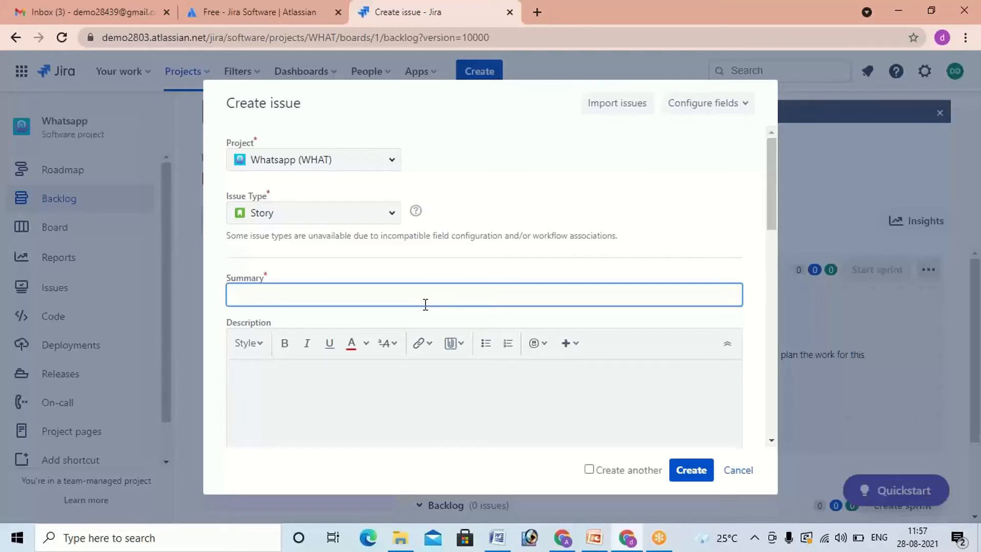
{"action": "left_click", "coordinate": [263, 20]}
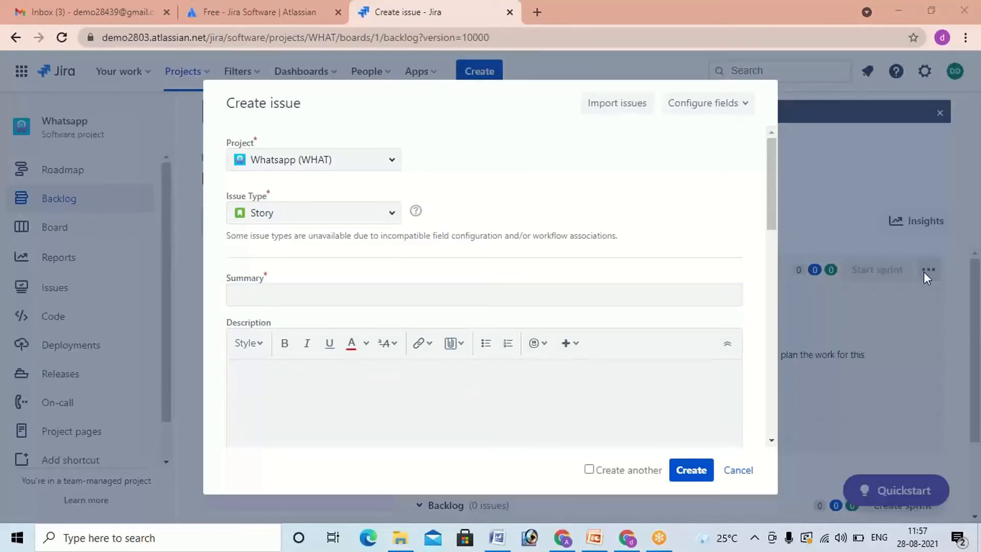
{"action": "left_click", "coordinate": [443, 292]}
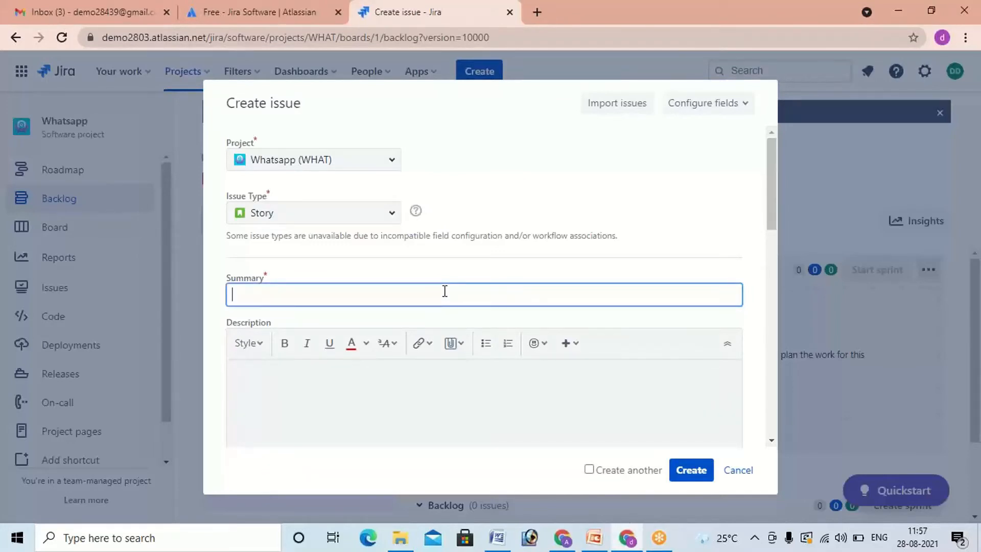
{"action": "key", "text": "ctrl+v"}
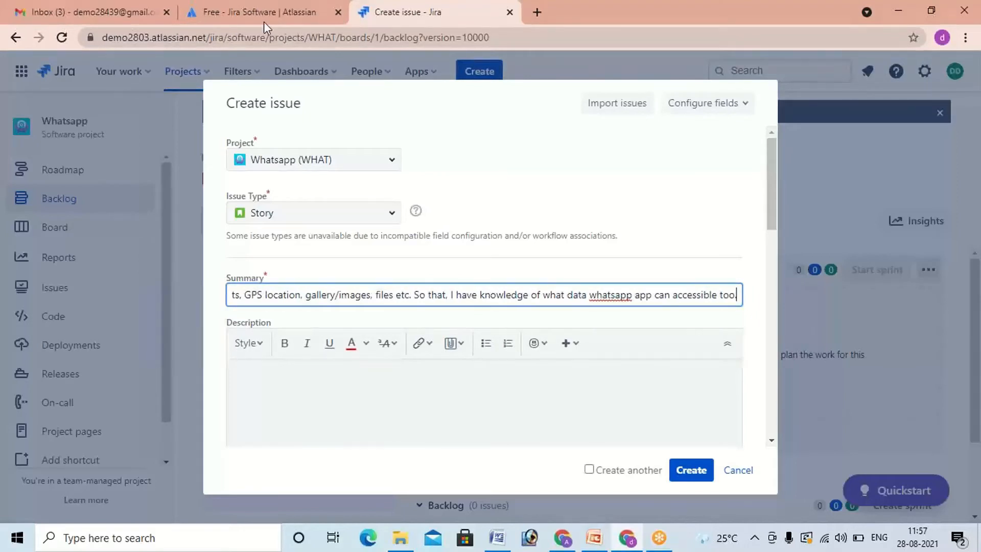
{"action": "left_click", "coordinate": [882, 230]}
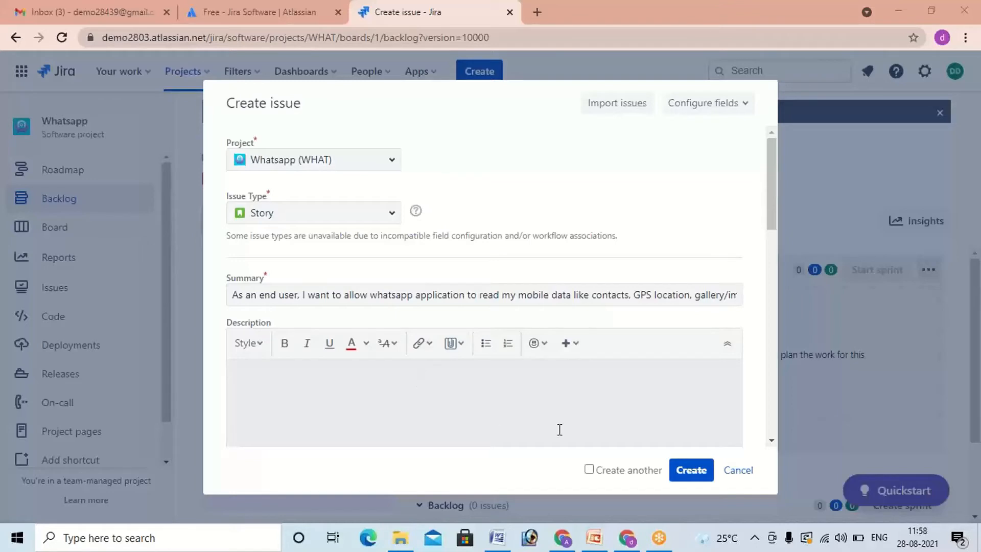
Step: Read through the story's Summary from the "end user" role to the end of the "So that" clause
{"action": "left_click", "coordinate": [260, 294]}
{"action": "left_click_drag", "start_coordinate": [260, 294], "coordinate": [300, 294]}
{"action": "left_click", "coordinate": [299, 294]}
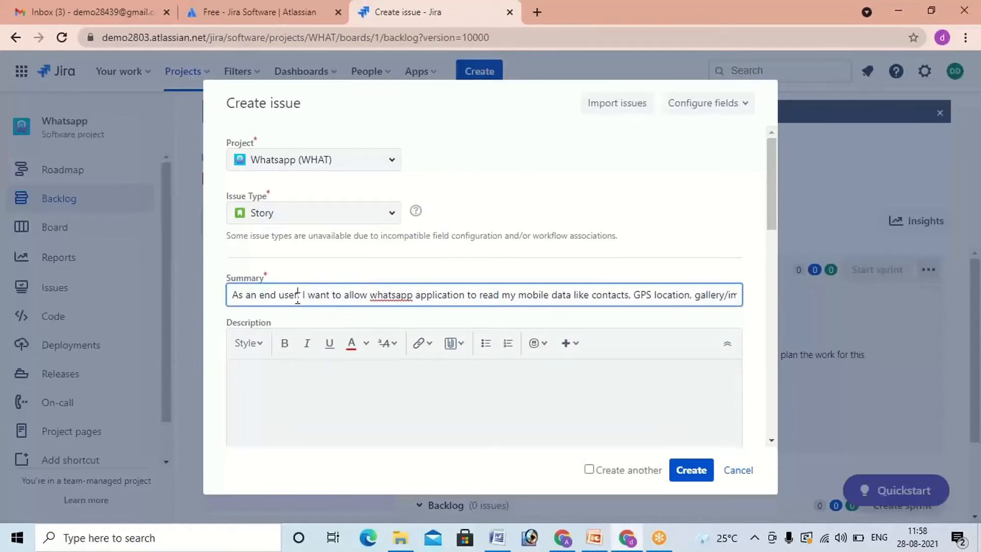
{"action": "left_click", "coordinate": [261, 294]}
{"action": "left_click_drag", "start_coordinate": [260, 295], "coordinate": [300, 295]}
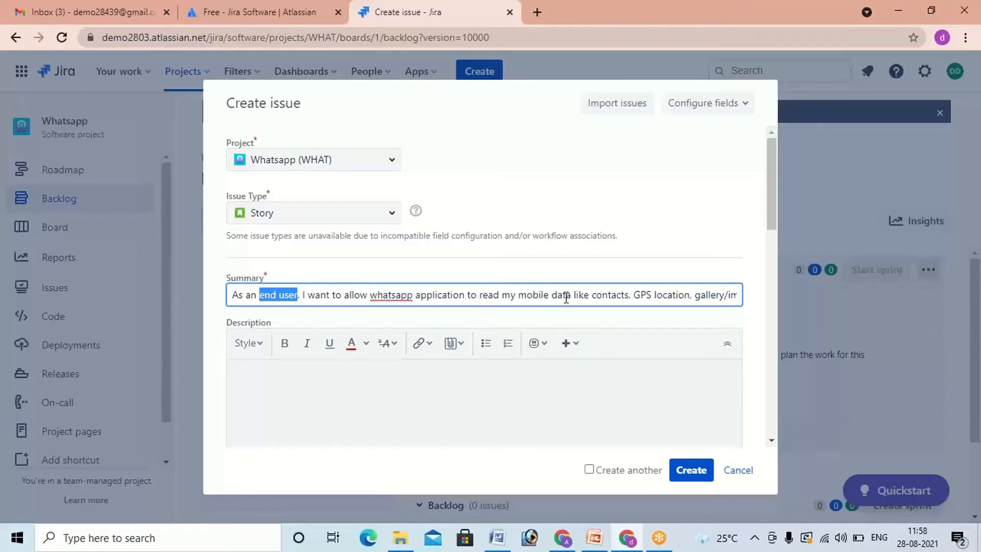
{"action": "left_click", "coordinate": [621, 299]}
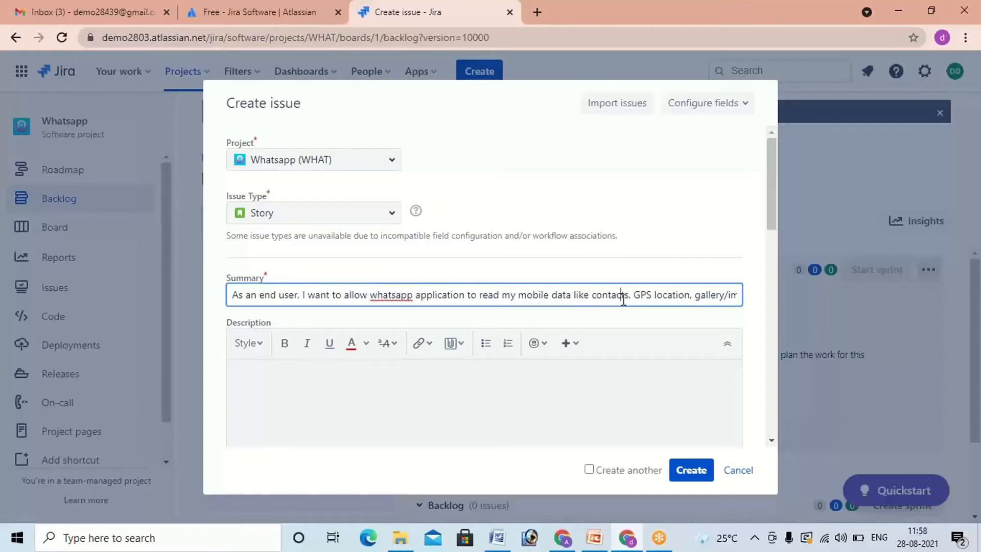
{"action": "key", "text": "Right"}
{"action": "key", "text": "Right"}
{"action": "key", "text": "Right"}
{"action": "key", "text": "Right"}
{"action": "key", "text": "Right"}
{"action": "key", "text": "Right"}
{"action": "key", "text": "Right"}
{"action": "key", "text": "Right"}
{"action": "key", "text": "Right"}
{"action": "key", "text": "Right"}
{"action": "key", "text": "Right"}
{"action": "key", "text": "Right"}
{"action": "key", "text": "Right"}
{"action": "key", "text": "Right"}
{"action": "key", "text": "Right"}
{"action": "key", "text": "Right"}
{"action": "key", "text": "Right"}
{"action": "key", "text": "Right"}
{"action": "key", "text": "Right"}
{"action": "key", "text": "Right"}
{"action": "key", "text": "Right"}
{"action": "key", "text": "Right"}
{"action": "key", "text": "Right"}
{"action": "key", "text": "Right"}
{"action": "key", "text": "Right"}
{"action": "key", "text": "Right"}
{"action": "key", "text": "Right"}
{"action": "key", "text": "Right"}
{"action": "key", "text": "Right"}
{"action": "key", "text": "Right"}
{"action": "key", "text": "Right"}
{"action": "key", "text": "Right"}
{"action": "key", "text": "Right"}
{"action": "key", "text": "Right"}
{"action": "key", "text": "Right"}
{"action": "key", "text": "Right"}
{"action": "key", "text": "Right"}
{"action": "key", "text": "Right"}
{"action": "key", "text": "Right"}
{"action": "key", "text": "Right"}
{"action": "key", "text": "Right"}
{"action": "key", "text": "Right"}
{"action": "key", "text": "Right"}
{"action": "key", "text": "Right"}
{"action": "key", "text": "Right"}
{"action": "key", "text": "Right"}
{"action": "key", "text": "Right"}
{"action": "key", "text": "Right"}
{"action": "key", "text": "Right"}
{"action": "key", "text": "Right"}
{"action": "key", "text": "Right"}
{"action": "key", "text": "Right"}
{"action": "key", "text": "Right"}
{"action": "key", "text": "Right"}
{"action": "key", "text": "Right"}
{"action": "key", "text": "Right"}
{"action": "key", "text": "Right"}
{"action": "key", "text": "Right"}
{"action": "key", "text": "Right"}
{"action": "key", "text": "Right"}
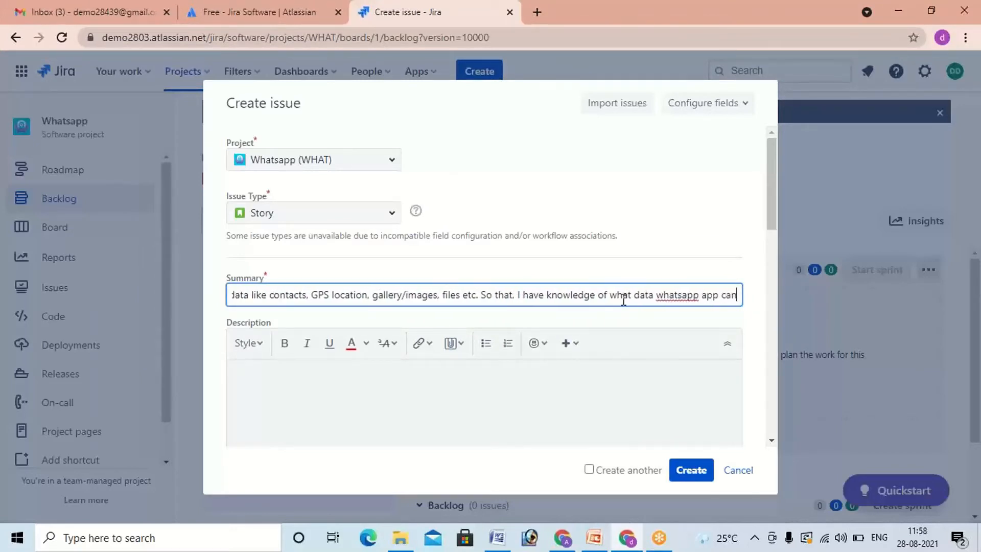
{"action": "key", "text": "Right"}
{"action": "key", "text": "Right"}
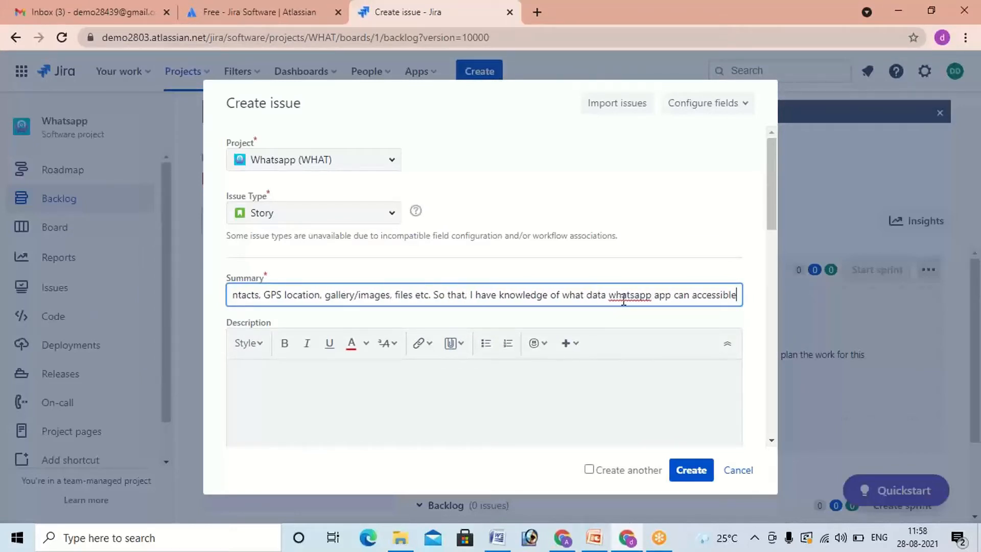
{"action": "type", "text": "too."}
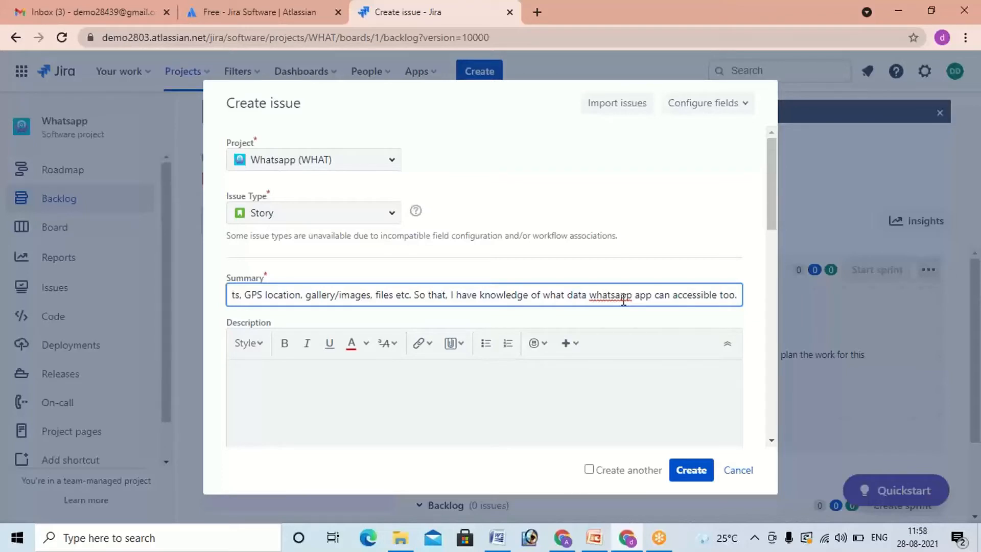
Step: Go to the story's empty Description, then switch to Word and examine the acceptance criteria of US_cust_001
{"action": "left_click", "coordinate": [279, 385]}
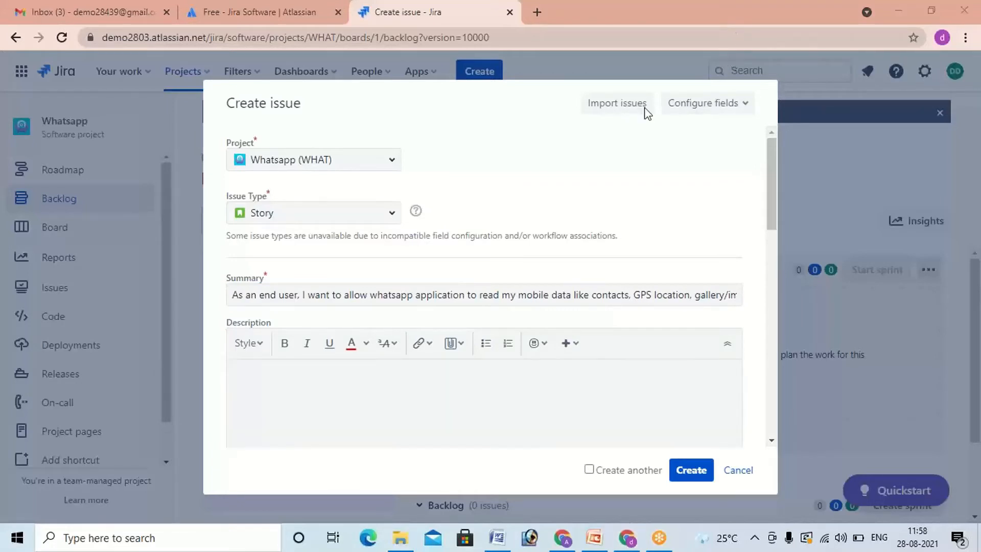
{"action": "scroll", "coordinate": [358, 378], "scroll_direction": "down", "scroll_amount": 3}
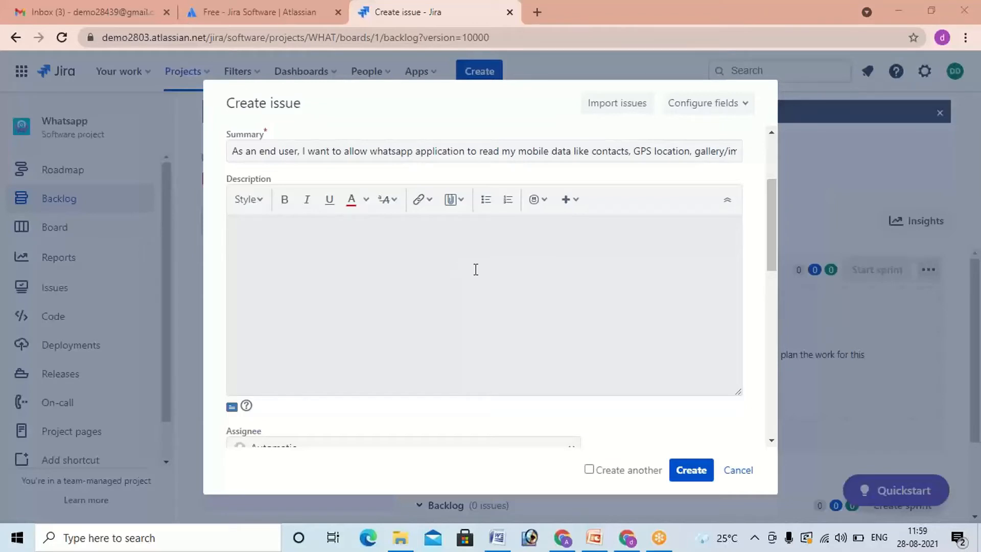
{"action": "left_click", "coordinate": [460, 242]}
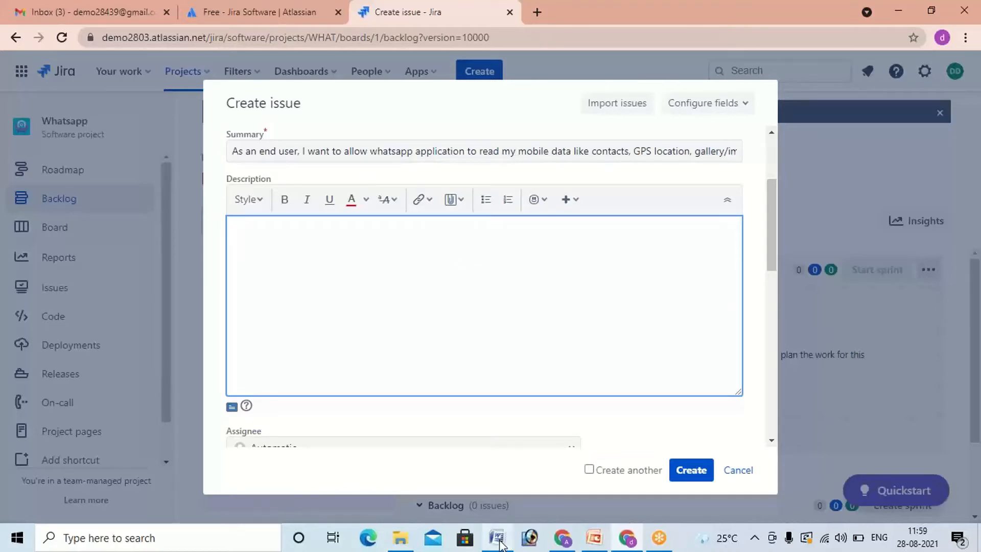
{"action": "mouse_move", "coordinate": [500, 544]}
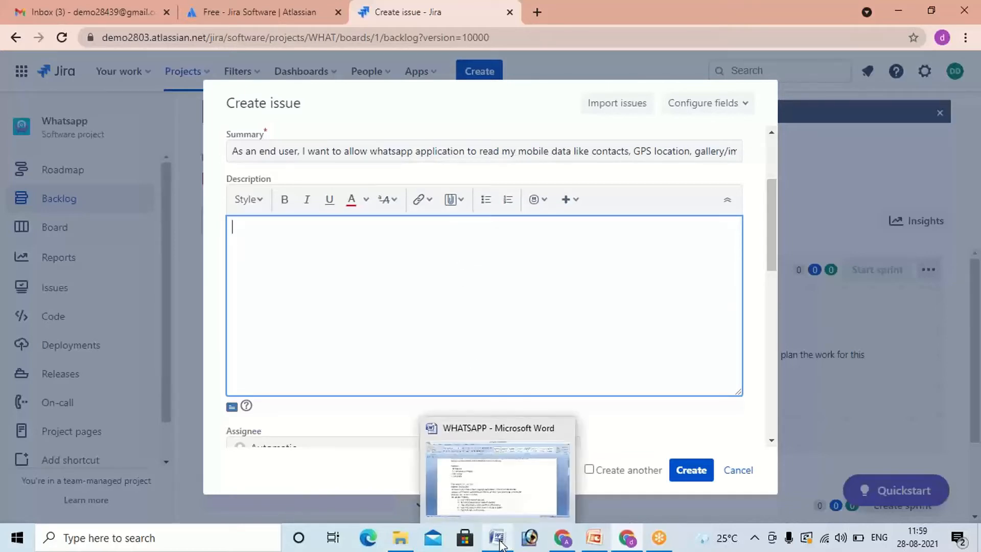
{"action": "left_click", "coordinate": [491, 503]}
{"action": "left_click_drag", "start_coordinate": [173, 326], "coordinate": [359, 363]}
{"action": "scroll", "coordinate": [358, 332], "scroll_direction": "down", "scroll_amount": 2}
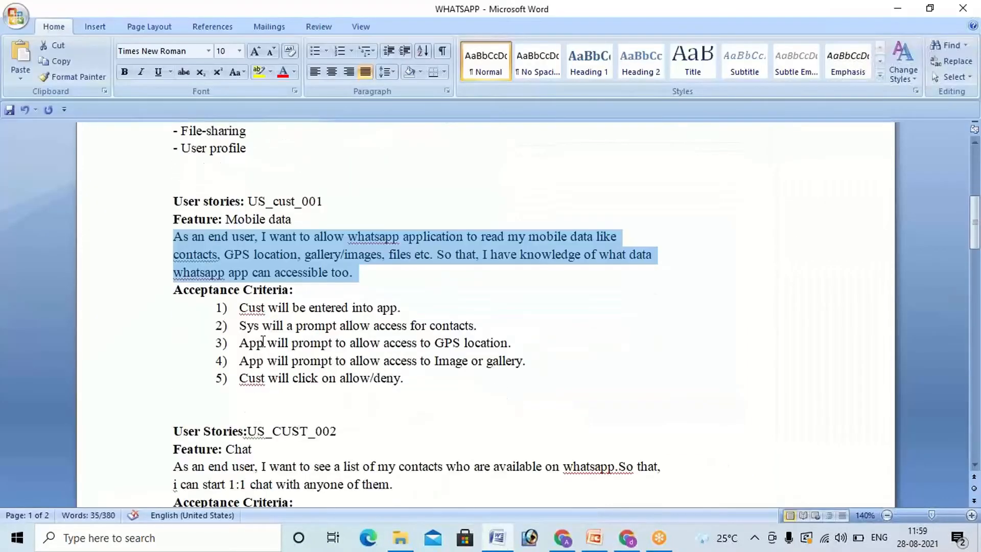
{"action": "left_click", "coordinate": [203, 294]}
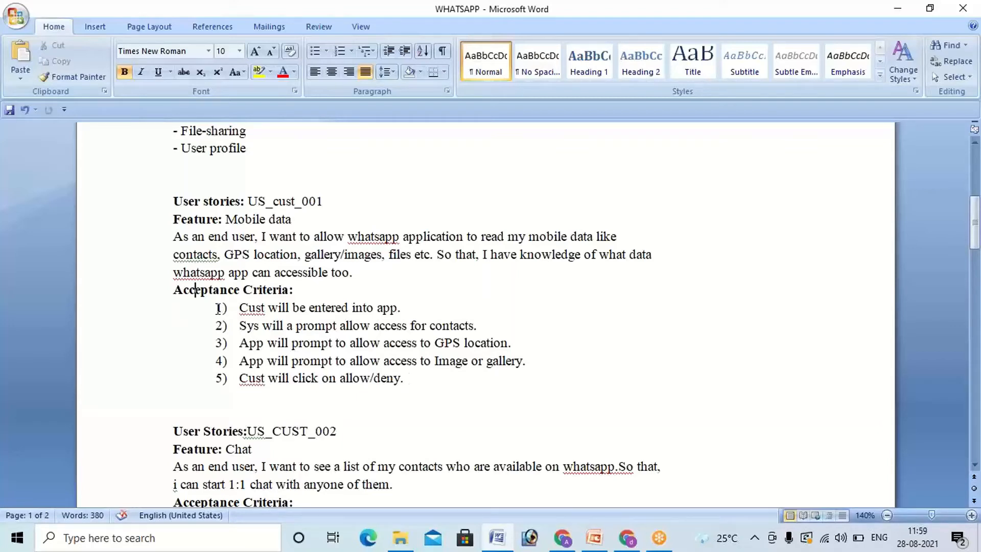
{"action": "left_click_drag", "start_coordinate": [239, 308], "coordinate": [403, 385]}
{"action": "left_click", "coordinate": [417, 384]}
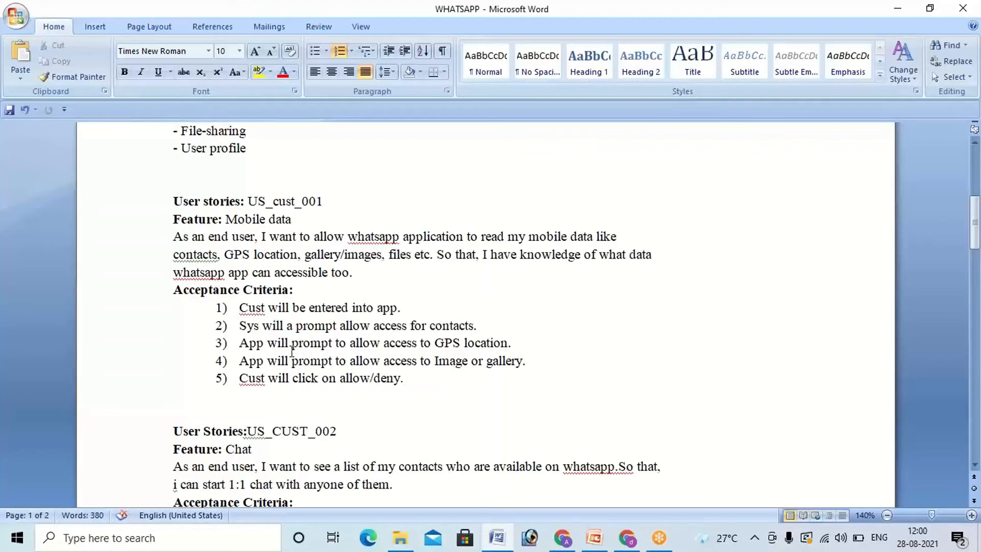
Step: Copy the five acceptance criteria of US_cust_001 from Word into the Description of the Jira story
{"action": "left_click", "coordinate": [239, 306]}
{"action": "left_click_drag", "start_coordinate": [237, 378], "coordinate": [402, 386]}
{"action": "left_click", "coordinate": [381, 379]}
{"action": "left_click_drag", "start_coordinate": [237, 307], "coordinate": [408, 381]}
{"action": "key", "text": "ctrl+c"}
{"action": "left_click", "coordinate": [627, 537]}
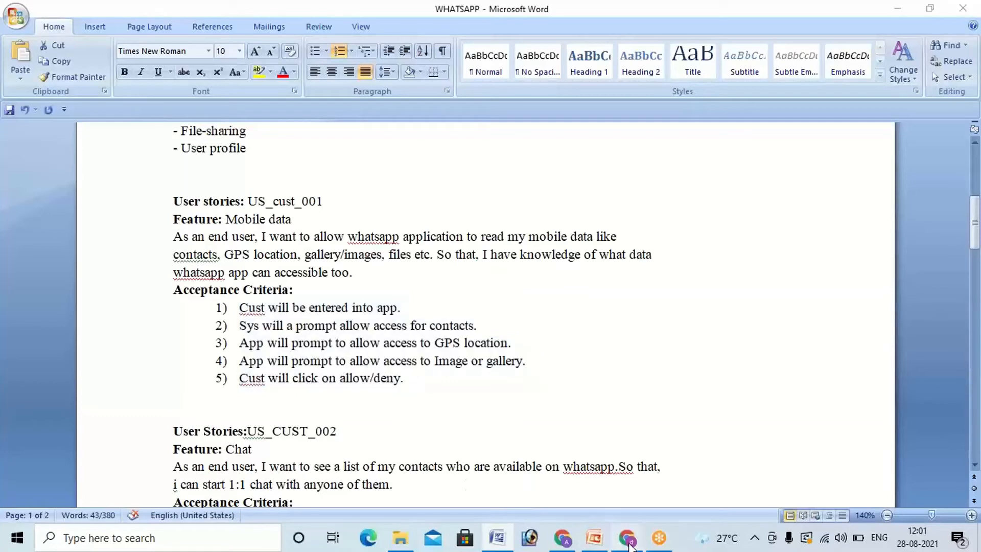
{"action": "left_click", "coordinate": [321, 240]}
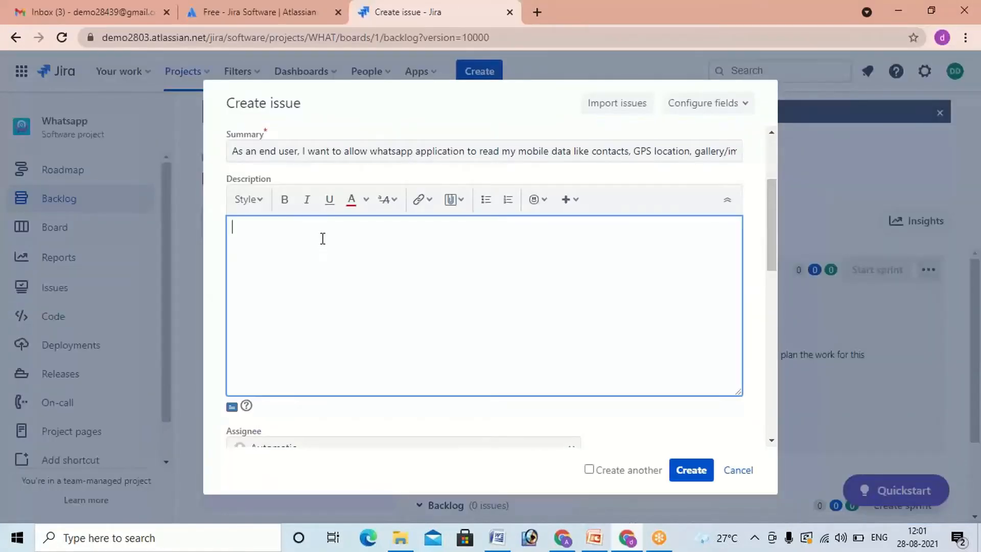
{"action": "key", "text": "ctrl+v"}
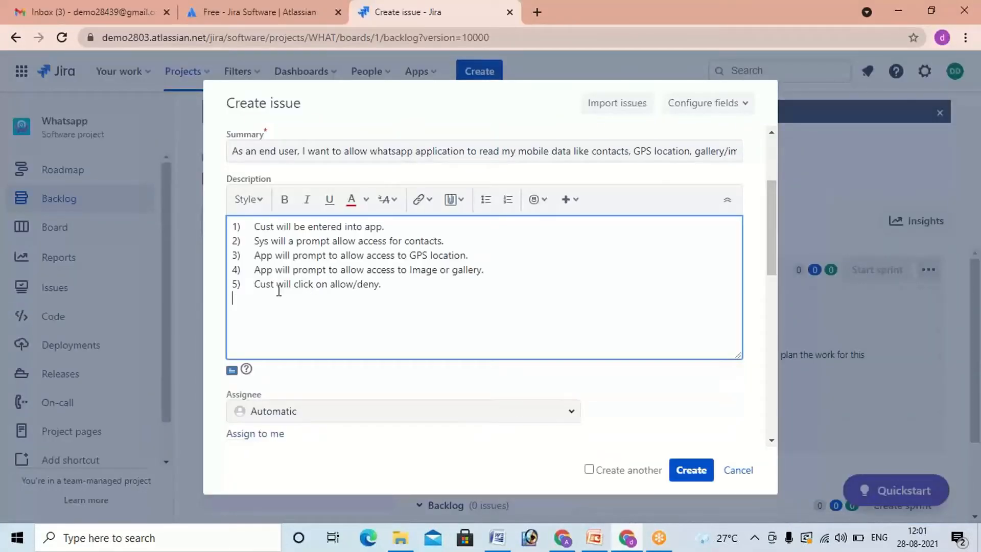
Step: Add the heading line "Basic Flow:" above the numbered criteria in the Description
{"action": "left_click", "coordinate": [228, 227]}
{"action": "key", "text": "Return"}
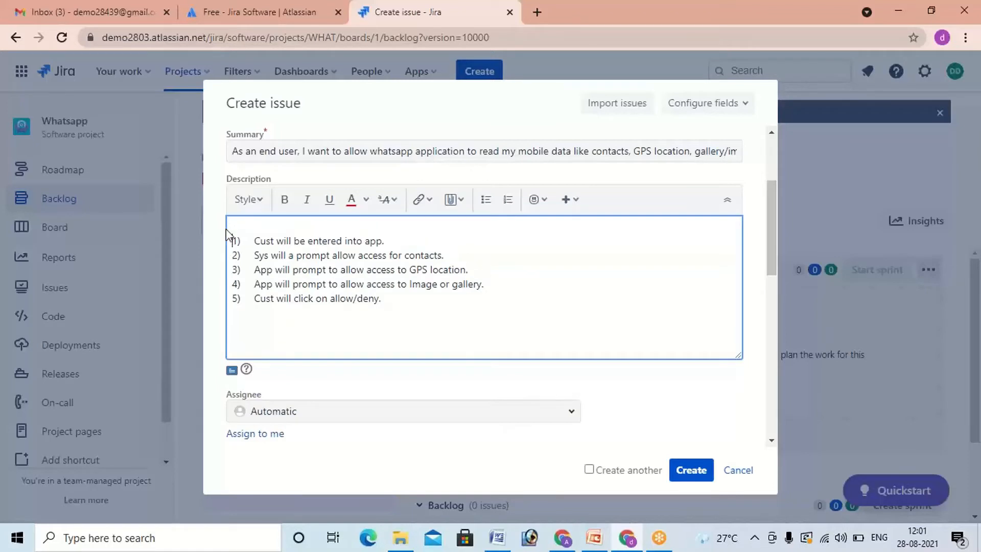
{"action": "type", "text": "bASIC"}
{"action": "key", "text": "BackSpace"}
{"action": "key", "text": "BackSpace"}
{"action": "key", "text": "BackSpace"}
{"action": "key", "text": "BackSpace"}
{"action": "key", "text": "BackSpace"}
{"action": "key", "text": "BackSpace"}
{"action": "type", "text": "bASIC"}
{"action": "key", "text": "BackSpace"}
{"action": "key", "text": "BackSpace"}
{"action": "key", "text": "BackSpace"}
{"action": "type", "text": "Basic Flow"}
{"action": "left_click_drag", "start_coordinate": [392, 305], "coordinate": [231, 234]}
Step: Set the story's fix version to version 1.0, leaving assignee, labels, sprint and story point estimate as they are
{"action": "scroll", "coordinate": [338, 302], "scroll_direction": "down", "scroll_amount": 1}
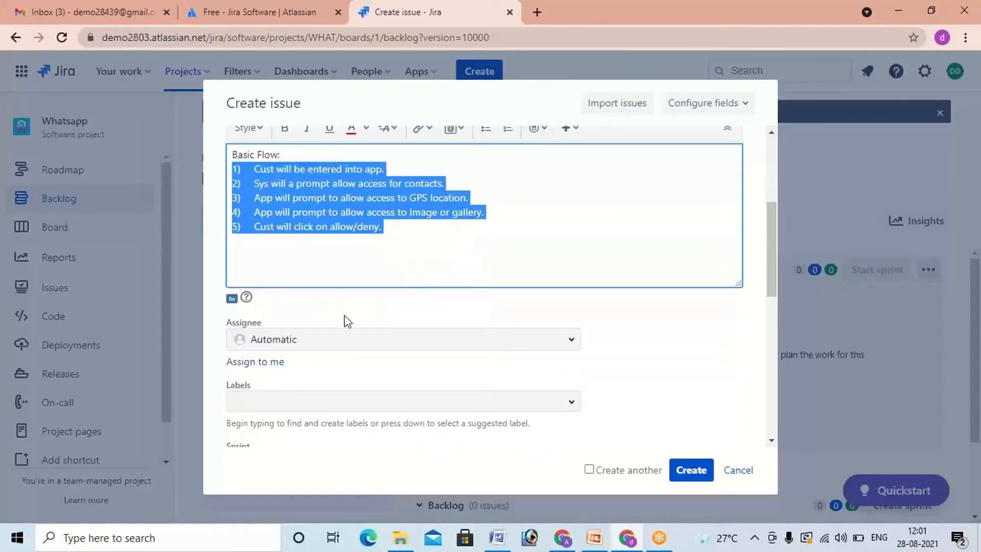
{"action": "scroll", "coordinate": [388, 307], "scroll_direction": "down", "scroll_amount": 1}
{"action": "left_click", "coordinate": [418, 212]}
{"action": "scroll", "coordinate": [299, 286], "scroll_direction": "down", "scroll_amount": 1}
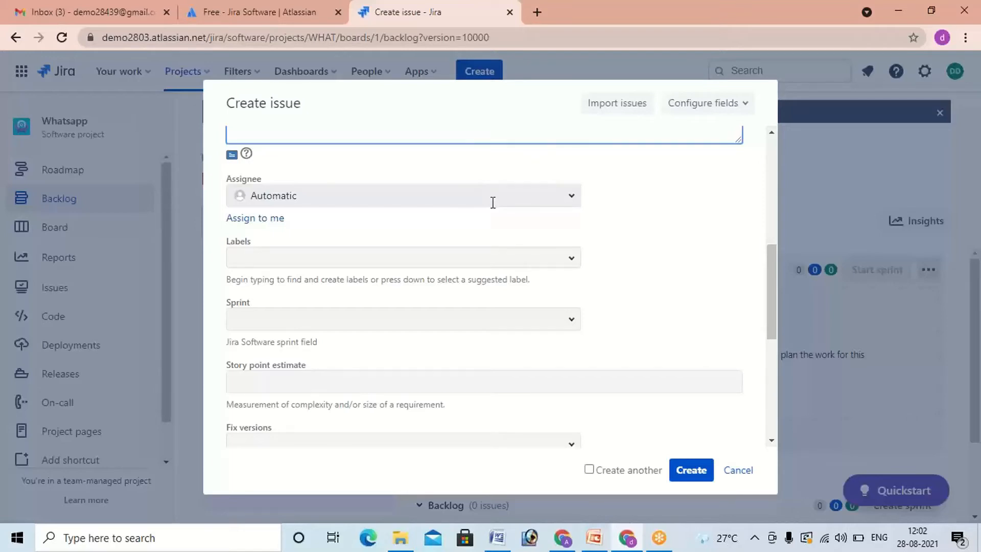
{"action": "scroll", "coordinate": [485, 238], "scroll_direction": "down", "scroll_amount": 2}
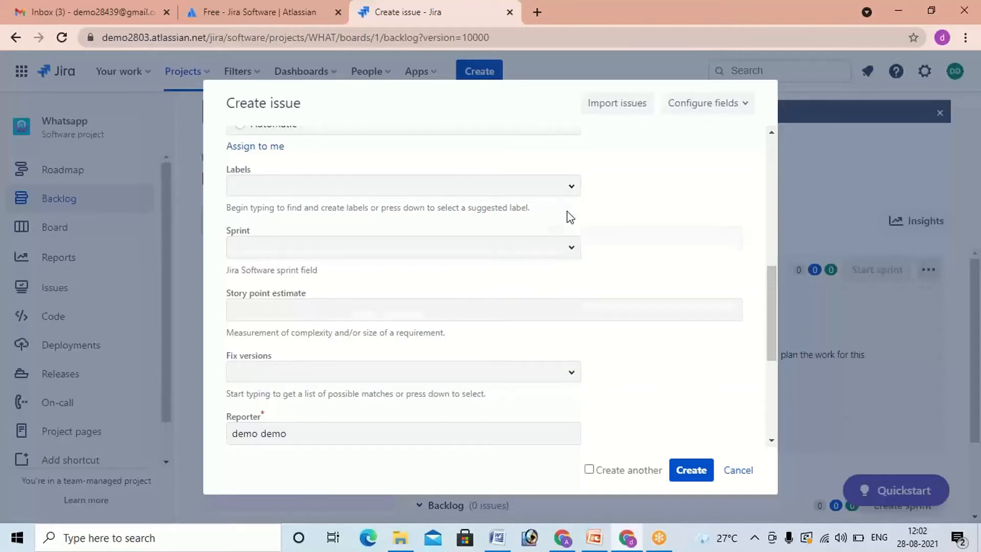
{"action": "scroll", "coordinate": [569, 217], "scroll_direction": "down", "scroll_amount": 4}
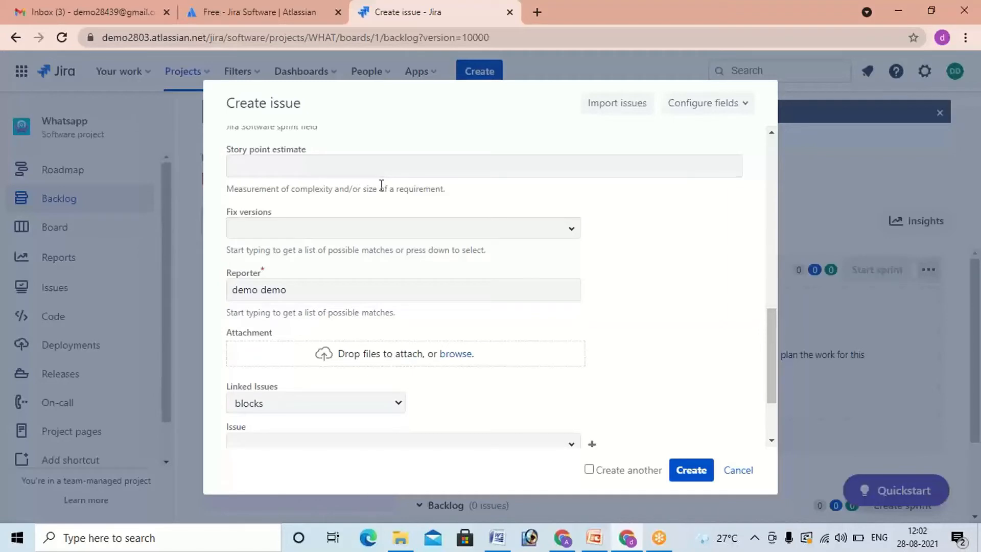
{"action": "scroll", "coordinate": [381, 185], "scroll_direction": "down", "scroll_amount": 2}
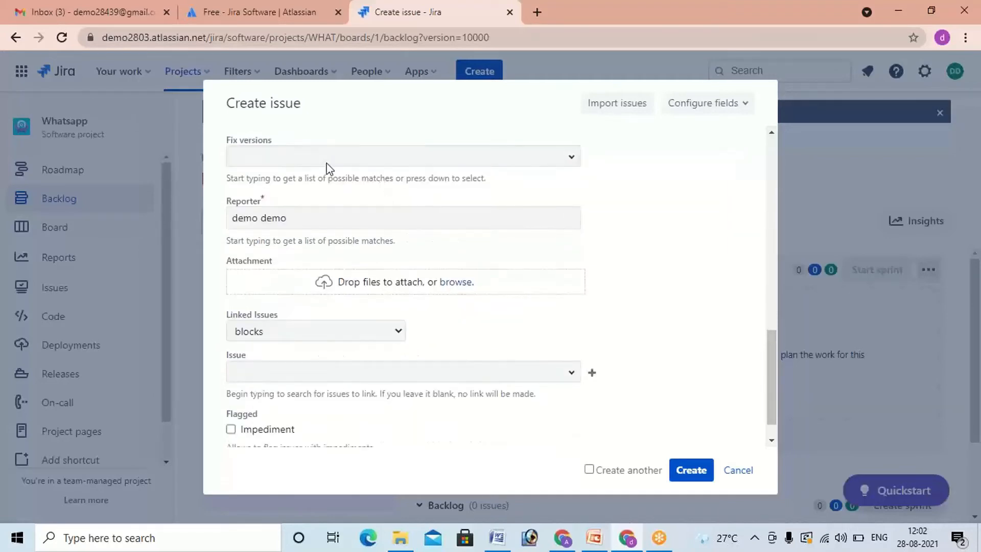
{"action": "left_click", "coordinate": [572, 158]}
{"action": "left_click", "coordinate": [441, 153]}
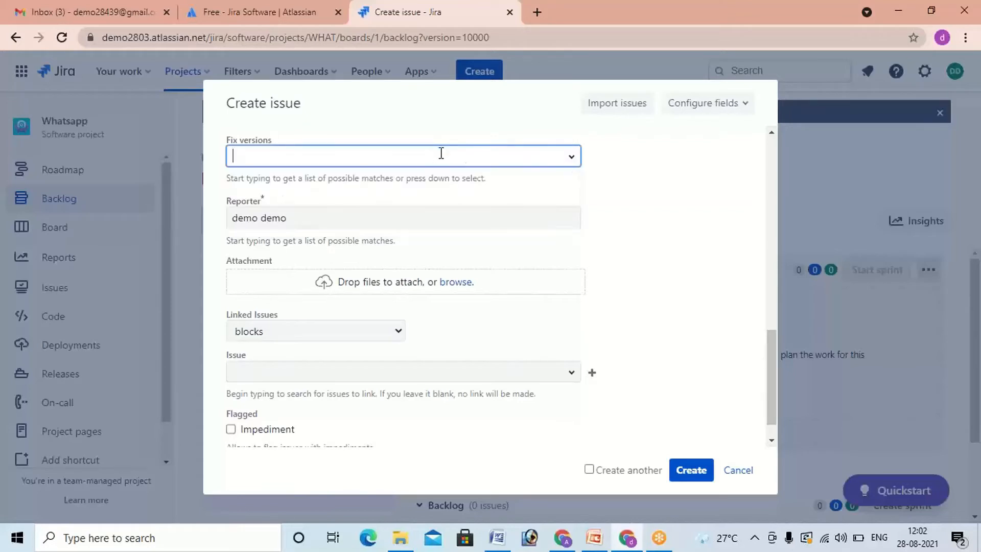
{"action": "type", "text": "v"}
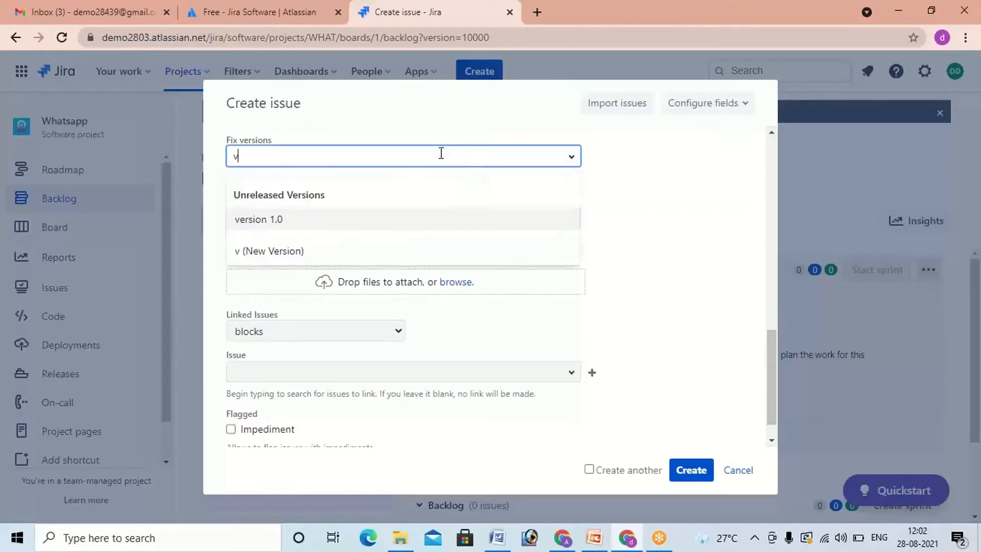
{"action": "left_click", "coordinate": [288, 220]}
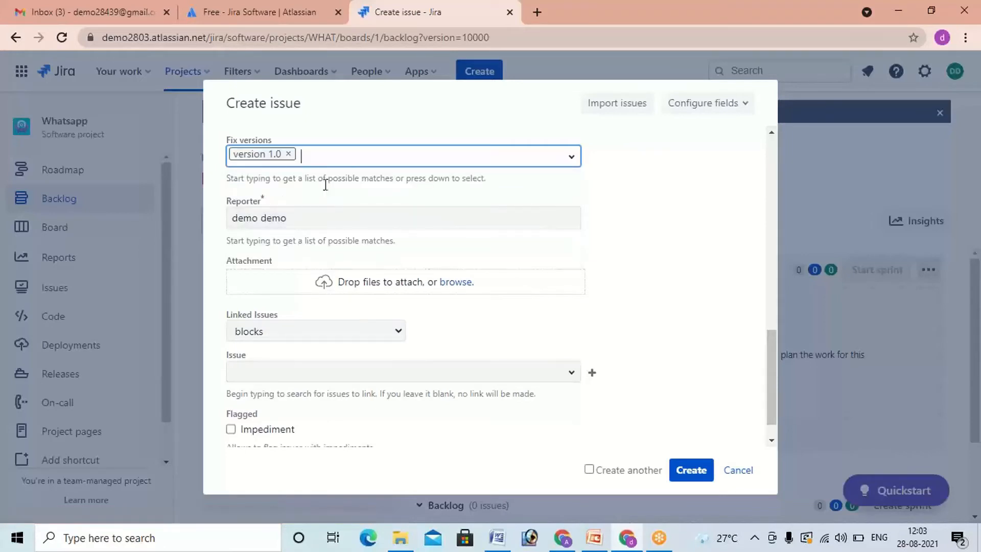
Step: Check which matches the story's Reporter field offers, keeping the preset reporter
{"action": "scroll", "coordinate": [327, 181], "scroll_direction": "up", "scroll_amount": 1}
{"action": "scroll", "coordinate": [328, 183], "scroll_direction": "down", "scroll_amount": 1}
{"action": "scroll", "coordinate": [309, 173], "scroll_direction": "down", "scroll_amount": 1}
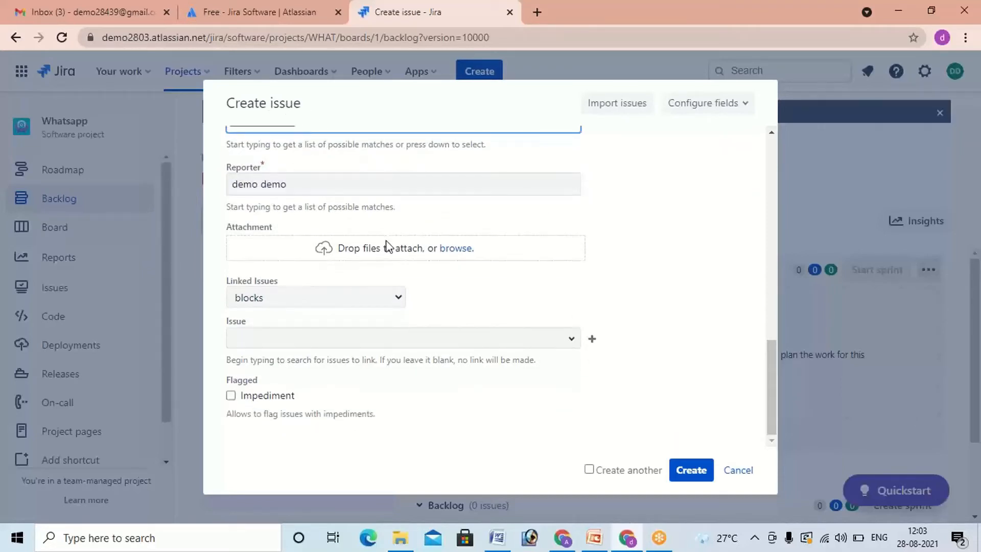
{"action": "left_click", "coordinate": [295, 185]}
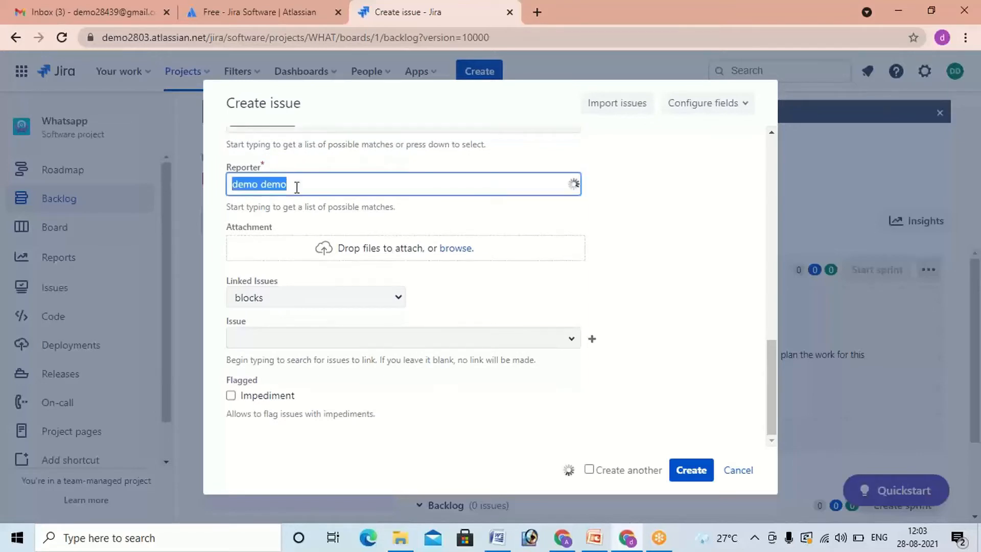
{"action": "left_click", "coordinate": [609, 197]}
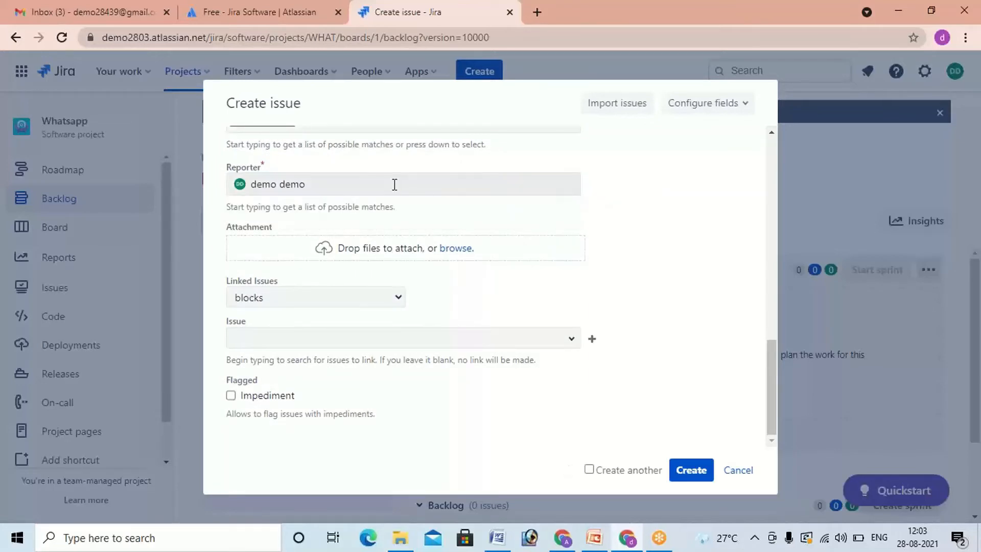
{"action": "left_click", "coordinate": [305, 185]}
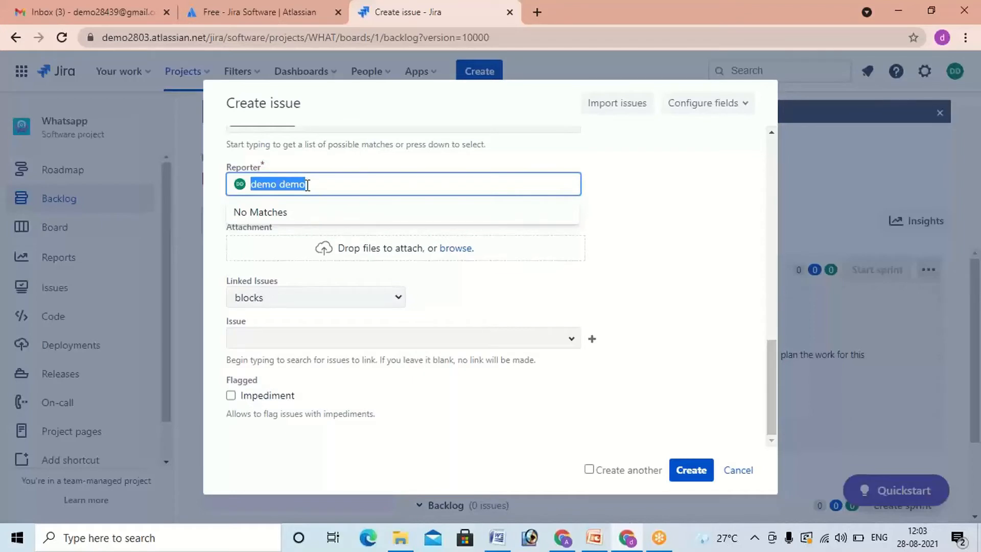
Step: Create the mobile data story with the filled-in details and bring the Backlog section into view
{"action": "left_click", "coordinate": [606, 201]}
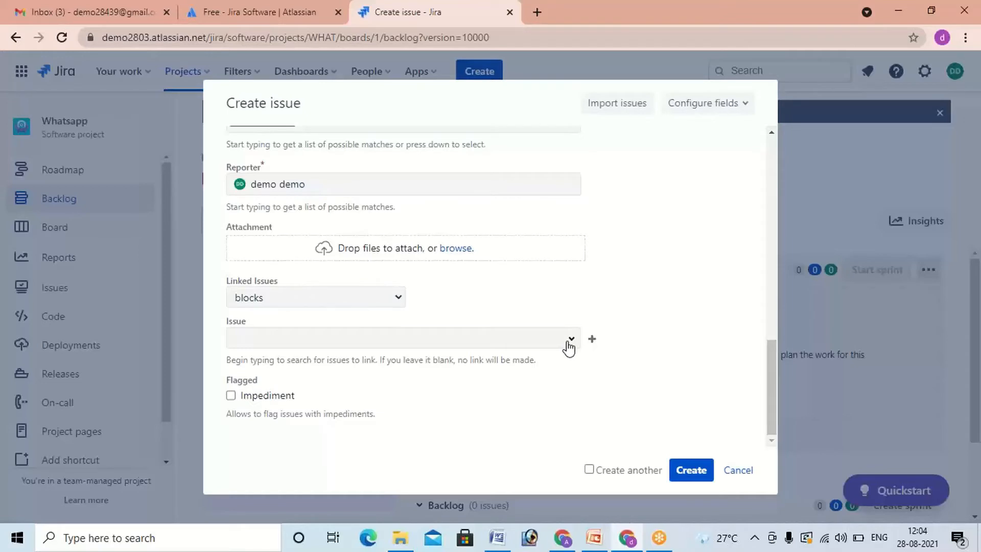
{"action": "left_click", "coordinate": [681, 472]}
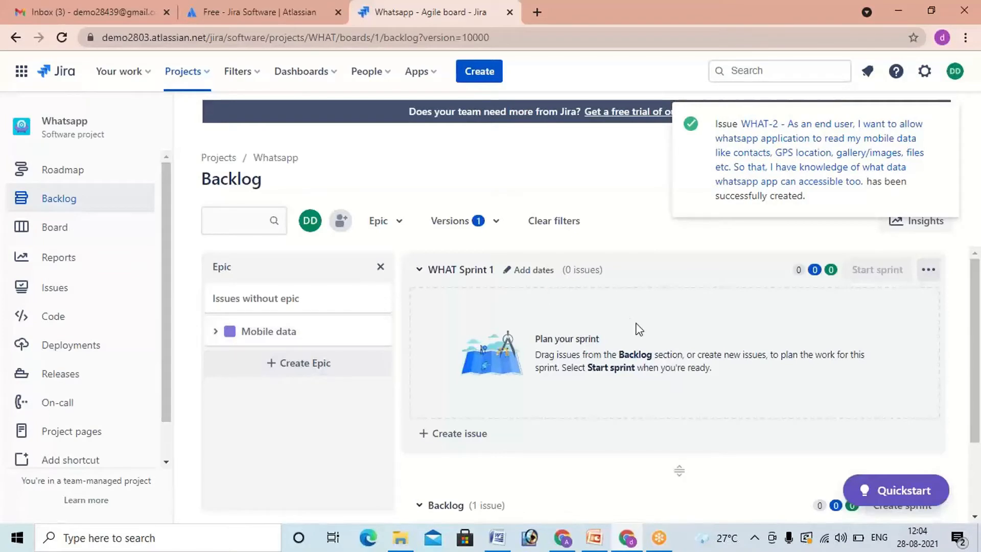
{"action": "scroll", "coordinate": [636, 327], "scroll_direction": "down", "scroll_amount": 2}
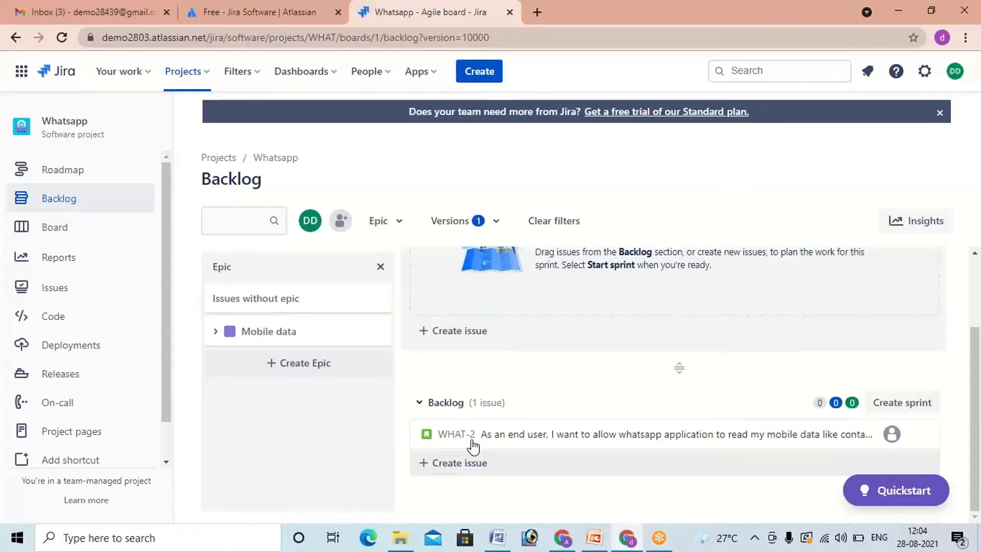
{"action": "left_click", "coordinate": [483, 78]}
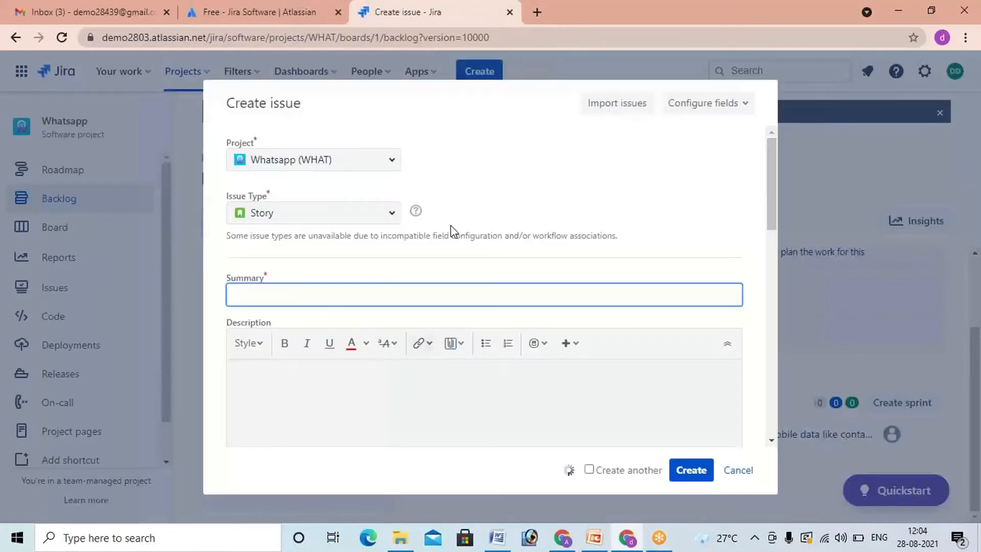
{"action": "scroll", "coordinate": [351, 389], "scroll_direction": "down", "scroll_amount": 1}
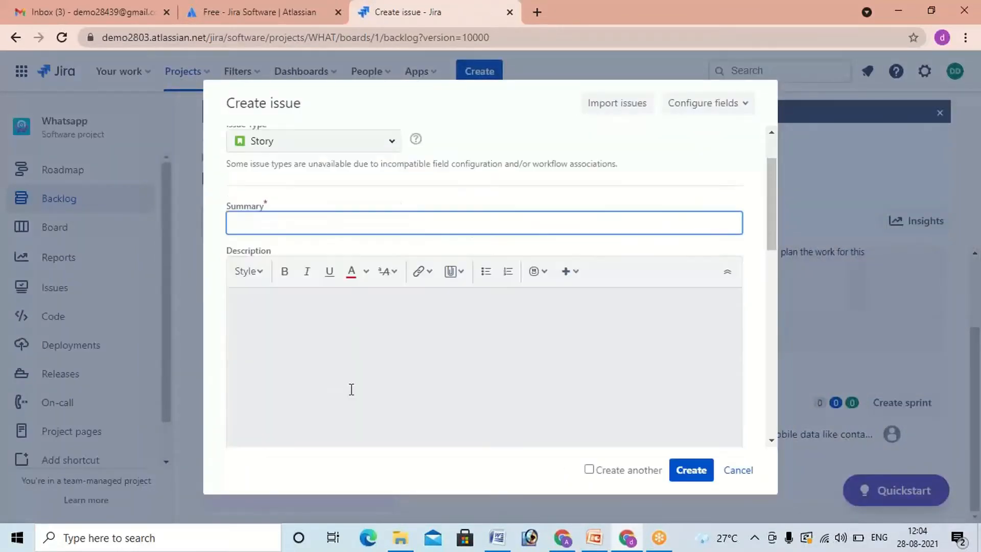
{"action": "scroll", "coordinate": [352, 389], "scroll_direction": "down", "scroll_amount": 8}
{"action": "left_click", "coordinate": [737, 470]}
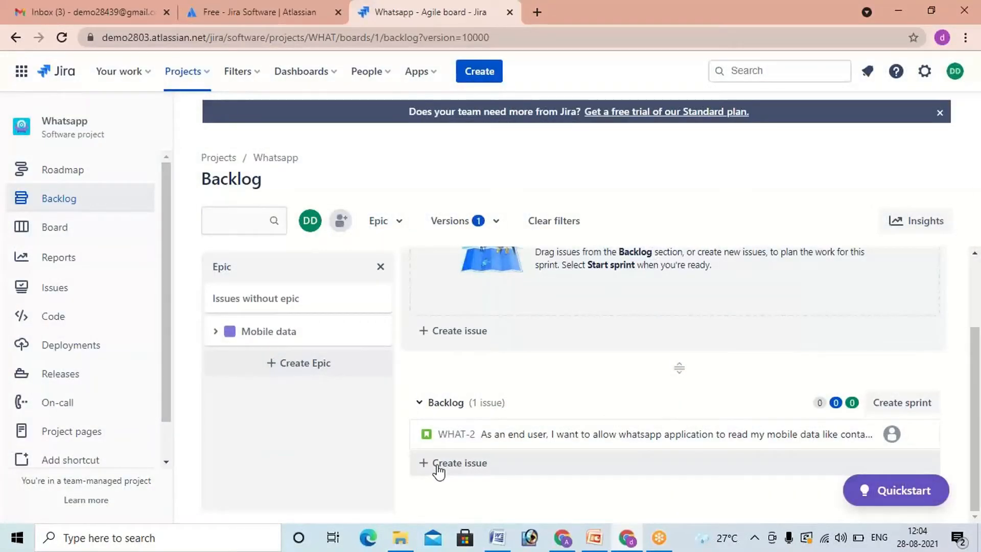
{"action": "left_click", "coordinate": [438, 471]}
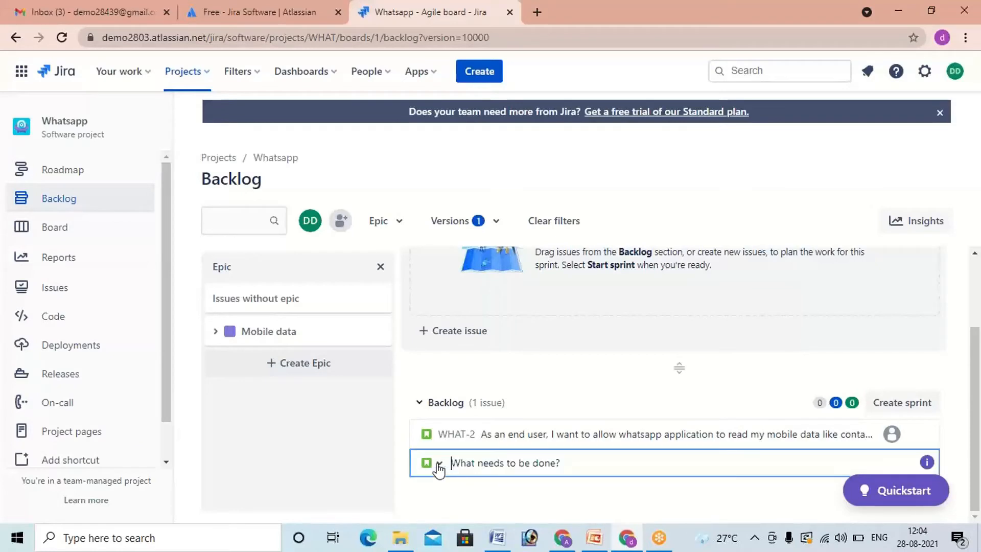
{"action": "left_click", "coordinate": [549, 493]}
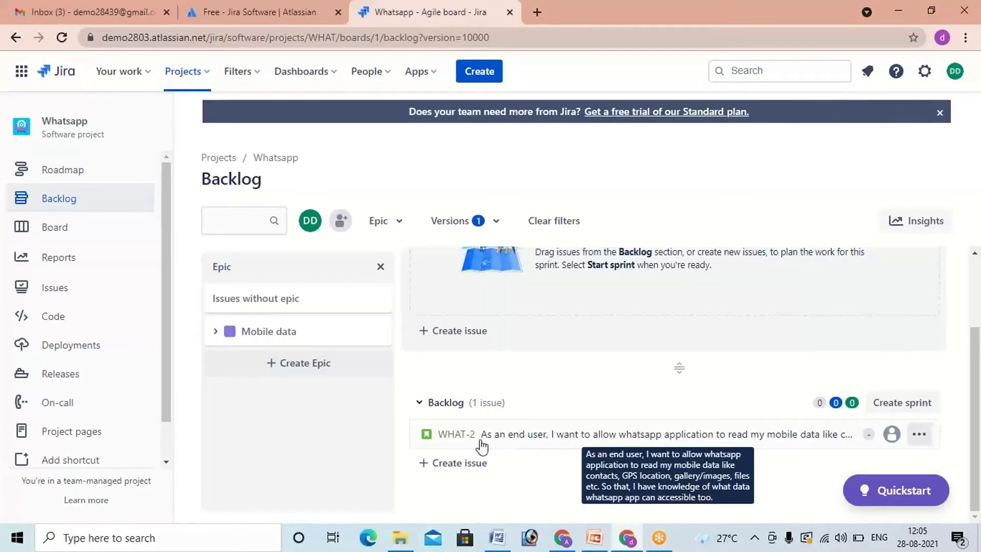
Step: Start a new Story issue in the Whatsapp project and locate user story US_CUST_002 for the Chat feature in the Word document
{"action": "left_click", "coordinate": [478, 73]}
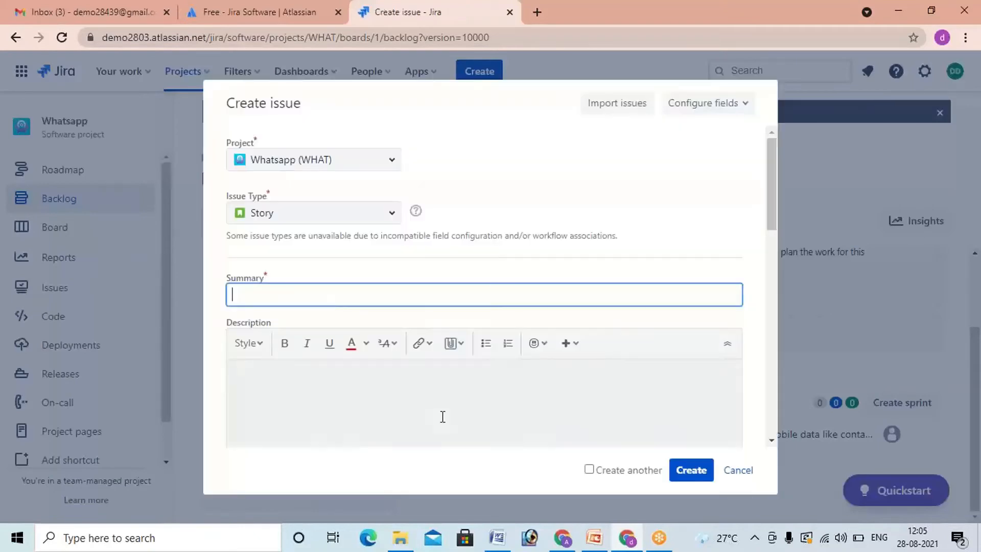
{"action": "left_click", "coordinate": [493, 531]}
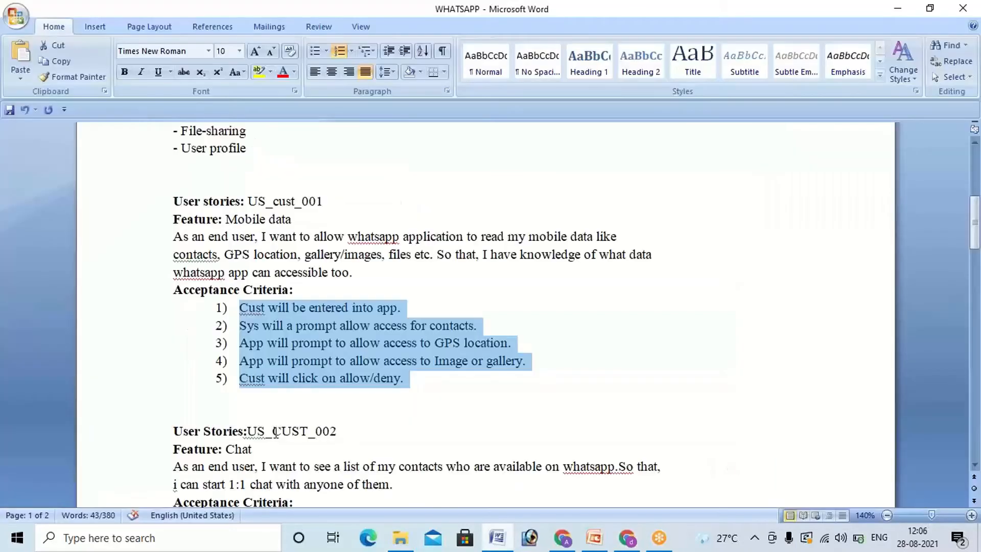
{"action": "left_click", "coordinate": [253, 417]}
{"action": "scroll", "coordinate": [230, 447], "scroll_direction": "down", "scroll_amount": 1}
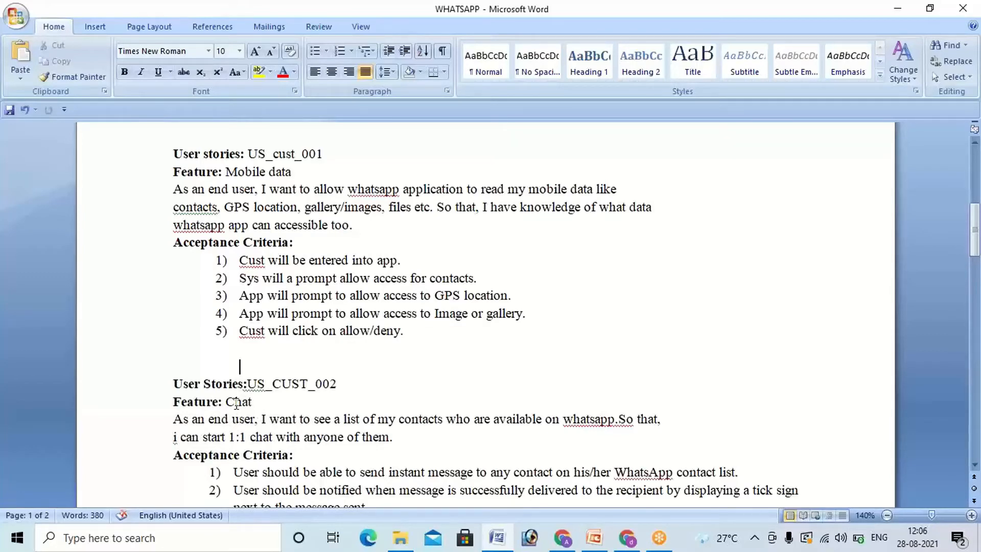
{"action": "scroll", "coordinate": [236, 353], "scroll_direction": "down", "scroll_amount": 1}
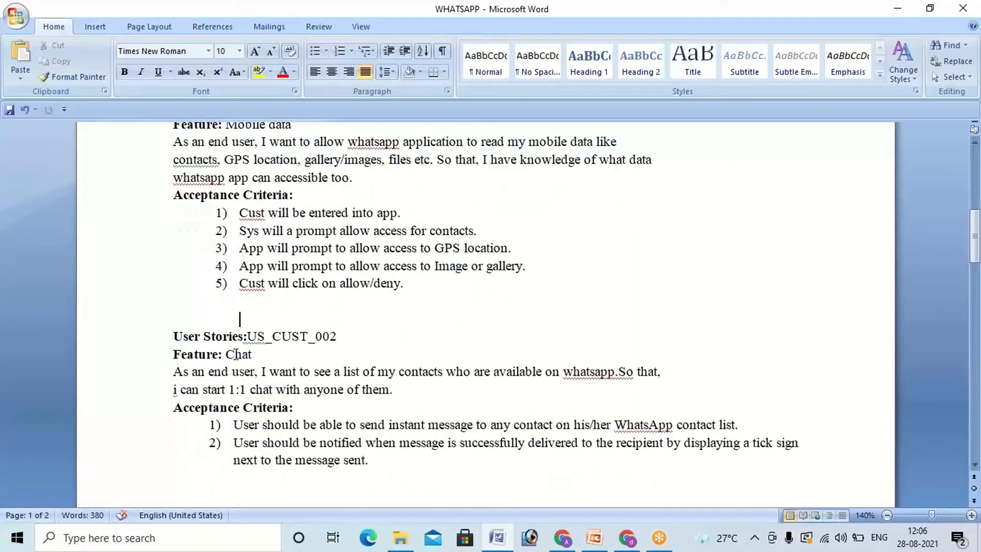
{"action": "double_click", "coordinate": [235, 354]}
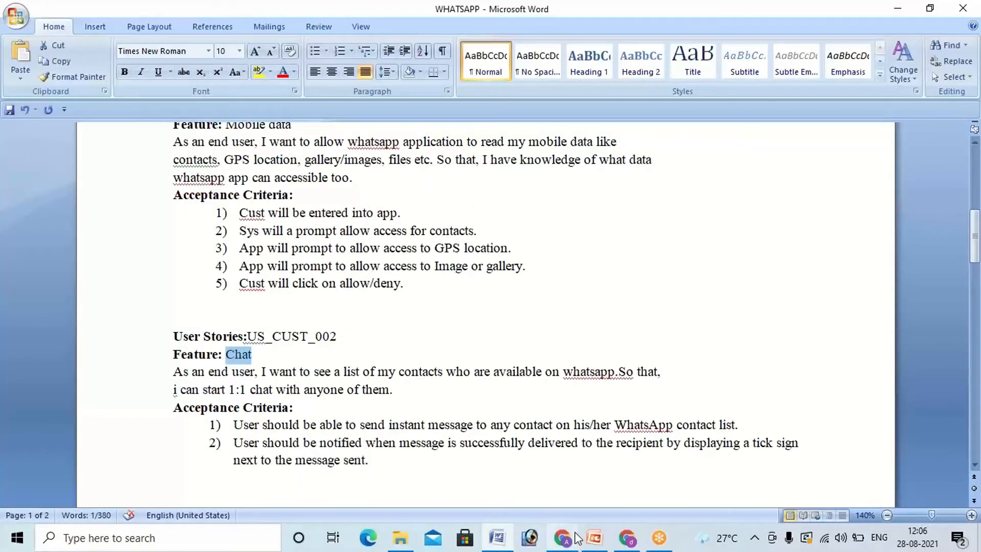
{"action": "mouse_move", "coordinate": [577, 537]}
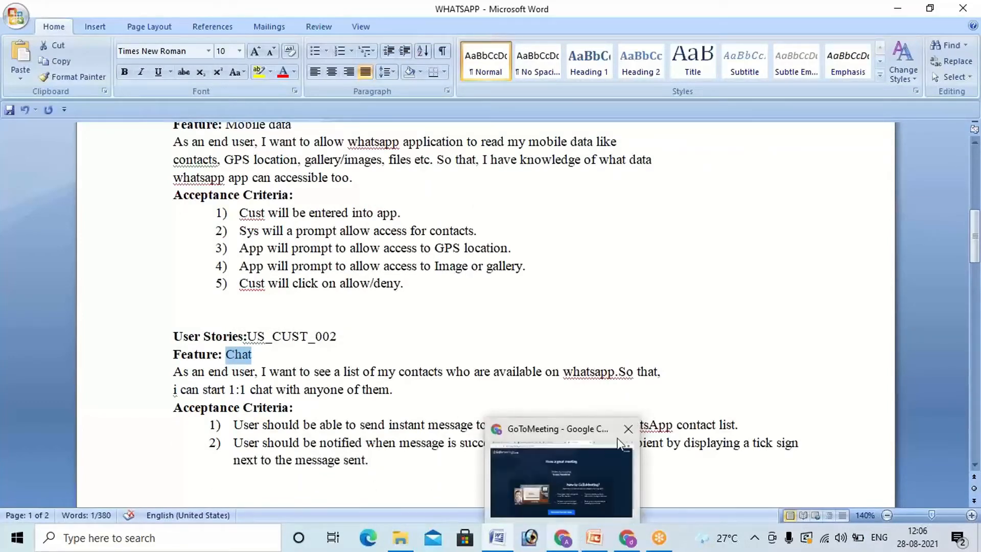
{"action": "mouse_move", "coordinate": [628, 432]}
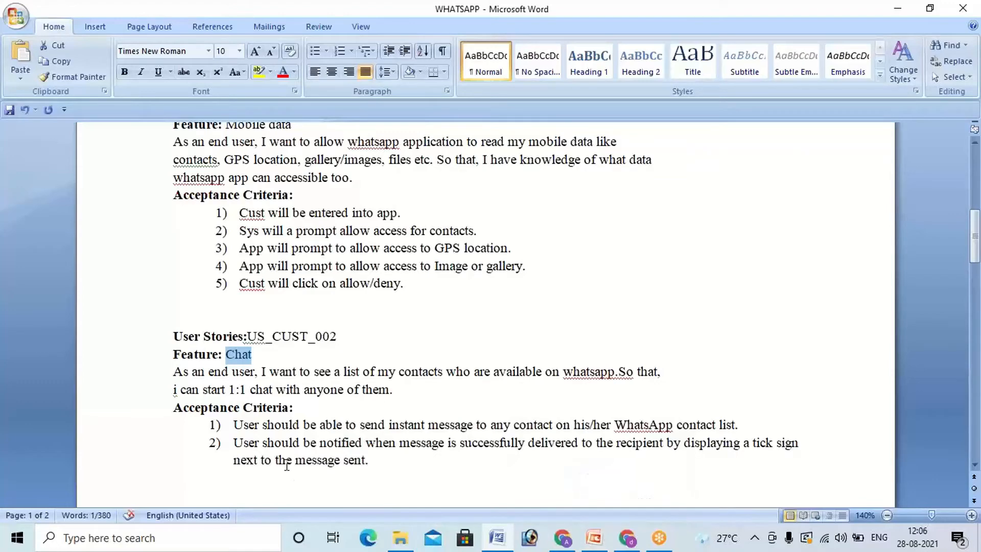
{"action": "scroll", "coordinate": [286, 466], "scroll_direction": "up", "scroll_amount": 3}
{"action": "scroll", "coordinate": [286, 463], "scroll_direction": "down", "scroll_amount": 3}
{"action": "left_click", "coordinate": [271, 351]}
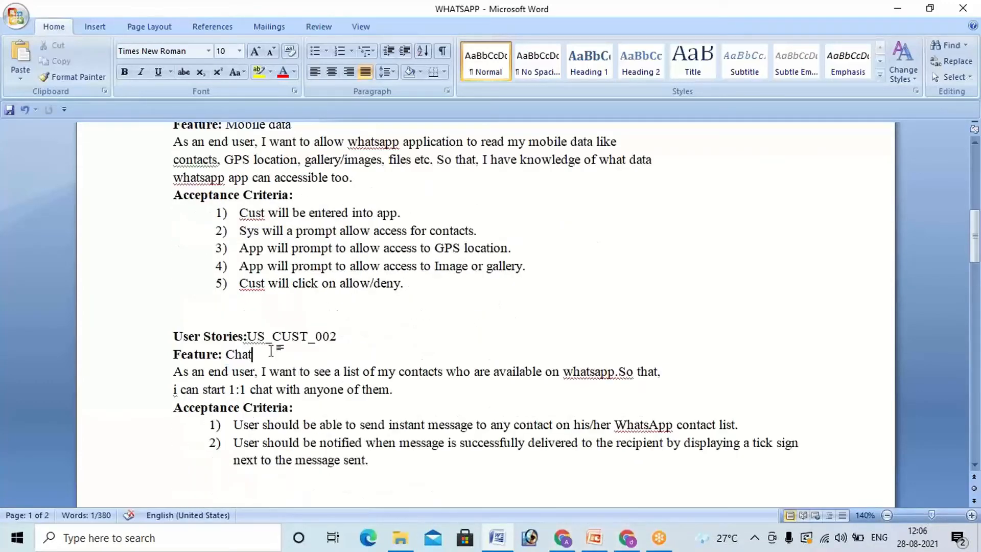
Step: Copy the US_CUST_002 story sentence about seeing available contacts and starting 1:1 chats from Word into the Jira story's Summary
{"action": "double_click", "coordinate": [180, 372]}
{"action": "left_click_drag", "start_coordinate": [261, 395], "coordinate": [404, 391]}
{"action": "key", "text": "ctrl+c"}
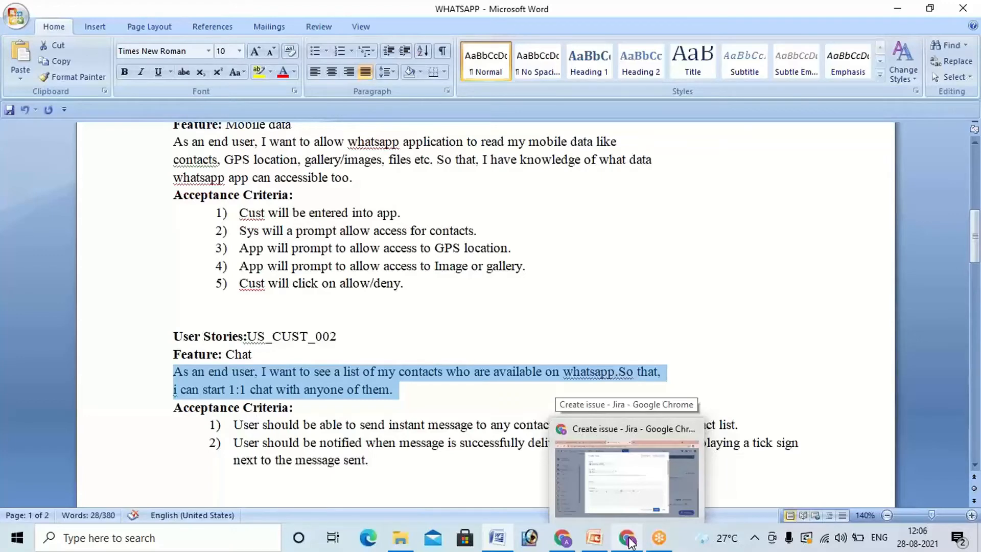
{"action": "mouse_move", "coordinate": [631, 501]}
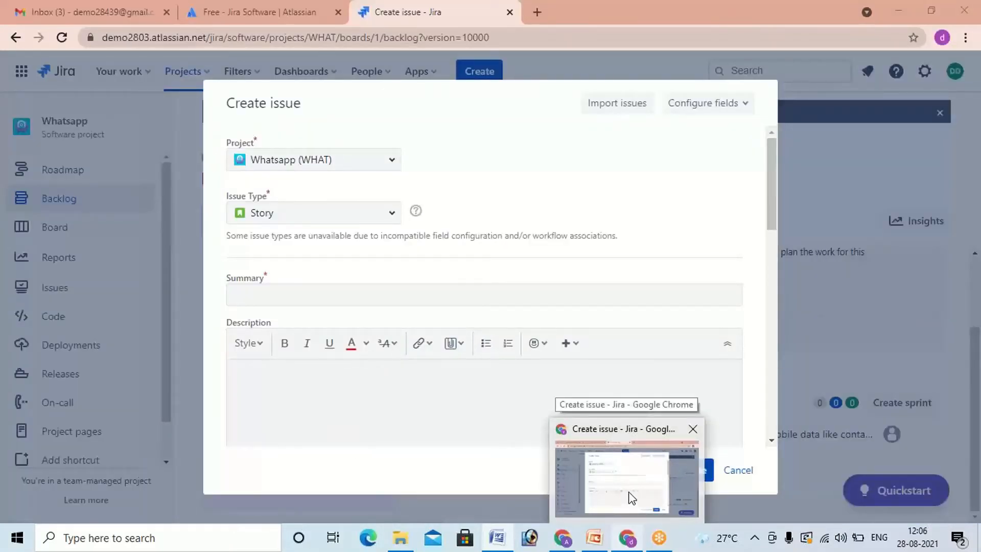
{"action": "left_click", "coordinate": [632, 499]}
{"action": "left_click", "coordinate": [317, 295]}
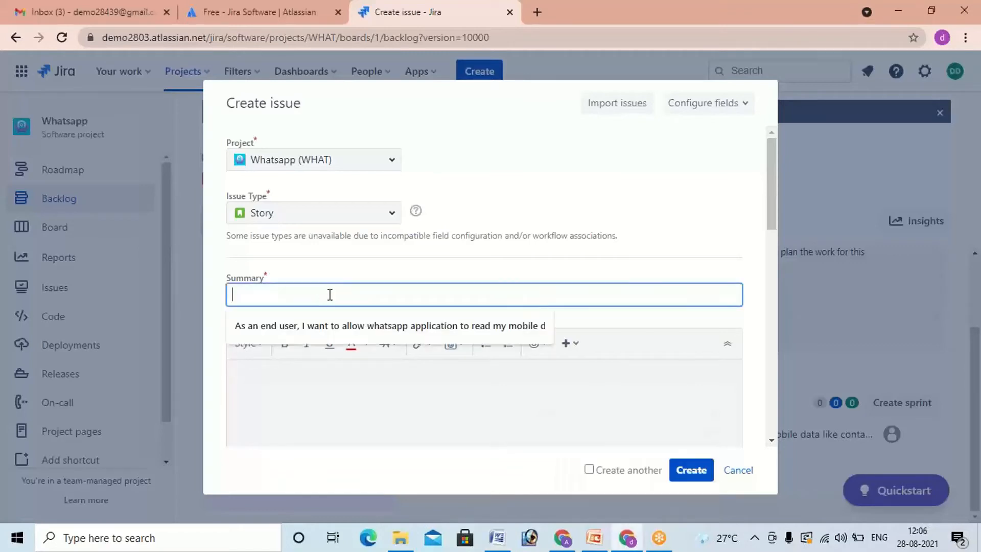
{"action": "key", "text": "ctrl+v"}
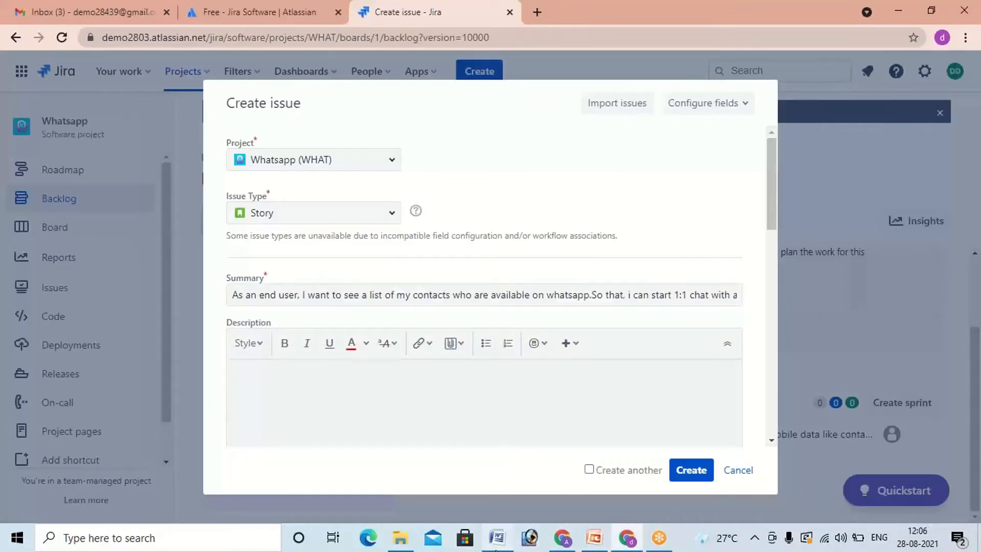
Step: Copy the two acceptance criteria of US_CUST_002 from Word into the Description of the Jira story
{"action": "left_click", "coordinate": [496, 540]}
{"action": "left_click_drag", "start_coordinate": [234, 377], "coordinate": [386, 424]}
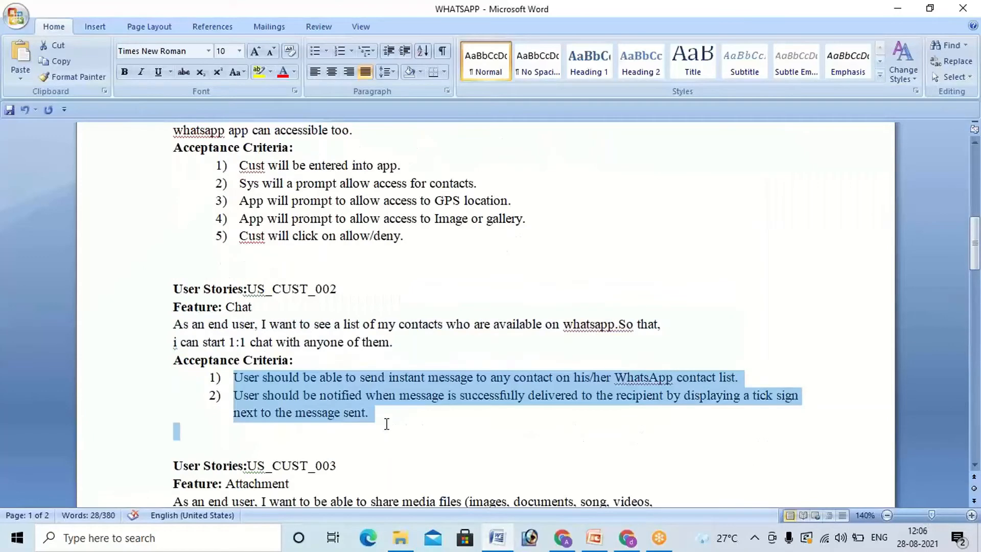
{"action": "left_click", "coordinate": [627, 540]}
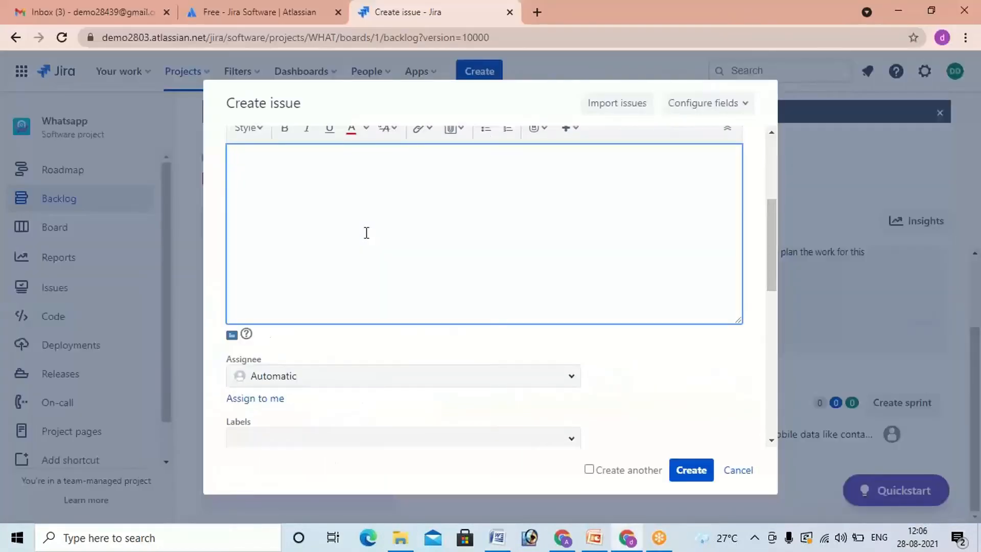
{"action": "type", "text": "1)\tUser should be able to send instant message to any contact on his/her WhatsApp contact list. 2)\tUser should be notified when message is successfully delivered to the recipient by displaying a tick sign next to the message sent."}
Step: Set the chat story's fix version to version 1.0 and create the issue
{"action": "scroll", "coordinate": [372, 337], "scroll_direction": "down", "scroll_amount": 3}
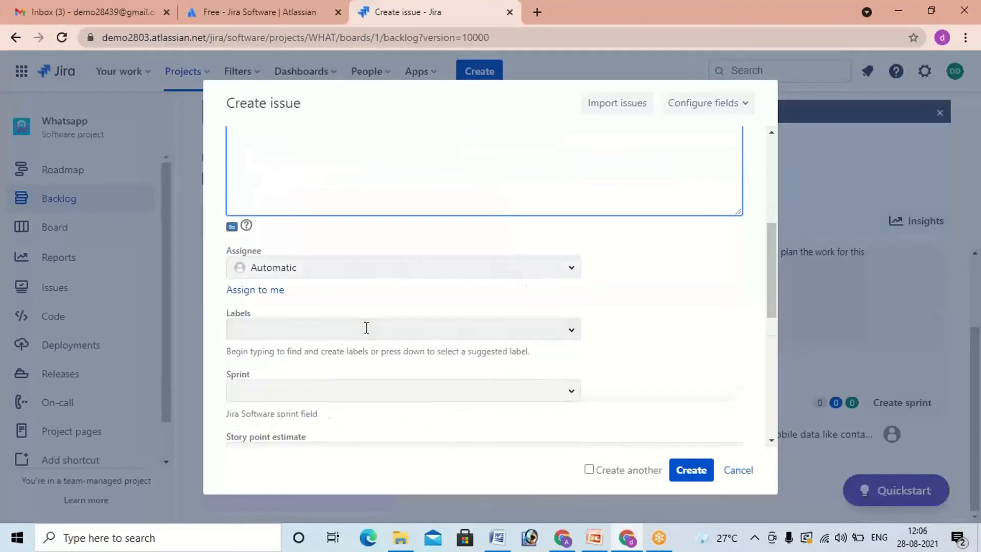
{"action": "scroll", "coordinate": [368, 330], "scroll_direction": "down", "scroll_amount": 5}
{"action": "scroll", "coordinate": [376, 327], "scroll_direction": "up", "scroll_amount": 2}
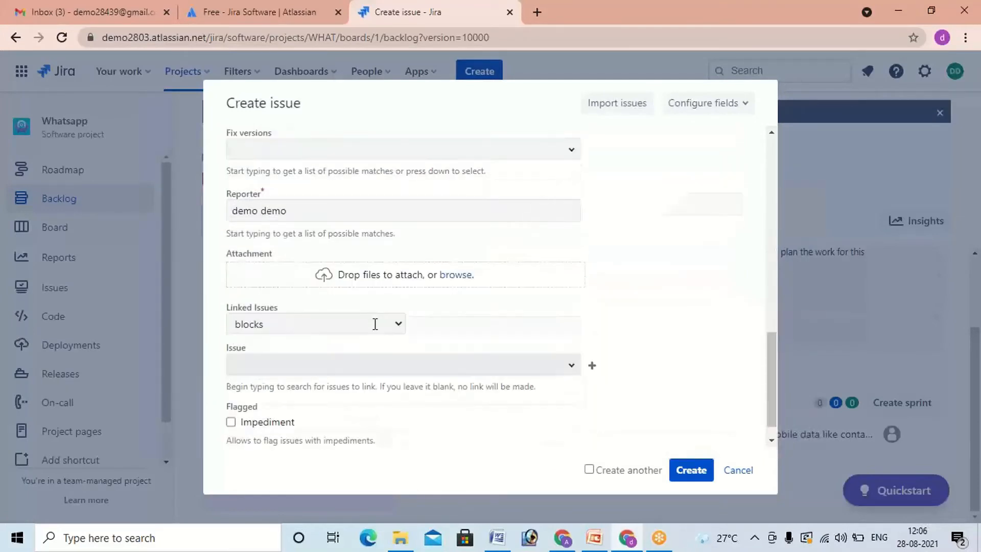
{"action": "left_click", "coordinate": [570, 268]}
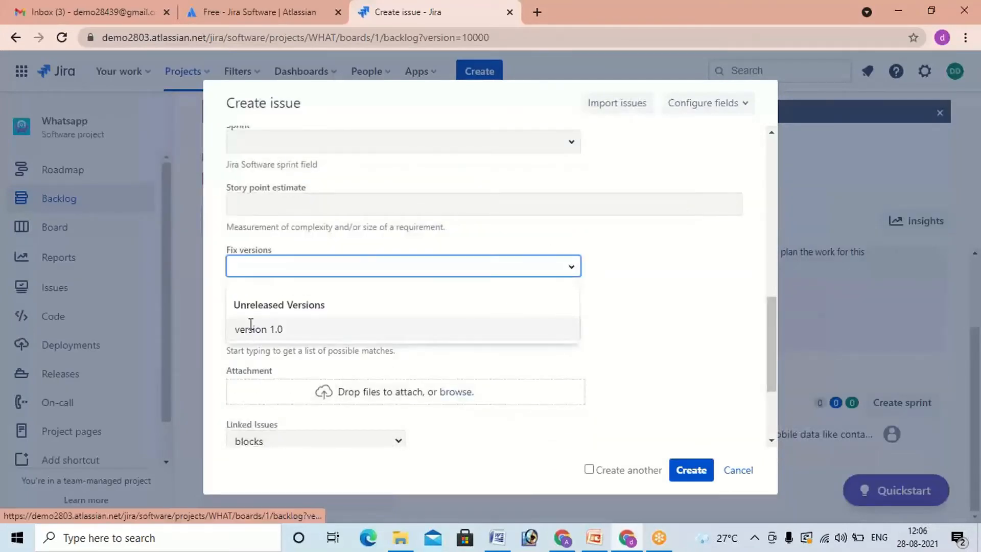
{"action": "left_click", "coordinate": [248, 329]}
{"action": "scroll", "coordinate": [636, 415], "scroll_direction": "down", "scroll_amount": 3}
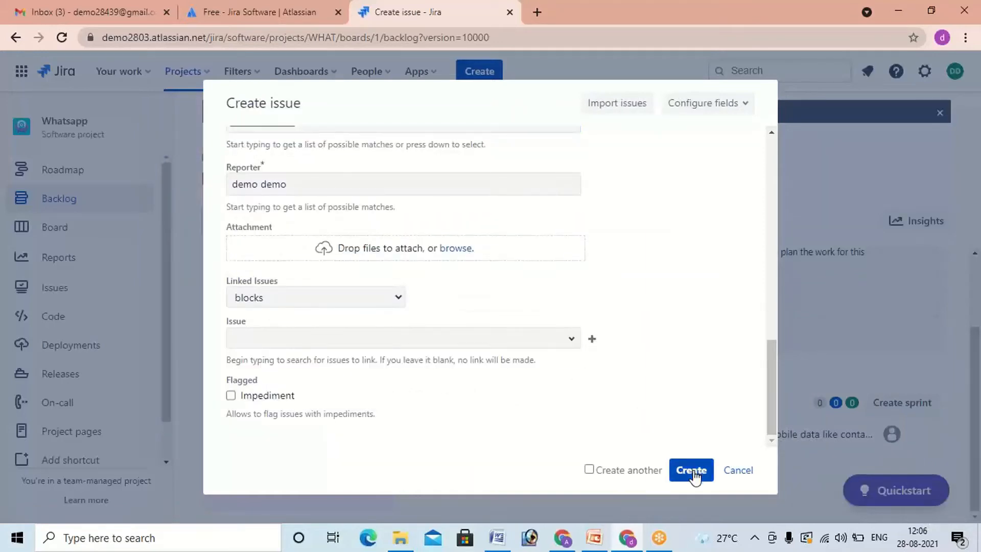
{"action": "left_click", "coordinate": [692, 470]}
{"action": "scroll", "coordinate": [416, 339], "scroll_direction": "up", "scroll_amount": 3}
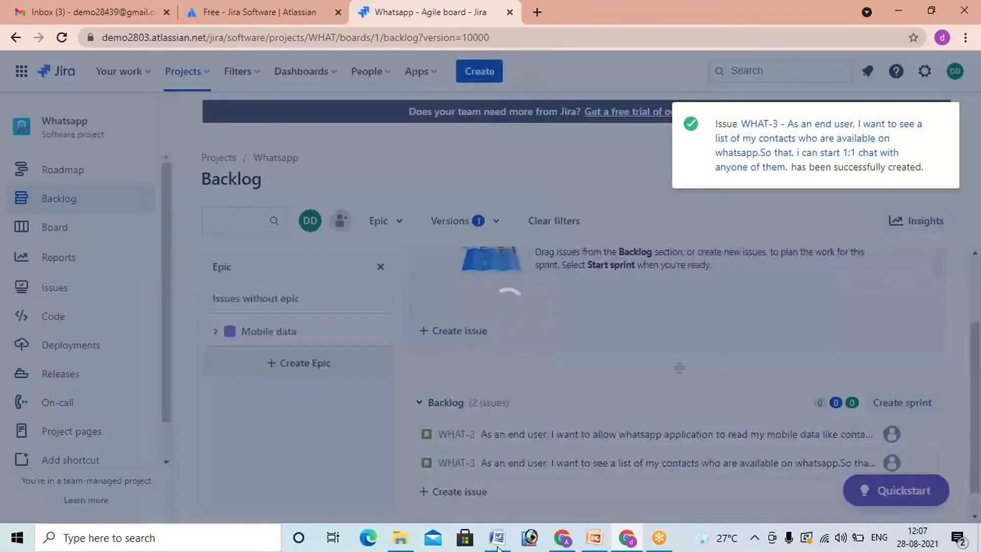
Step: Start another Jira story and copy the US_CUST_003 sentence about sharing media files from Word into its Summary
{"action": "left_click", "coordinate": [498, 546]}
{"action": "scroll", "coordinate": [318, 447], "scroll_direction": "down", "scroll_amount": 4}
{"action": "left_click_drag", "start_coordinate": [173, 311], "coordinate": [786, 335]}
{"action": "key", "text": "ctrl+c"}
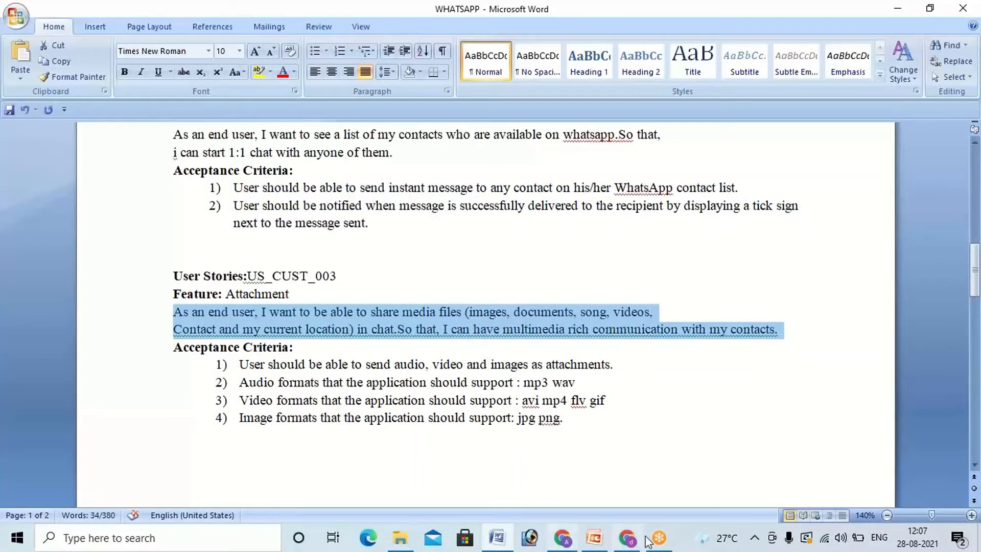
{"action": "key", "text": "alt+Tab"}
{"action": "left_click", "coordinate": [314, 287]}
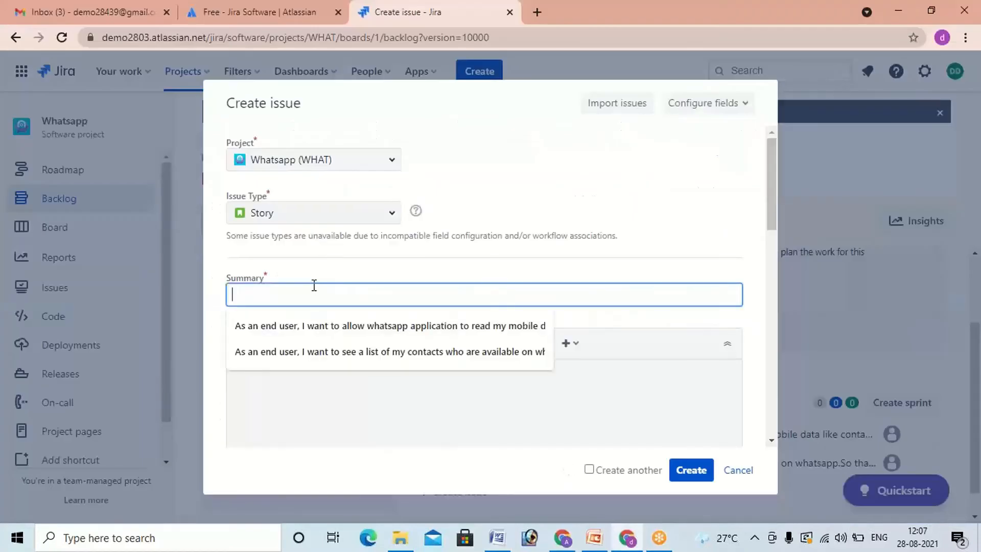
{"action": "key", "text": "ctrl+v"}
Step: Copy the four acceptance criteria of US_CUST_003 on audio, video and image attachments from Word into the Jira story's Description
{"action": "left_click", "coordinate": [325, 401]}
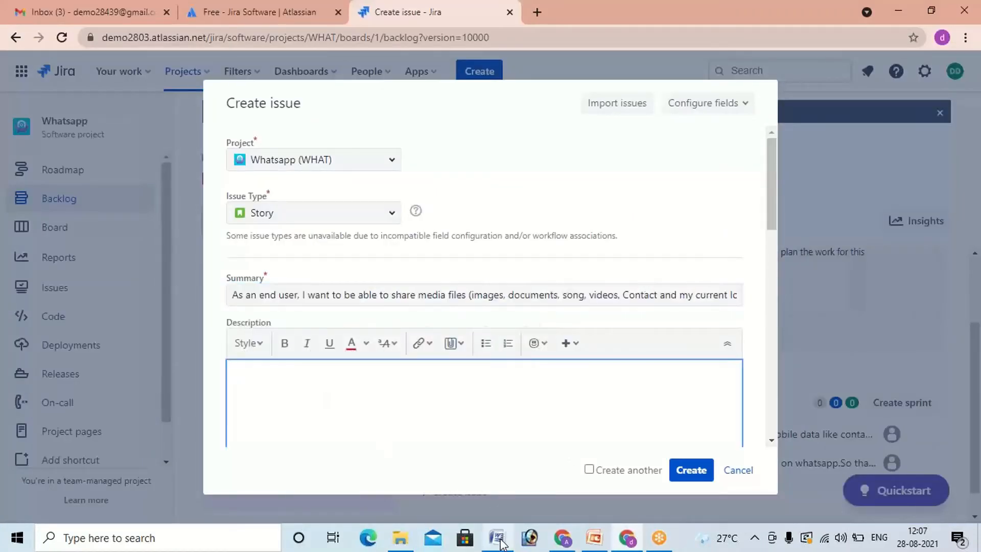
{"action": "key", "text": "alt+Tab"}
{"action": "left_click_drag", "start_coordinate": [239, 364], "coordinate": [558, 418]}
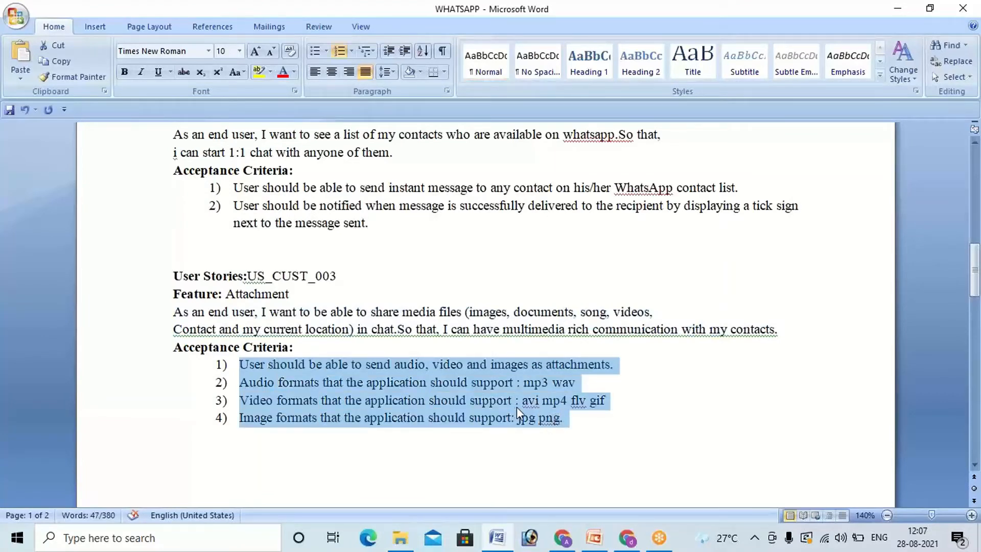
{"action": "key", "text": "ctrl+v"}
{"action": "key", "text": "ctrl+z"}
{"action": "key", "text": "ctrl+c"}
{"action": "left_click", "coordinate": [625, 539]}
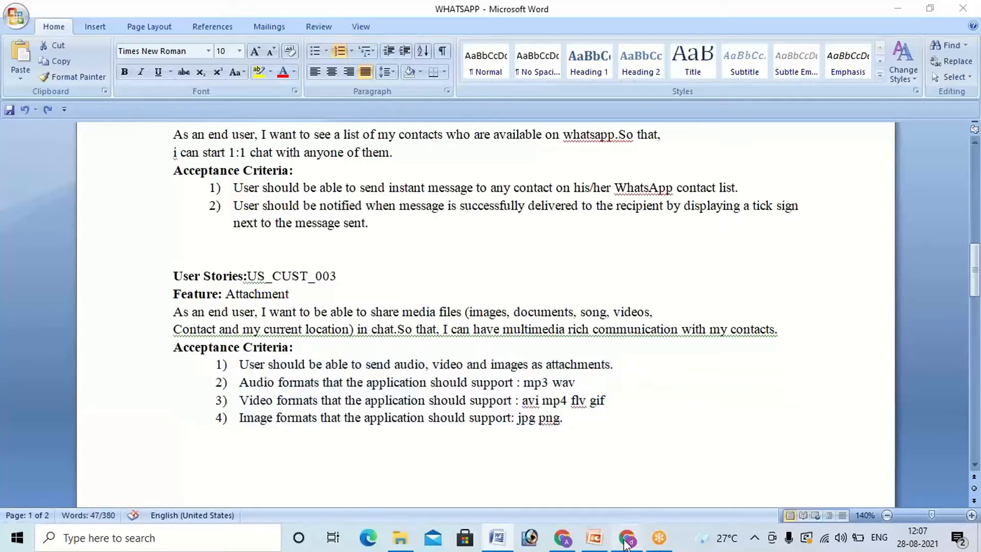
{"action": "left_click", "coordinate": [510, 385]}
{"action": "scroll", "coordinate": [510, 385], "scroll_direction": "down", "scroll_amount": 1}
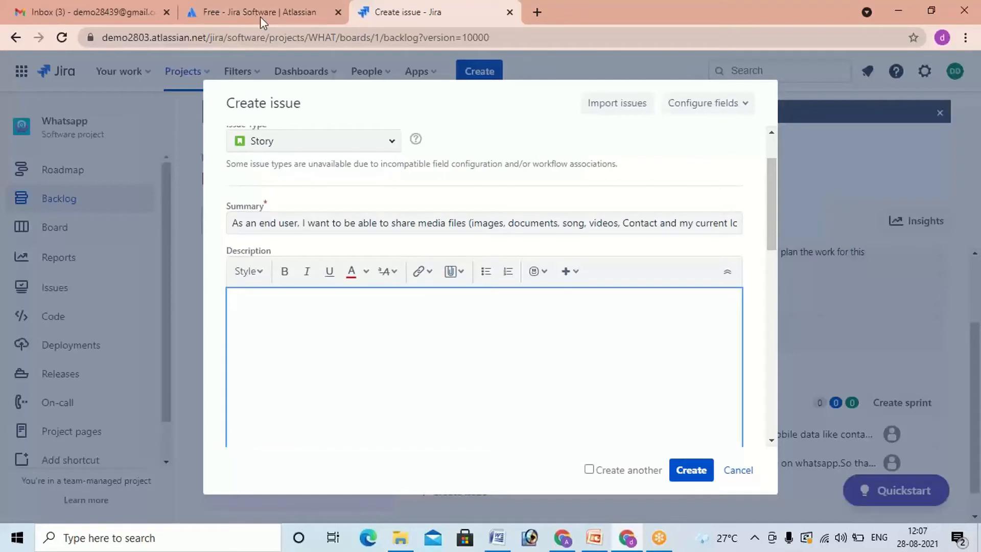
{"action": "key", "text": "alt+Tab"}
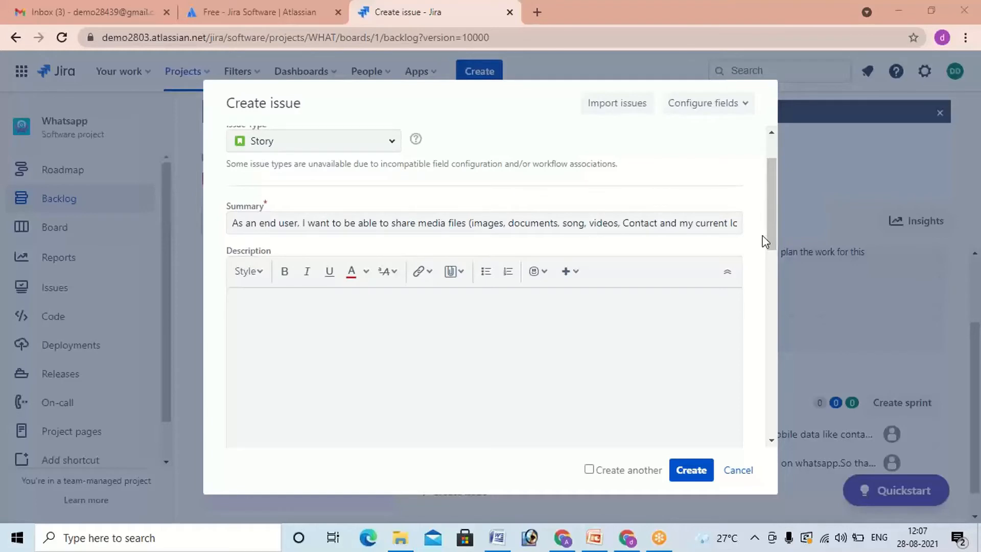
{"action": "left_click", "coordinate": [448, 313]}
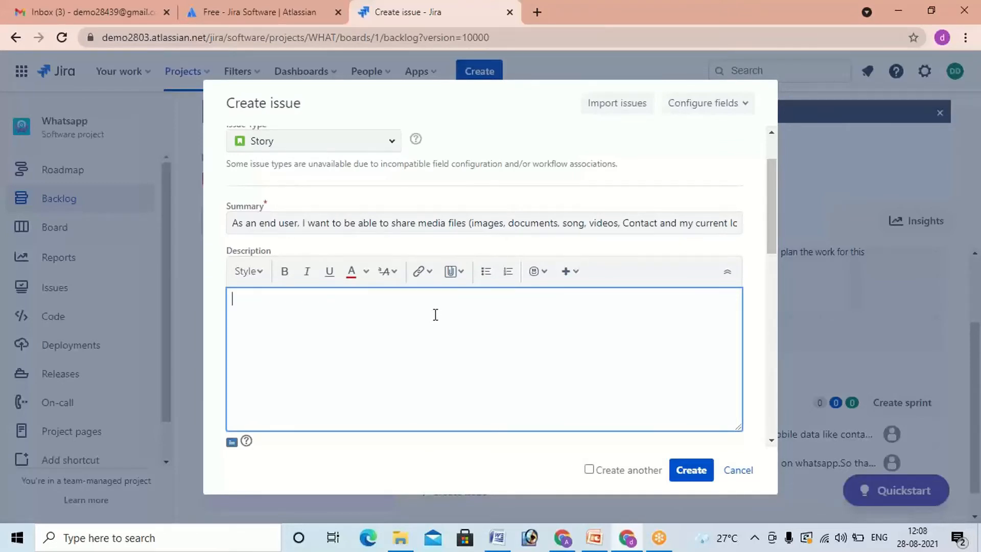
{"action": "key", "text": "ctrl+v"}
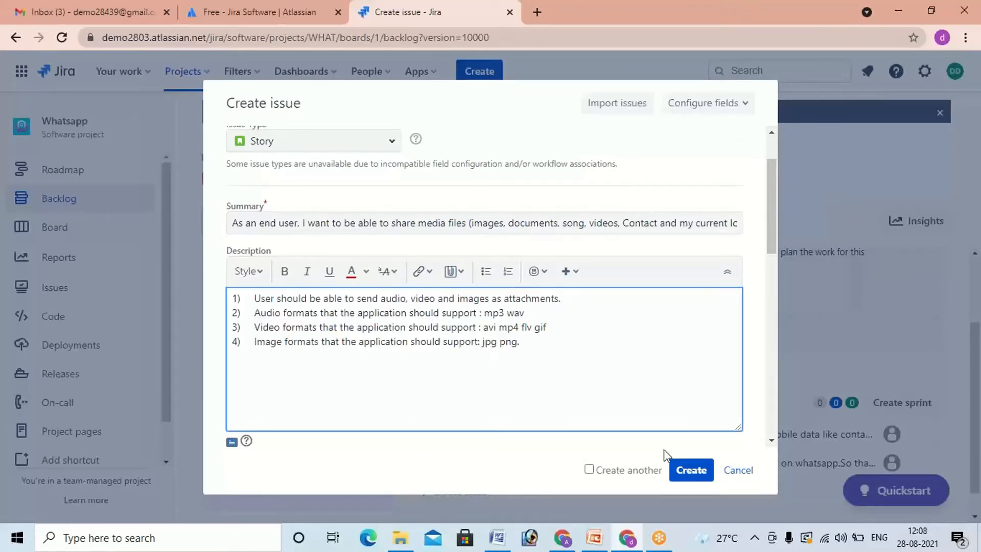
Step: Set the media-sharing story's fix version to version 1.0 and create the issue
{"action": "scroll", "coordinate": [492, 366], "scroll_direction": "down", "scroll_amount": 10}
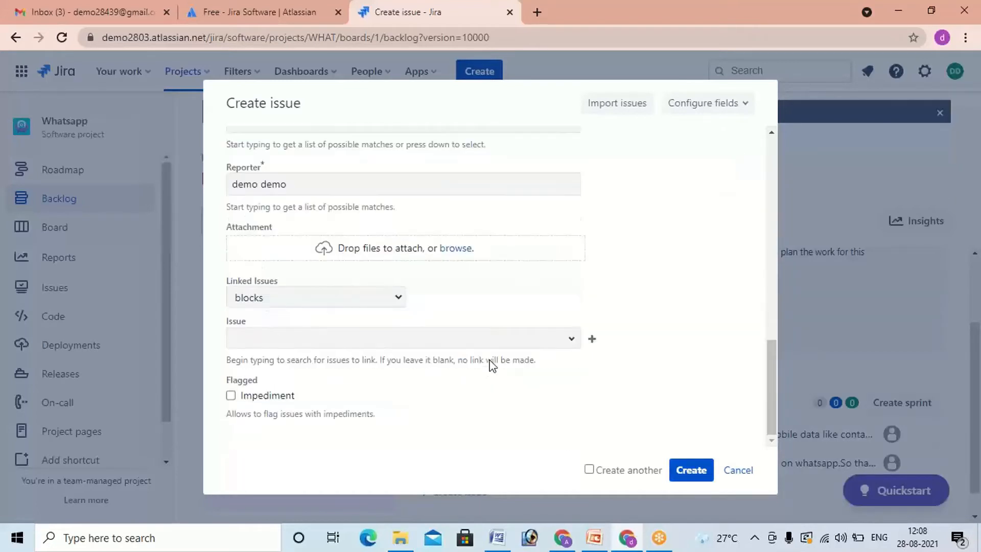
{"action": "left_click", "coordinate": [573, 345]}
{"action": "left_click", "coordinate": [655, 372]}
{"action": "scroll", "coordinate": [624, 145], "scroll_direction": "up", "scroll_amount": 3}
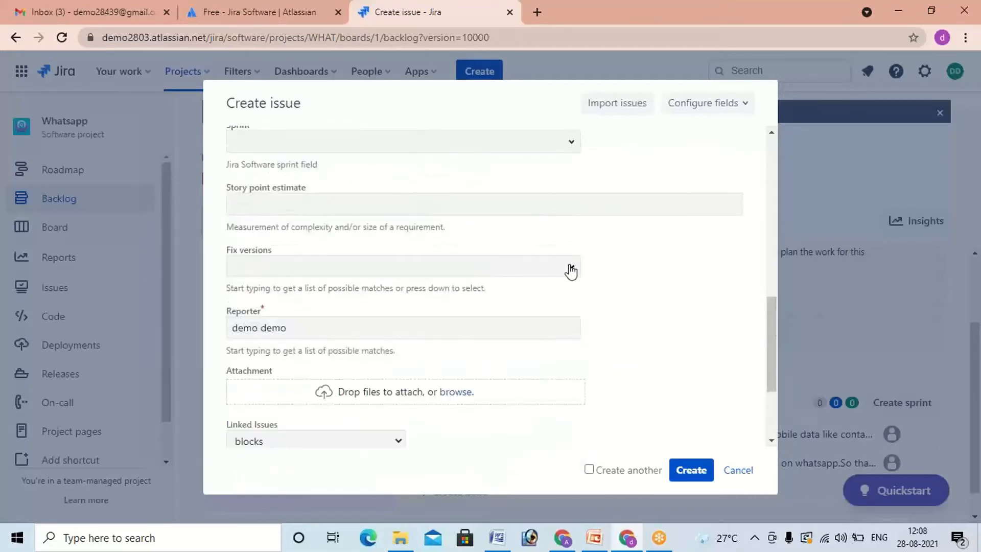
{"action": "left_click", "coordinate": [570, 269]}
{"action": "left_click", "coordinate": [274, 331]}
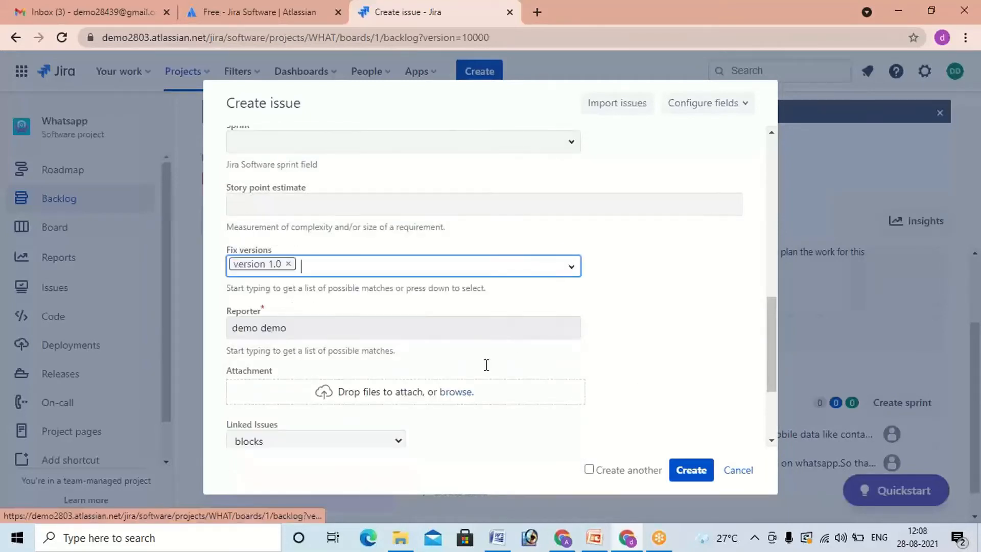
{"action": "left_click", "coordinate": [691, 470]}
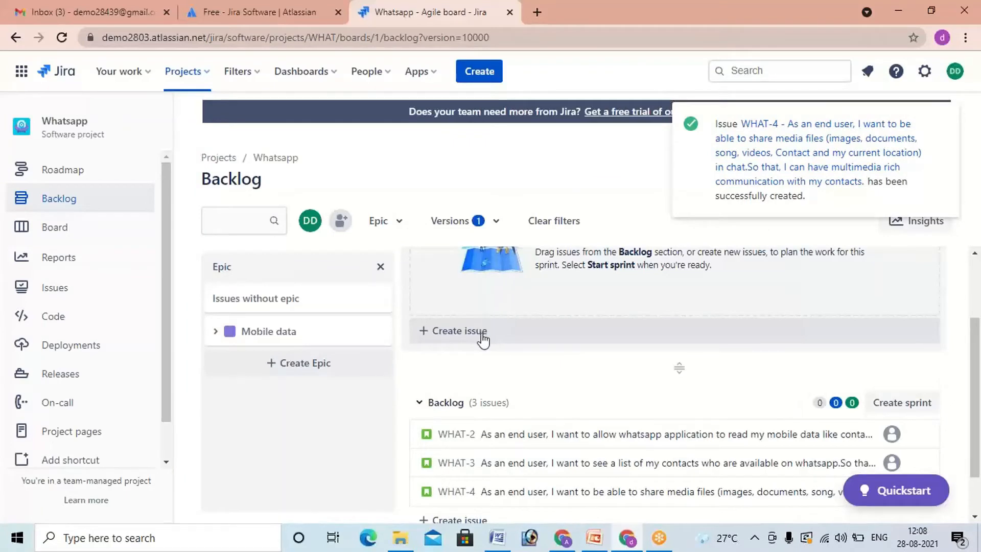
{"action": "scroll", "coordinate": [481, 332], "scroll_direction": "down", "scroll_amount": 1}
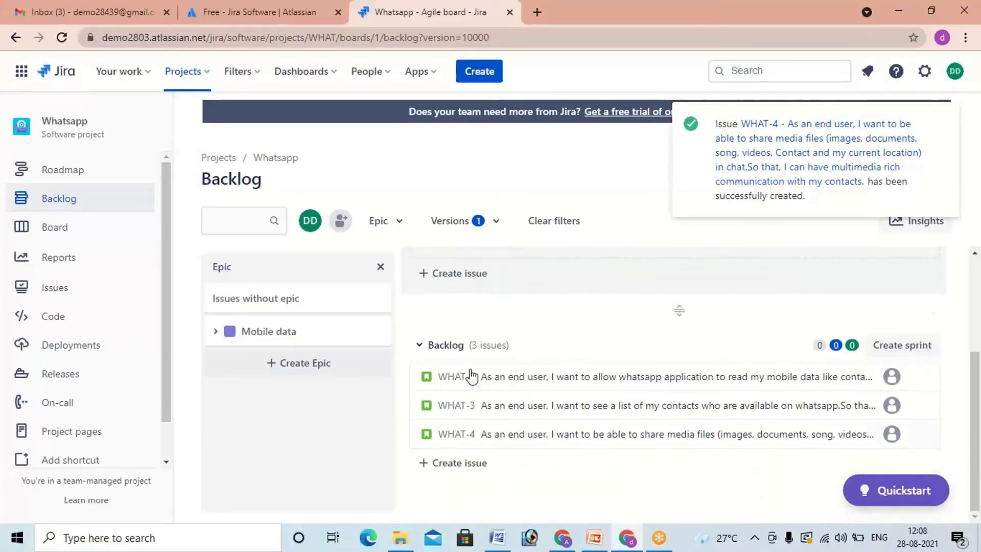
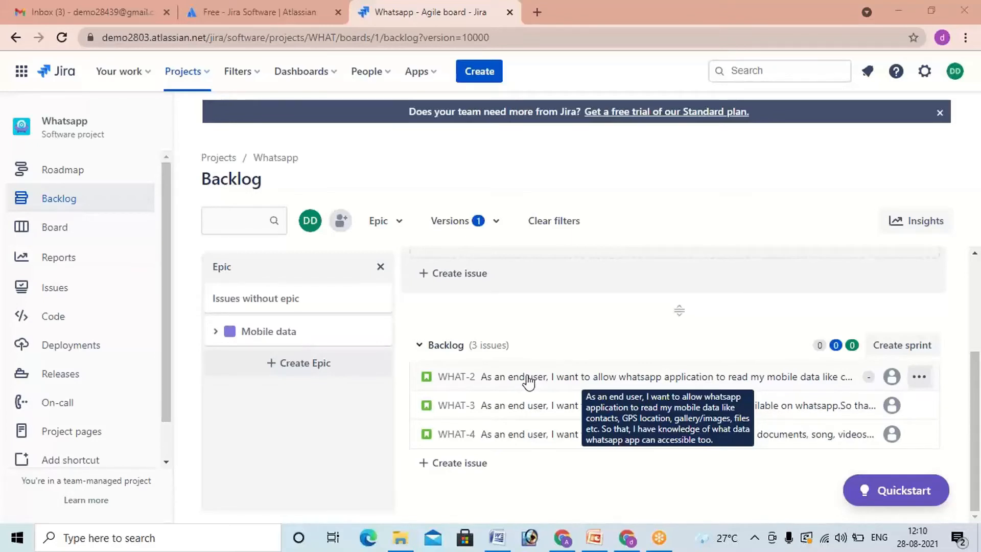
Step: Open the mobile data access story WHAT-2 from the backlog and assign it to your own account
{"action": "left_click", "coordinate": [527, 381]}
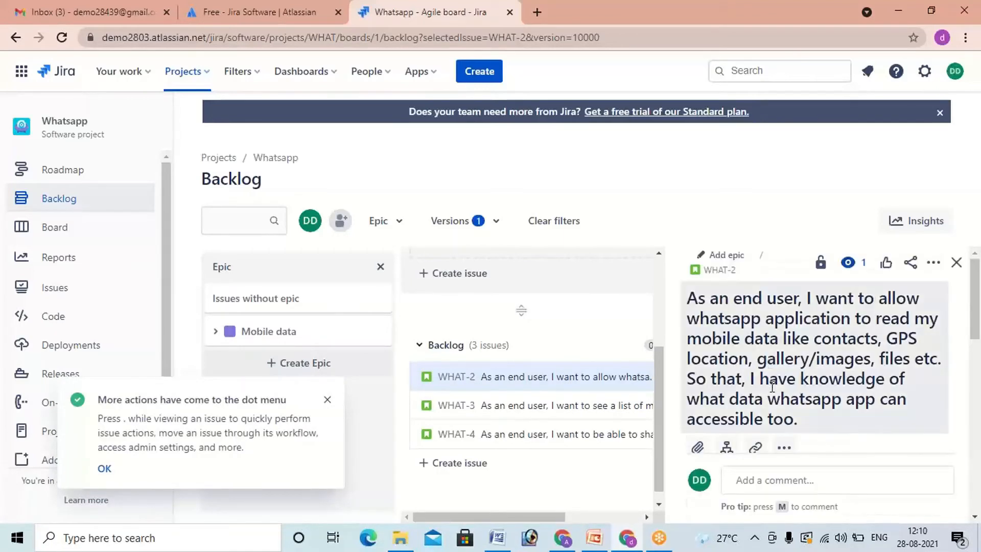
{"action": "scroll", "coordinate": [774, 386], "scroll_direction": "down", "scroll_amount": 3}
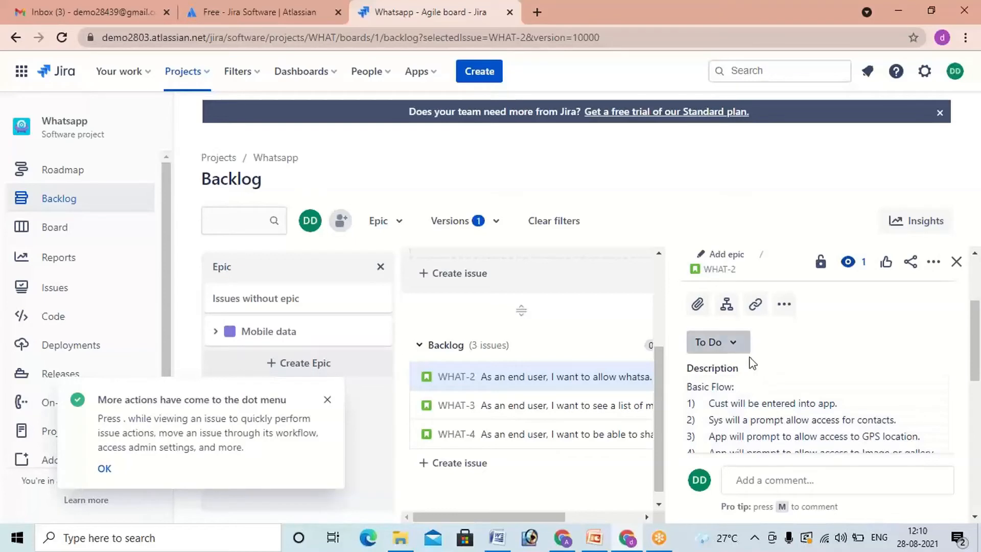
{"action": "scroll", "coordinate": [772, 387], "scroll_direction": "down", "scroll_amount": 3}
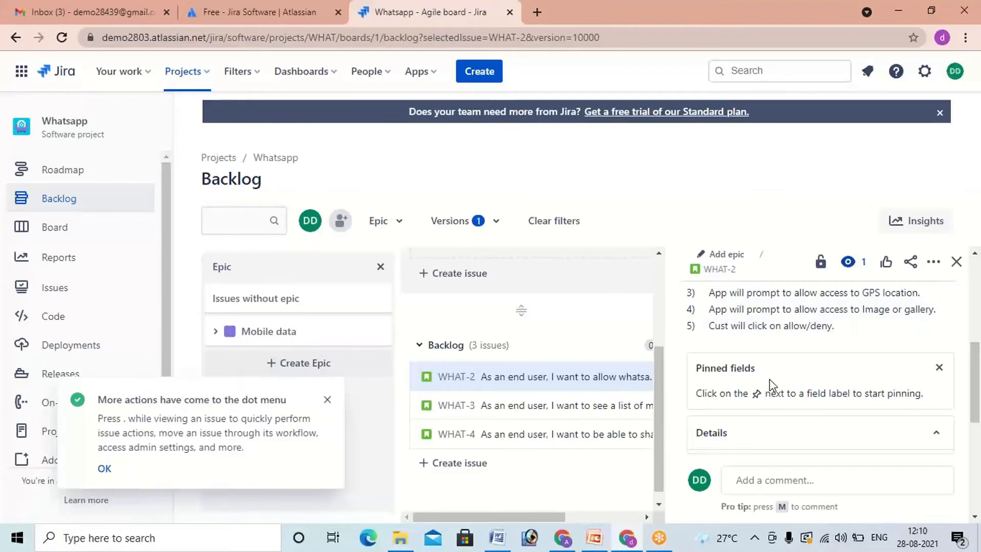
{"action": "scroll", "coordinate": [768, 387], "scroll_direction": "down", "scroll_amount": 1}
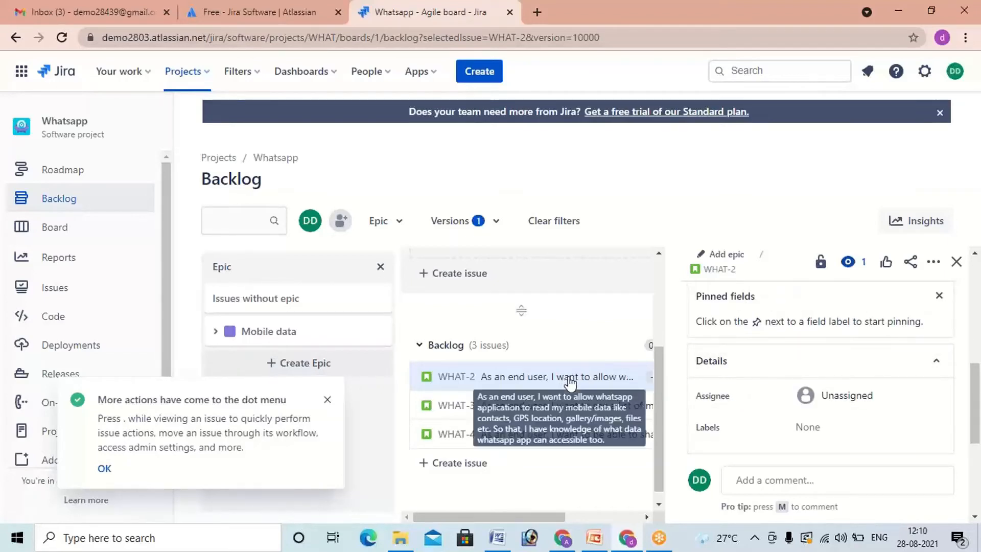
{"action": "left_click", "coordinate": [833, 399]}
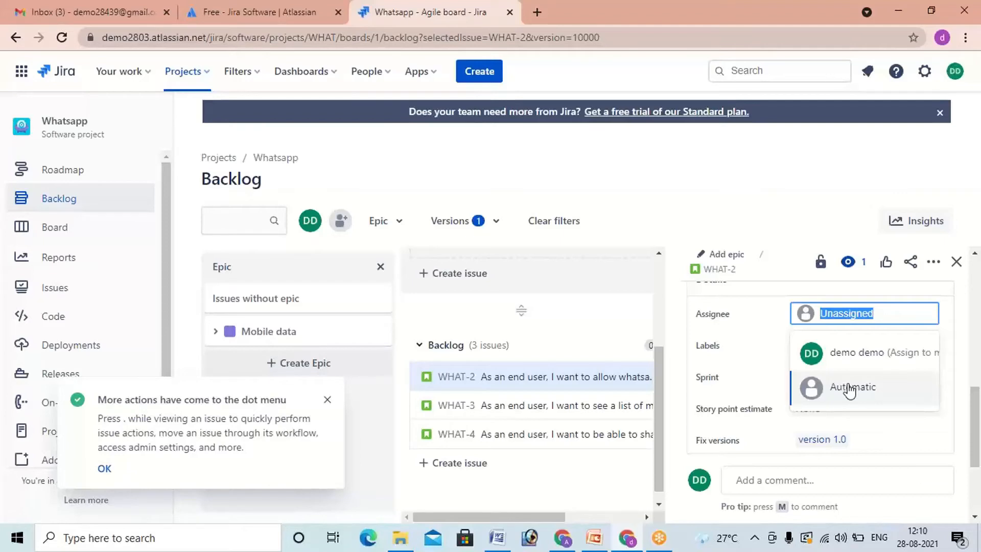
{"action": "left_click", "coordinate": [857, 358]}
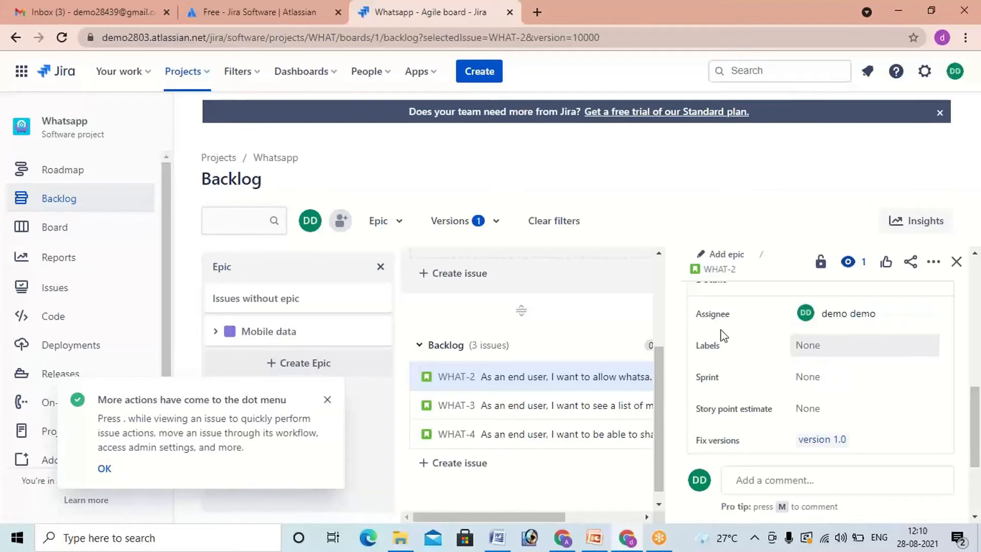
{"action": "scroll", "coordinate": [824, 339], "scroll_direction": "up", "scroll_amount": 2}
{"action": "mouse_move", "coordinate": [835, 389]}
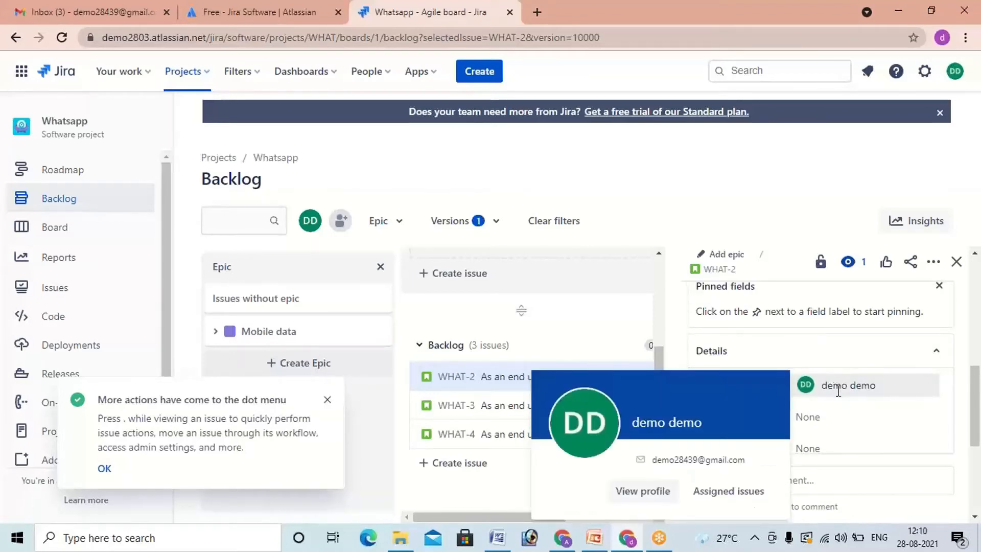
{"action": "scroll", "coordinate": [838, 391], "scroll_direction": "down", "scroll_amount": 2}
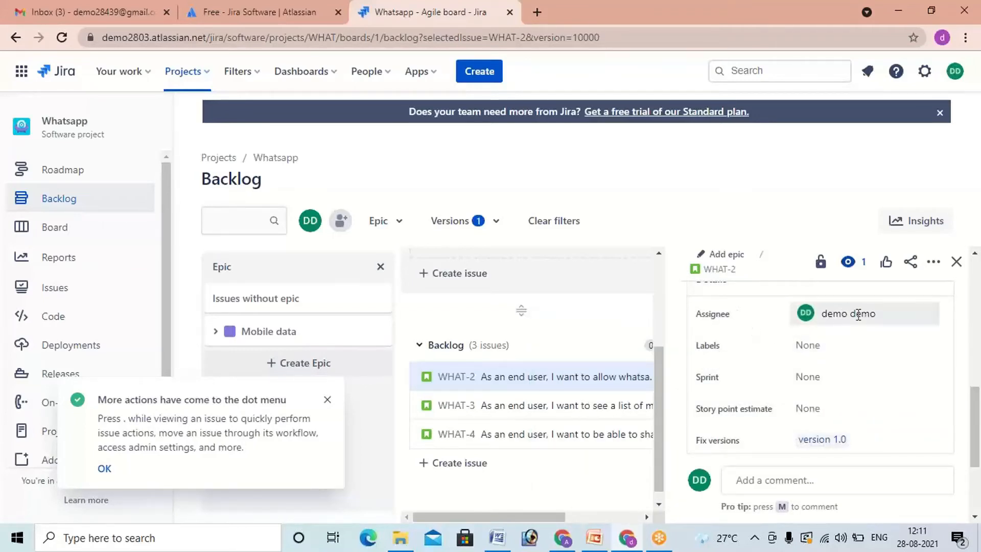
{"action": "mouse_move", "coordinate": [864, 315]}
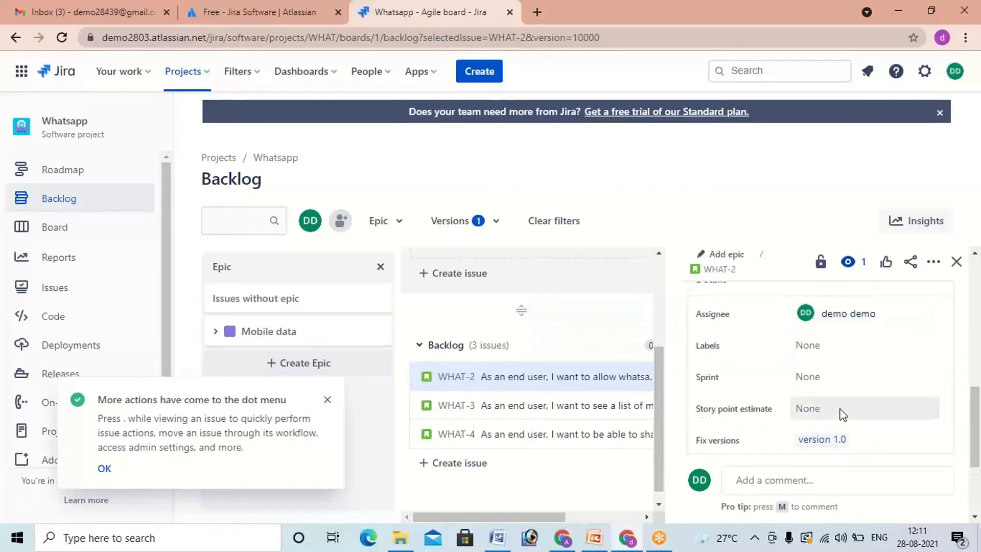
Step: Set the WHAT-2 story's story point estimate to 24 and close its details
{"action": "scroll", "coordinate": [839, 411], "scroll_direction": "down", "scroll_amount": 2}
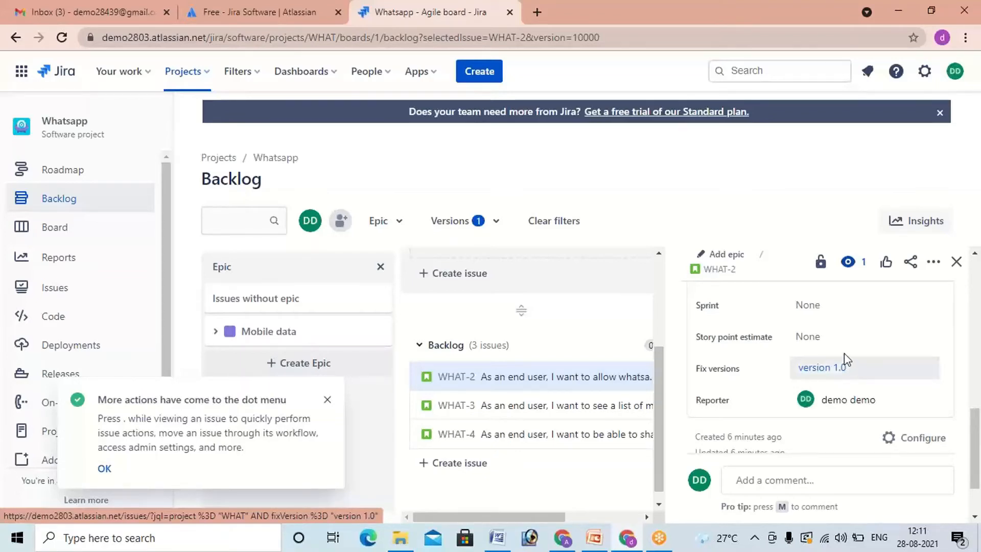
{"action": "left_click", "coordinate": [817, 337]}
{"action": "type", "text": "24"}
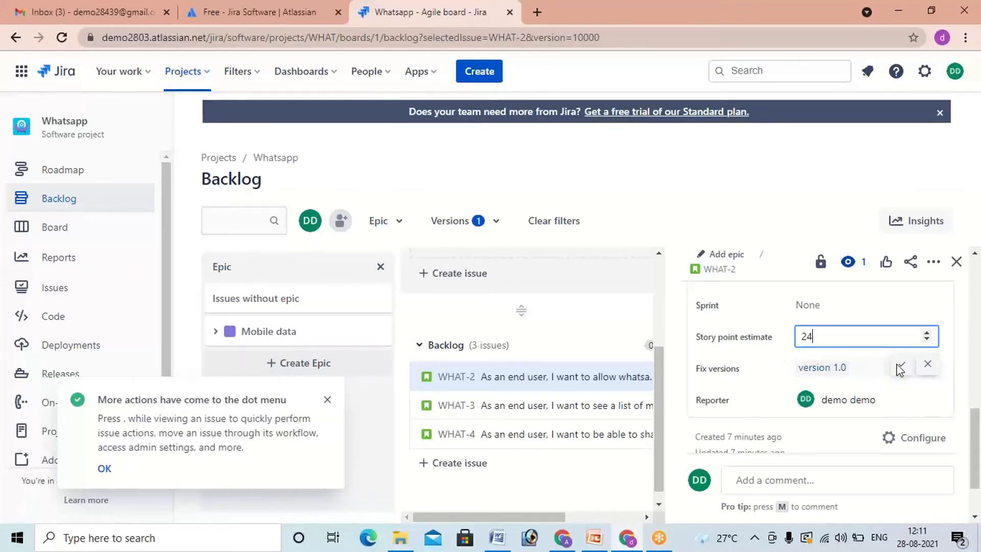
{"action": "left_click", "coordinate": [902, 365]}
{"action": "scroll", "coordinate": [902, 365], "scroll_direction": "down", "scroll_amount": 2}
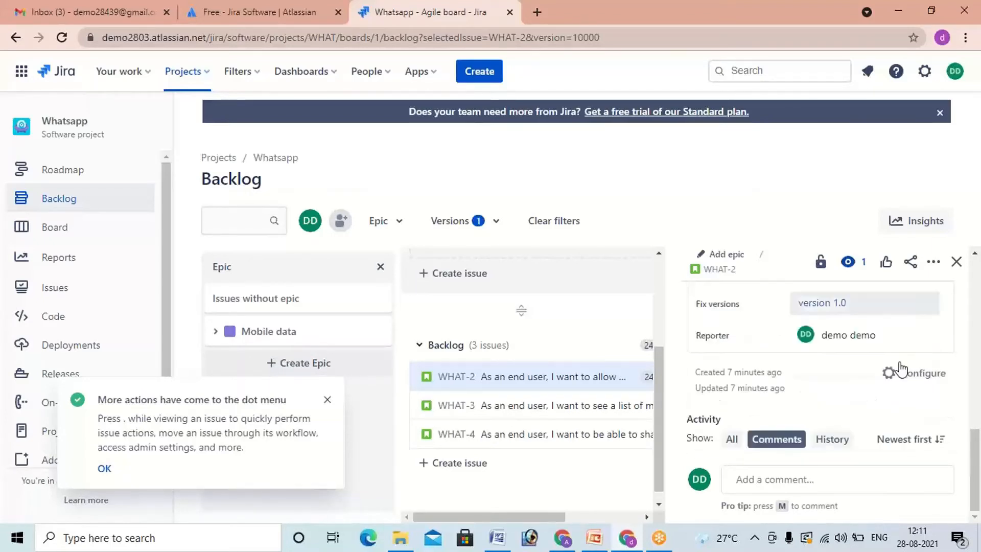
{"action": "scroll", "coordinate": [902, 364], "scroll_direction": "up", "scroll_amount": 2}
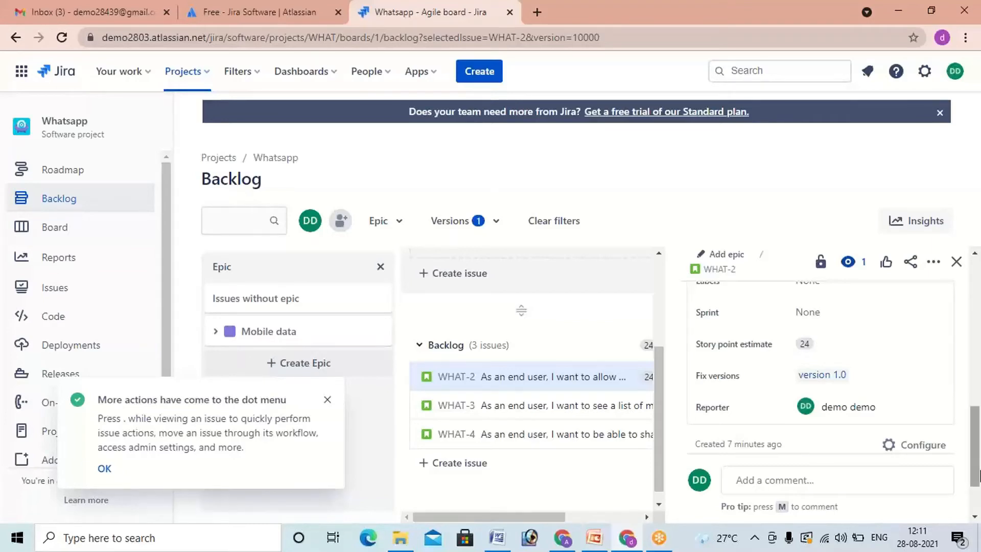
{"action": "scroll", "coordinate": [978, 478], "scroll_direction": "up", "scroll_amount": 2}
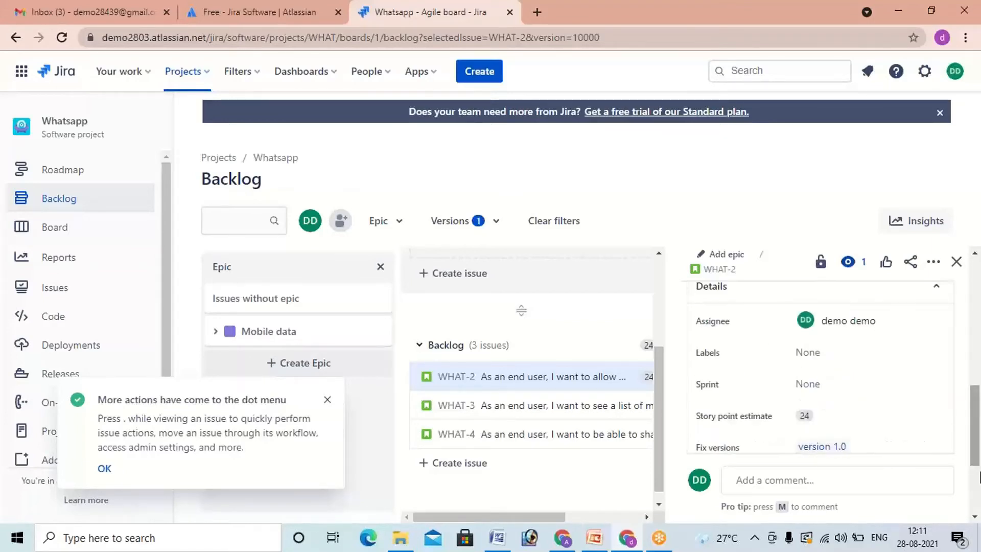
{"action": "left_click", "coordinate": [956, 261]}
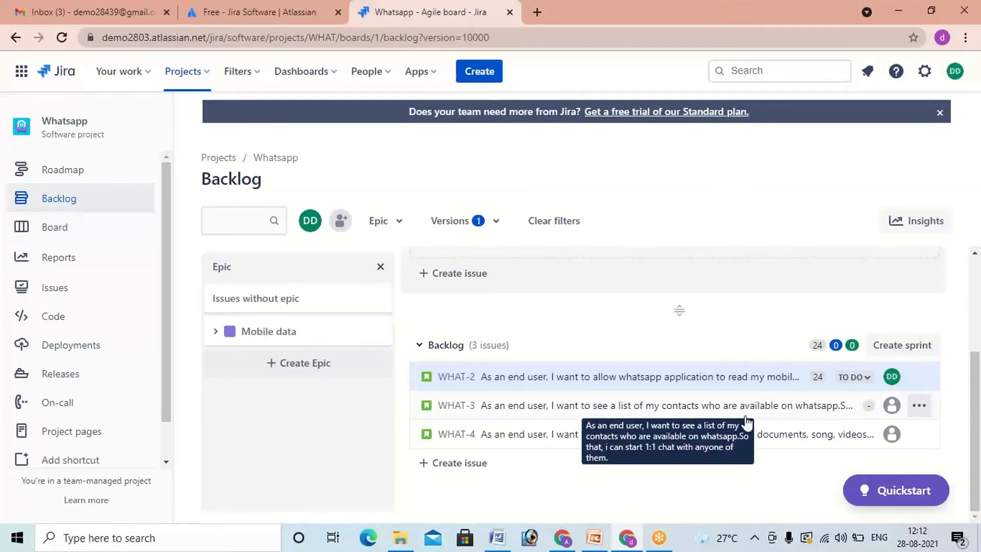
{"action": "left_click", "coordinate": [805, 472]}
{"action": "left_click", "coordinate": [472, 484]}
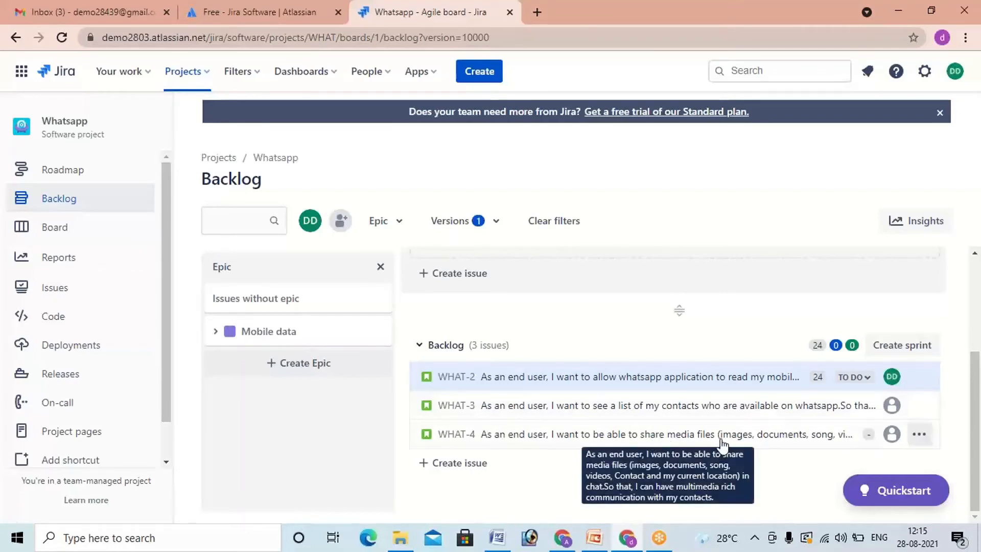
Step: Assign the contacts list story WHAT-3 to your own account and set its story point estimate to 16
{"action": "left_click", "coordinate": [721, 408]}
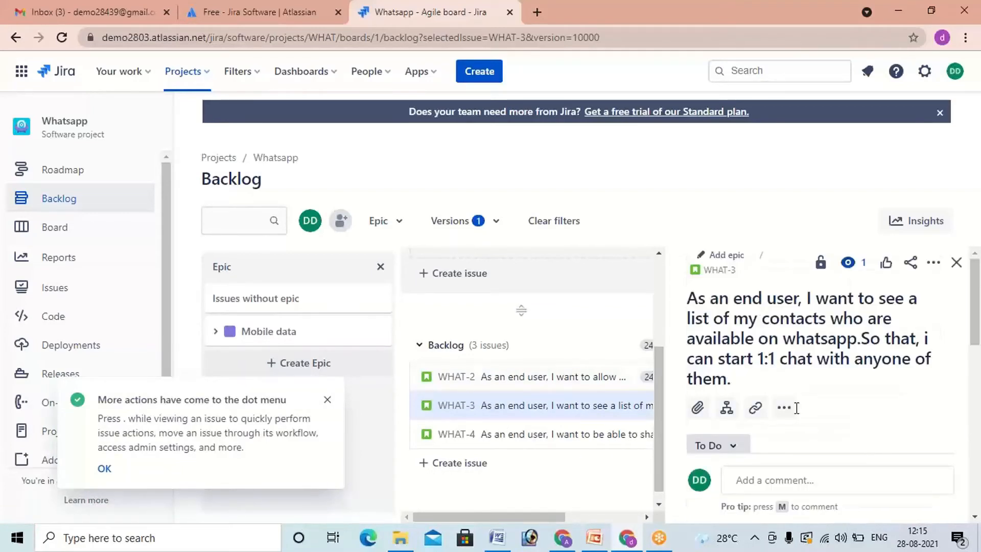
{"action": "scroll", "coordinate": [798, 414], "scroll_direction": "down", "scroll_amount": 5}
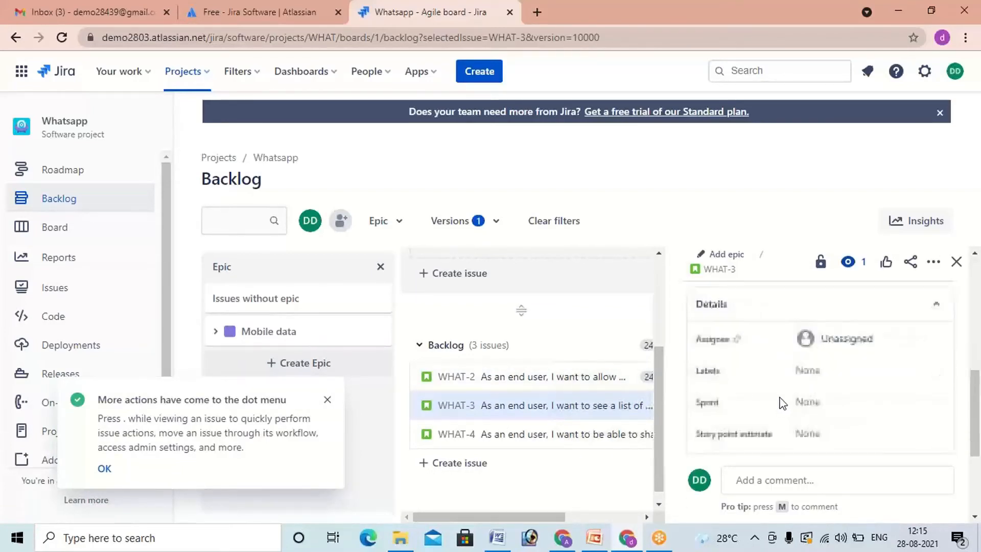
{"action": "left_click", "coordinate": [838, 347]}
{"action": "left_click", "coordinate": [828, 422]}
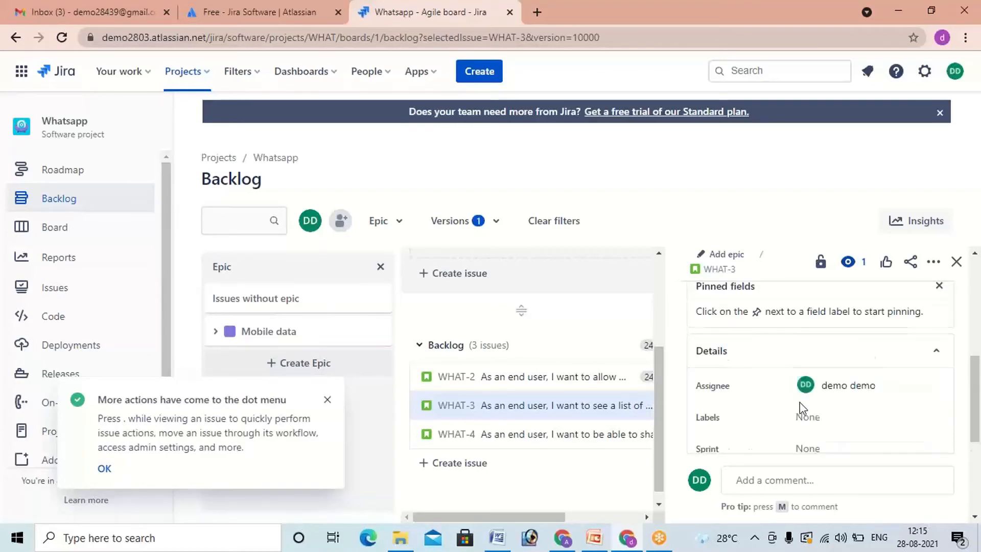
{"action": "scroll", "coordinate": [799, 402], "scroll_direction": "down", "scroll_amount": 3}
{"action": "left_click", "coordinate": [820, 336]}
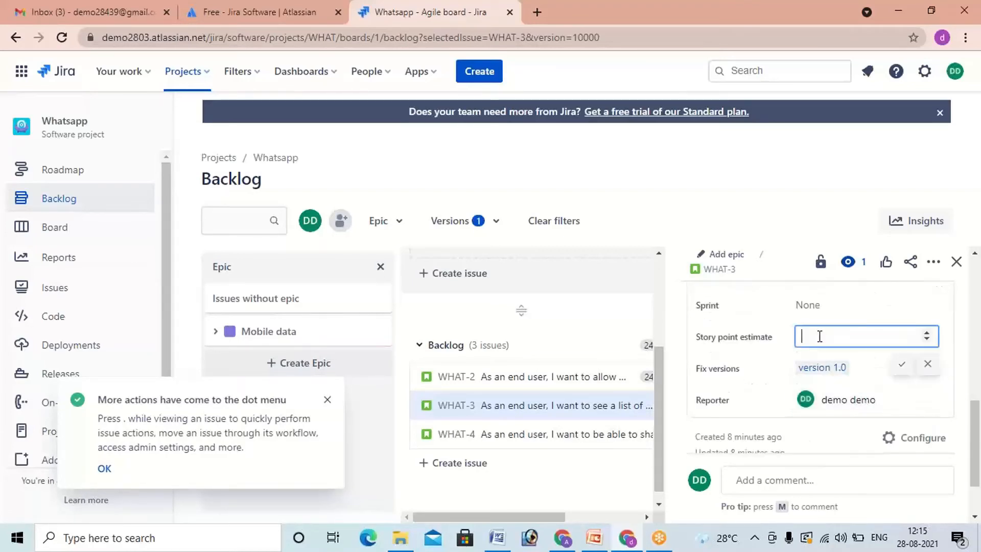
{"action": "type", "text": "16"}
{"action": "left_click", "coordinate": [901, 364]}
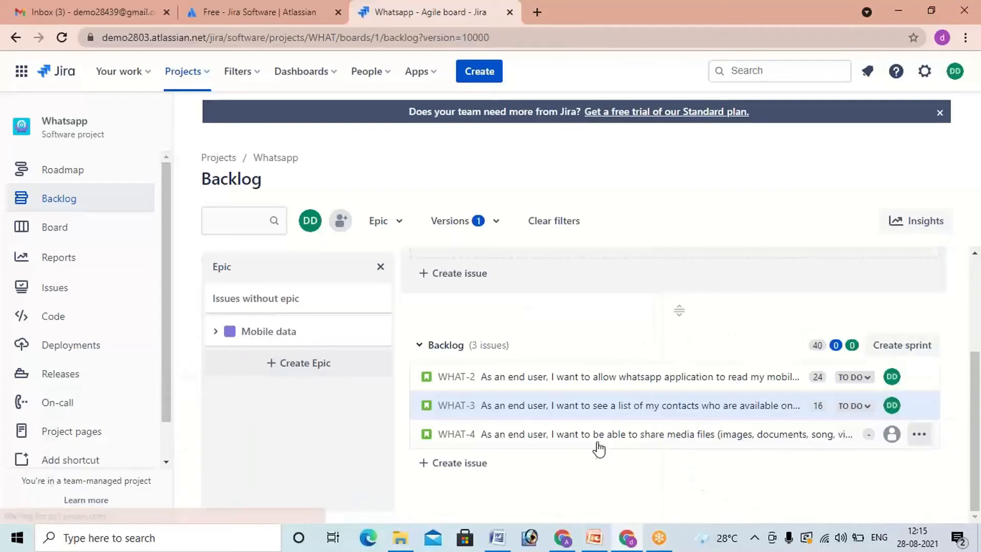
Step: Assign the media-sharing story WHAT-4 to your own account and set its story point estimate to 11
{"action": "left_click", "coordinate": [602, 440]}
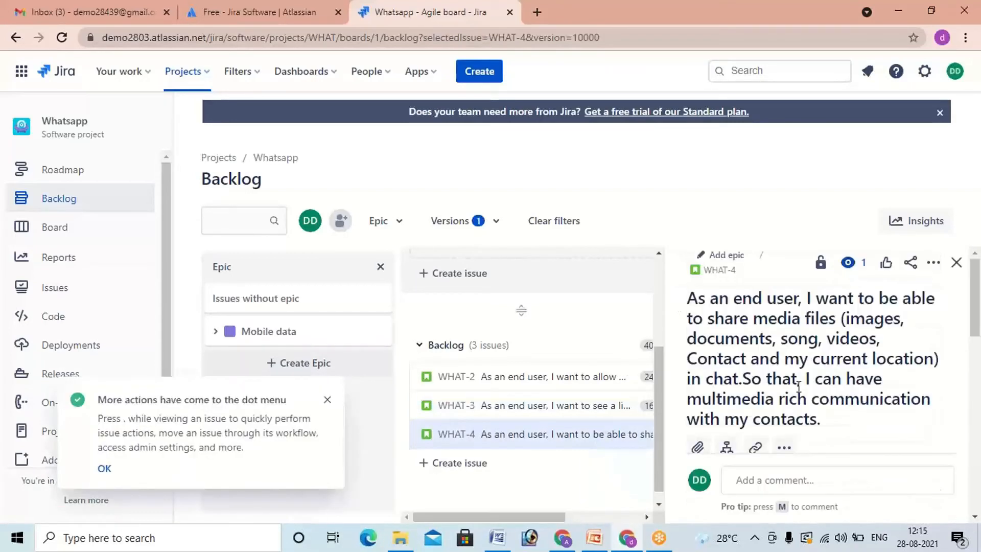
{"action": "scroll", "coordinate": [799, 400], "scroll_direction": "down", "scroll_amount": 5}
{"action": "scroll", "coordinate": [799, 400], "scroll_direction": "down", "scroll_amount": 3}
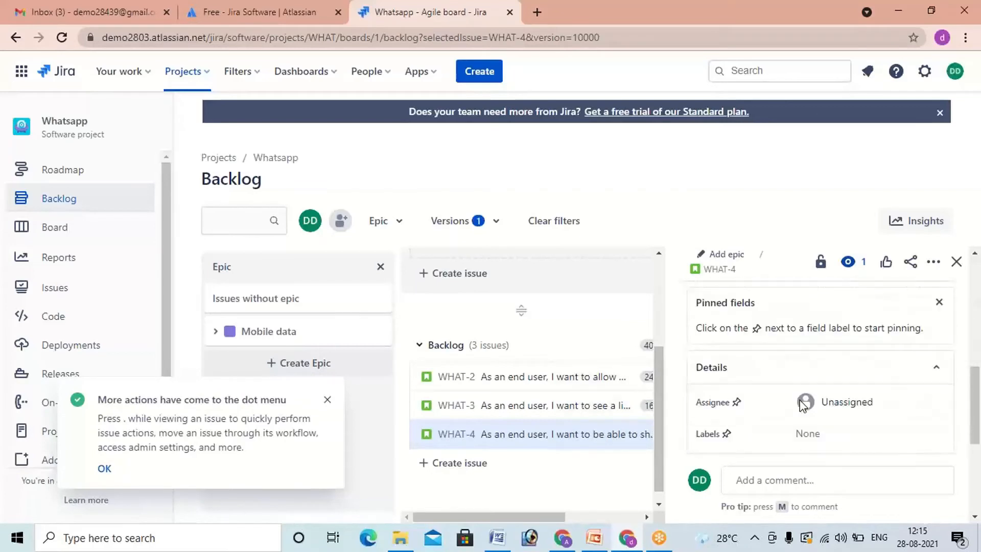
{"action": "left_click", "coordinate": [829, 364]}
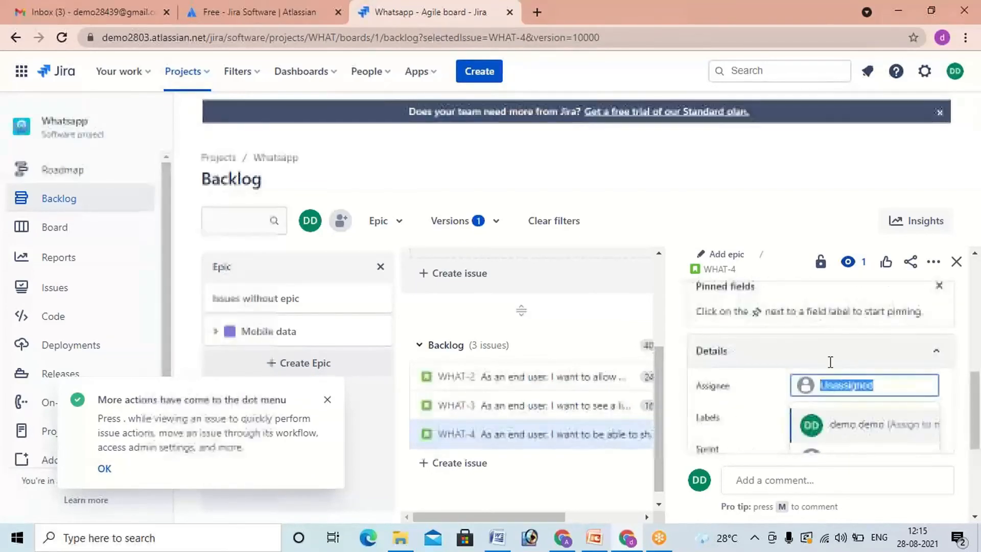
{"action": "key", "text": "Return"}
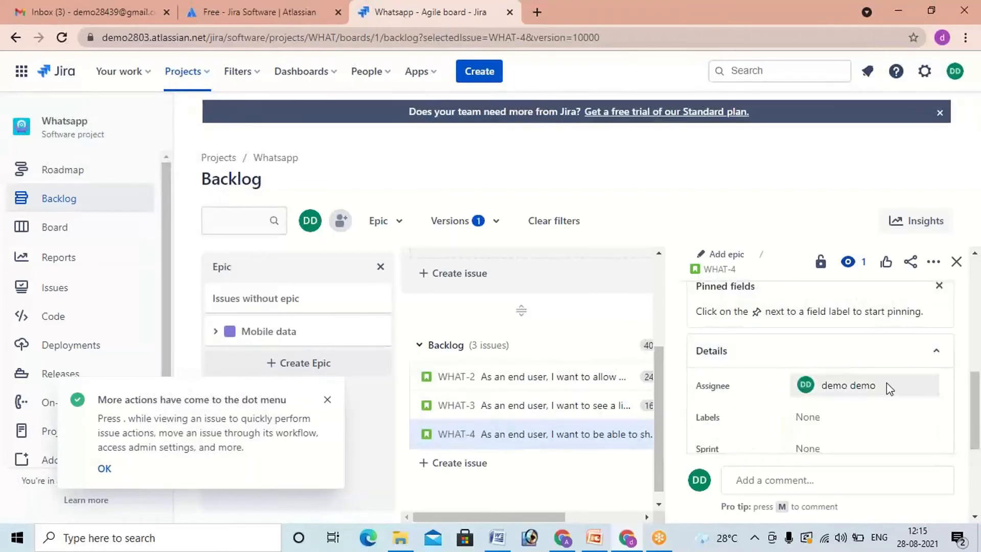
{"action": "scroll", "coordinate": [780, 404], "scroll_direction": "down", "scroll_amount": 1}
{"action": "left_click", "coordinate": [821, 409]}
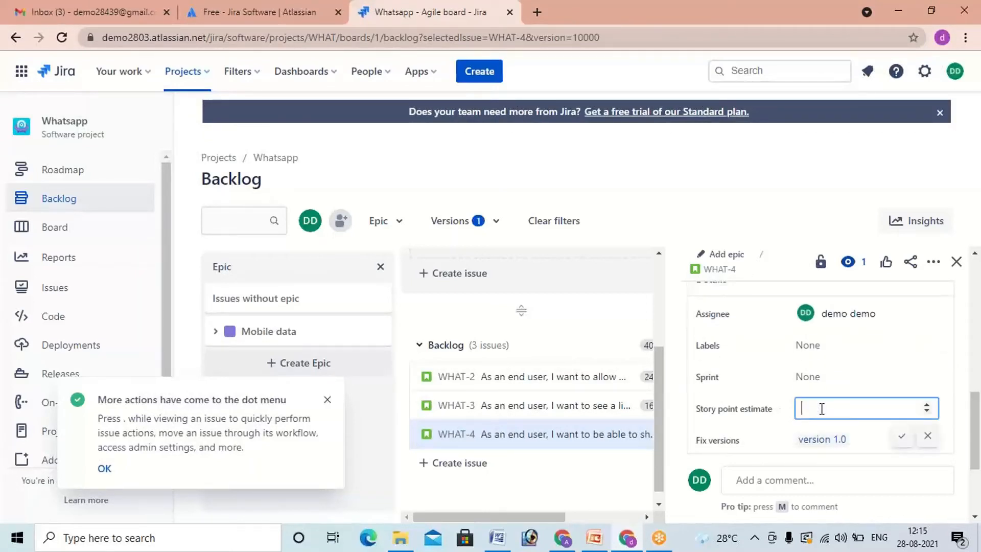
{"action": "type", "text": "11"}
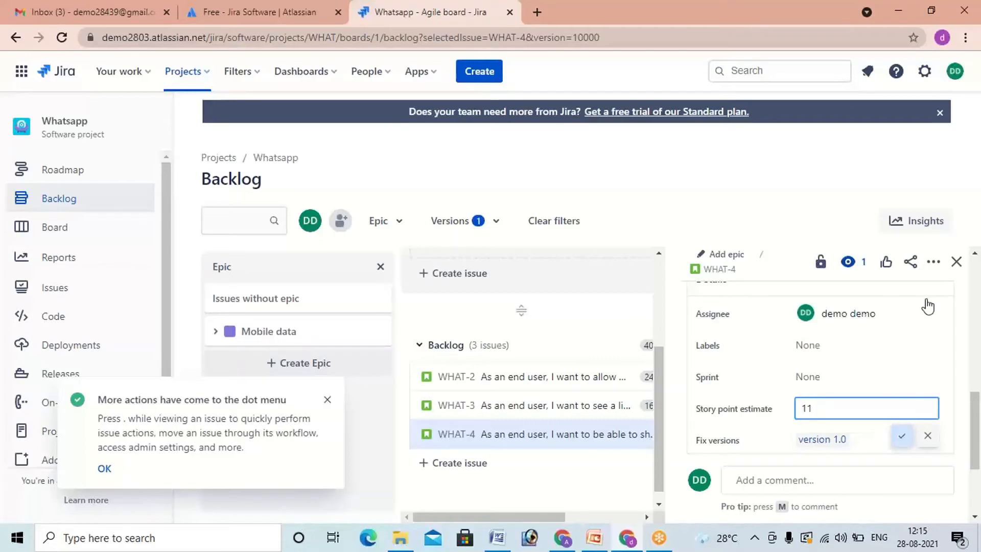
{"action": "left_click", "coordinate": [955, 264]}
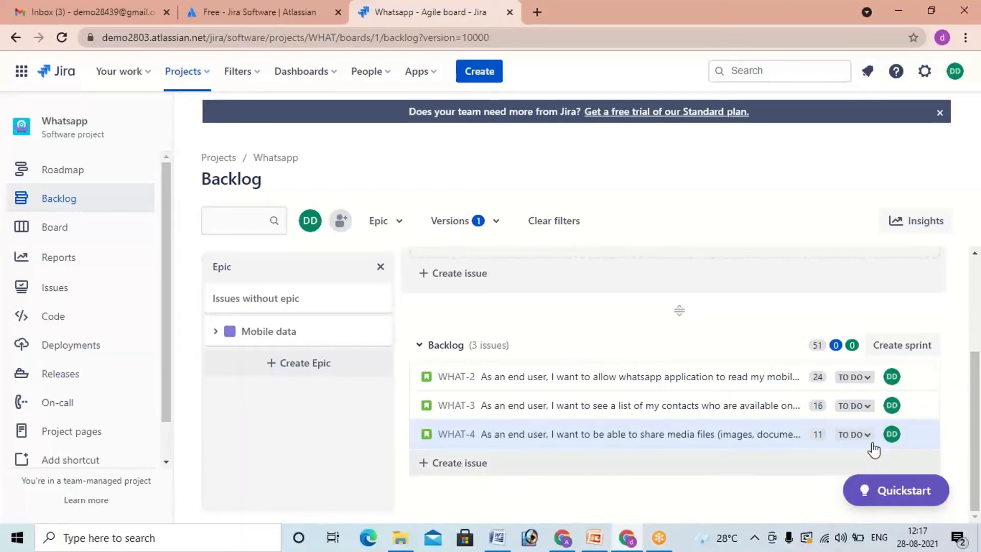
Step: Create a new empty sprint above the backlog's three stories
{"action": "left_click", "coordinate": [889, 353]}
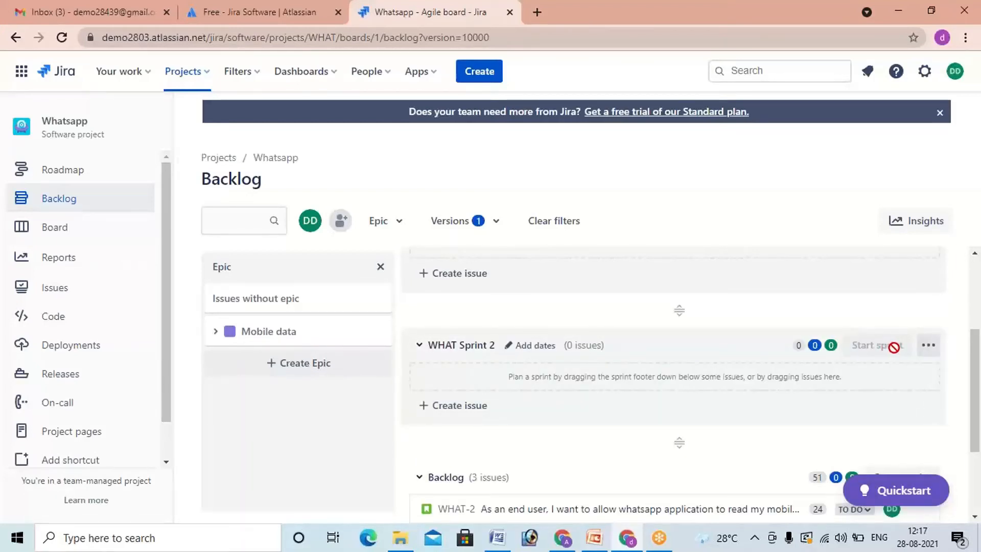
{"action": "scroll", "coordinate": [895, 348], "scroll_direction": "down", "scroll_amount": 3}
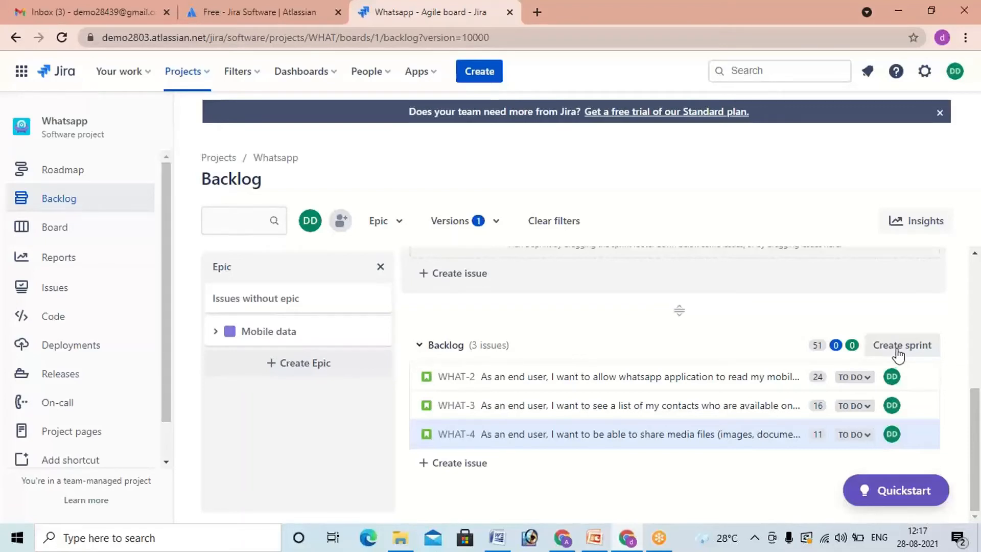
Step: Reopen the WHAT-2 story to check its description and story point estimate, and close its details
{"action": "left_click", "coordinate": [779, 383]}
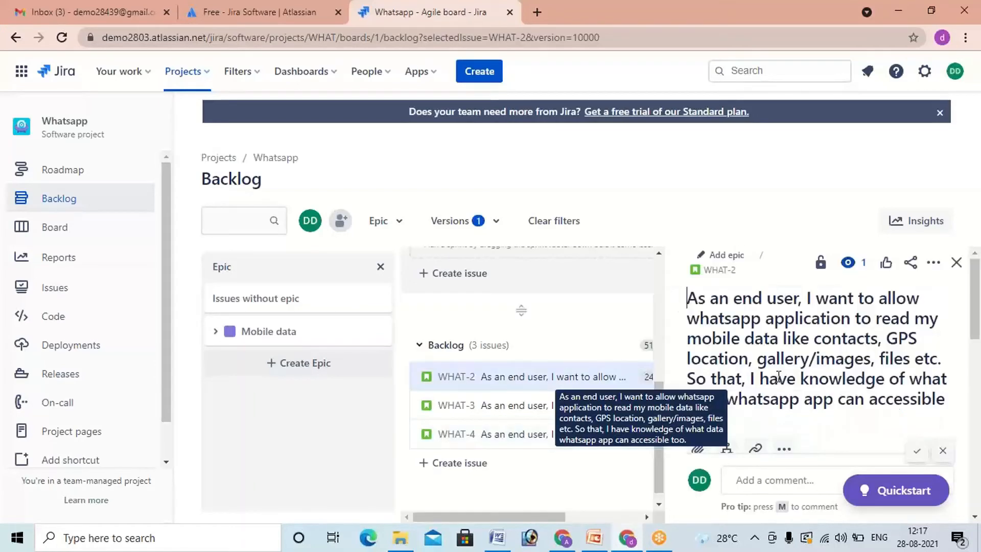
{"action": "scroll", "coordinate": [866, 406], "scroll_direction": "down", "scroll_amount": 5}
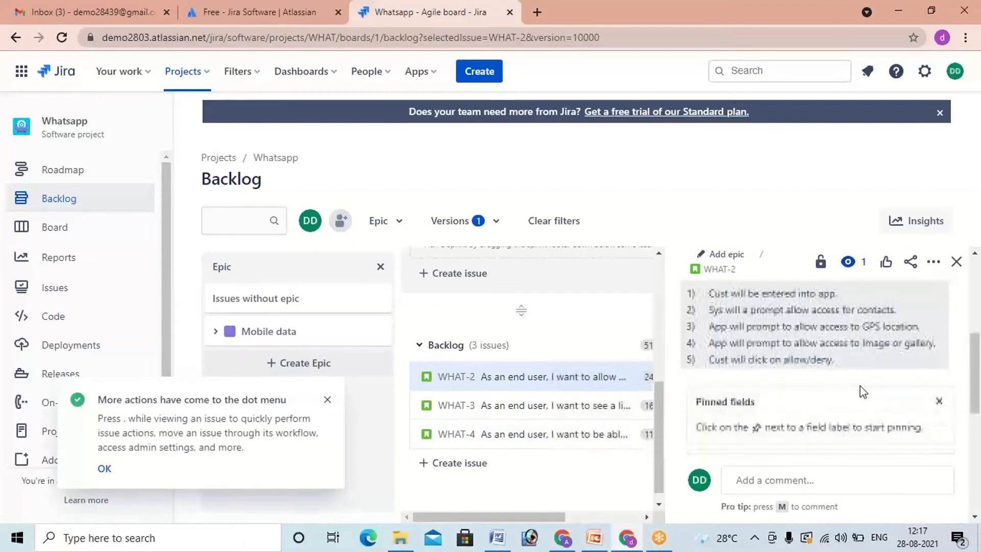
{"action": "scroll", "coordinate": [862, 389], "scroll_direction": "down", "scroll_amount": 3}
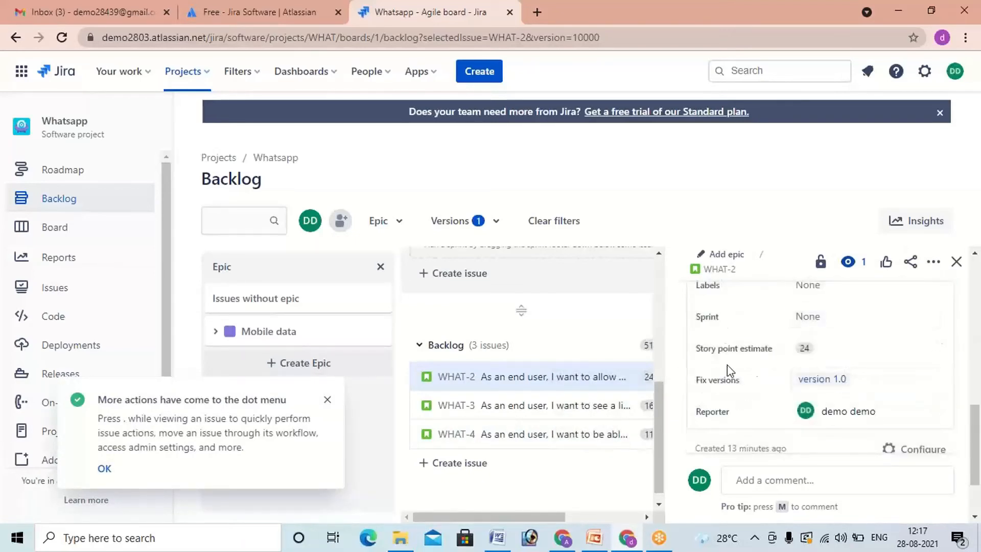
{"action": "left_click", "coordinate": [817, 352]}
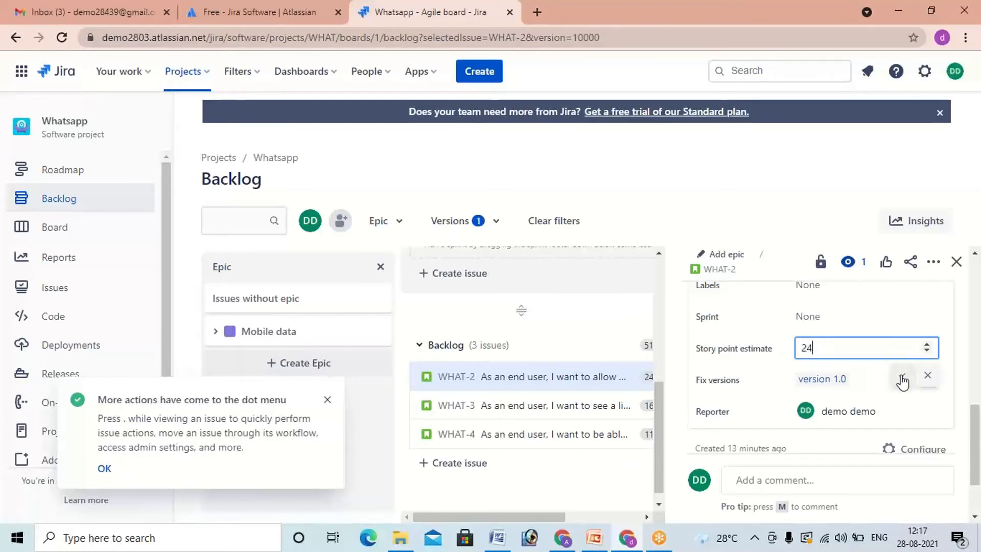
{"action": "left_click", "coordinate": [956, 262]}
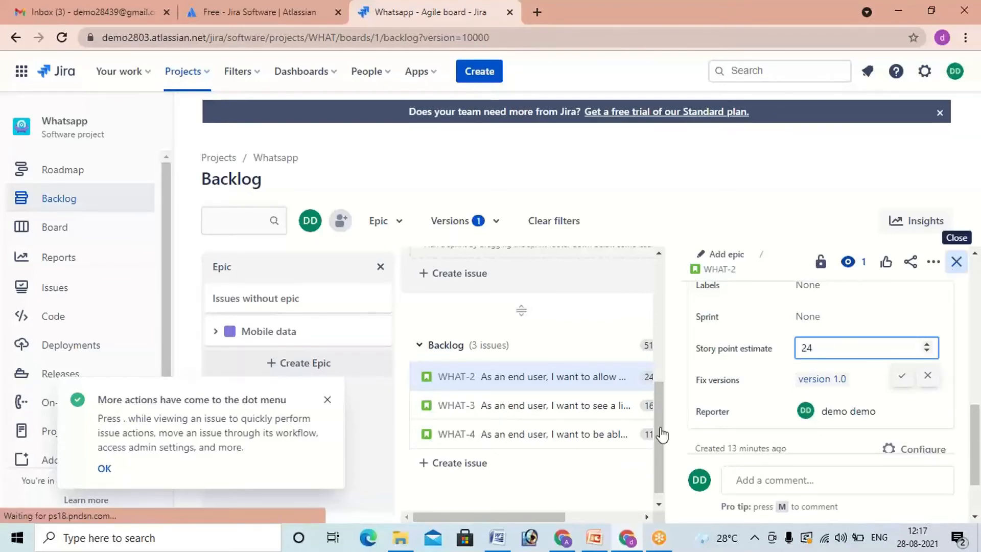
Step: Move the backlog stories WHAT-2, WHAT-3 and WHAT-4 into WHAT Sprint 2
{"action": "scroll", "coordinate": [664, 432], "scroll_direction": "up", "scroll_amount": 3}
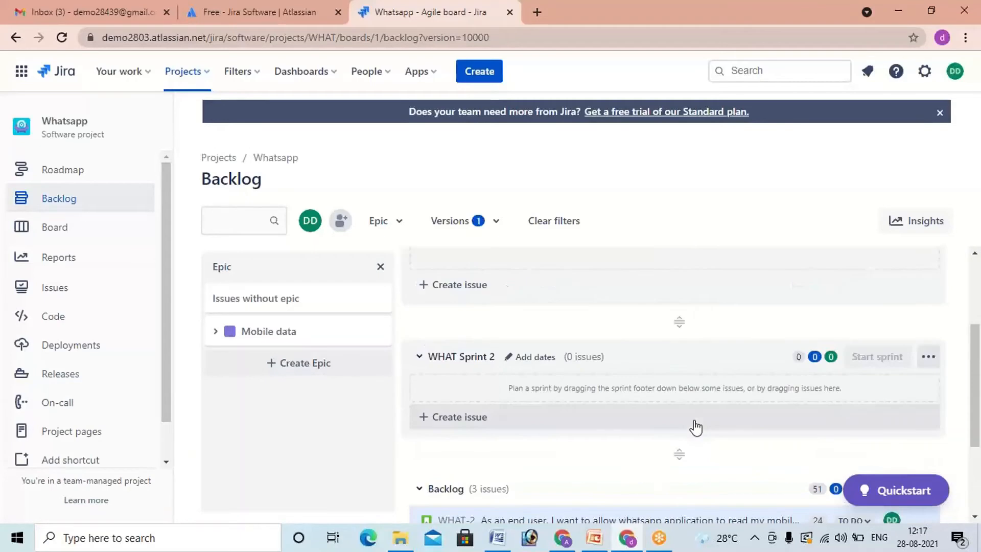
{"action": "scroll", "coordinate": [699, 418], "scroll_direction": "up", "scroll_amount": 2}
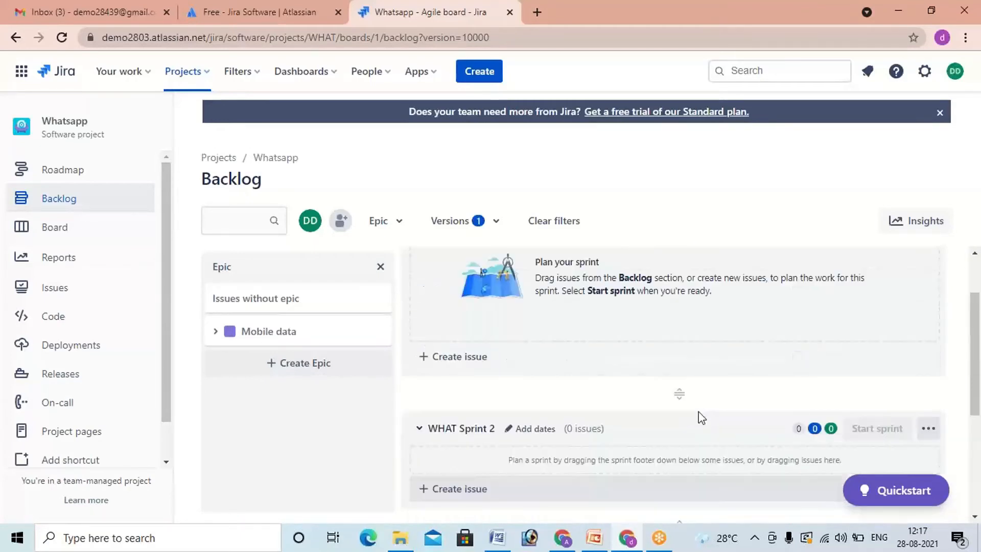
{"action": "scroll", "coordinate": [702, 421], "scroll_direction": "down", "scroll_amount": 3}
{"action": "scroll", "coordinate": [702, 420], "scroll_direction": "down", "scroll_amount": 1}
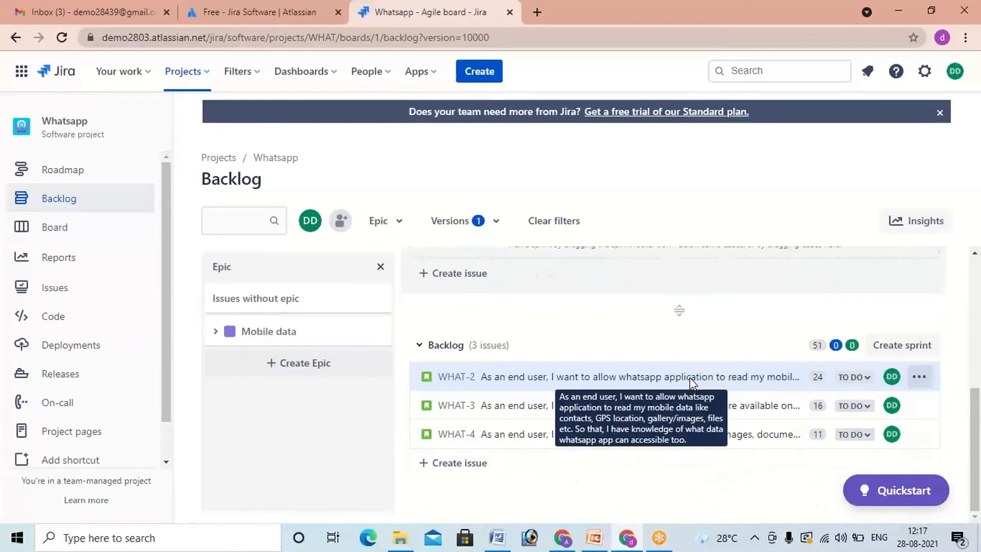
{"action": "scroll", "coordinate": [692, 382], "scroll_direction": "up", "scroll_amount": 3}
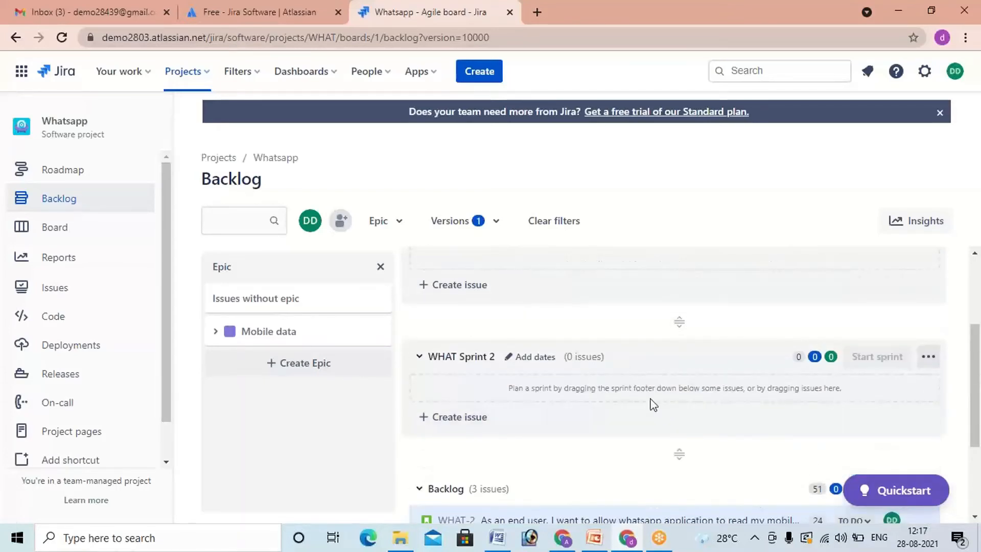
{"action": "scroll", "coordinate": [672, 434], "scroll_direction": "down", "scroll_amount": 1}
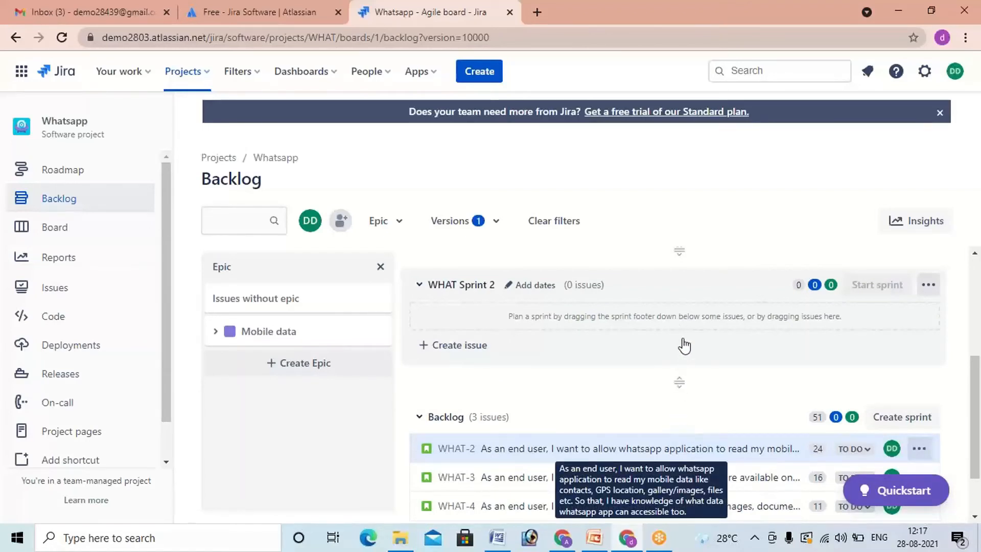
{"action": "left_click", "coordinate": [595, 455]}
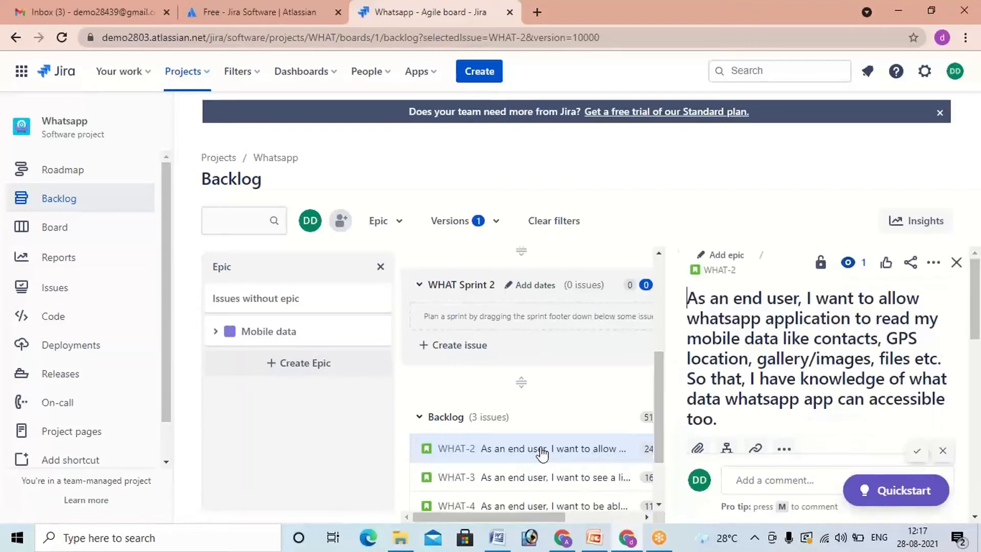
{"action": "left_click", "coordinate": [957, 262]}
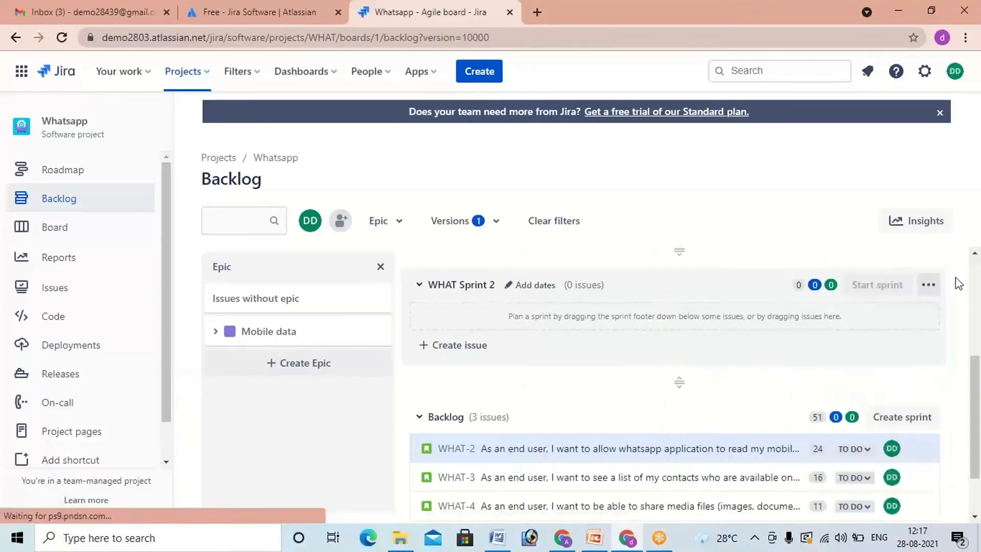
{"action": "left_click_drag", "start_coordinate": [605, 453], "coordinate": [613, 321]}
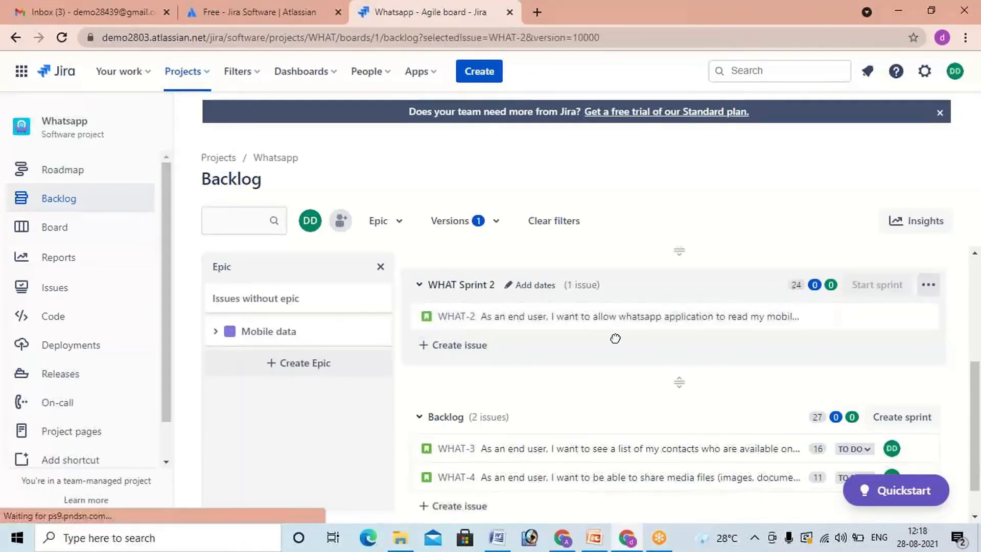
{"action": "left_click_drag", "start_coordinate": [623, 380], "coordinate": [638, 331]}
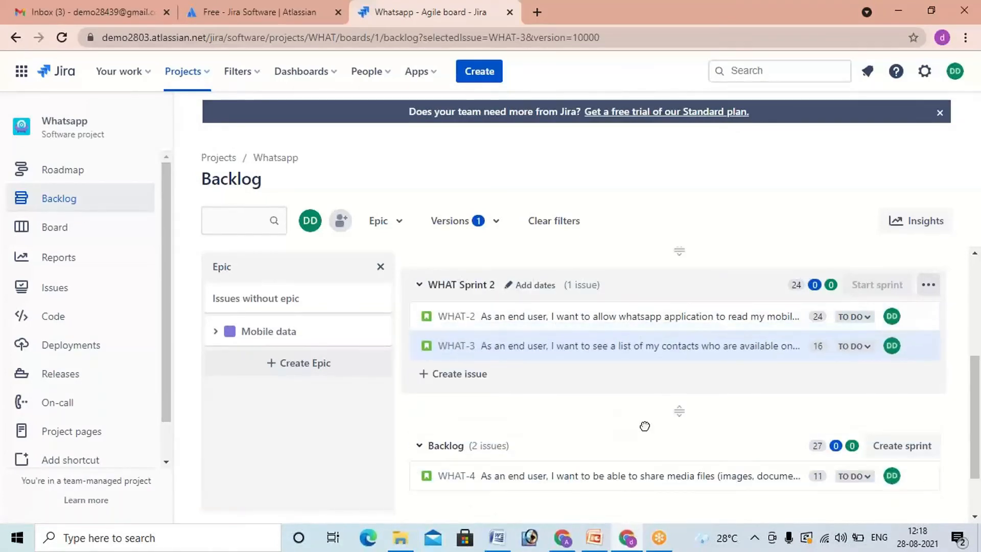
{"action": "left_click_drag", "start_coordinate": [654, 475], "coordinate": [656, 379]}
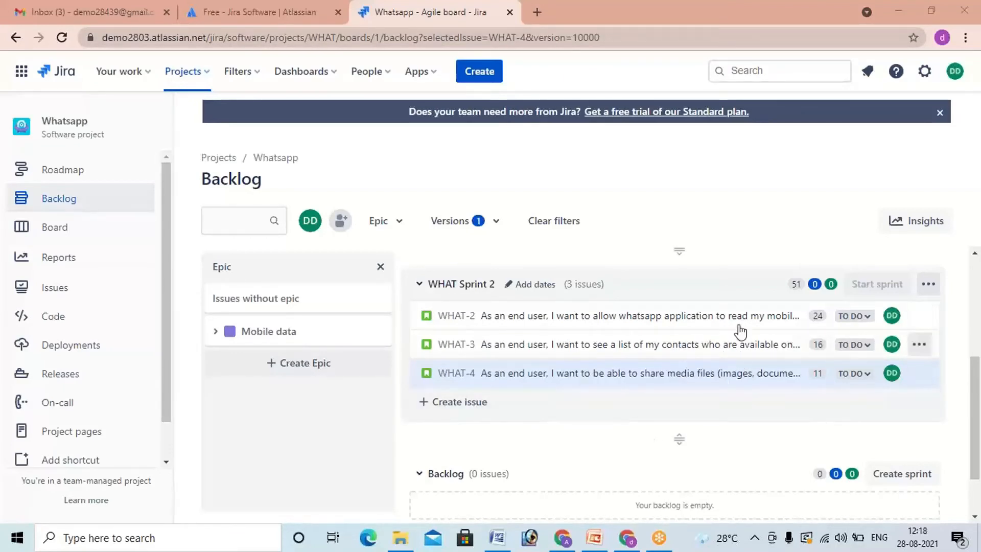
Step: Move stories WHAT-2, WHAT-3 and WHAT-4 from WHAT Sprint 2 into WHAT Sprint 1, keeping their order
{"action": "scroll", "coordinate": [762, 346], "scroll_direction": "down", "scroll_amount": 2}
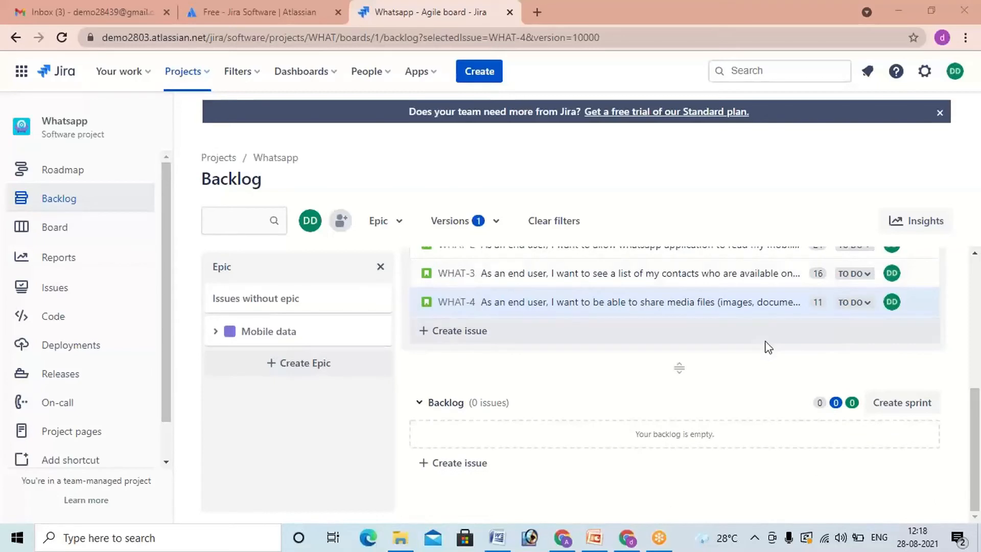
{"action": "scroll", "coordinate": [767, 347], "scroll_direction": "up", "scroll_amount": 8}
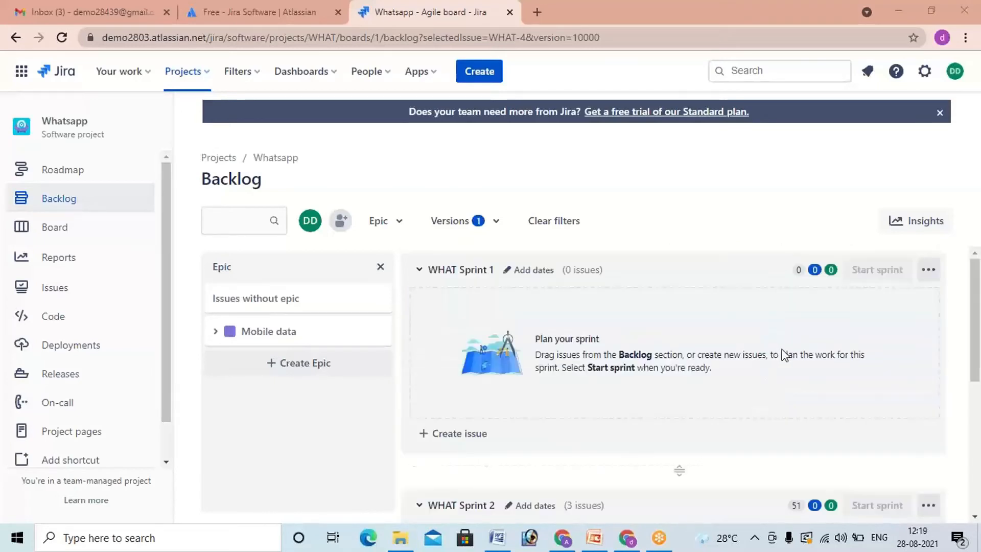
{"action": "scroll", "coordinate": [784, 354], "scroll_direction": "down", "scroll_amount": 1}
{"action": "left_click_drag", "start_coordinate": [708, 360], "coordinate": [705, 292]}
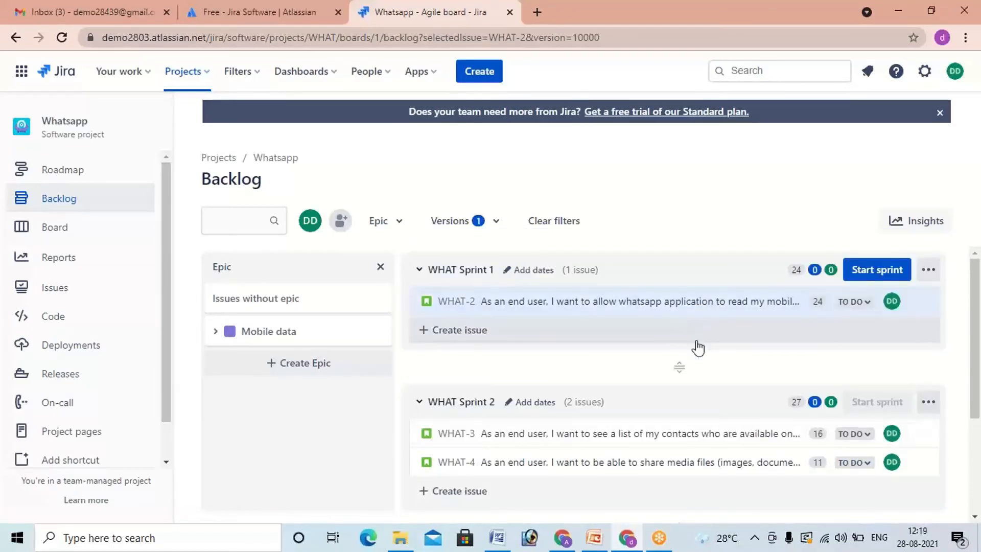
{"action": "left_click_drag", "start_coordinate": [699, 440], "coordinate": [698, 327]}
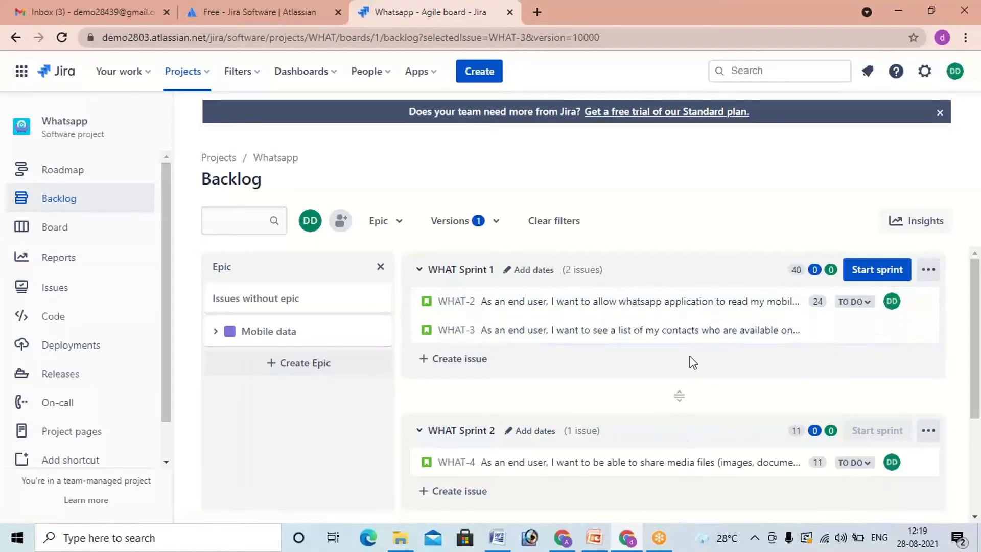
{"action": "left_click_drag", "start_coordinate": [668, 464], "coordinate": [657, 385]}
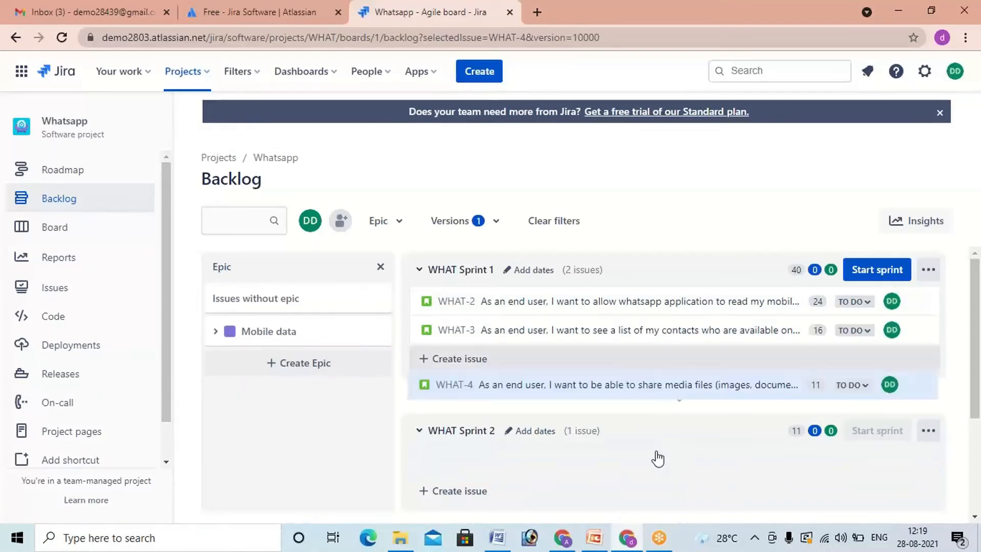
{"action": "left_click_drag", "start_coordinate": [675, 472], "coordinate": [692, 357]}
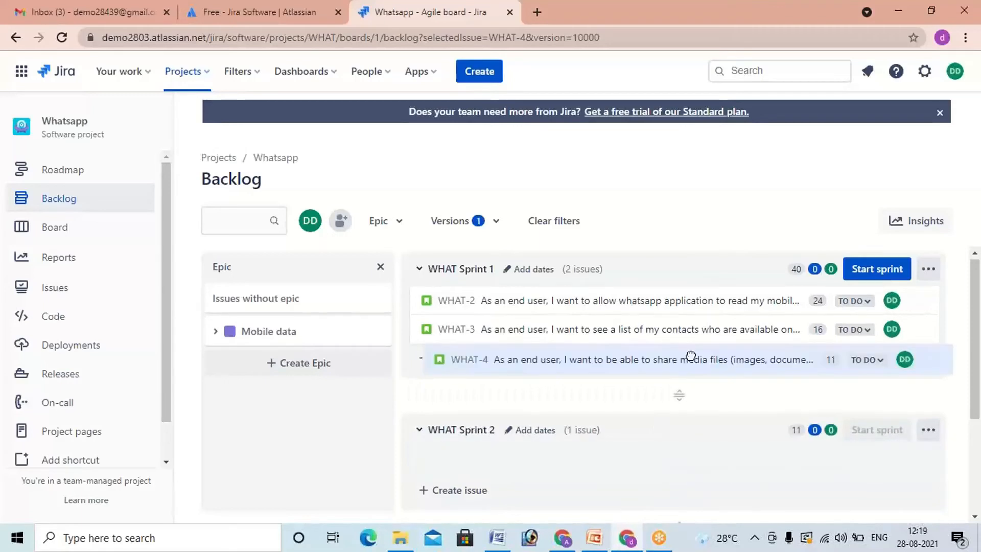
Step: Begin starting WHAT Sprint 1 with its three stories and set the sprint duration to custom
{"action": "left_click", "coordinate": [868, 274]}
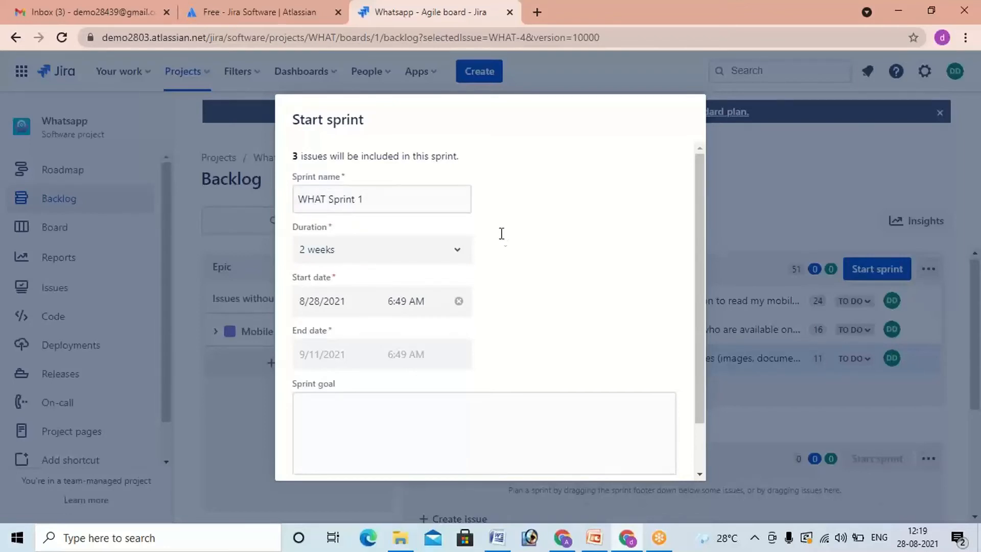
{"action": "left_click", "coordinate": [457, 253]}
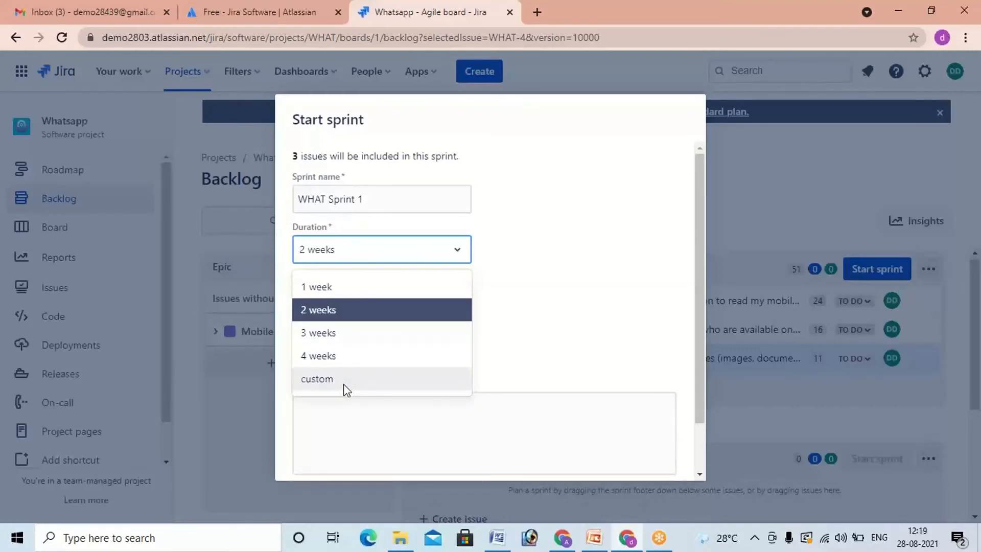
{"action": "left_click", "coordinate": [352, 316]}
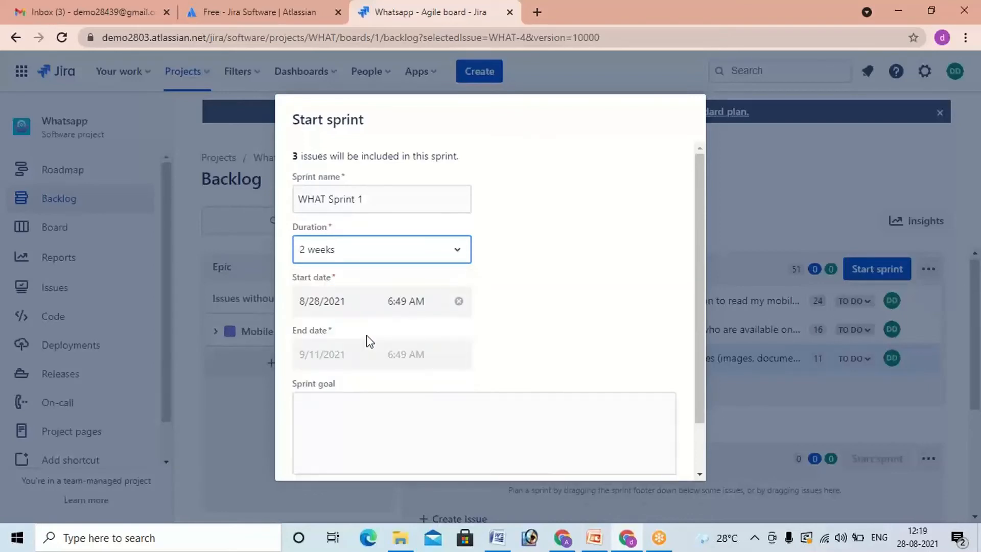
{"action": "left_click", "coordinate": [321, 307]}
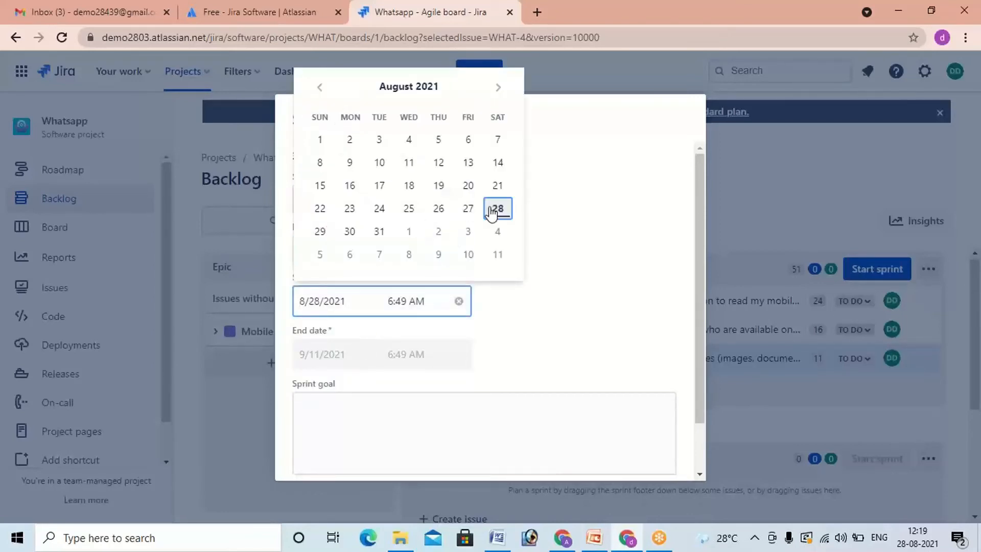
{"action": "left_click", "coordinate": [566, 308]}
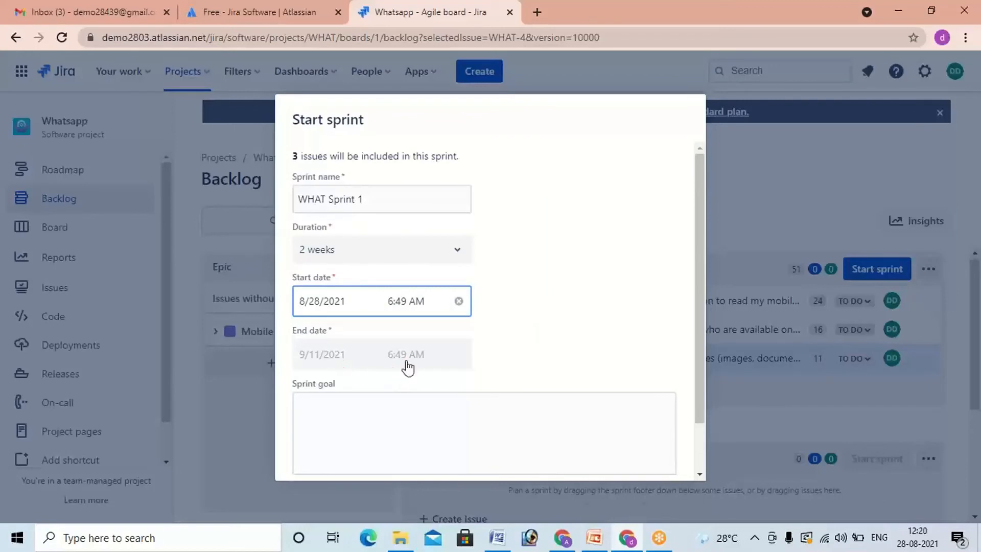
{"action": "left_click", "coordinate": [437, 253]}
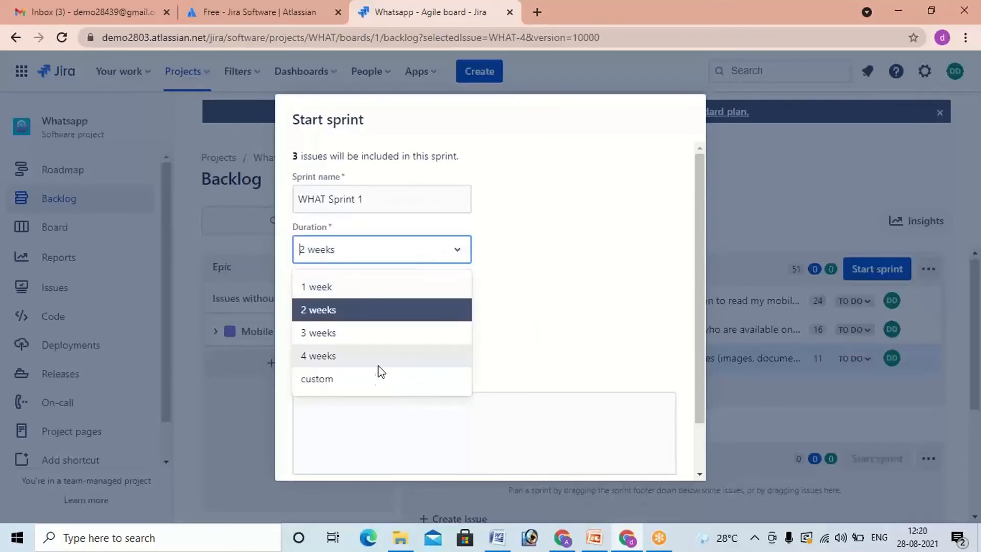
{"action": "left_click", "coordinate": [376, 384]}
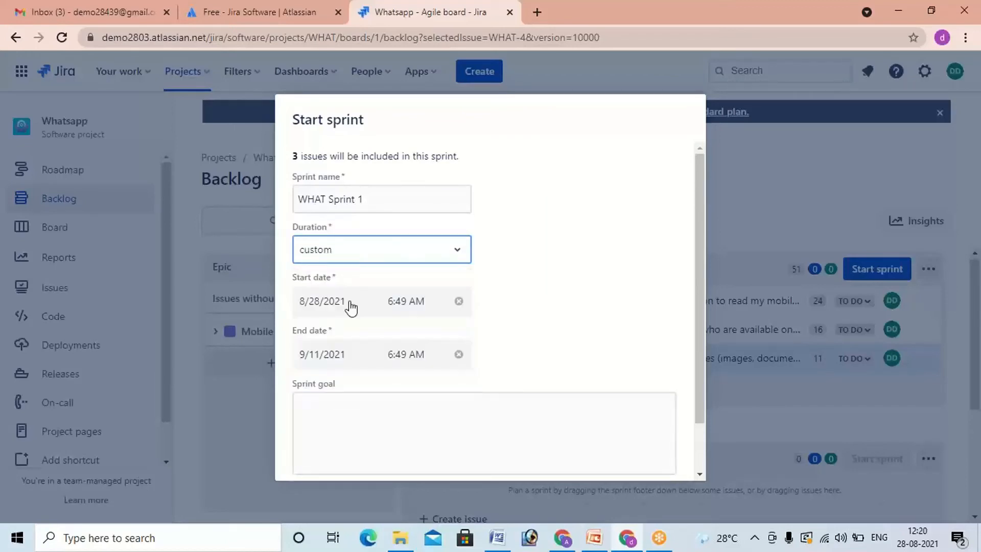
Step: Set the end date of WHAT Sprint 1 to 8/29/2021
{"action": "left_click", "coordinate": [334, 358]}
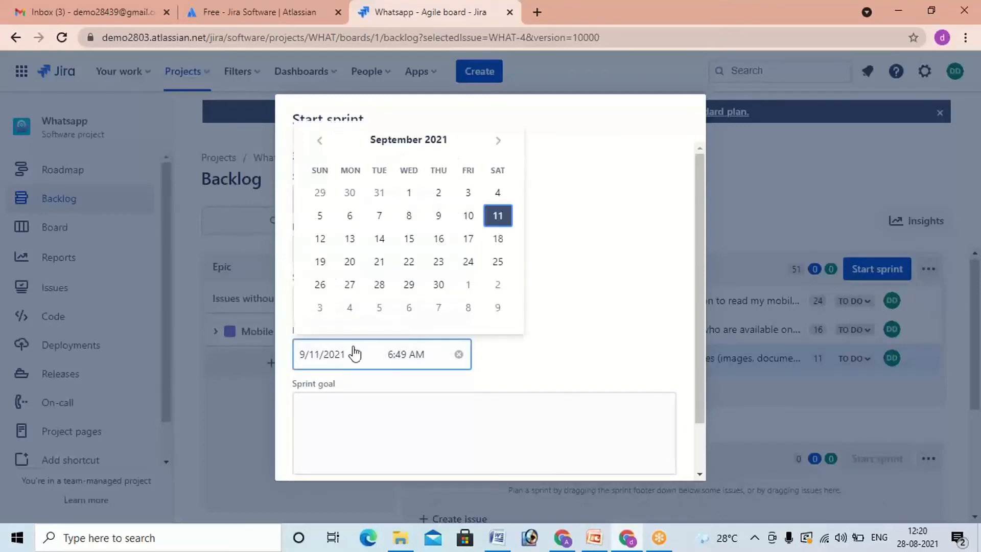
{"action": "left_click", "coordinate": [321, 143]}
{"action": "left_click", "coordinate": [503, 309]}
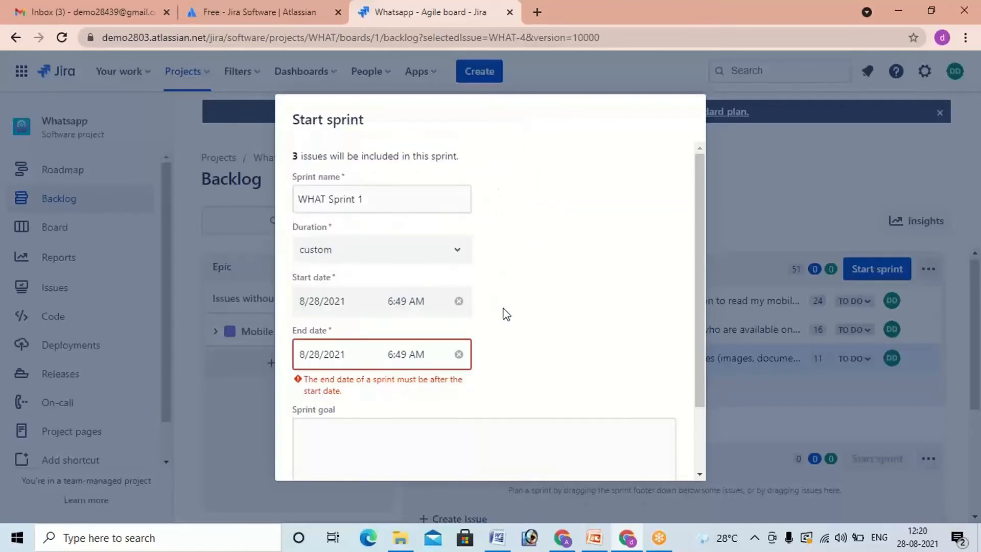
{"action": "left_click", "coordinate": [311, 359]}
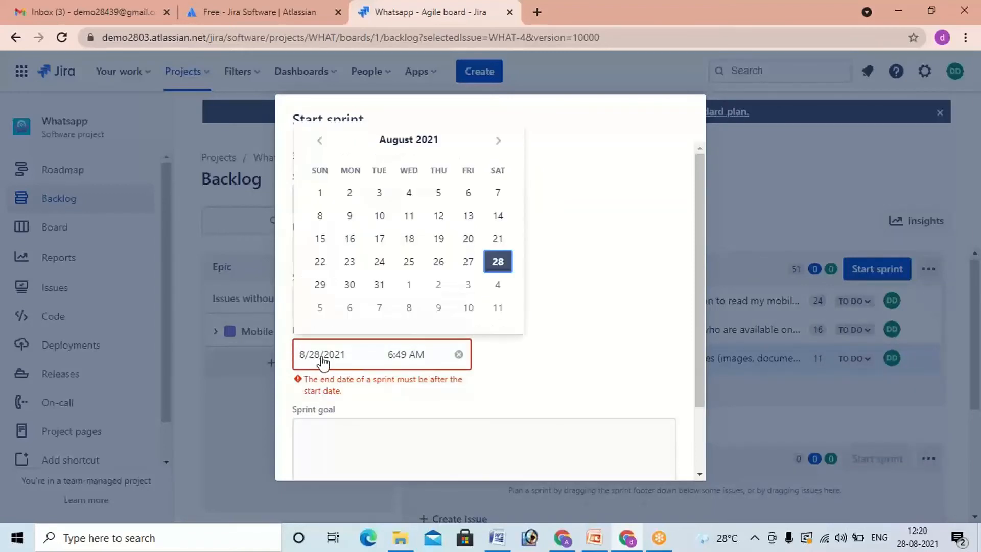
{"action": "left_click", "coordinate": [320, 285]}
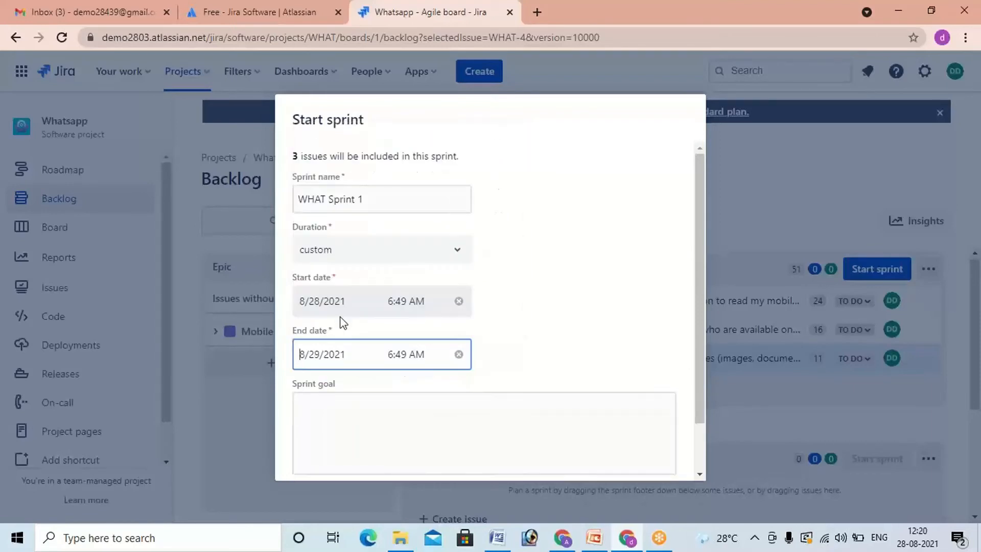
Step: Set the sprint's start time to 12:30 PM and its end time to 12:30 AM
{"action": "left_click", "coordinate": [405, 362]}
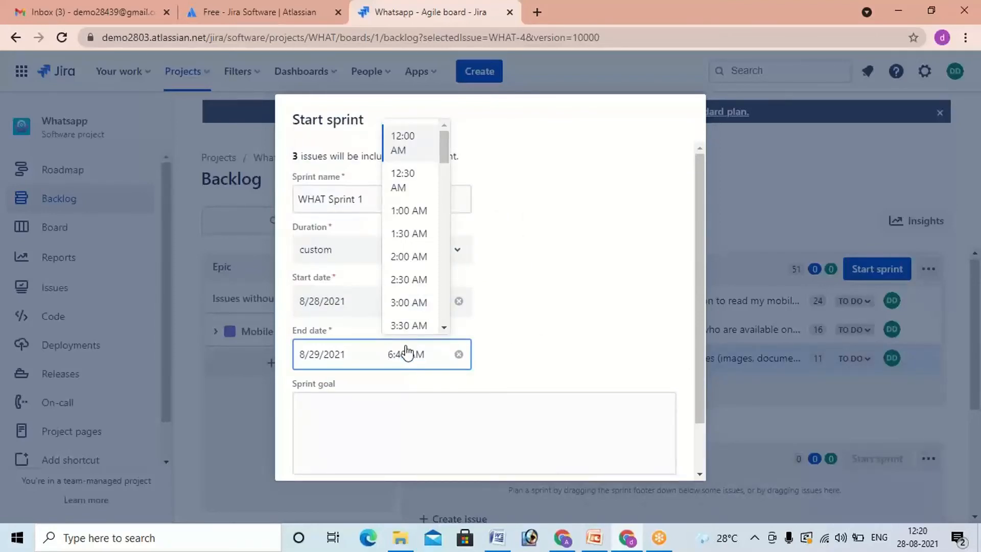
{"action": "left_click", "coordinate": [526, 270]}
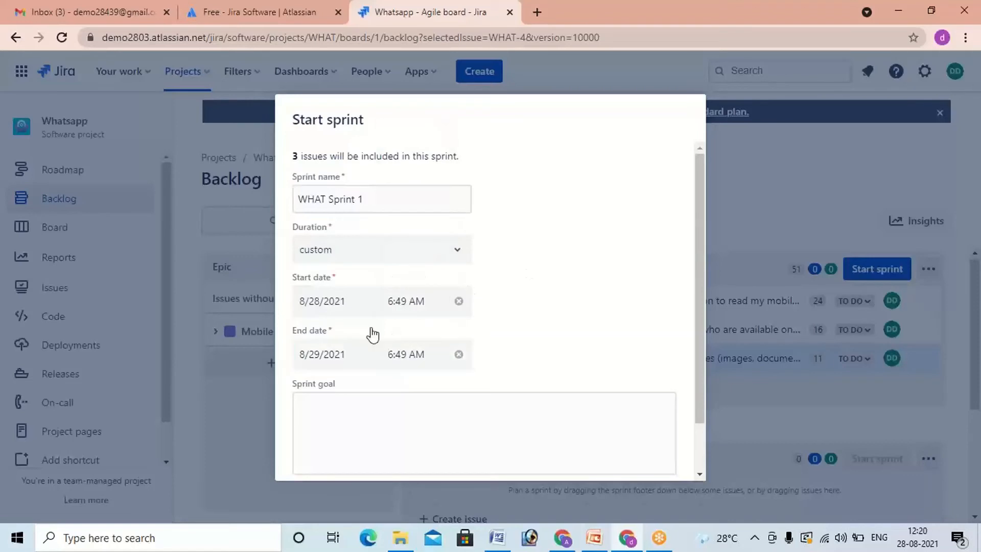
{"action": "left_click", "coordinate": [406, 302]}
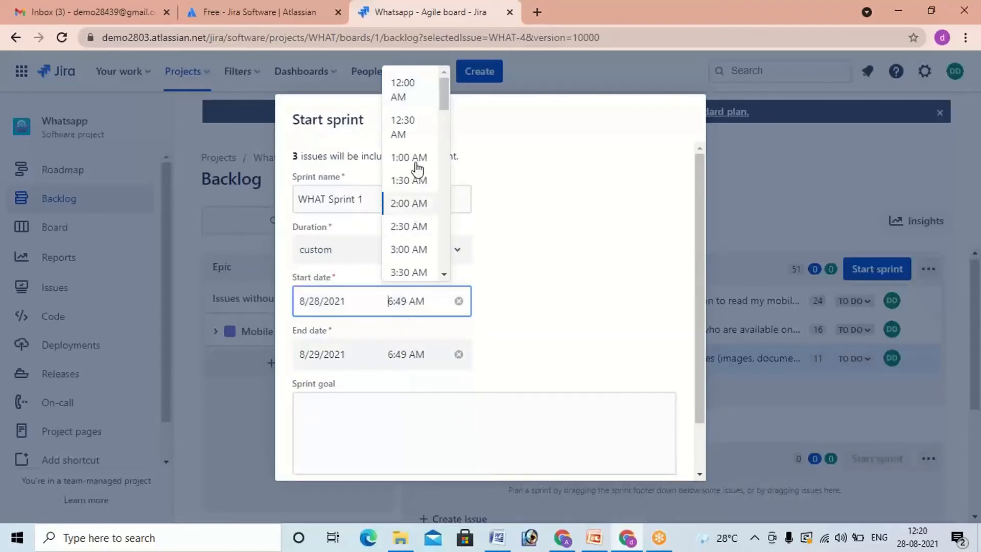
{"action": "scroll", "coordinate": [418, 167], "scroll_direction": "down", "scroll_amount": 2}
{"action": "scroll", "coordinate": [418, 168], "scroll_direction": "up", "scroll_amount": 2}
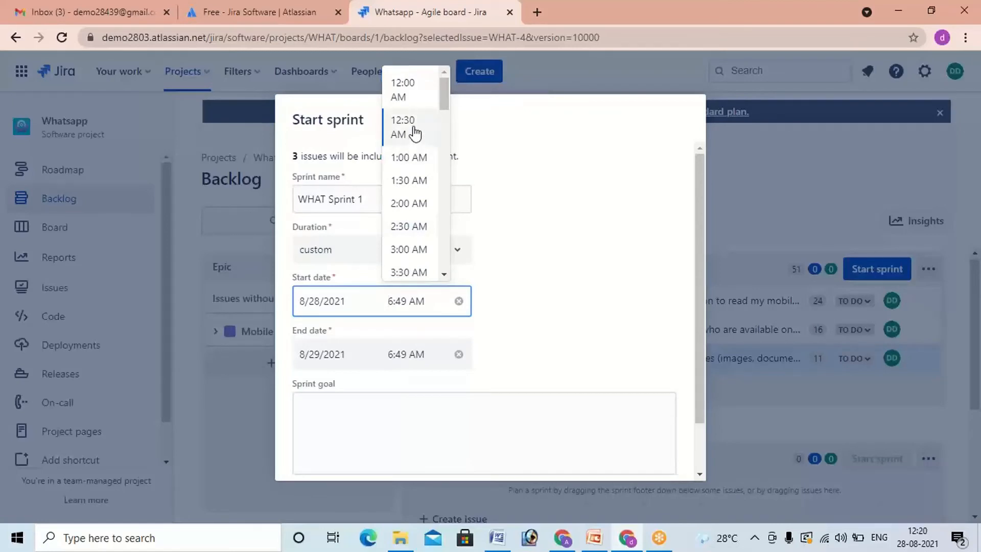
{"action": "scroll", "coordinate": [415, 134], "scroll_direction": "down", "scroll_amount": 5}
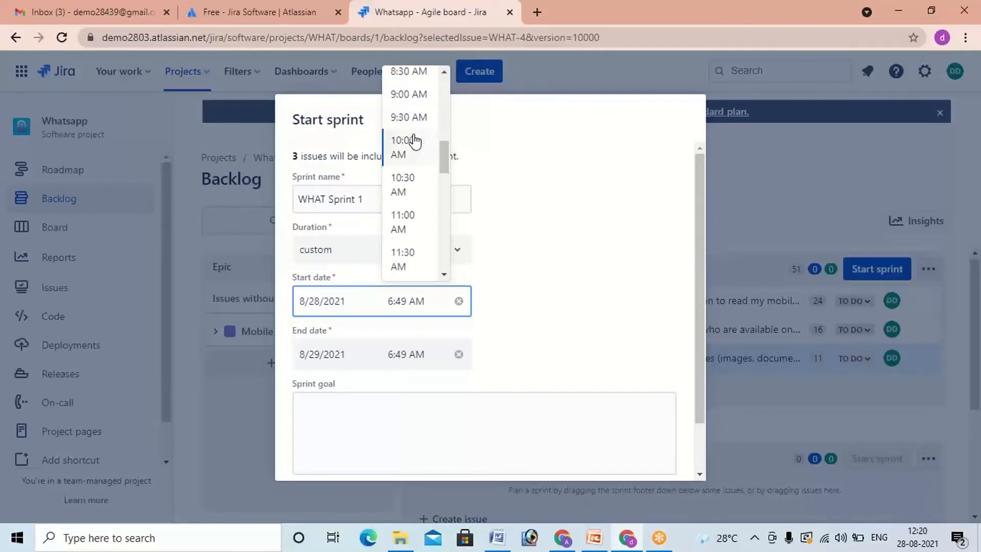
{"action": "scroll", "coordinate": [415, 142], "scroll_direction": "down", "scroll_amount": 3}
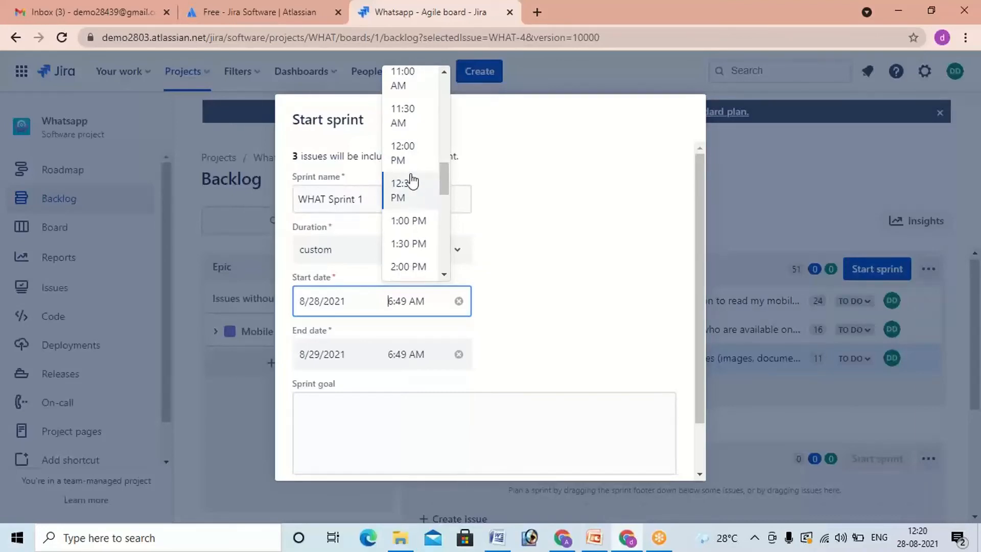
{"action": "left_click", "coordinate": [413, 194]}
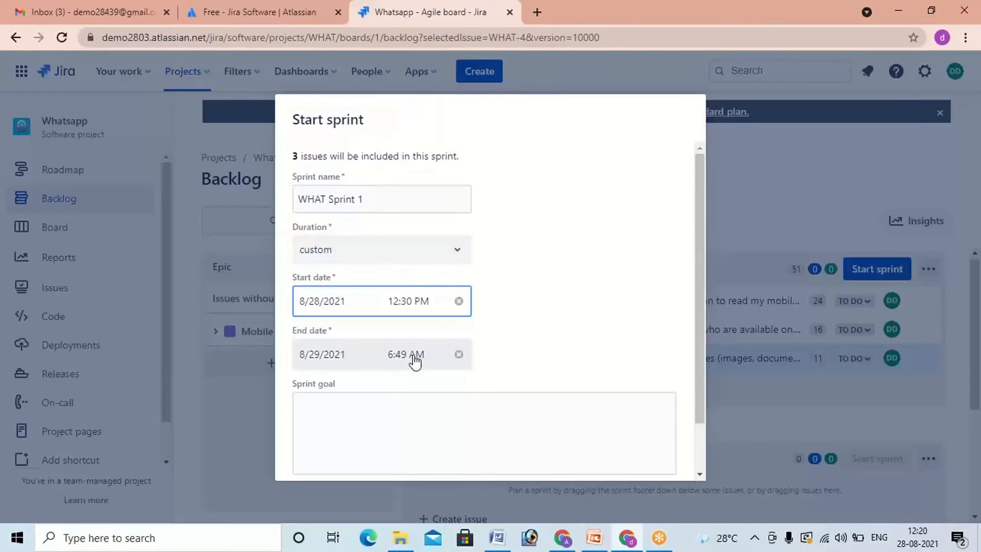
{"action": "left_click", "coordinate": [415, 357]}
{"action": "left_click", "coordinate": [413, 181]}
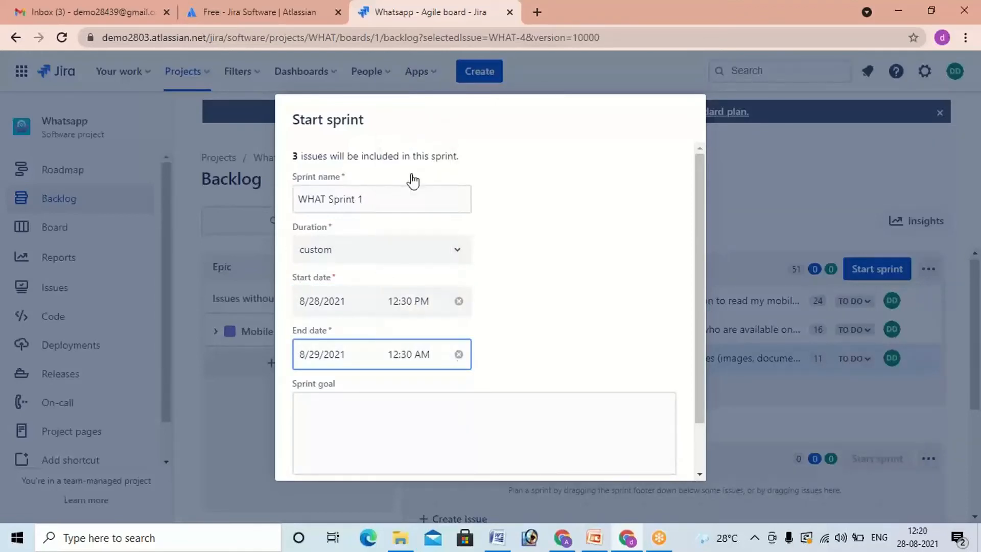
Step: Set the end time of WHAT Sprint 1 to 12:30 PM
{"action": "left_click", "coordinate": [423, 358]}
{"action": "scroll", "coordinate": [421, 258], "scroll_direction": "down", "scroll_amount": 5}
{"action": "scroll", "coordinate": [419, 261], "scroll_direction": "down", "scroll_amount": 6}
{"action": "scroll", "coordinate": [418, 255], "scroll_direction": "up", "scroll_amount": 2}
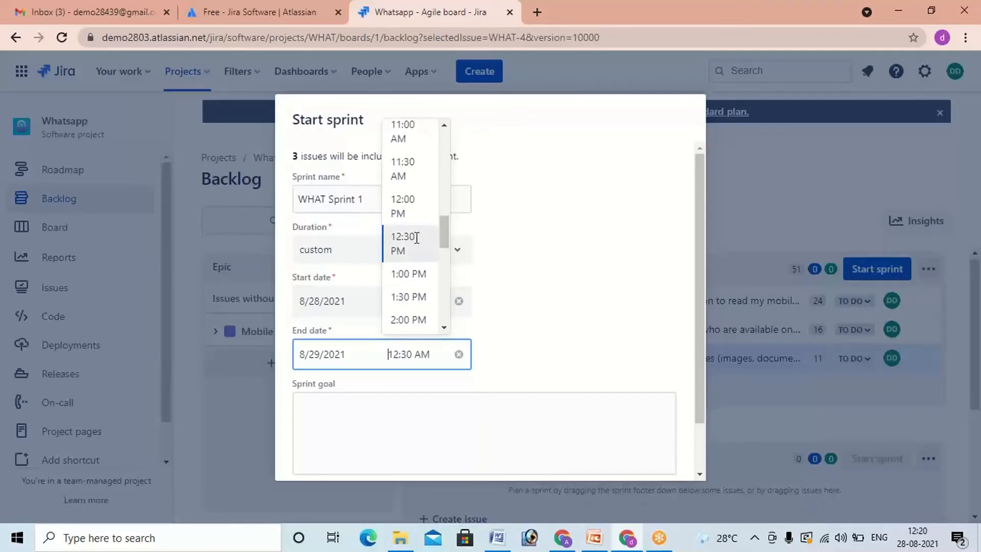
{"action": "left_click", "coordinate": [416, 238]}
Step: Enter velocity=51 as the sprint goal and start WHAT Sprint 1
{"action": "scroll", "coordinate": [519, 351], "scroll_direction": "down", "scroll_amount": 1}
{"action": "left_click", "coordinate": [519, 350]}
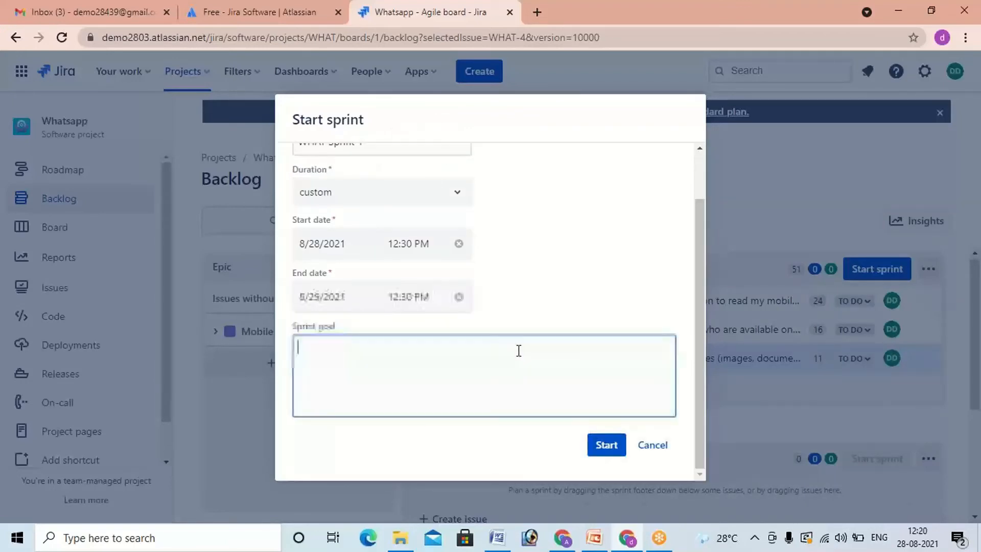
{"action": "type", "text": "veloc"}
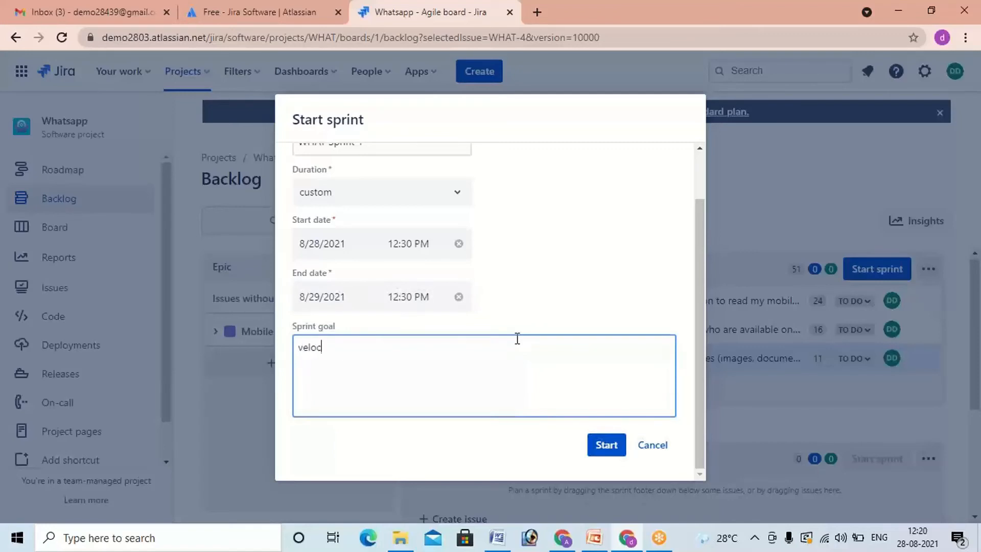
{"action": "type", "text": "ity=51"}
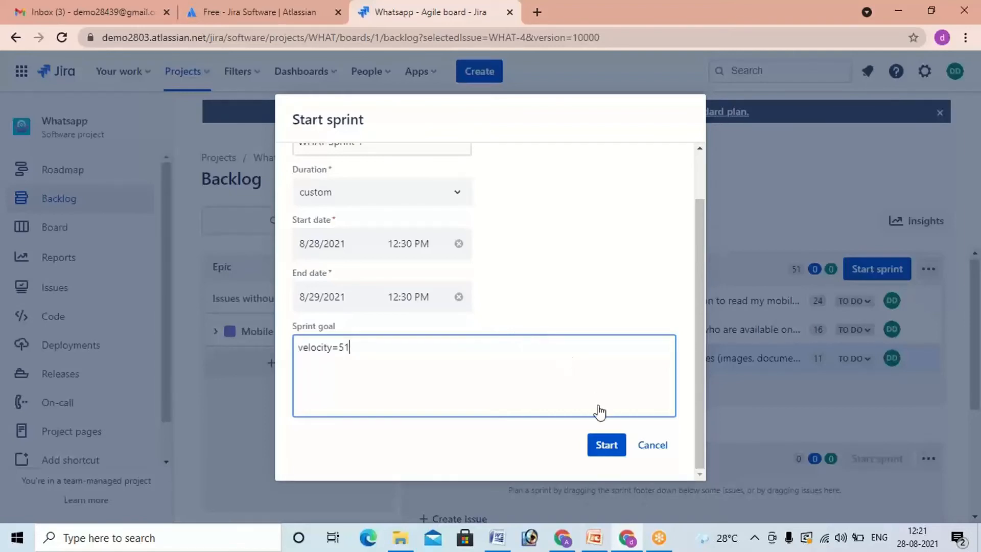
{"action": "left_click", "coordinate": [606, 449]}
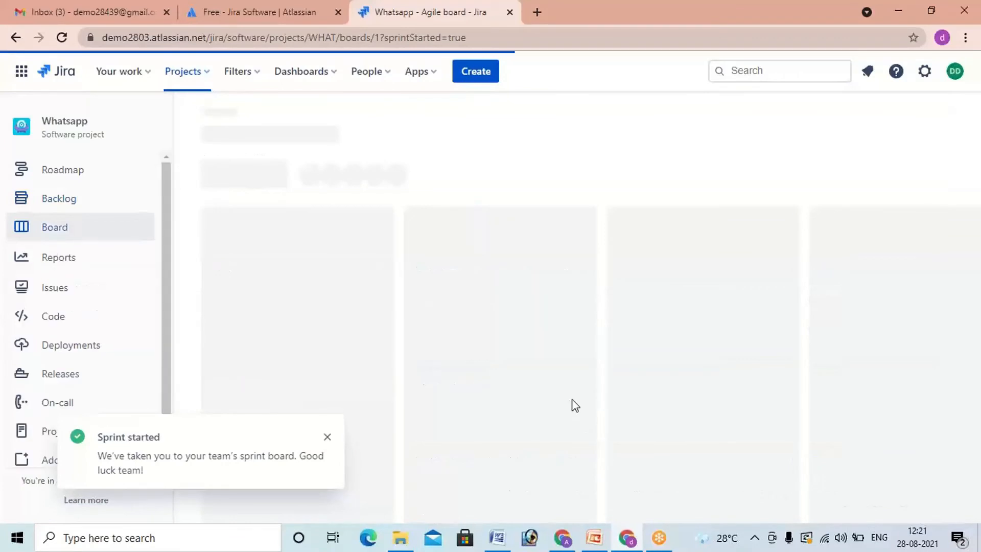
Step: Open the project board, look over the To Do stories of WHAT Sprint 1 and view the details of WHAT-2
{"action": "left_click", "coordinate": [74, 233]}
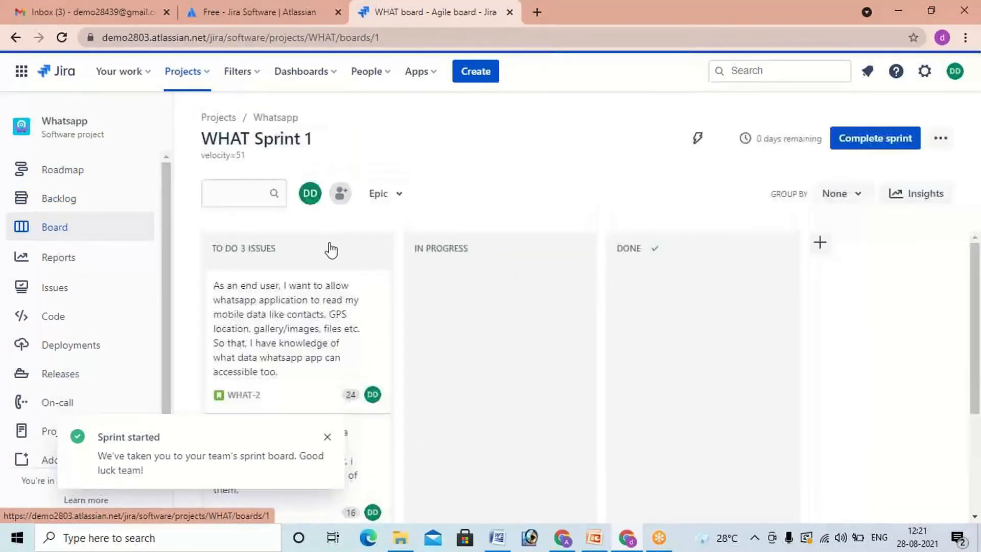
{"action": "scroll", "coordinate": [348, 322], "scroll_direction": "down", "scroll_amount": 1}
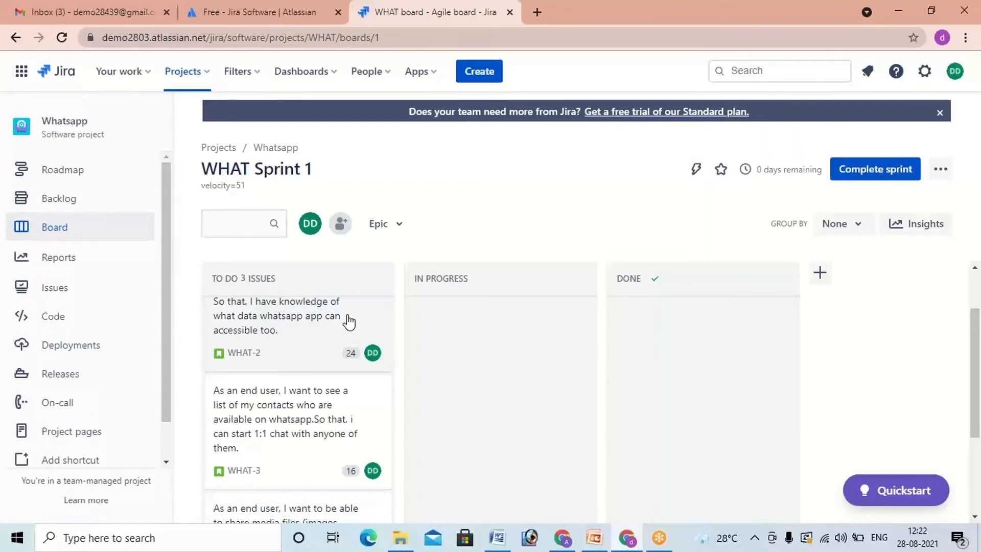
{"action": "scroll", "coordinate": [695, 365], "scroll_direction": "down", "scroll_amount": 3}
{"action": "scroll", "coordinate": [692, 365], "scroll_direction": "up", "scroll_amount": 3}
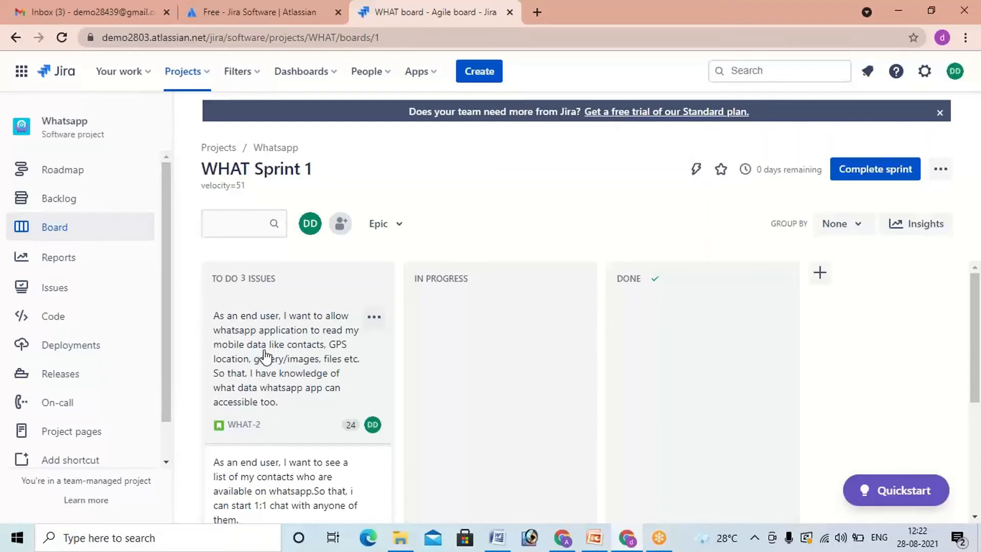
{"action": "left_click_drag", "start_coordinate": [280, 355], "coordinate": [282, 355]}
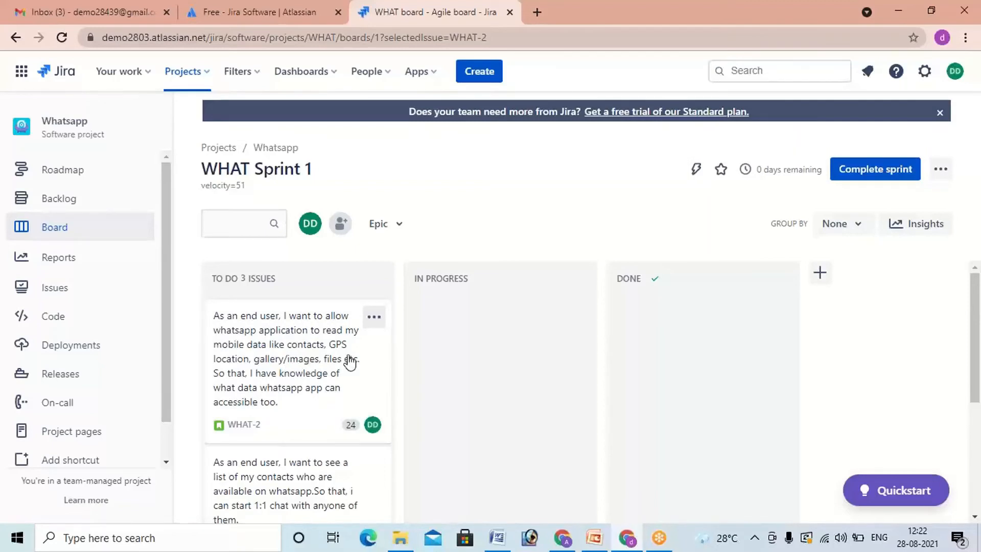
{"action": "left_click", "coordinate": [352, 395]}
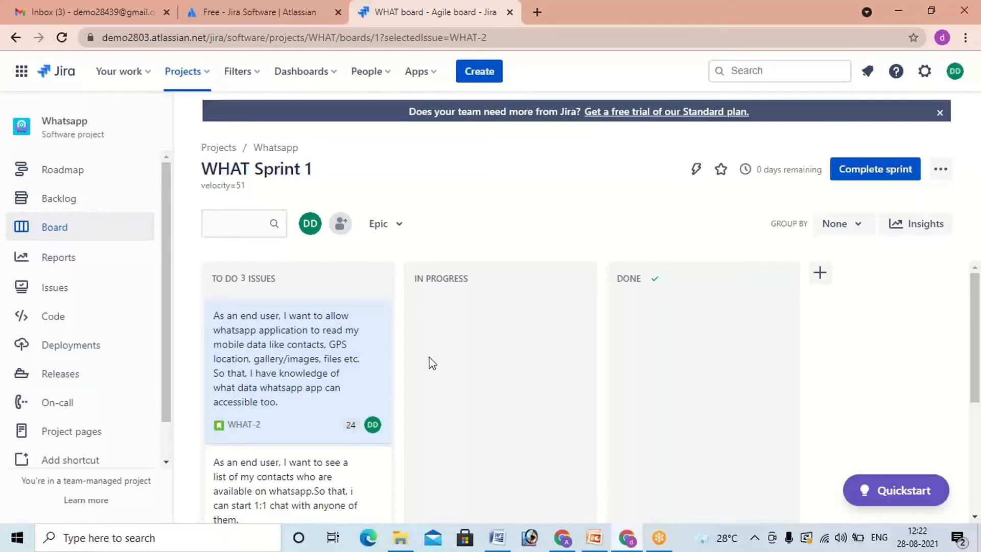
{"action": "left_click", "coordinate": [246, 377]}
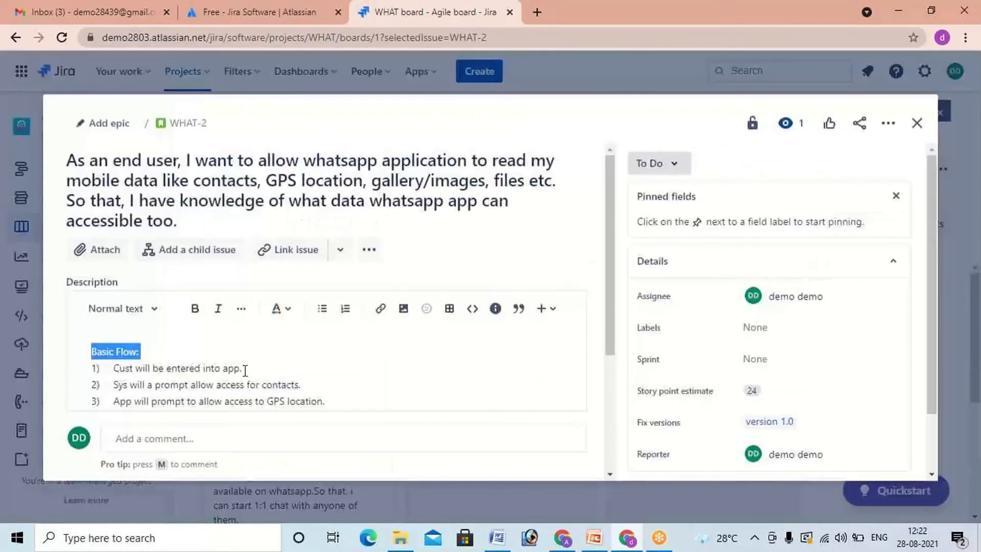
{"action": "left_click", "coordinate": [917, 123]}
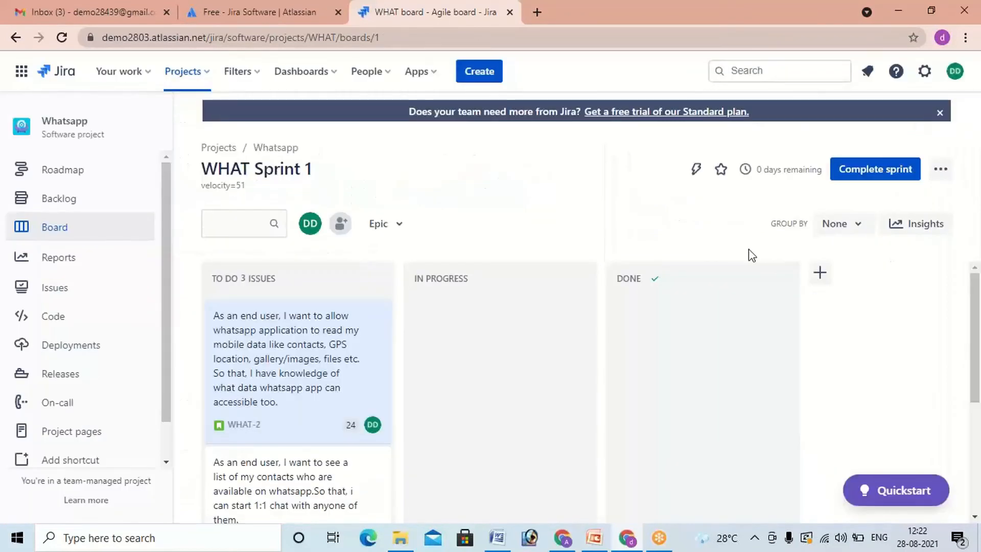
Step: Move story WHAT-2 to In Progress and on to Done, and move WHAT-3 to Done below it
{"action": "left_click_drag", "start_coordinate": [351, 377], "coordinate": [551, 362]}
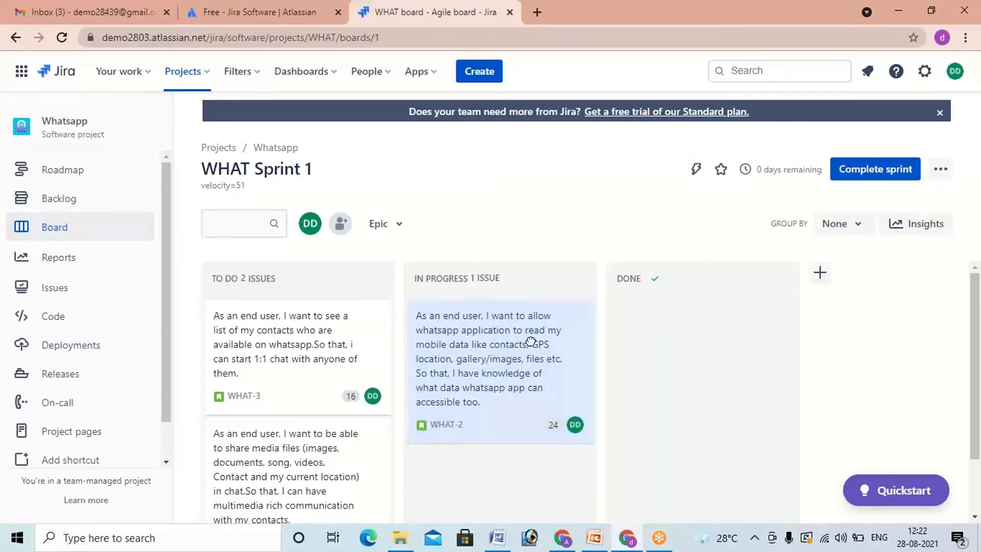
{"action": "left_click_drag", "start_coordinate": [537, 352], "coordinate": [730, 341]}
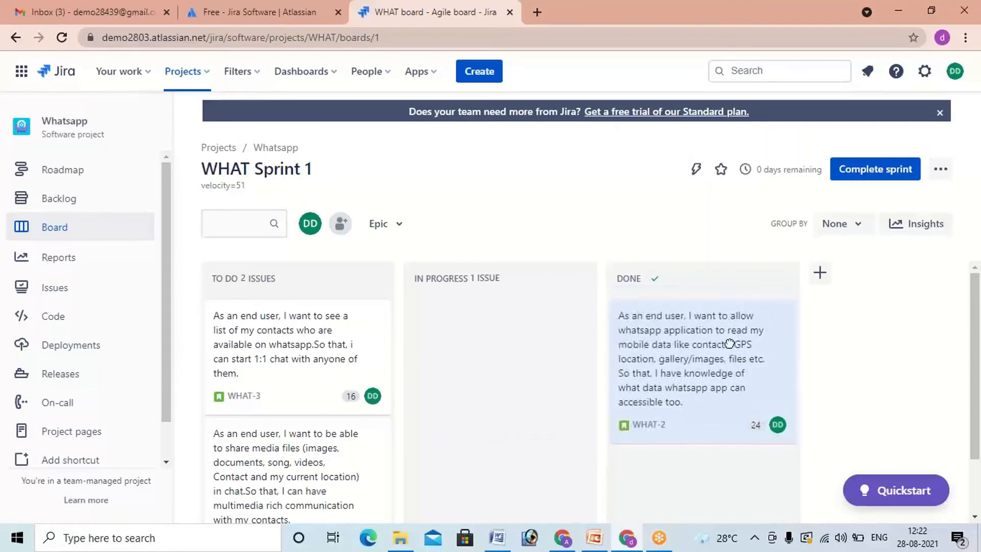
{"action": "scroll", "coordinate": [694, 354], "scroll_direction": "down", "scroll_amount": 2}
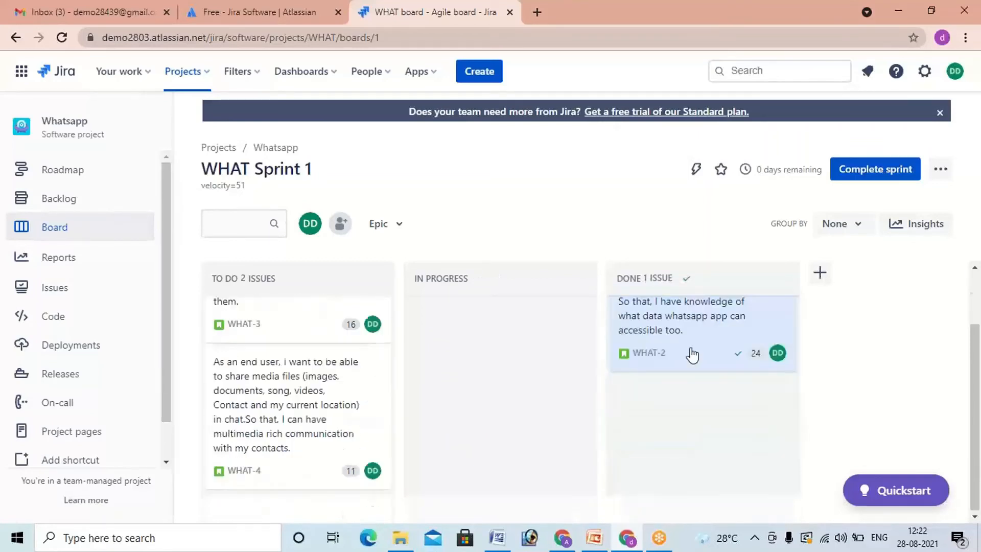
{"action": "scroll", "coordinate": [691, 354], "scroll_direction": "up", "scroll_amount": 2}
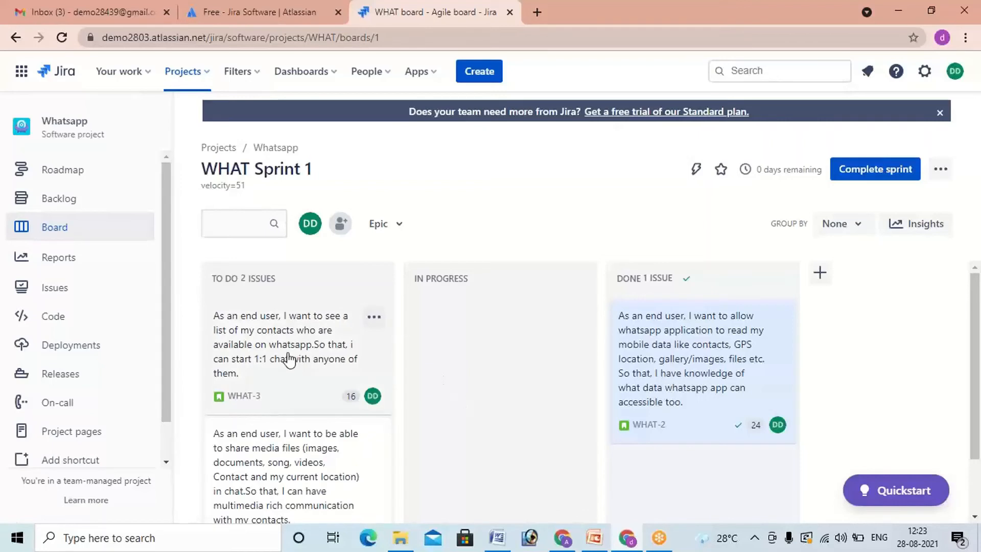
{"action": "left_click_drag", "start_coordinate": [296, 351], "coordinate": [681, 473]}
Step: Move story WHAT-4 from To Do to In Progress and on to Done
{"action": "left_click", "coordinate": [294, 361]}
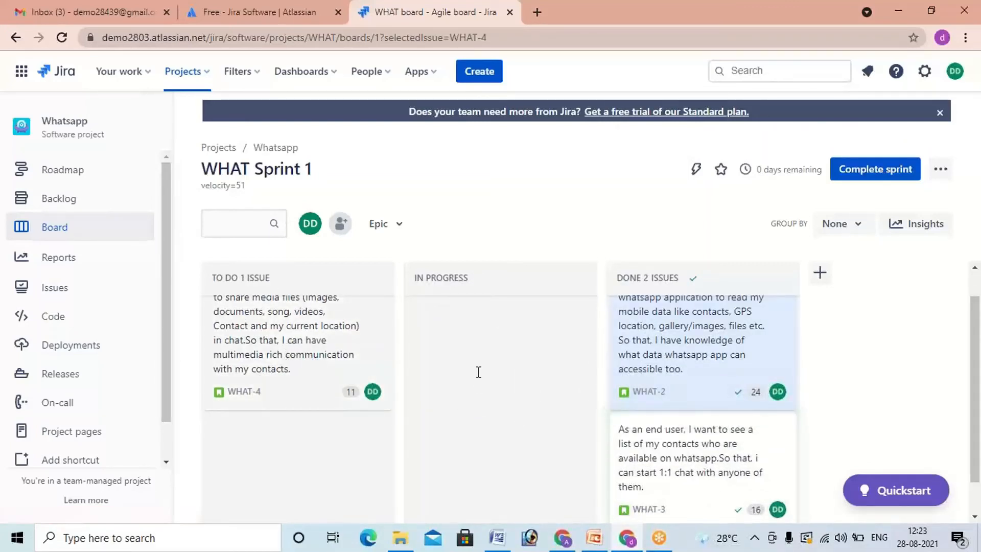
{"action": "left_click", "coordinate": [252, 344]}
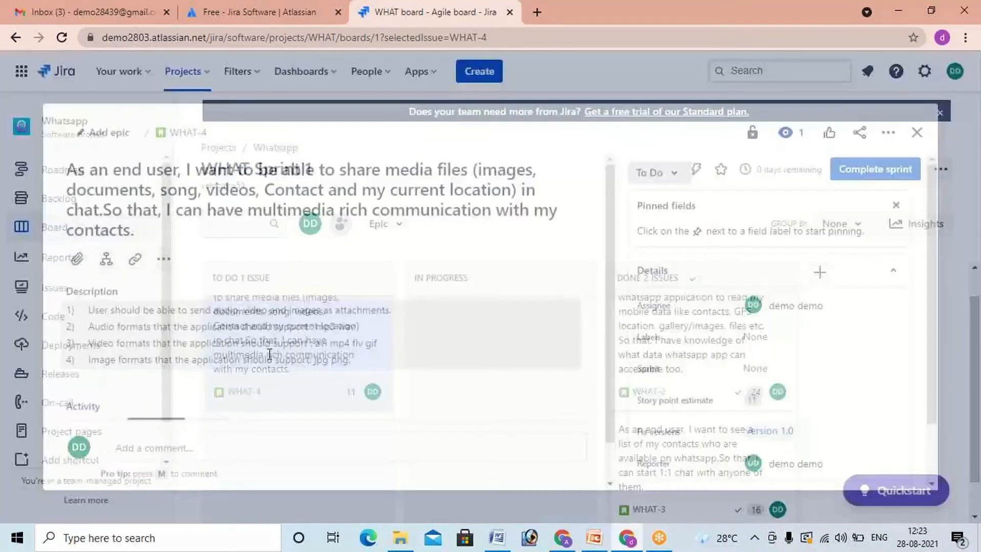
{"action": "left_click", "coordinate": [915, 124]}
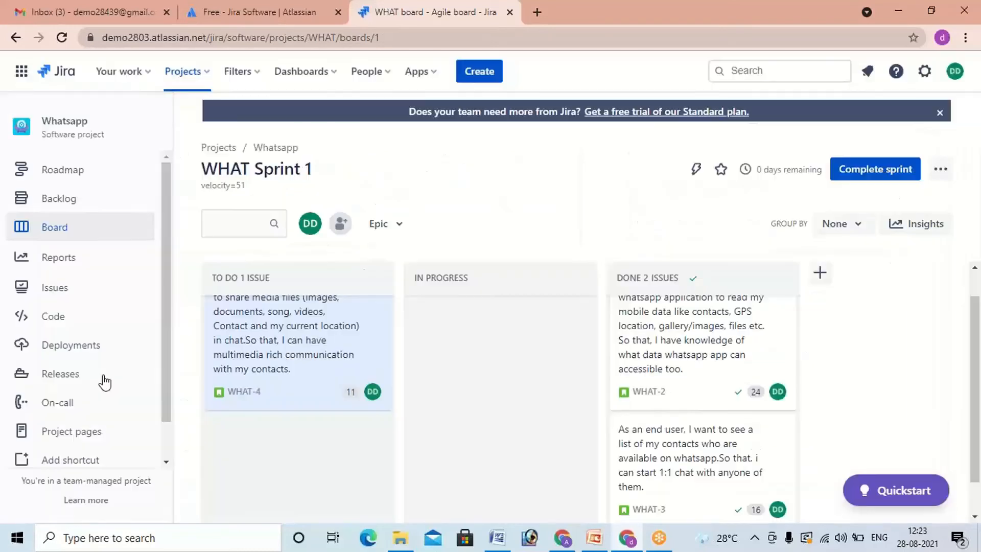
{"action": "left_click_drag", "start_coordinate": [344, 346], "coordinate": [488, 351]}
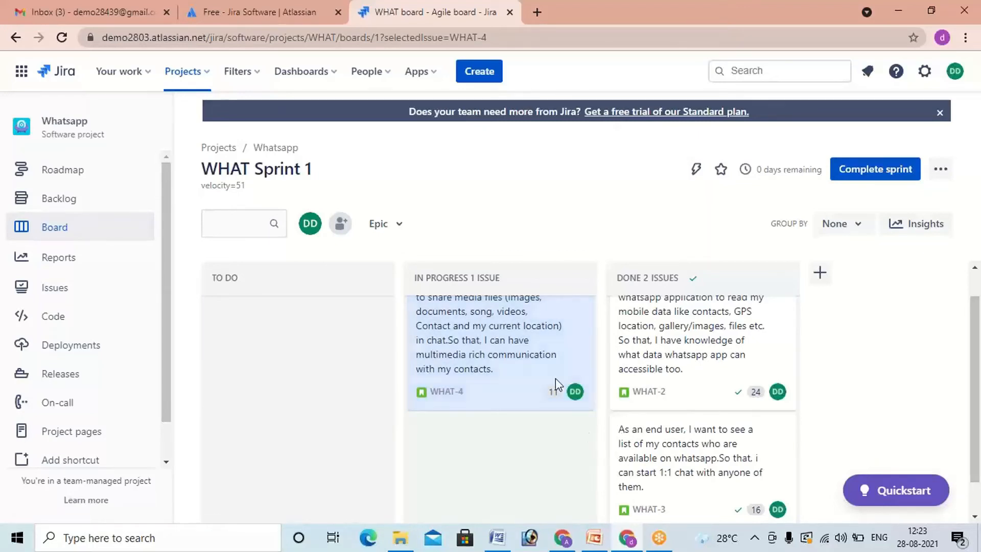
{"action": "left_click", "coordinate": [550, 357]}
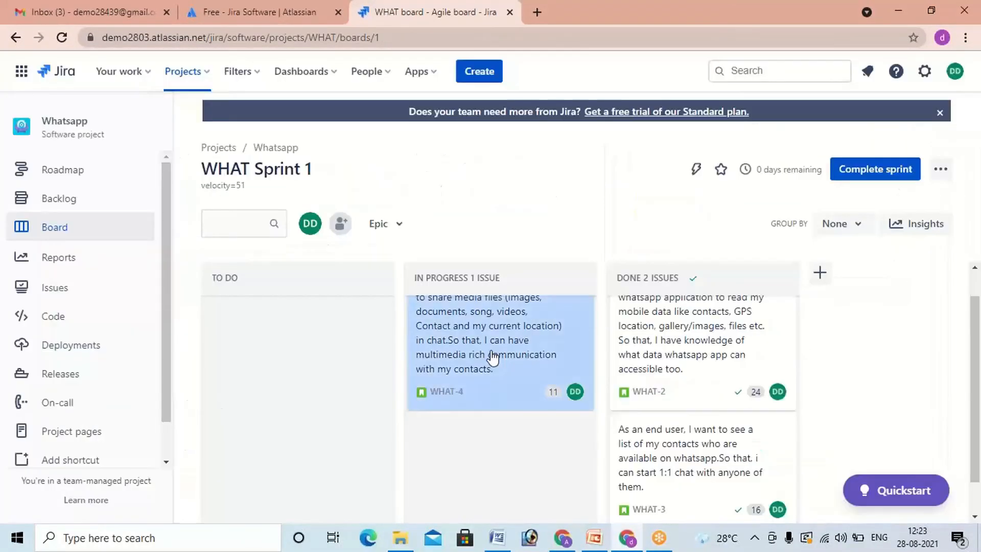
{"action": "left_click_drag", "start_coordinate": [558, 395], "coordinate": [715, 396]}
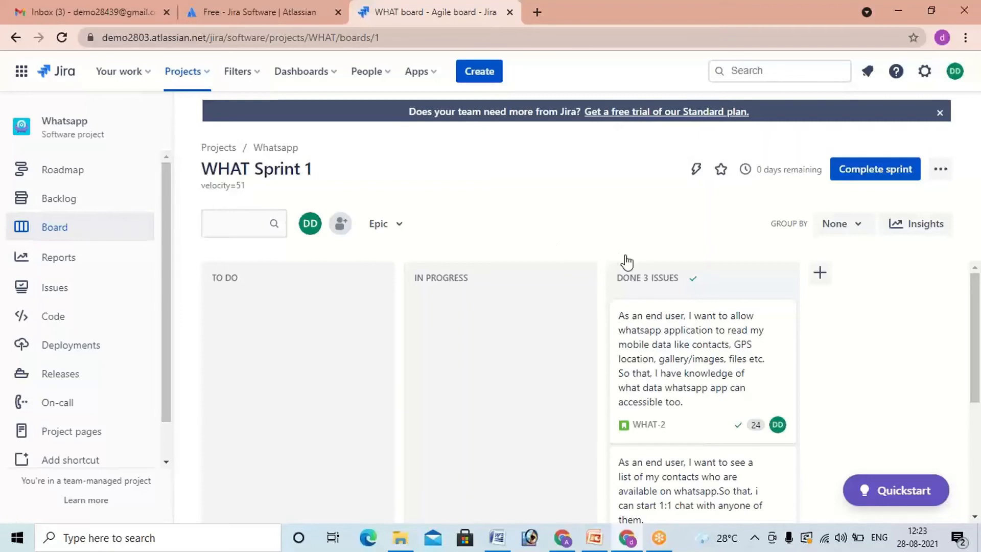
Step: Examine the stories in the Done column, including their story points and assignees
{"action": "scroll", "coordinate": [672, 407], "scroll_direction": "down", "scroll_amount": 3}
{"action": "scroll", "coordinate": [685, 438], "scroll_direction": "up", "scroll_amount": 2}
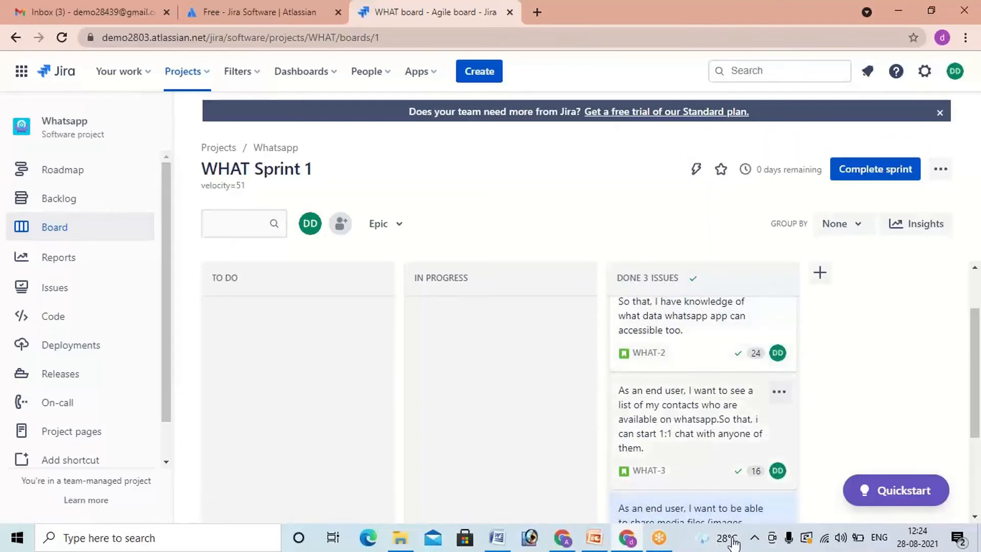
{"action": "scroll", "coordinate": [731, 452], "scroll_direction": "down", "scroll_amount": 1}
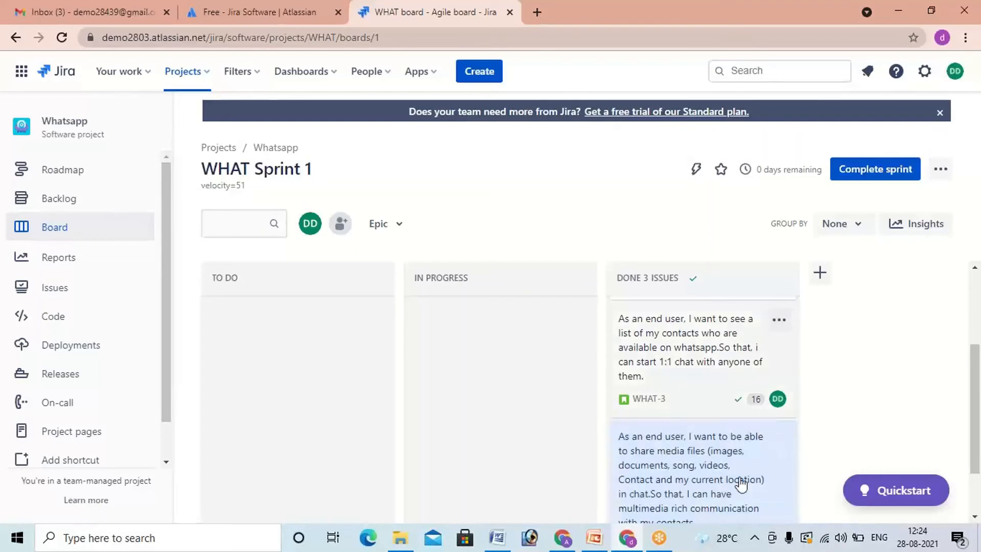
{"action": "scroll", "coordinate": [740, 483], "scroll_direction": "down", "scroll_amount": 2}
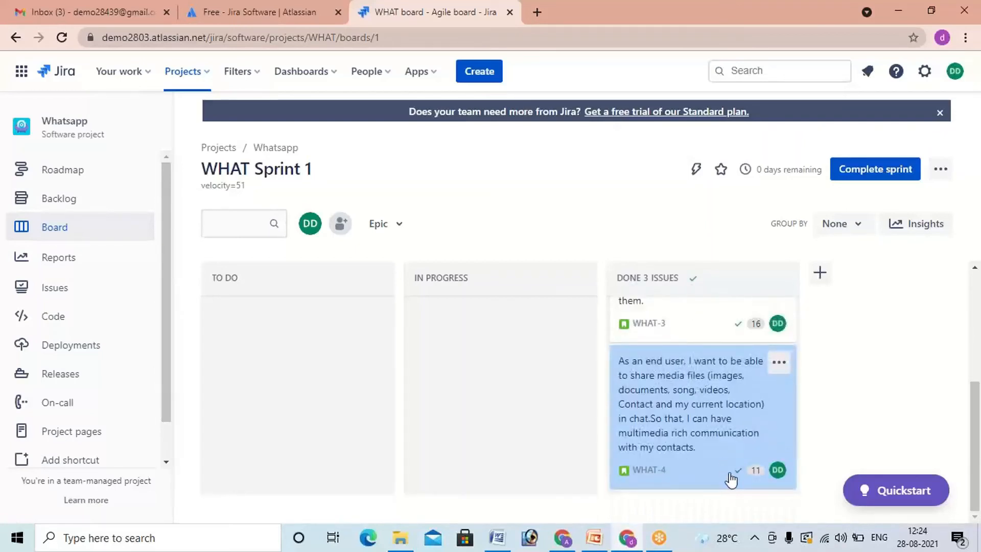
{"action": "scroll", "coordinate": [718, 440], "scroll_direction": "up", "scroll_amount": 2}
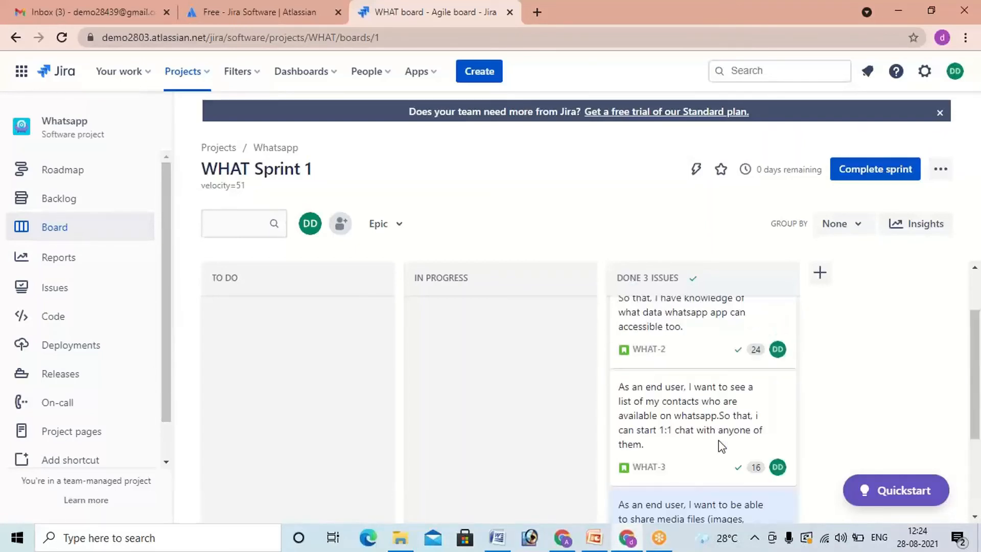
{"action": "scroll", "coordinate": [719, 440], "scroll_direction": "down", "scroll_amount": 2}
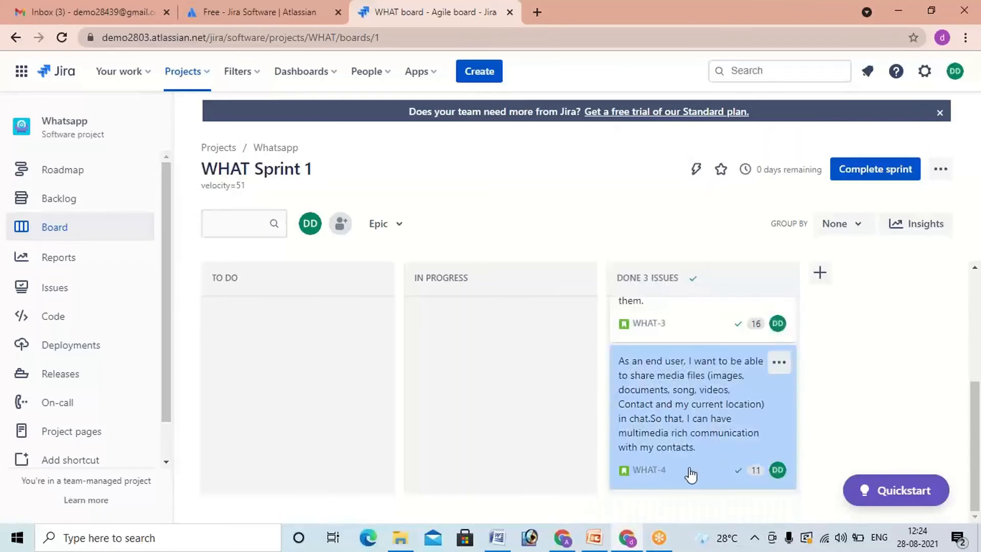
{"action": "scroll", "coordinate": [690, 462], "scroll_direction": "up", "scroll_amount": 6}
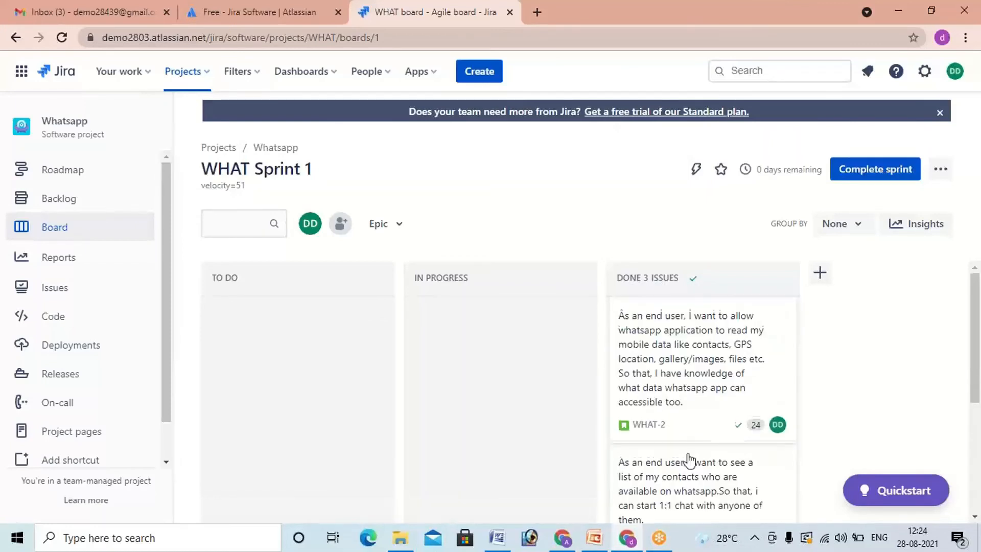
Step: Add a board column named completed after the Done column
{"action": "left_click", "coordinate": [820, 274]}
{"action": "type", "text": "completed"}
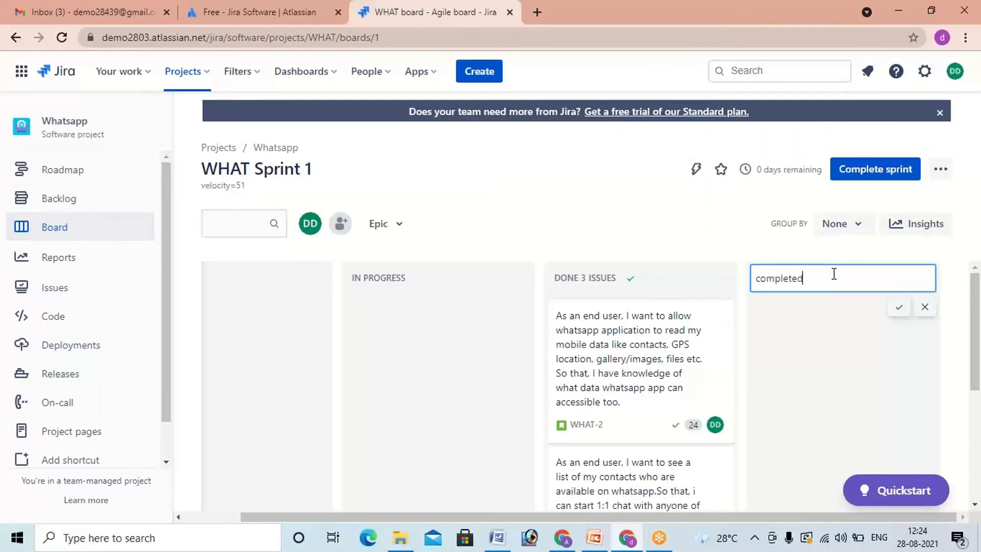
{"action": "left_click", "coordinate": [899, 308]}
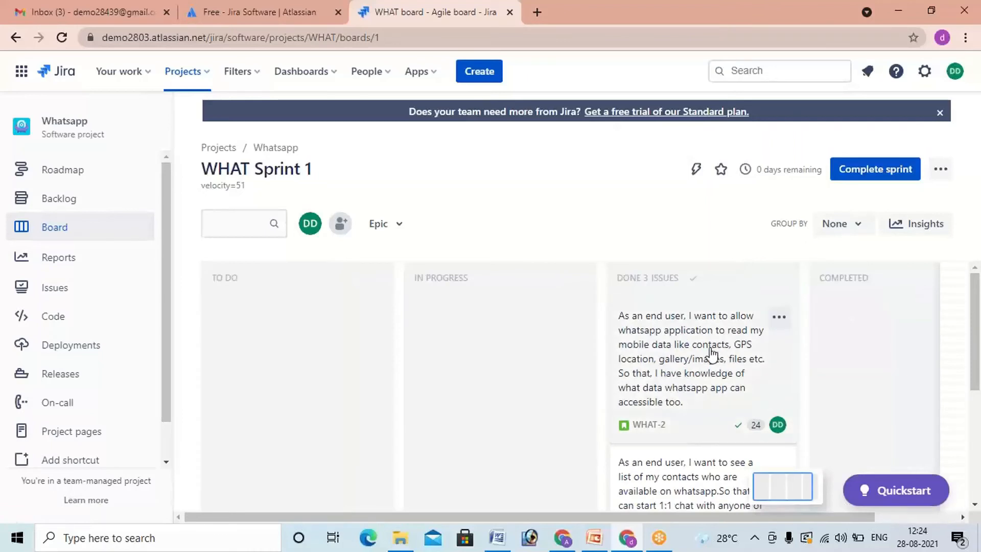
Step: Move stories WHAT-2, WHAT-3 and WHAT-4 from Done into the Completed column
{"action": "left_click_drag", "start_coordinate": [756, 352], "coordinate": [869, 352]}
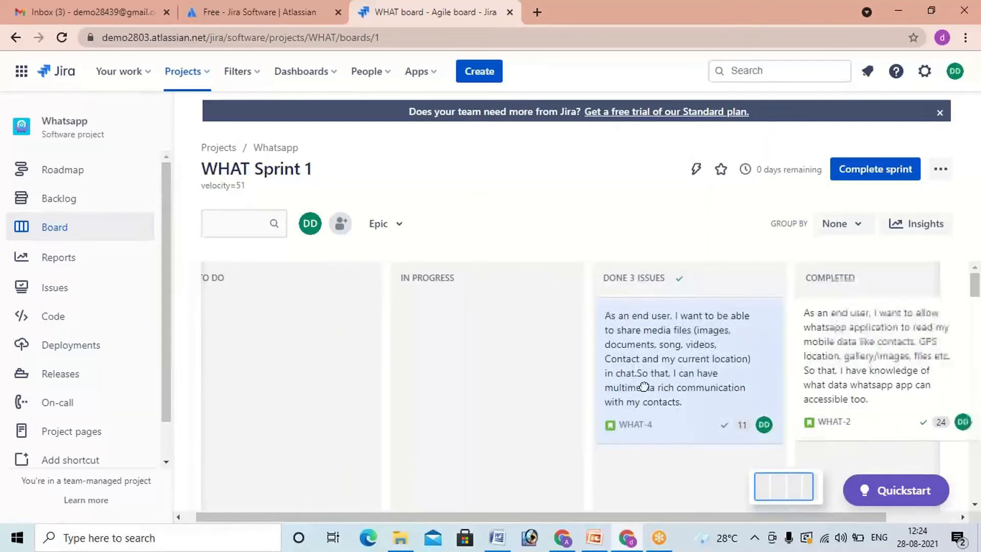
{"action": "left_click_drag", "start_coordinate": [842, 451], "coordinate": [846, 424]}
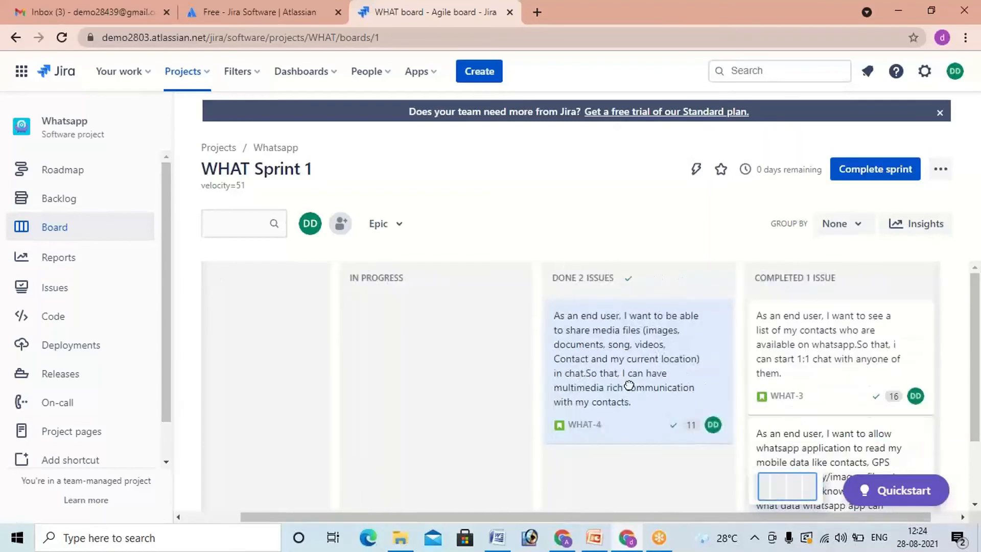
{"action": "left_click_drag", "start_coordinate": [731, 368], "coordinate": [869, 345]}
Step: Complete WHAT Sprint 1 and confirm its completion
{"action": "scroll", "coordinate": [622, 338], "scroll_direction": "down", "scroll_amount": 5}
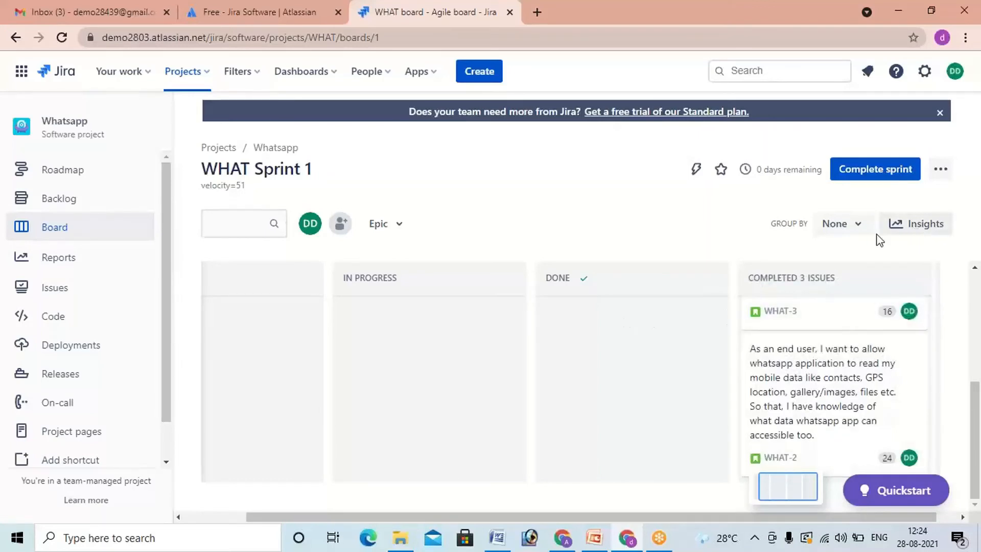
{"action": "left_click", "coordinate": [861, 179]}
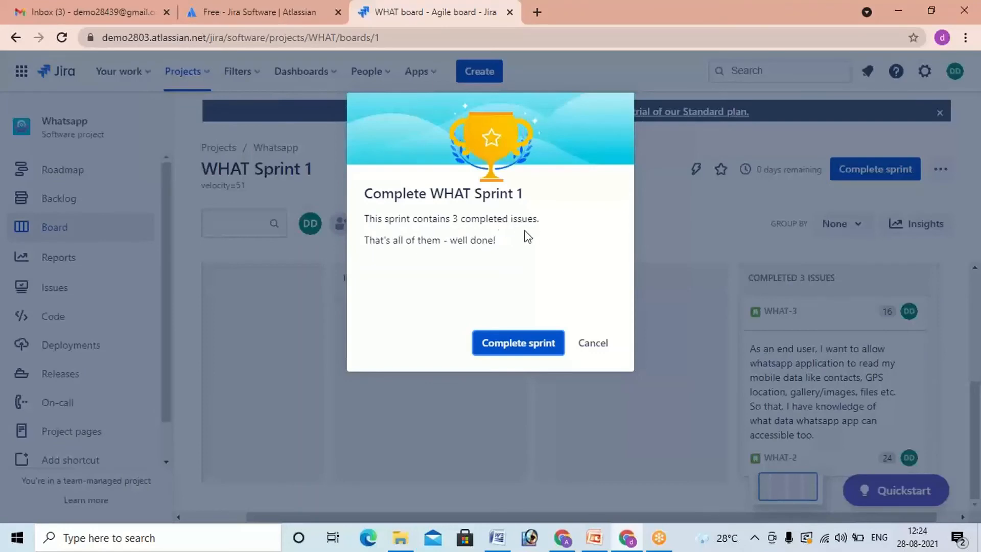
{"action": "left_click", "coordinate": [518, 343]}
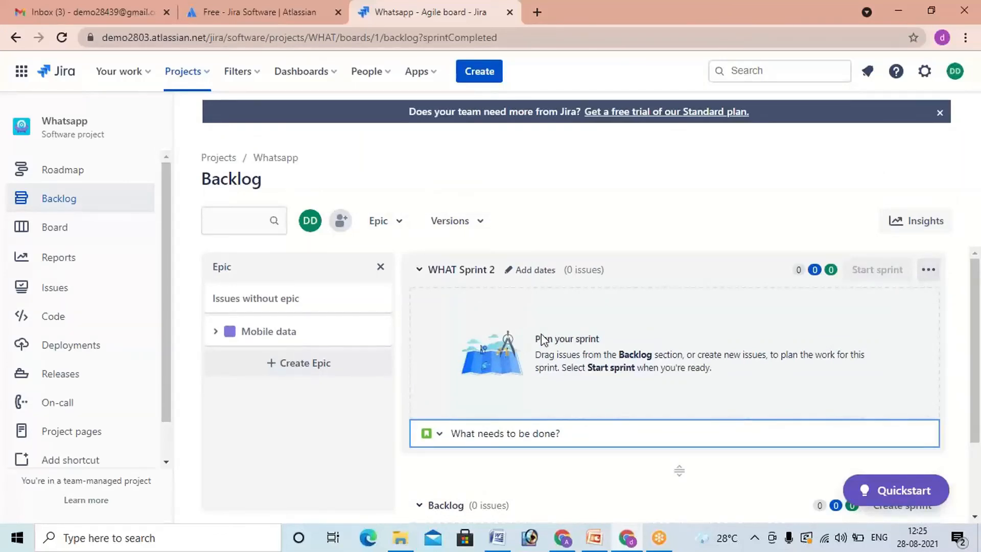
Step: View the reports overview, then return to the project and look across the WHAT board's columns from To Do to Completed
{"action": "left_click", "coordinate": [76, 263]}
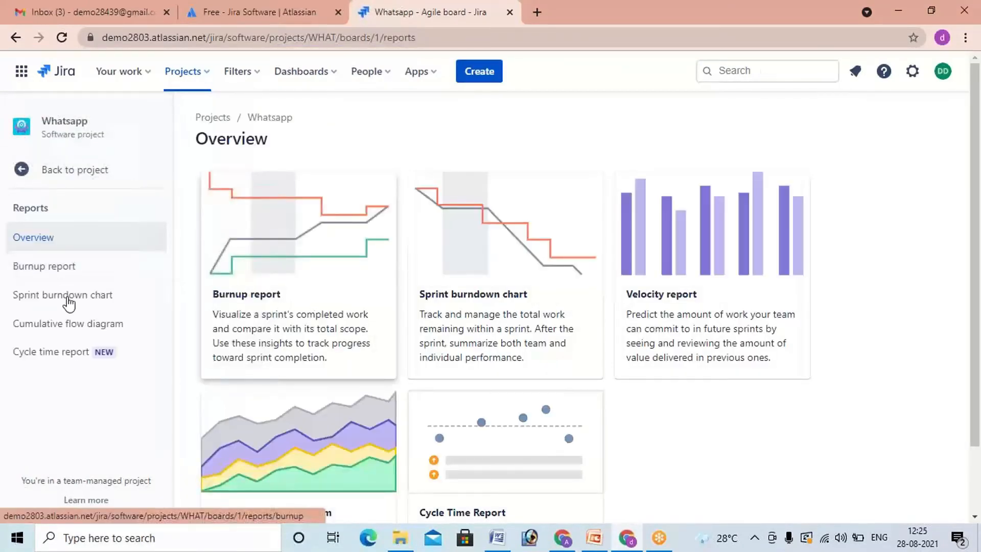
{"action": "left_click", "coordinate": [38, 177]}
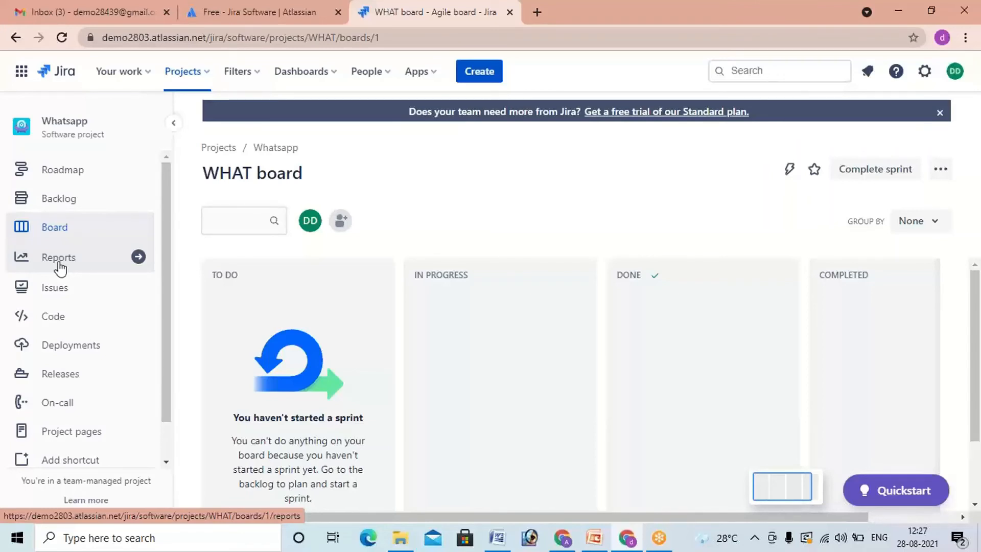
{"action": "left_click_drag", "start_coordinate": [369, 517], "coordinate": [595, 516]}
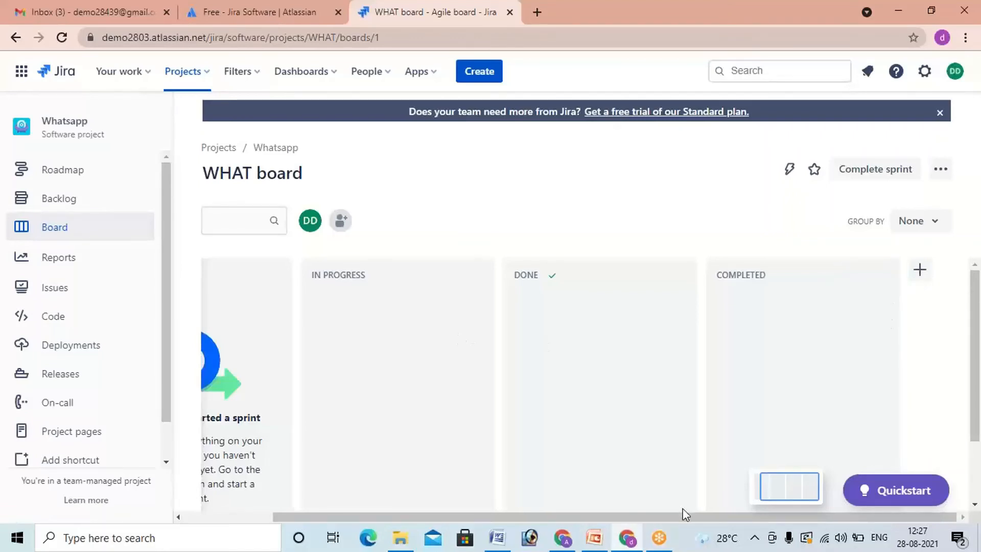
{"action": "left_click_drag", "start_coordinate": [543, 517], "coordinate": [492, 517]}
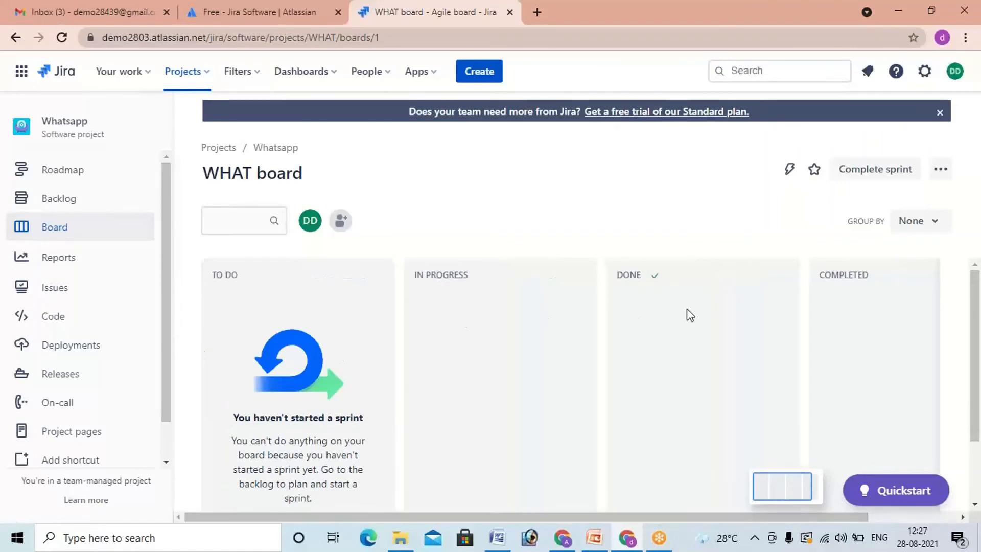
{"action": "left_click_drag", "start_coordinate": [667, 519], "coordinate": [765, 514]}
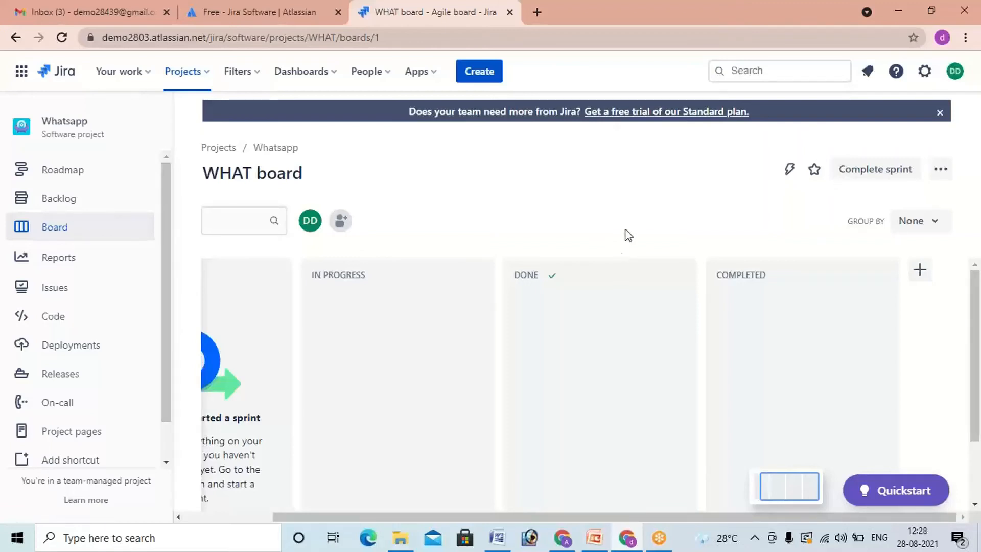
Step: Open the Burnup report for WHAT Sprint 1 and examine its story point chart and the table of sprint events
{"action": "left_click", "coordinate": [79, 260]}
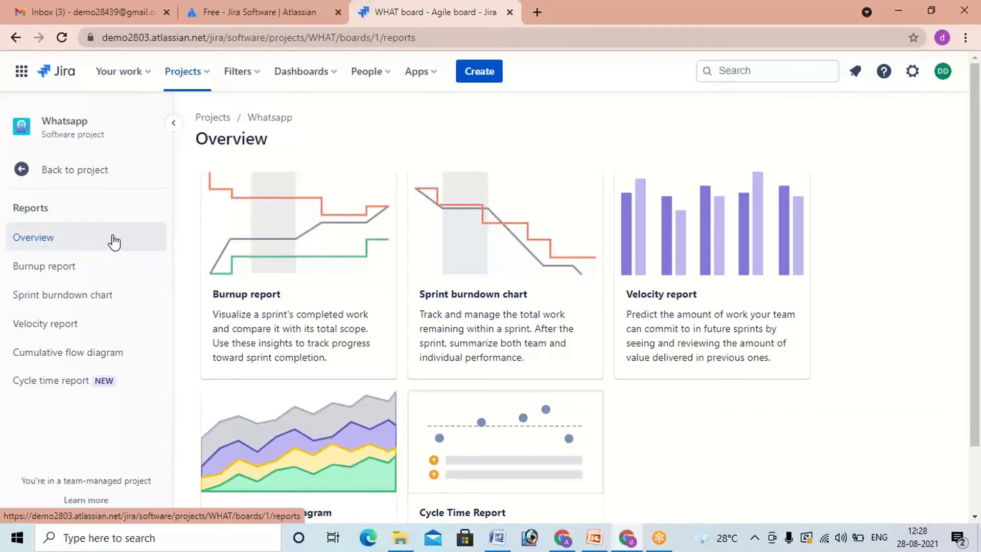
{"action": "left_click", "coordinate": [62, 278]}
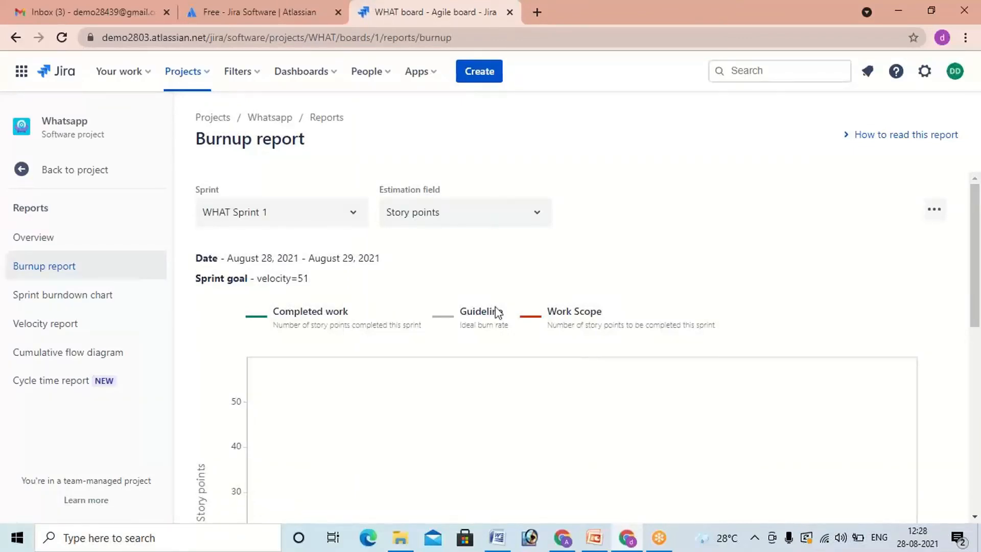
{"action": "scroll", "coordinate": [587, 309], "scroll_direction": "down", "scroll_amount": 8}
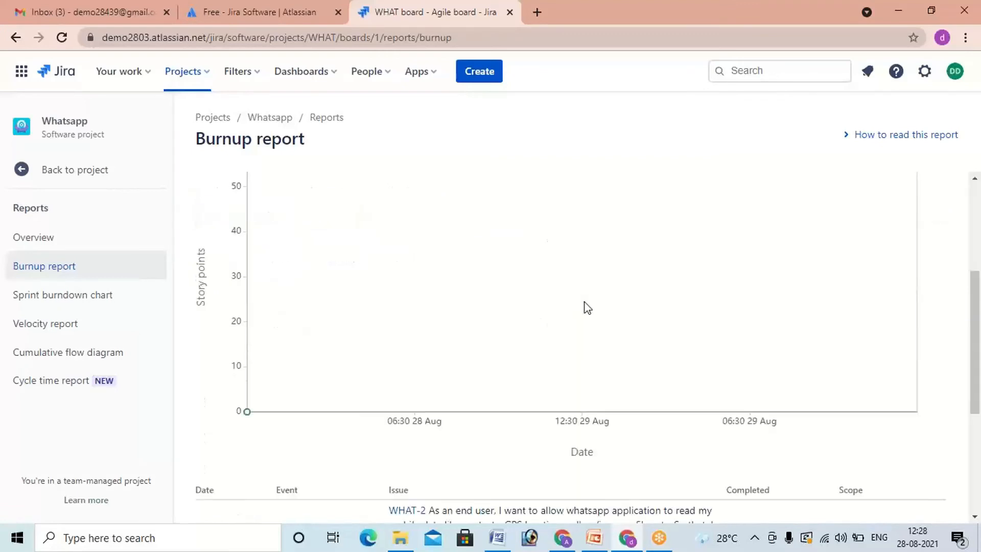
{"action": "scroll", "coordinate": [584, 302], "scroll_direction": "up", "scroll_amount": 10}
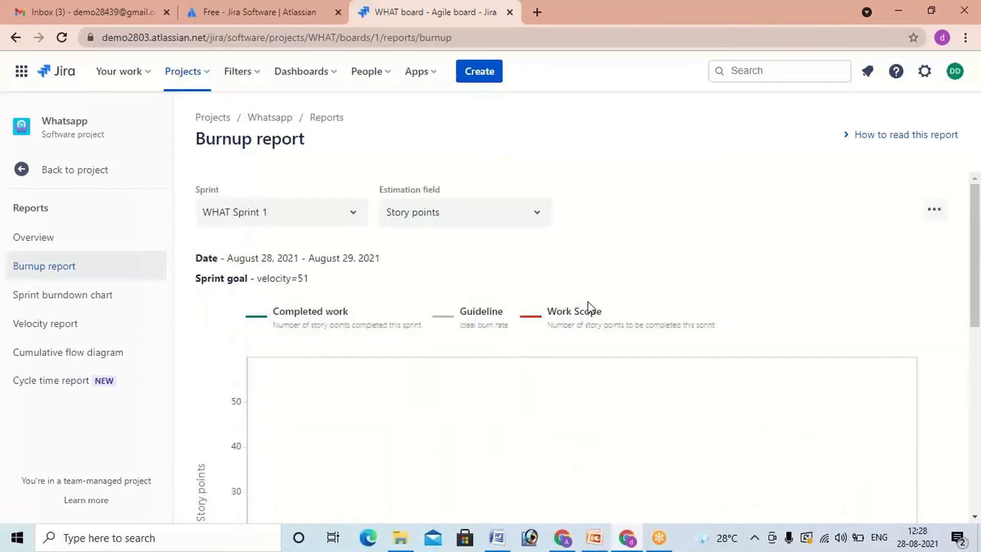
{"action": "scroll", "coordinate": [587, 301], "scroll_direction": "down", "scroll_amount": 2}
{"action": "scroll", "coordinate": [590, 305], "scroll_direction": "down", "scroll_amount": 8}
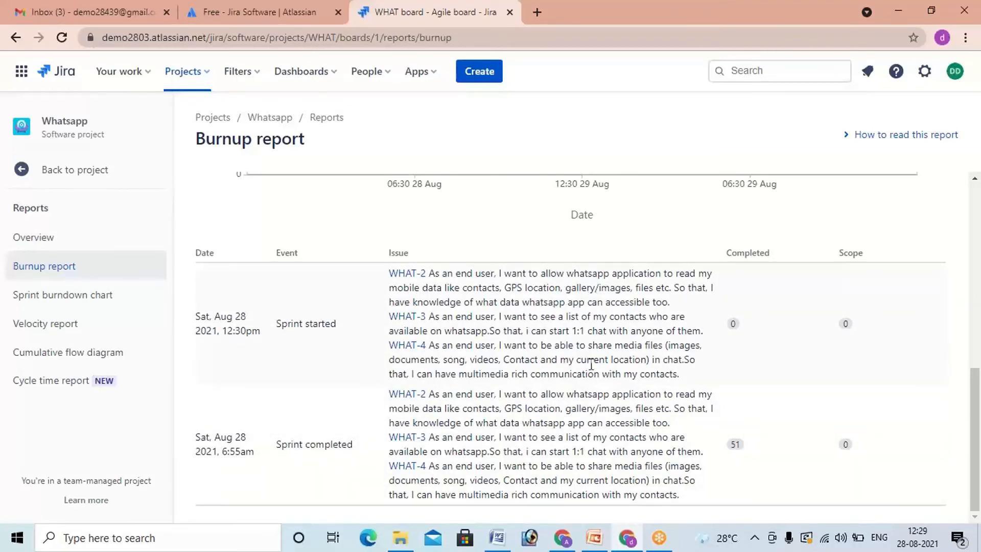
{"action": "scroll", "coordinate": [848, 455], "scroll_direction": "up", "scroll_amount": 3}
{"action": "scroll", "coordinate": [848, 451], "scroll_direction": "down", "scroll_amount": 3}
Step: Open the Sprint burndown chart for WHAT Sprint 1 and examine its incomplete, completed and completed-outside-sprint issue lists
{"action": "left_click", "coordinate": [31, 298]}
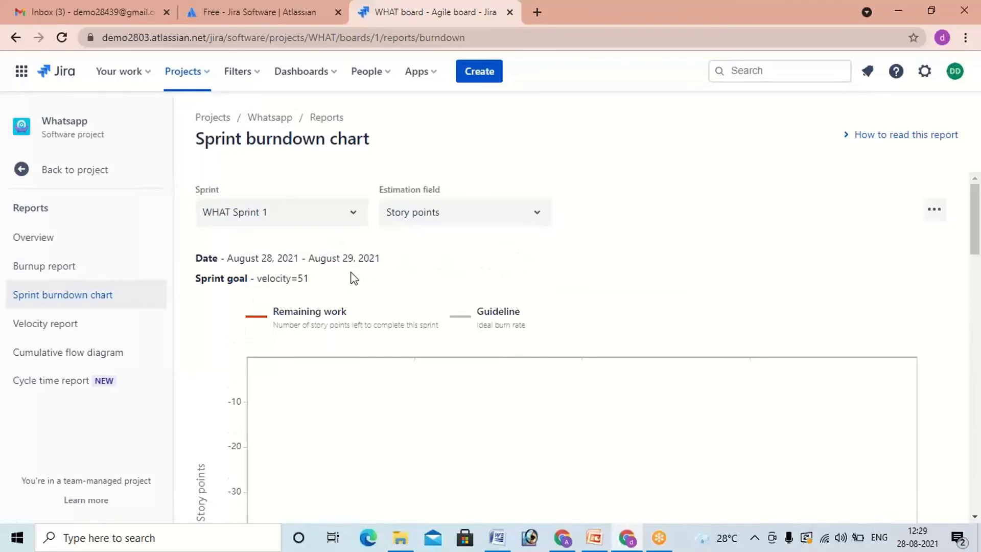
{"action": "scroll", "coordinate": [353, 278], "scroll_direction": "down", "scroll_amount": 15}
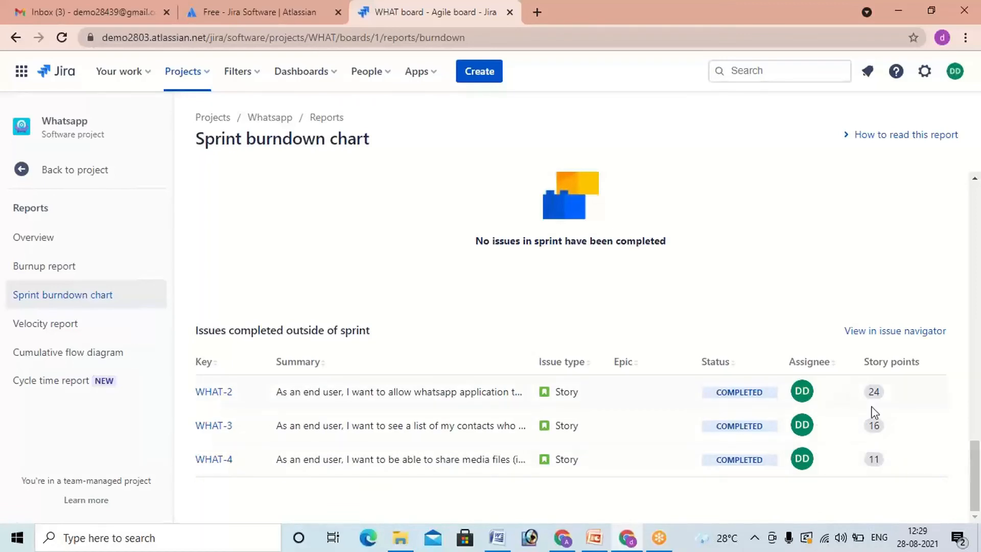
{"action": "scroll", "coordinate": [875, 413], "scroll_direction": "up", "scroll_amount": 8}
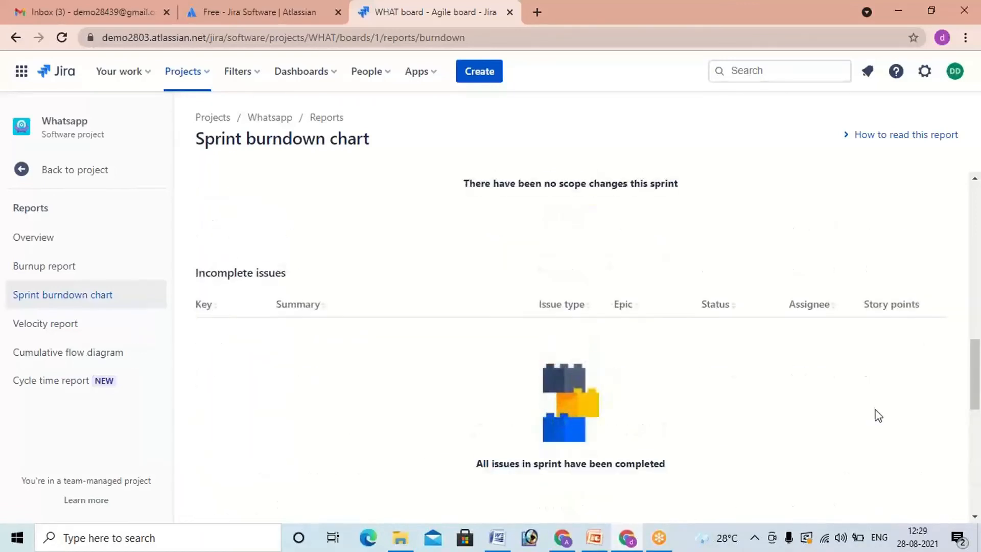
{"action": "scroll", "coordinate": [874, 416], "scroll_direction": "down", "scroll_amount": 5}
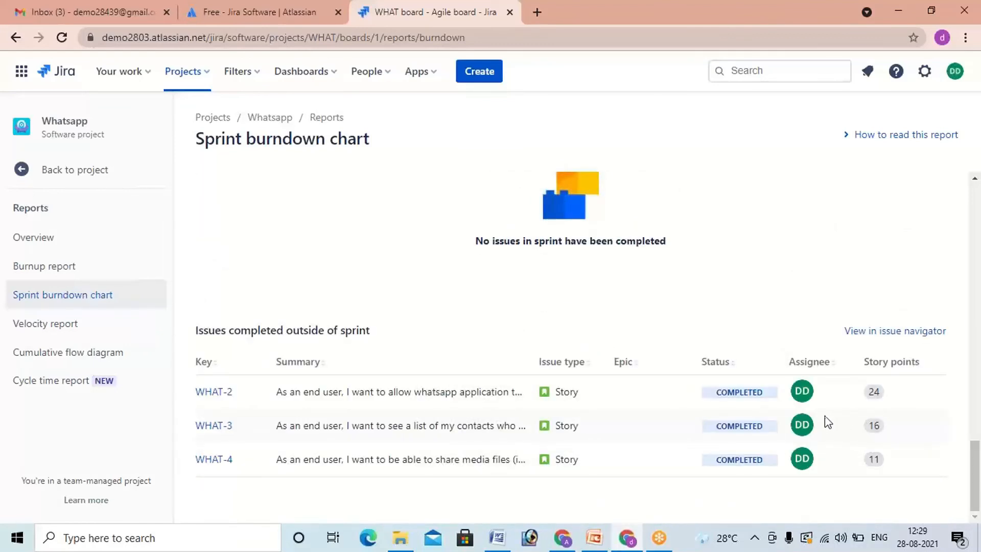
{"action": "scroll", "coordinate": [611, 387], "scroll_direction": "up", "scroll_amount": 3}
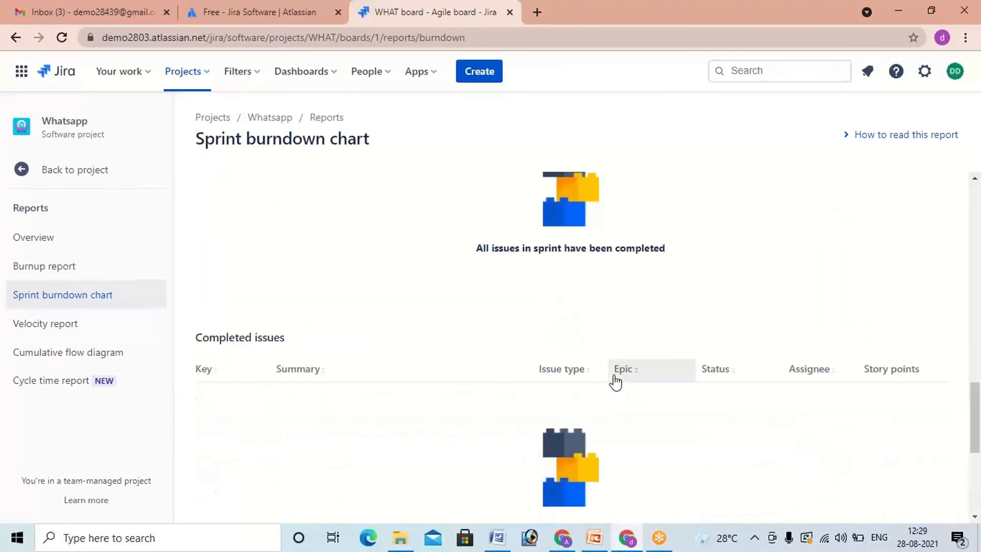
{"action": "scroll", "coordinate": [615, 382], "scroll_direction": "up", "scroll_amount": 3}
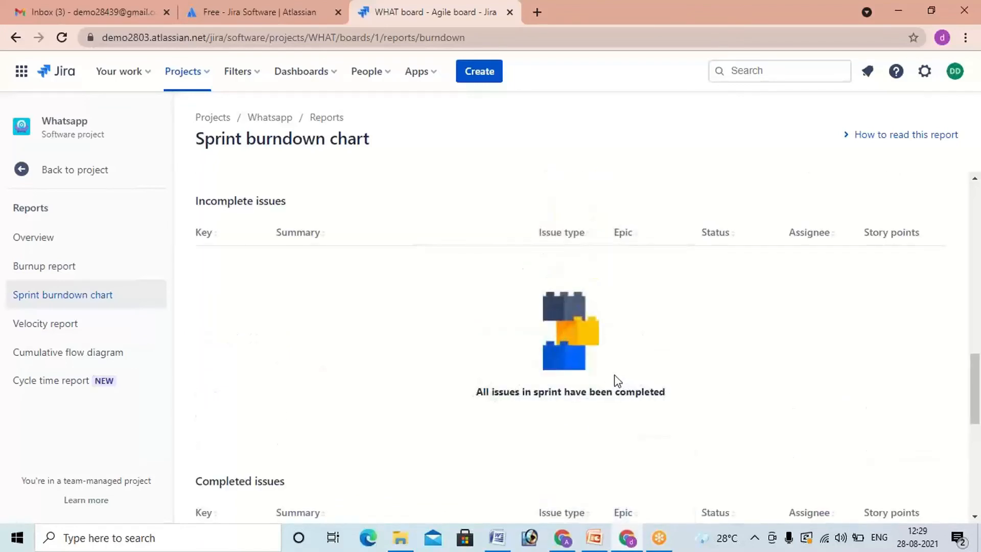
Step: Examine the burndown graph of remaining work together with the scope changes log for WHAT Sprint 1
{"action": "scroll", "coordinate": [617, 381], "scroll_direction": "up", "scroll_amount": 8}
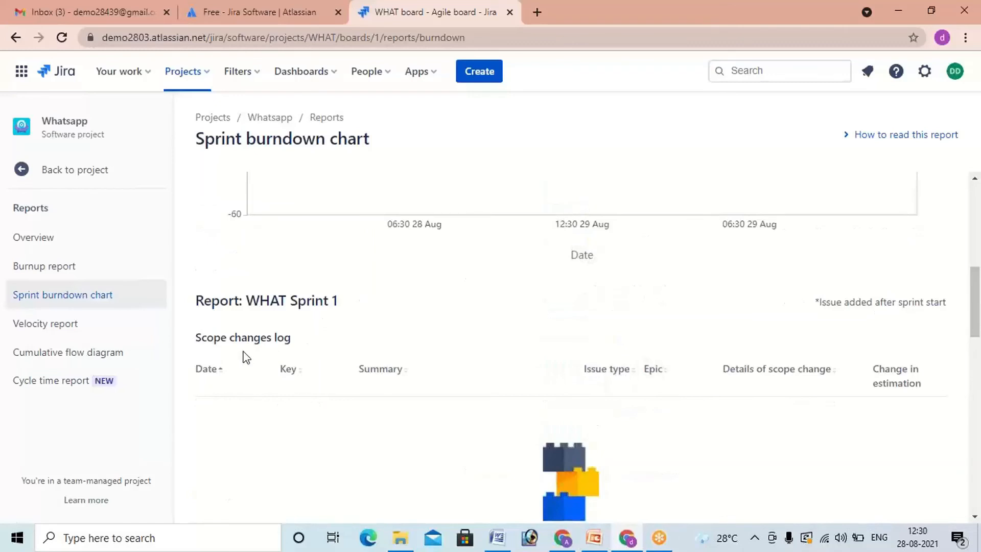
{"action": "scroll", "coordinate": [253, 357], "scroll_direction": "up", "scroll_amount": 8}
{"action": "scroll", "coordinate": [259, 357], "scroll_direction": "down", "scroll_amount": 4}
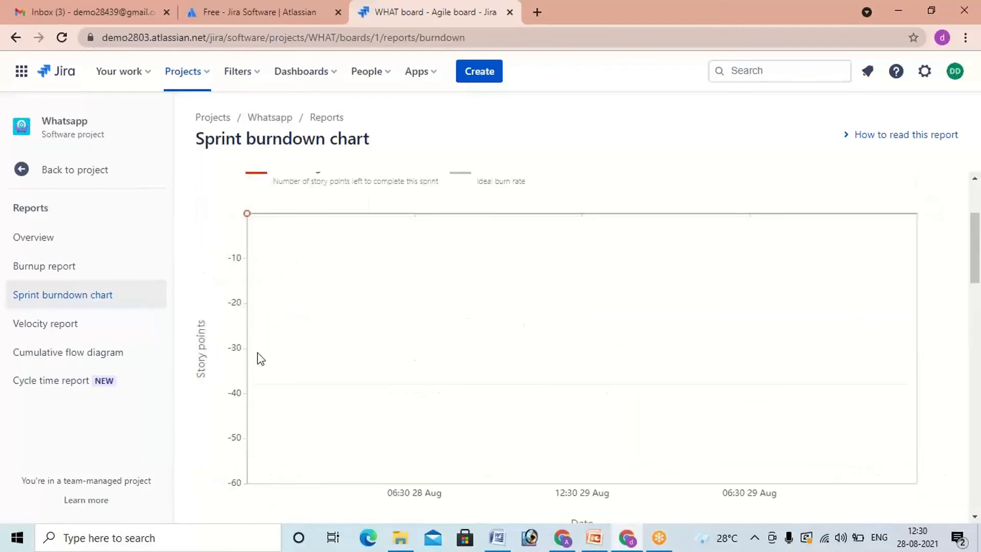
{"action": "scroll", "coordinate": [266, 357], "scroll_direction": "down", "scroll_amount": 3}
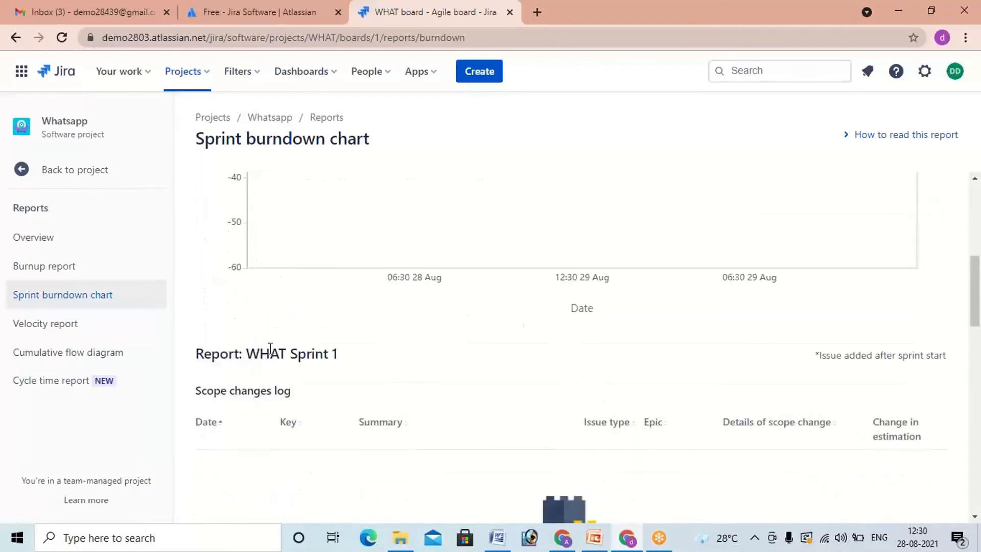
{"action": "scroll", "coordinate": [271, 350], "scroll_direction": "down", "scroll_amount": 9}
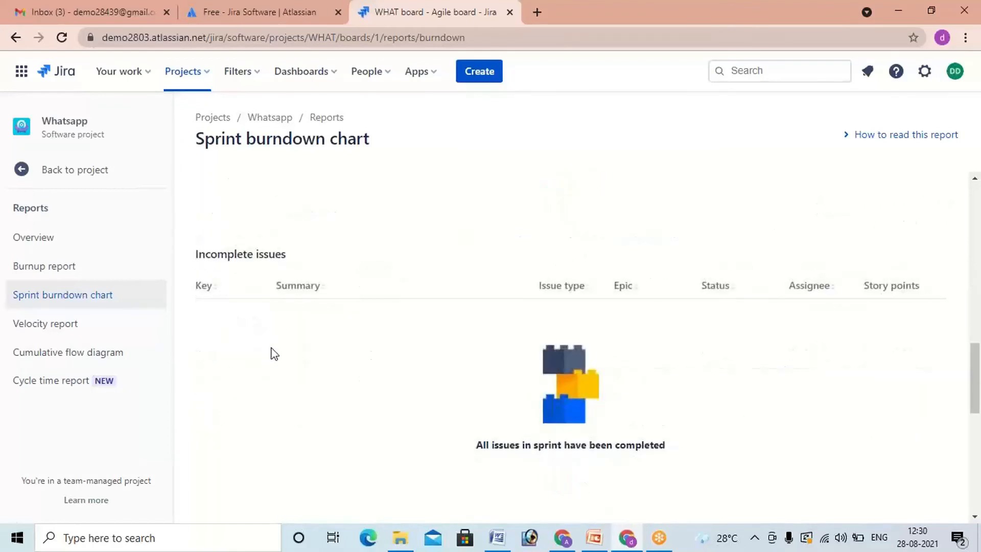
{"action": "scroll", "coordinate": [270, 353], "scroll_direction": "up", "scroll_amount": 4}
{"action": "scroll", "coordinate": [275, 353], "scroll_direction": "up", "scroll_amount": 8}
{"action": "scroll", "coordinate": [275, 353], "scroll_direction": "down", "scroll_amount": 2}
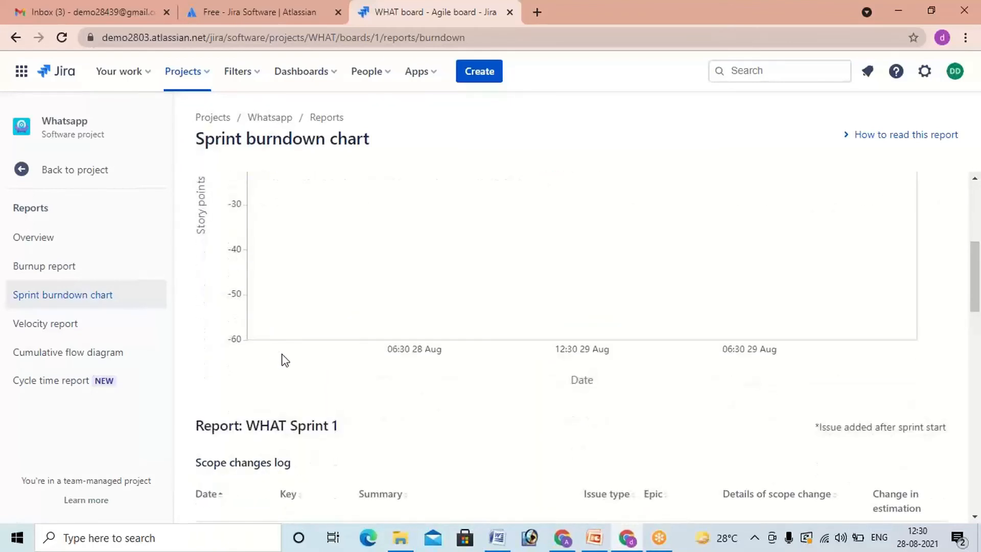
{"action": "scroll", "coordinate": [314, 374], "scroll_direction": "down", "scroll_amount": 4}
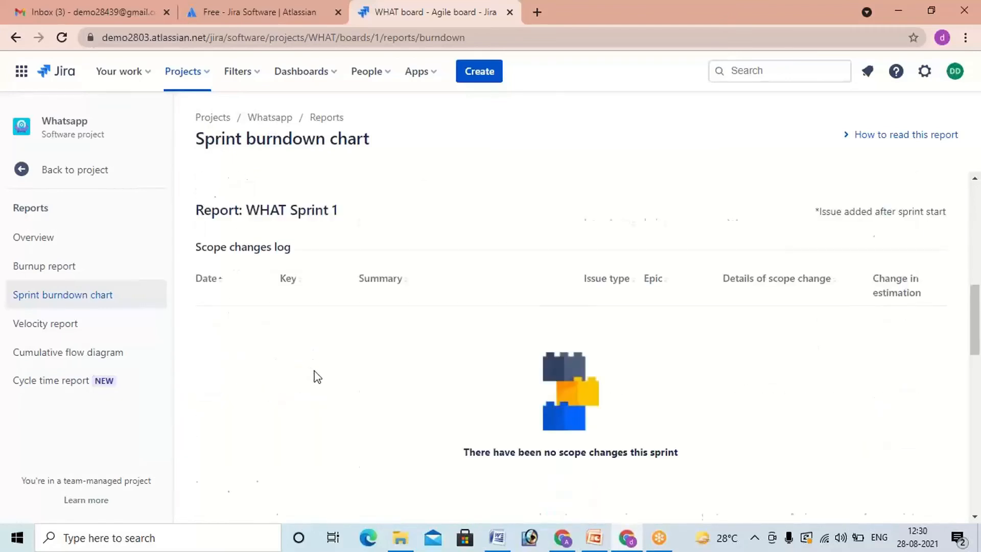
{"action": "scroll", "coordinate": [314, 377], "scroll_direction": "down", "scroll_amount": 3}
{"action": "scroll", "coordinate": [318, 377], "scroll_direction": "up", "scroll_amount": 7}
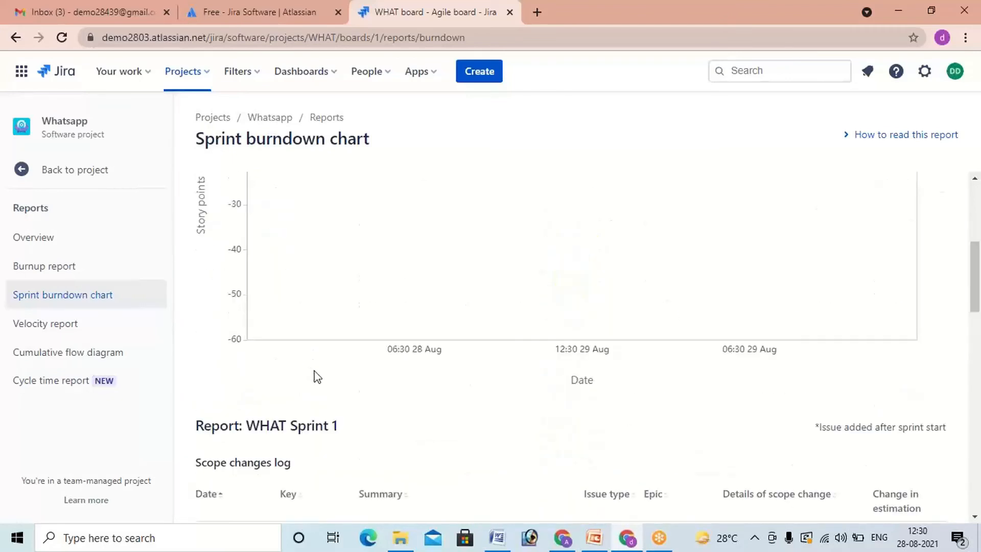
{"action": "scroll", "coordinate": [318, 377], "scroll_direction": "up", "scroll_amount": 6}
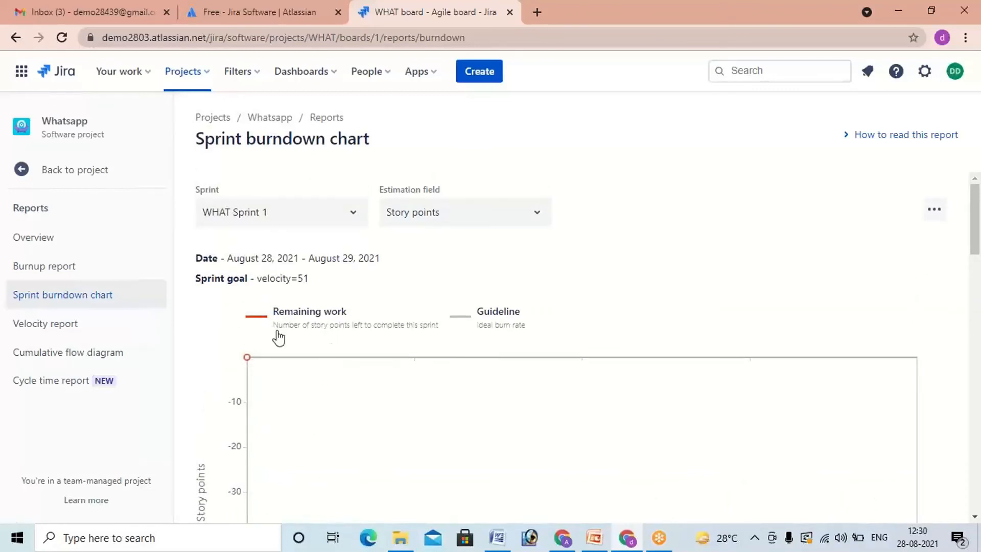
Step: Reopen the Burnup report and compare the completed and scope values of the sprint started and sprint completed events
{"action": "left_click", "coordinate": [57, 274]}
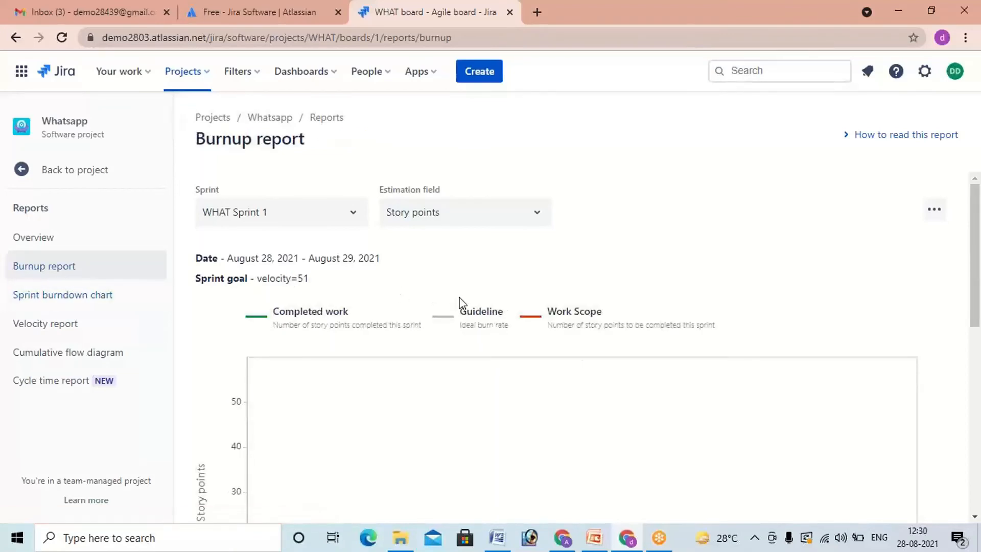
{"action": "scroll", "coordinate": [460, 301], "scroll_direction": "down", "scroll_amount": 4}
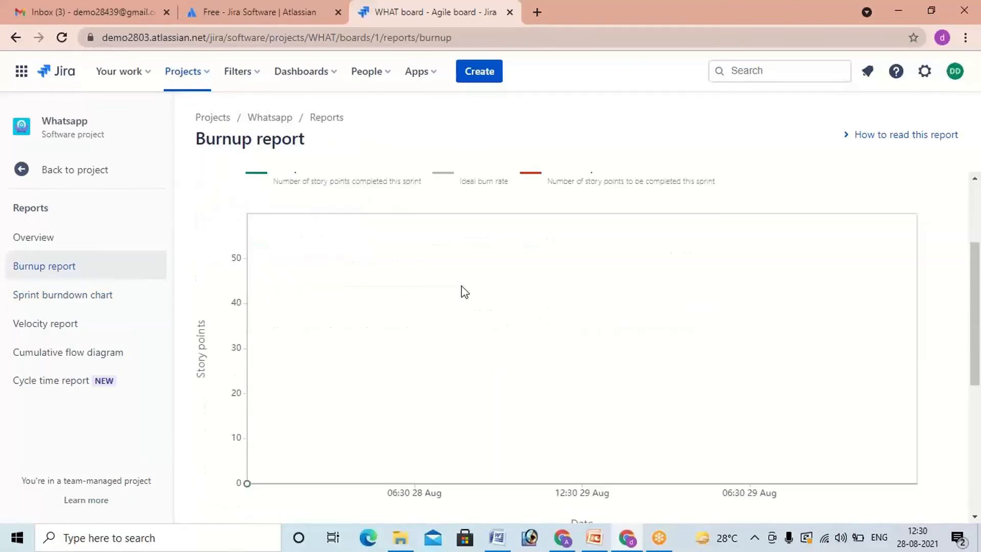
{"action": "scroll", "coordinate": [458, 303], "scroll_direction": "down", "scroll_amount": 5}
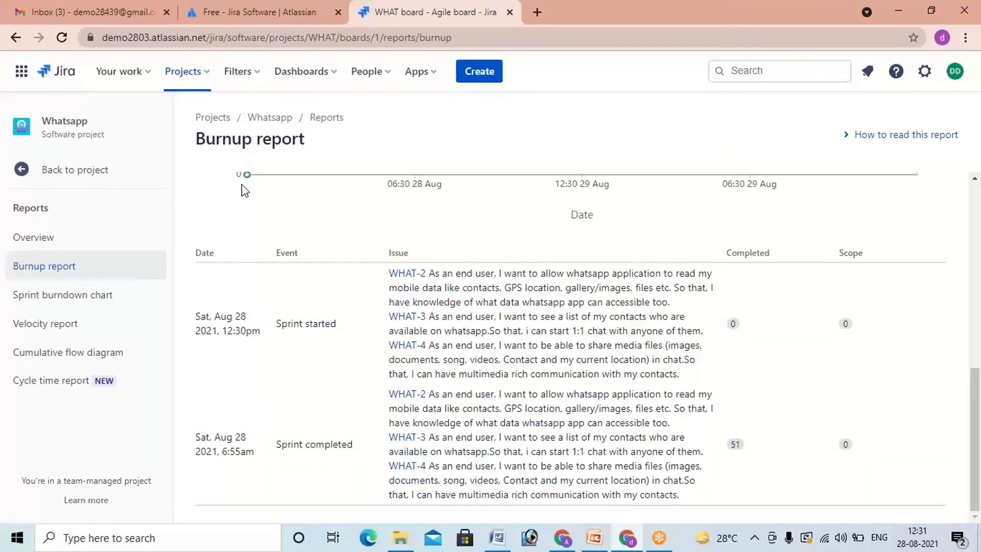
{"action": "scroll", "coordinate": [243, 178], "scroll_direction": "up", "scroll_amount": 1}
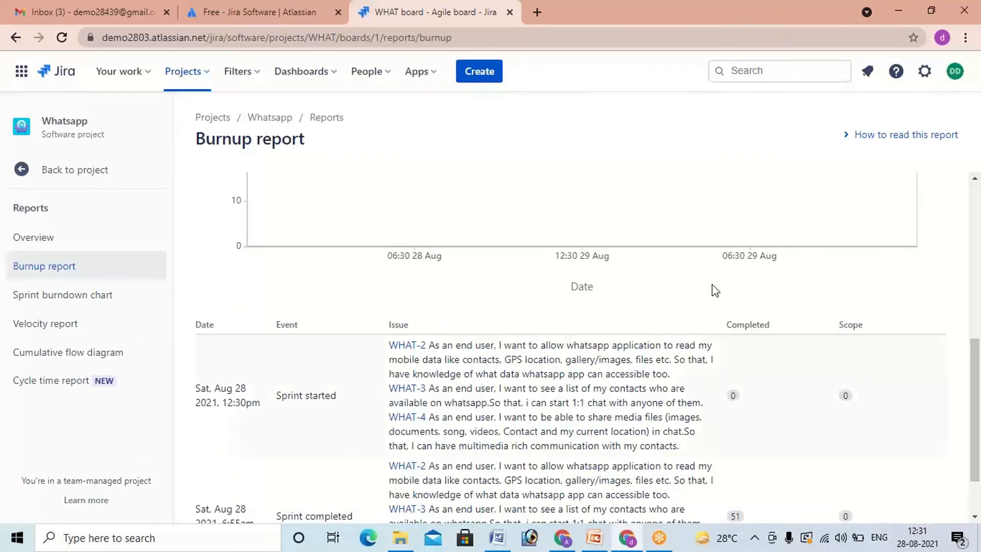
{"action": "scroll", "coordinate": [713, 289], "scroll_direction": "down", "scroll_amount": 1}
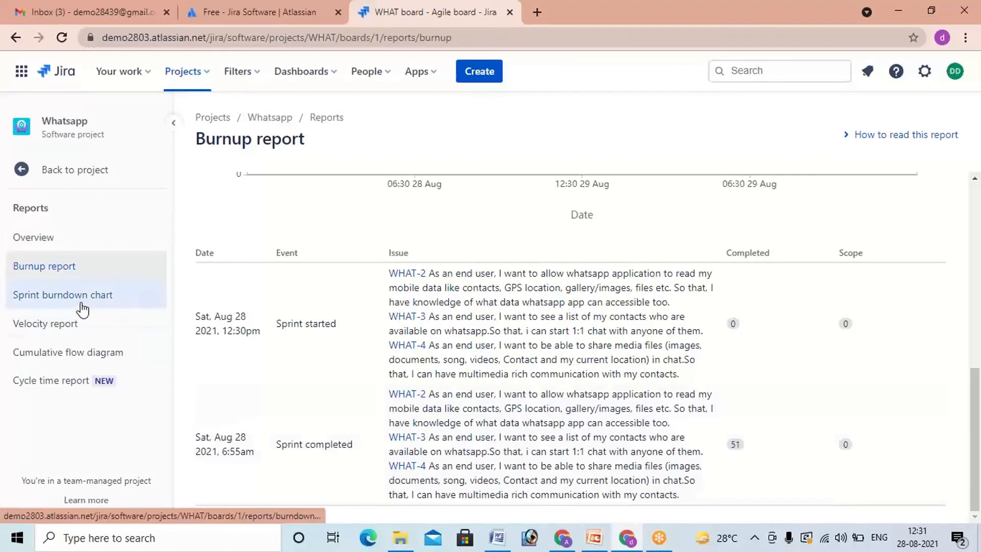
Step: Open the Velocity report and examine the commitment and completed story points for WHAT Sprint 1 in the chart and table
{"action": "left_click", "coordinate": [73, 325]}
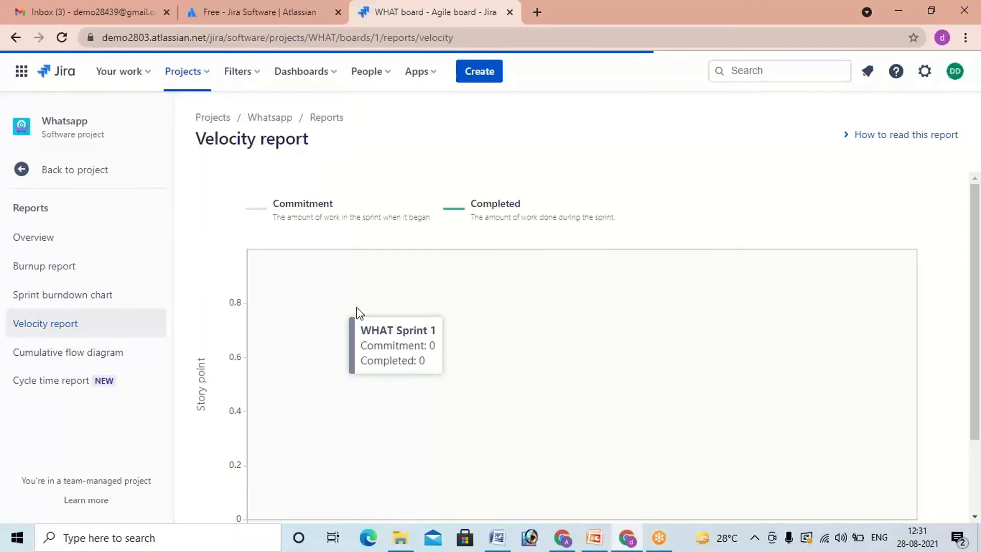
{"action": "scroll", "coordinate": [221, 397], "scroll_direction": "down", "scroll_amount": 2}
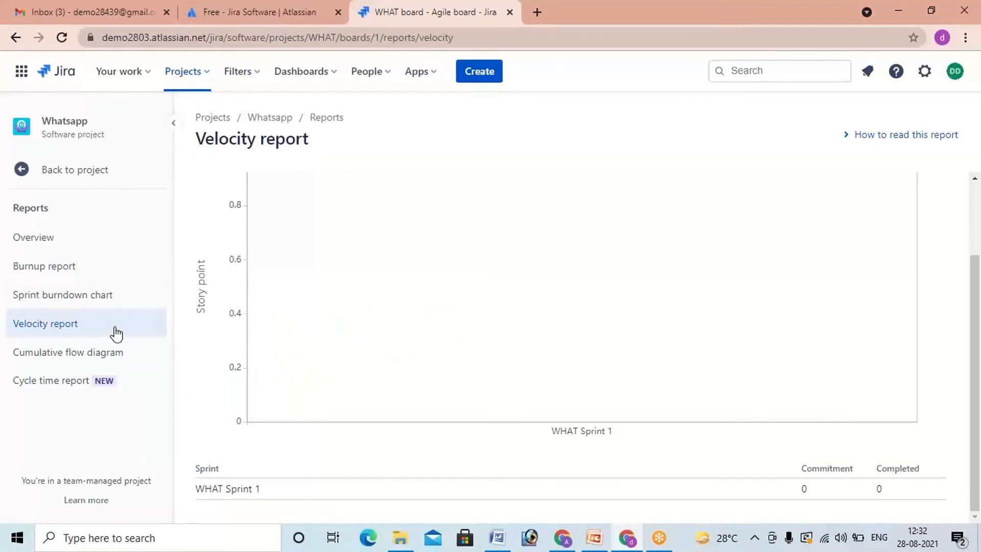
{"action": "scroll", "coordinate": [460, 441], "scroll_direction": "up", "scroll_amount": 1}
{"action": "scroll", "coordinate": [460, 439], "scroll_direction": "up", "scroll_amount": 1}
{"action": "scroll", "coordinate": [461, 434], "scroll_direction": "down", "scroll_amount": 3}
{"action": "scroll", "coordinate": [462, 431], "scroll_direction": "up", "scroll_amount": 3}
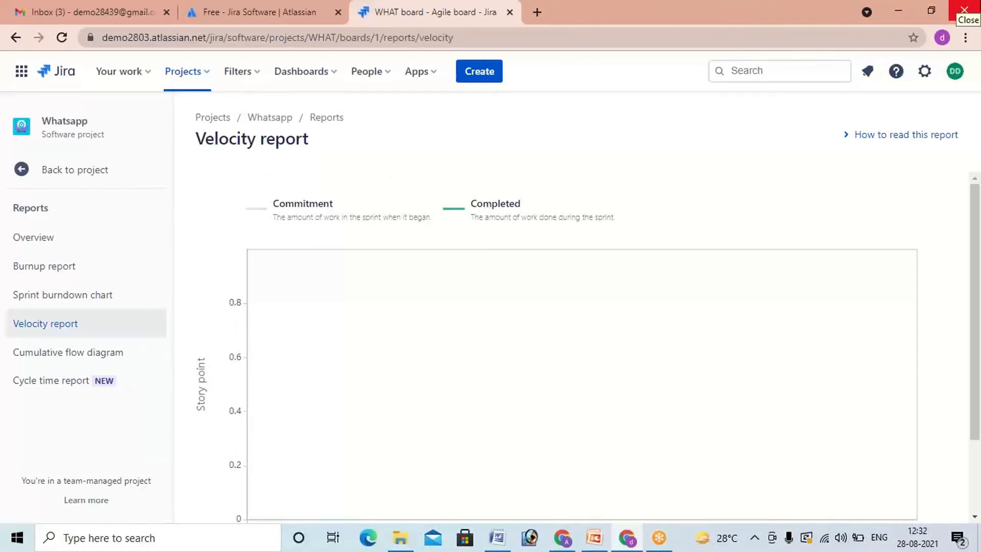
{"action": "mouse_move", "coordinate": [561, 357]}
{"action": "scroll", "coordinate": [356, 349], "scroll_direction": "down", "scroll_amount": 2}
{"action": "scroll", "coordinate": [387, 394], "scroll_direction": "up", "scroll_amount": 2}
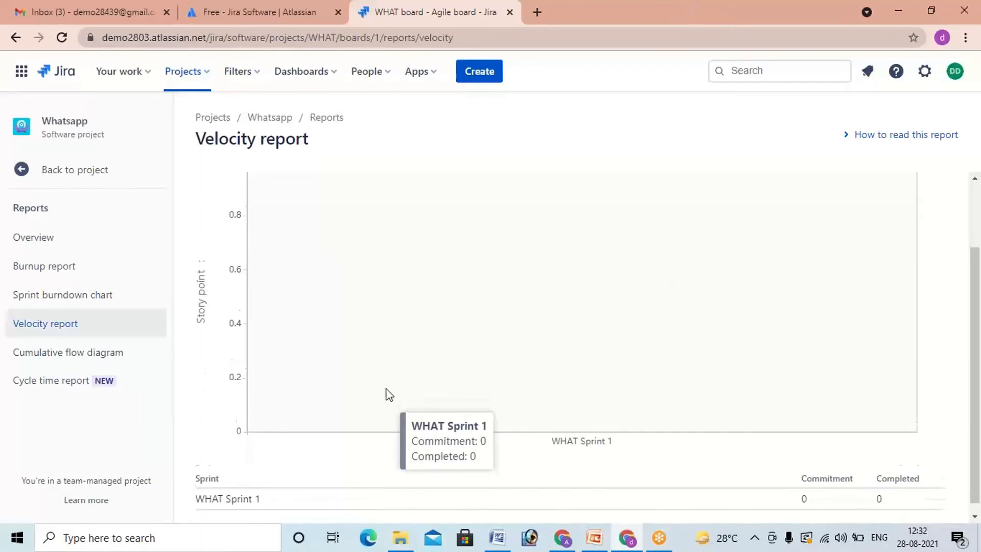
{"action": "scroll", "coordinate": [414, 383], "scroll_direction": "down", "scroll_amount": 2}
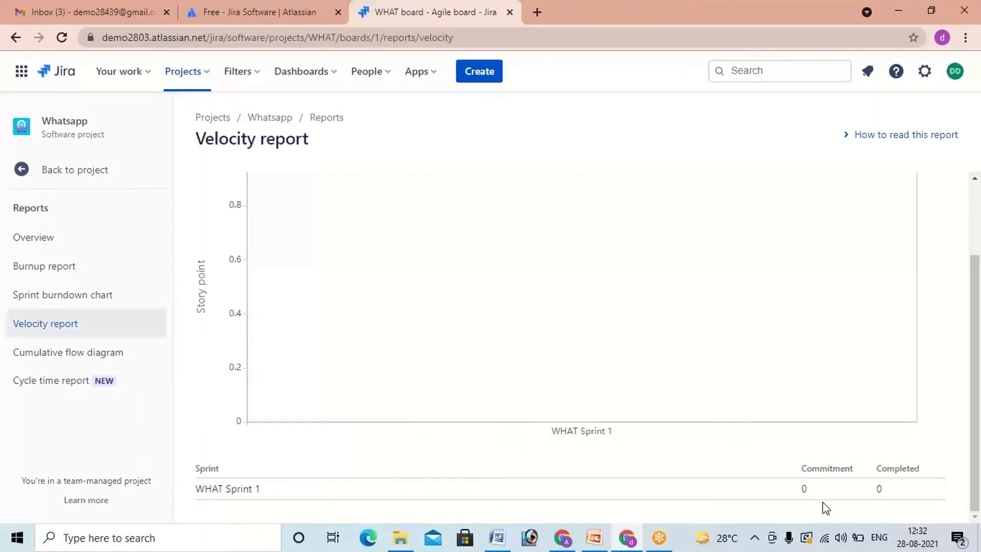
{"action": "scroll", "coordinate": [772, 449], "scroll_direction": "up", "scroll_amount": 2}
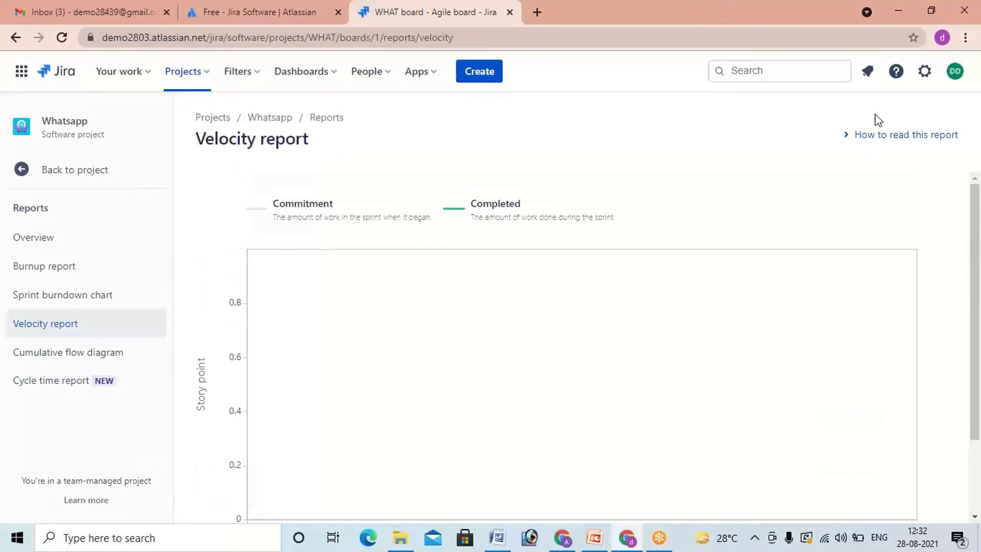
Step: Read the explanation of how to read the Velocity report, and examine the commitment and completed values for WHAT Sprint 1
{"action": "left_click", "coordinate": [850, 139]}
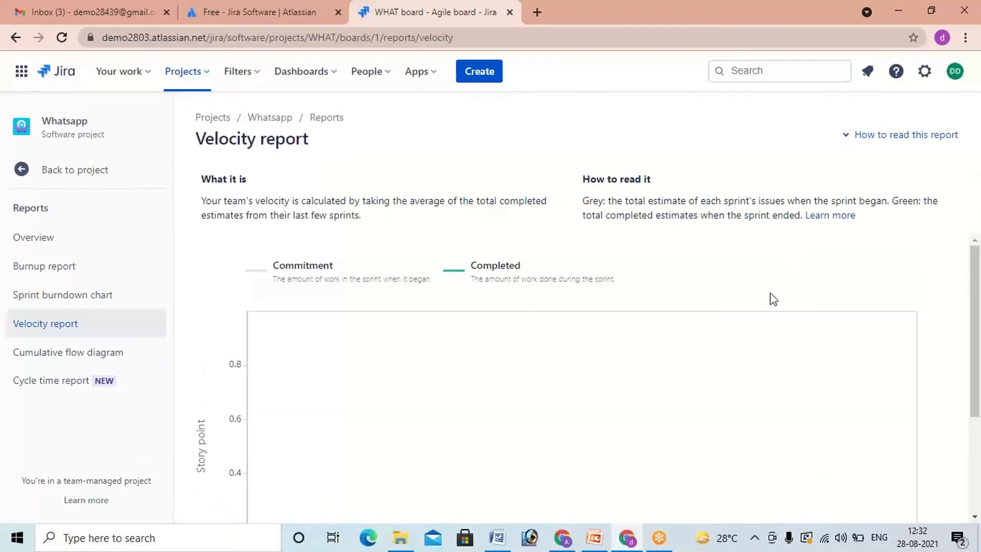
{"action": "left_click", "coordinate": [849, 139]}
{"action": "scroll", "coordinate": [654, 250], "scroll_direction": "down", "scroll_amount": 2}
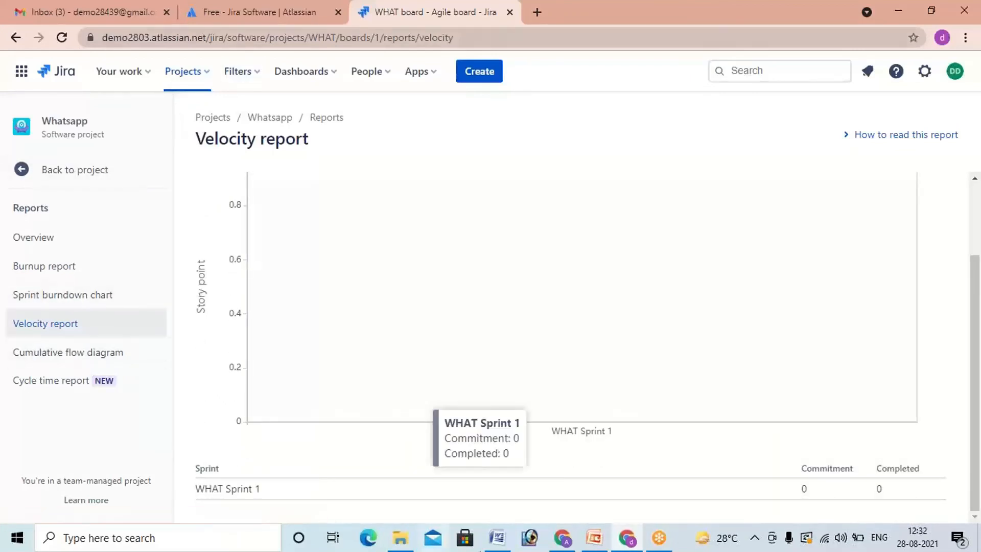
Step: Switch to the other Chrome window, open the hydco Jira site in a new tab, and open the Amkart project's reports
{"action": "left_click", "coordinate": [561, 547]}
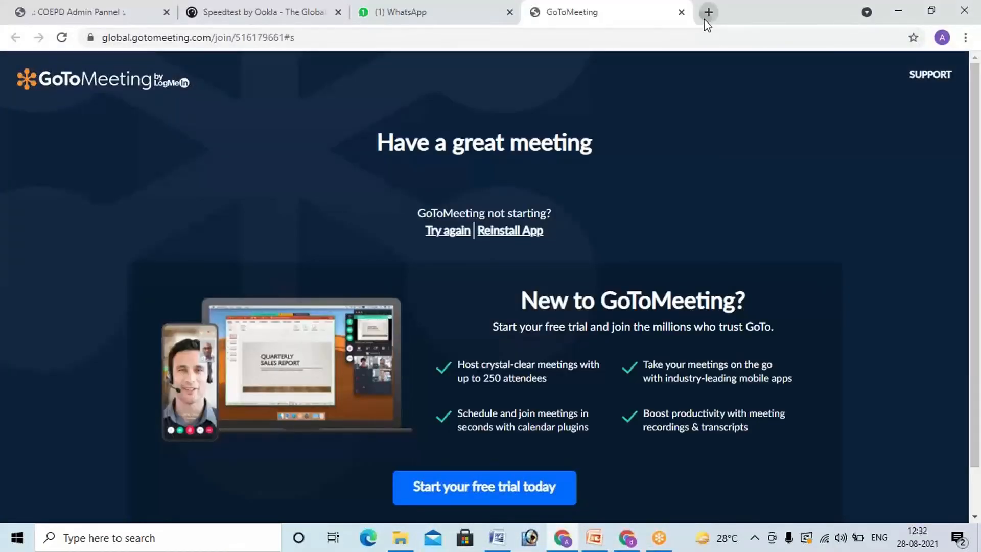
{"action": "left_click", "coordinate": [708, 12]}
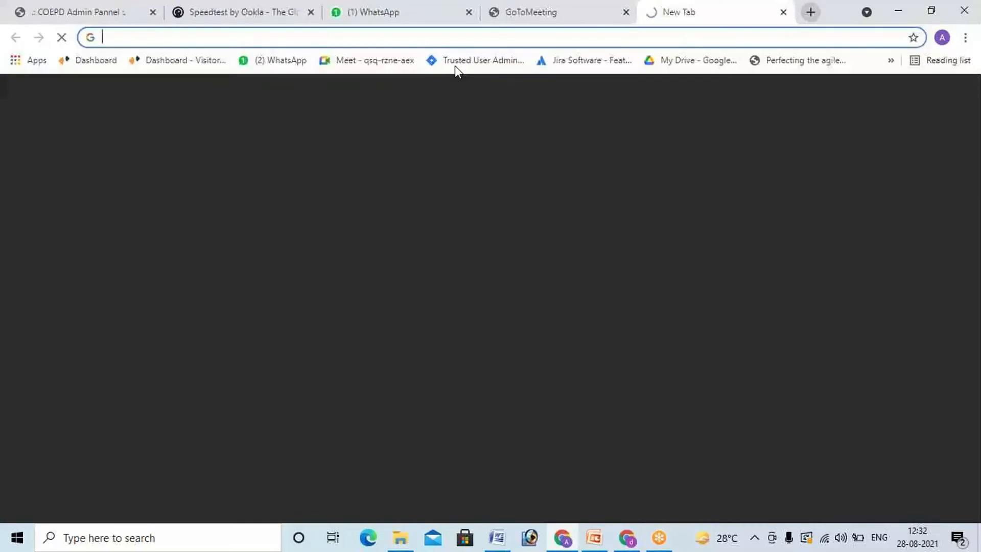
{"action": "left_click", "coordinate": [455, 65]}
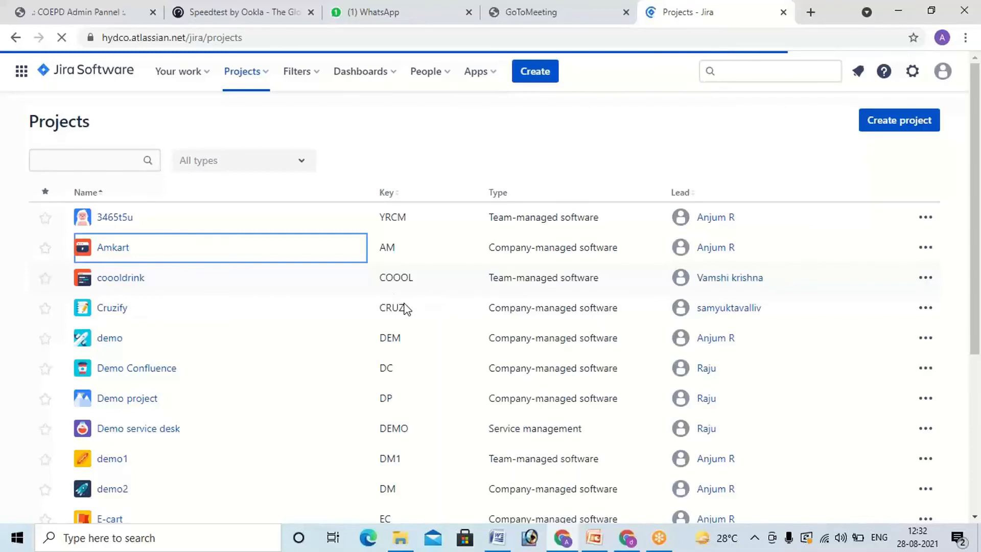
{"action": "scroll", "coordinate": [404, 303], "scroll_direction": "down", "scroll_amount": 1}
{"action": "scroll", "coordinate": [407, 309], "scroll_direction": "down", "scroll_amount": 5}
{"action": "scroll", "coordinate": [407, 308], "scroll_direction": "up", "scroll_amount": 6}
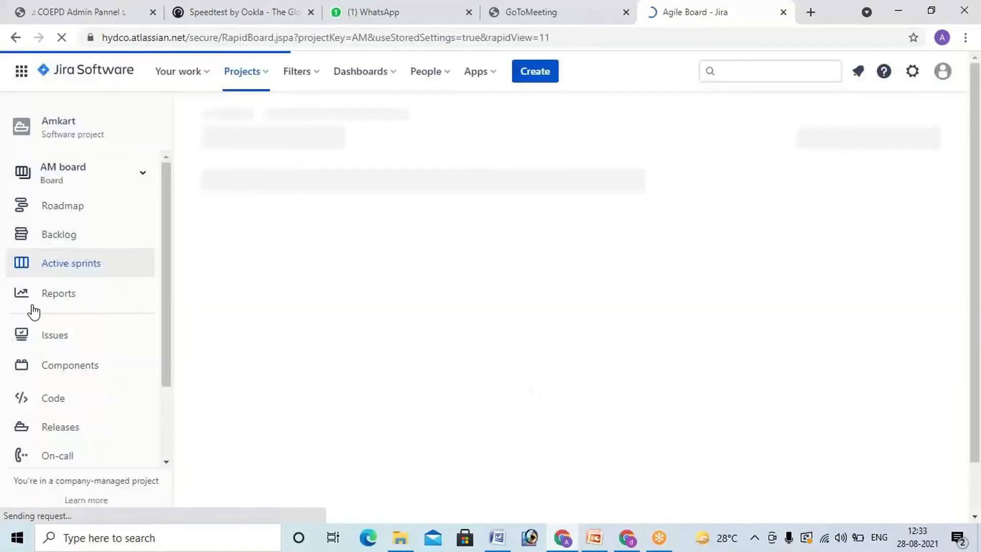
{"action": "left_click", "coordinate": [55, 305]}
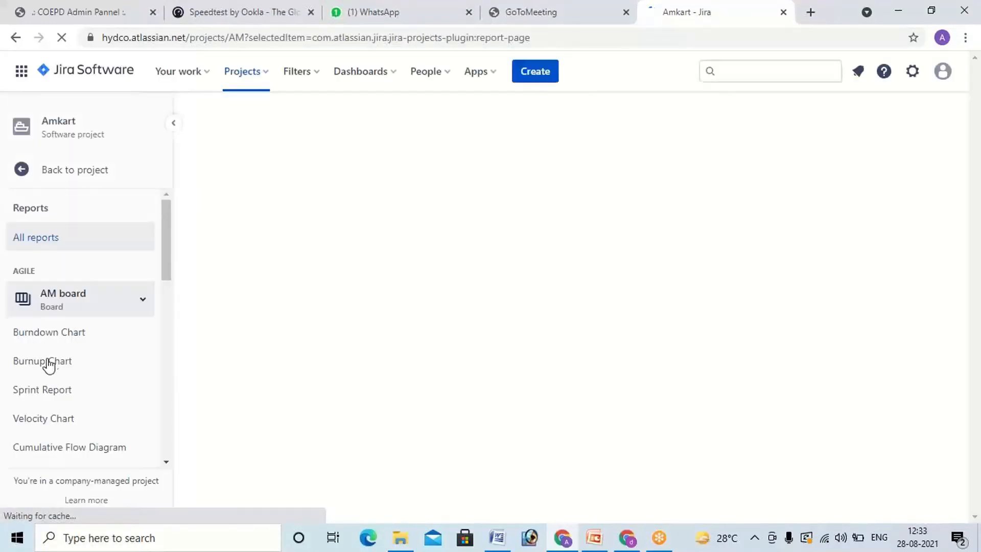
Step: Open the Burndown Chart for AM Sprint 4 and examine its event log and remaining story points
{"action": "left_click", "coordinate": [54, 337]}
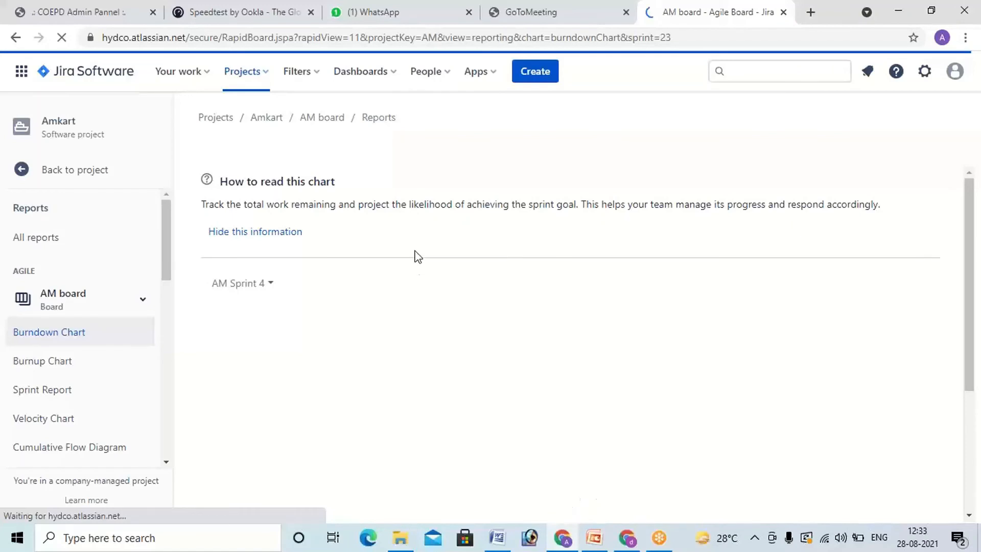
{"action": "scroll", "coordinate": [418, 256], "scroll_direction": "down", "scroll_amount": 1}
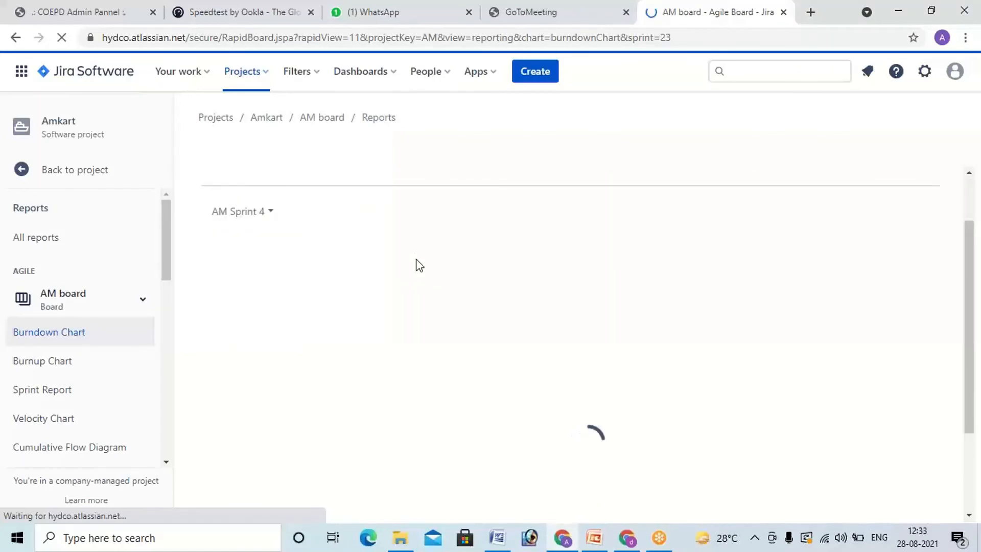
{"action": "scroll", "coordinate": [429, 291], "scroll_direction": "down", "scroll_amount": 2}
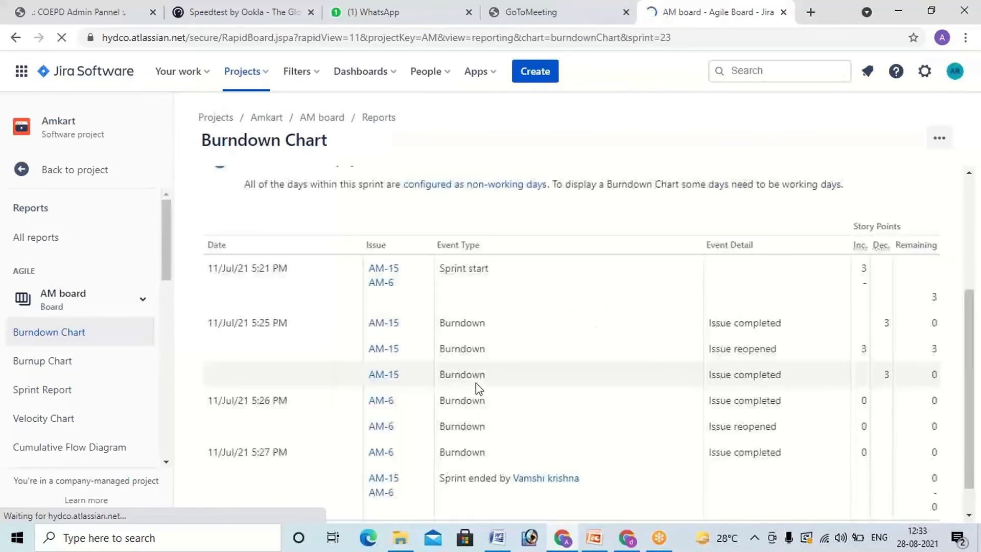
{"action": "scroll", "coordinate": [373, 277], "scroll_direction": "up", "scroll_amount": 1}
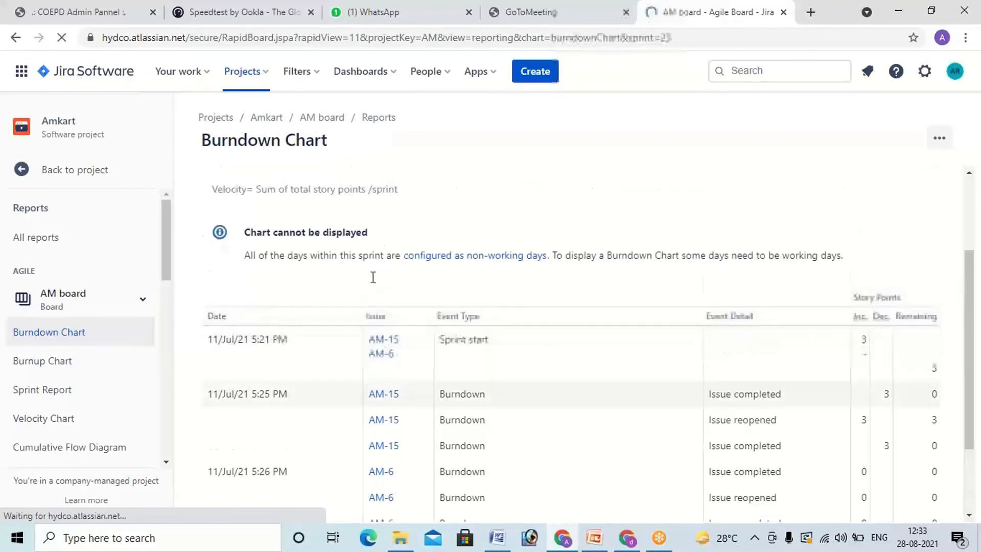
{"action": "scroll", "coordinate": [373, 277], "scroll_direction": "up", "scroll_amount": 2}
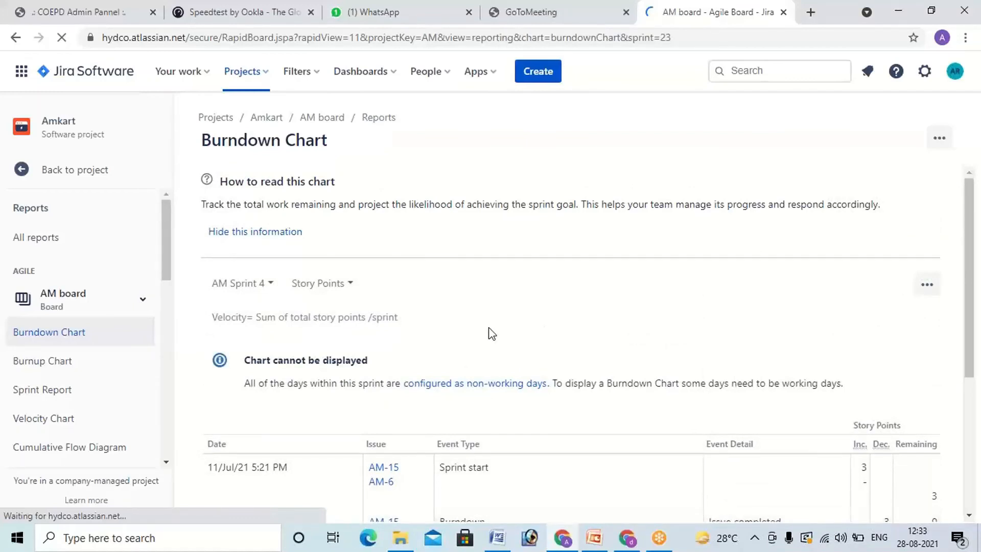
{"action": "scroll", "coordinate": [550, 379], "scroll_direction": "down", "scroll_amount": 5}
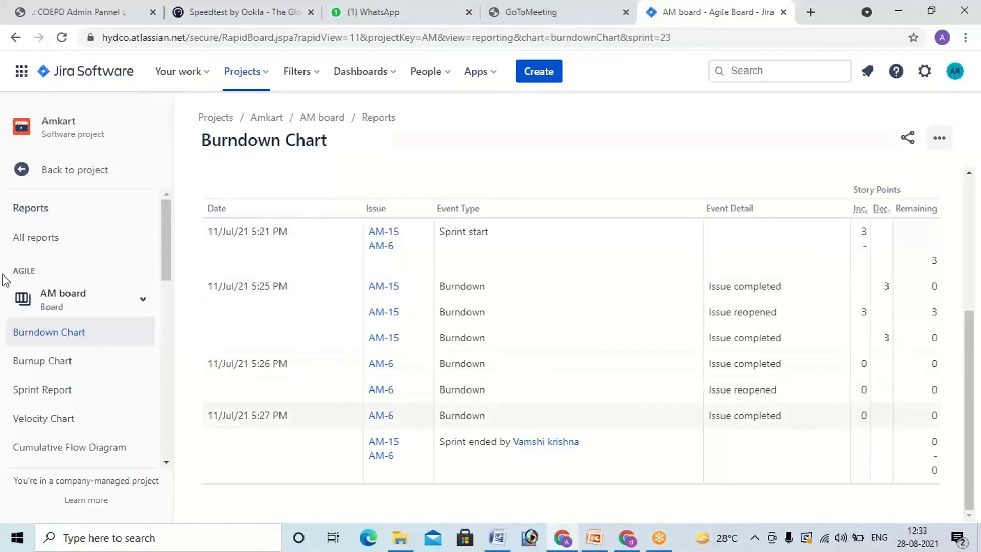
Step: Open the Burnup Chart for AM Sprint 4 and compare completed work with work scope in the graph and event table
{"action": "left_click", "coordinate": [54, 361]}
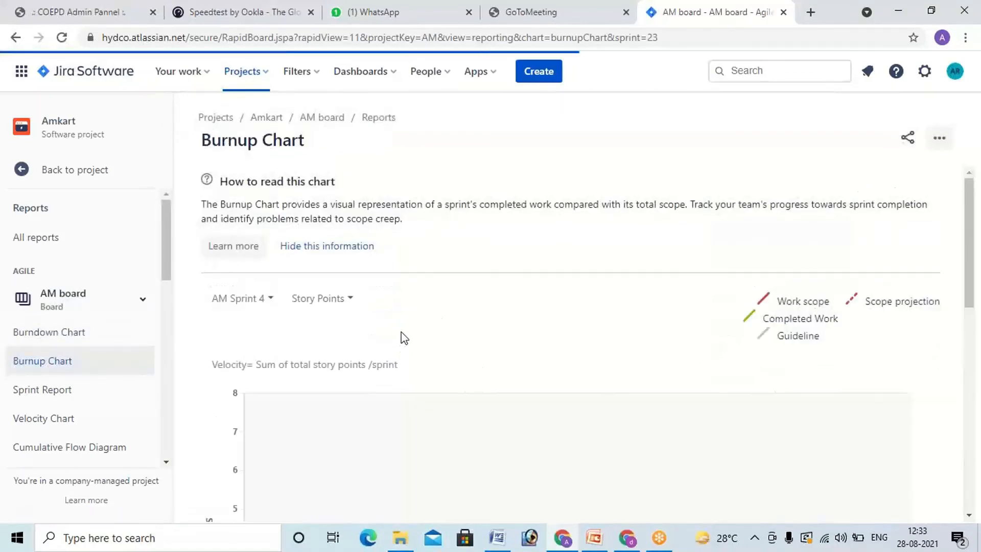
{"action": "scroll", "coordinate": [403, 337], "scroll_direction": "down", "scroll_amount": 4}
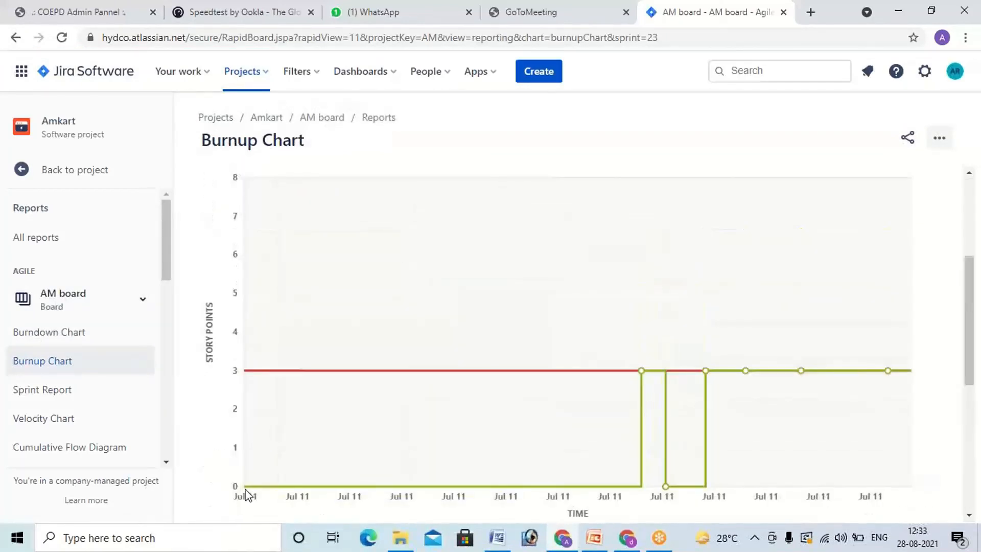
{"action": "mouse_move", "coordinate": [647, 485]}
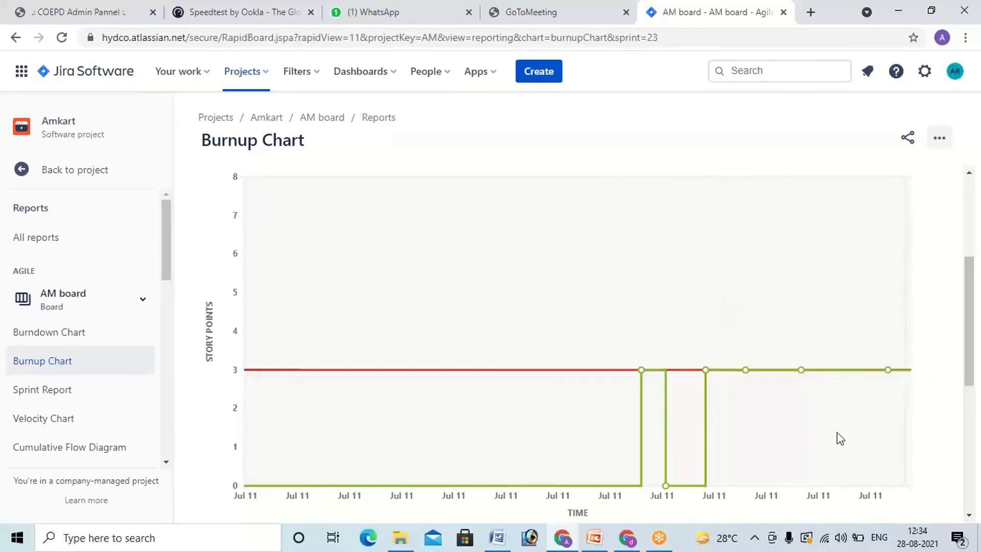
{"action": "scroll", "coordinate": [837, 433], "scroll_direction": "down", "scroll_amount": 6}
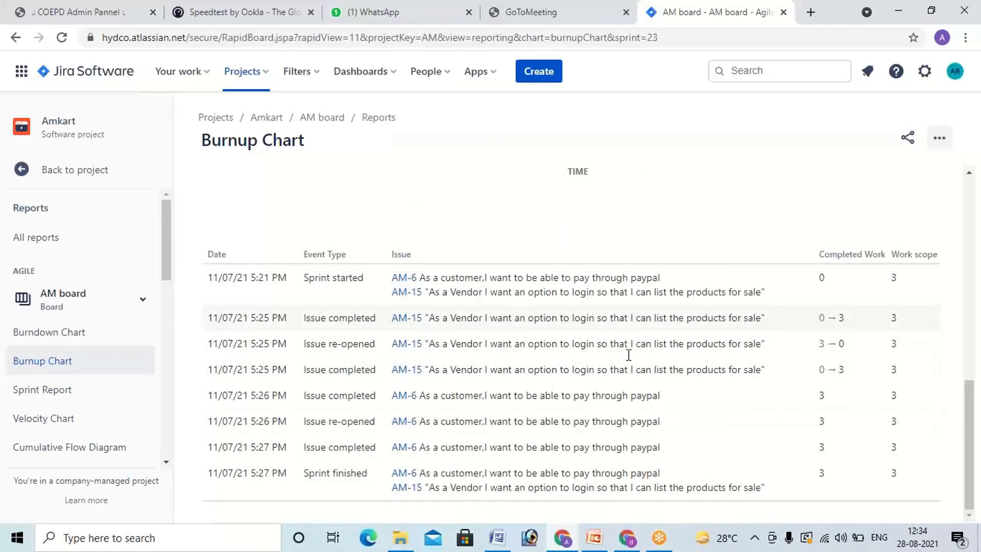
Step: Open the Sprint Report for AM Sprint 4 and examine the remaining-values graph and the completed issues
{"action": "left_click", "coordinate": [81, 392]}
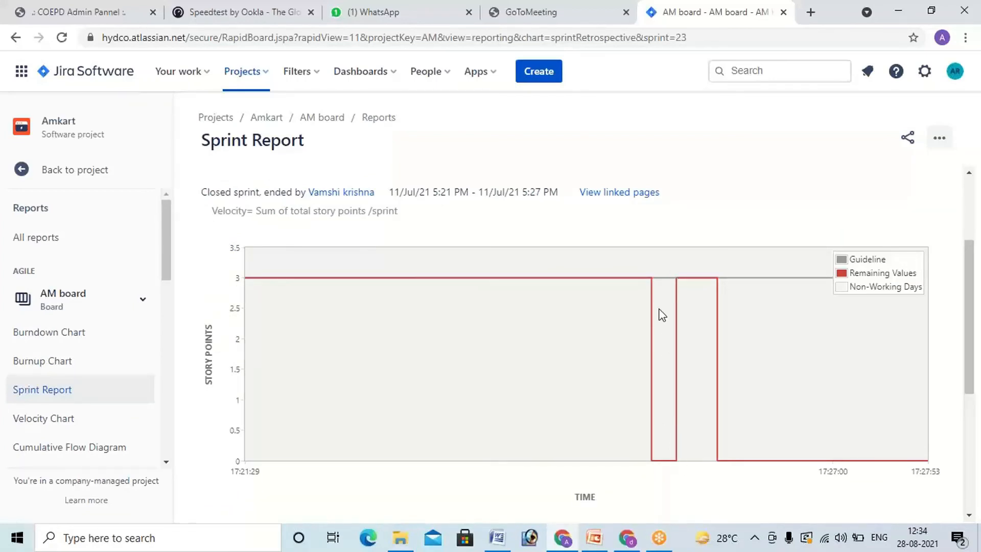
{"action": "scroll", "coordinate": [851, 368], "scroll_direction": "down", "scroll_amount": 3}
{"action": "scroll", "coordinate": [851, 368], "scroll_direction": "down", "scroll_amount": 2}
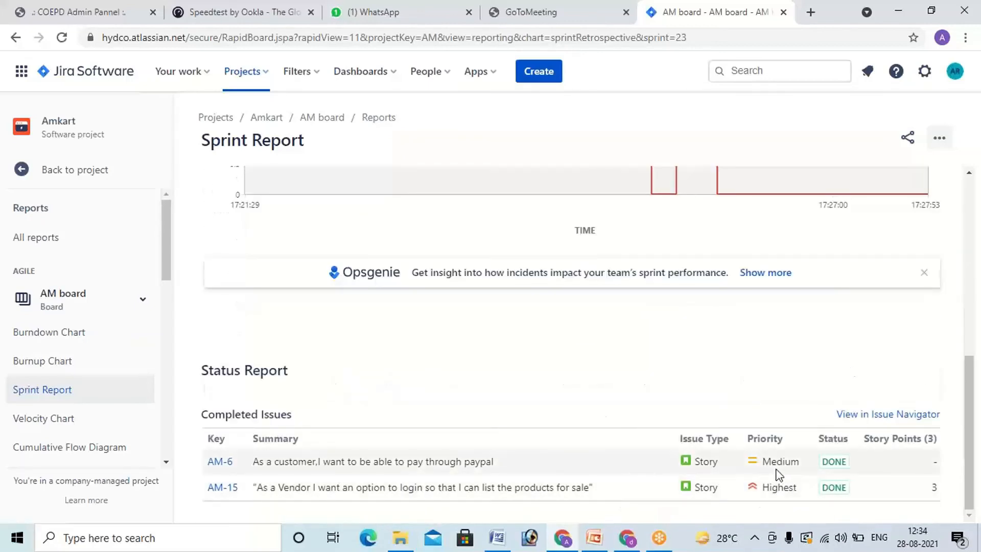
{"action": "scroll", "coordinate": [736, 454], "scroll_direction": "up", "scroll_amount": 1}
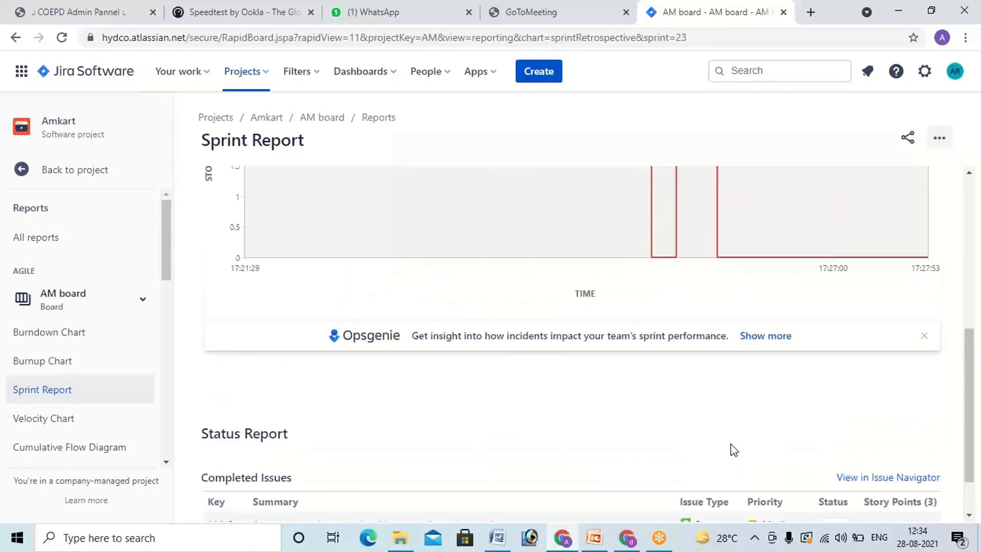
Step: Open the Amkart Velocity Chart and compare commitment and completed story points for AM Sprint 1 through AM Sprint 4
{"action": "left_click", "coordinate": [55, 426]}
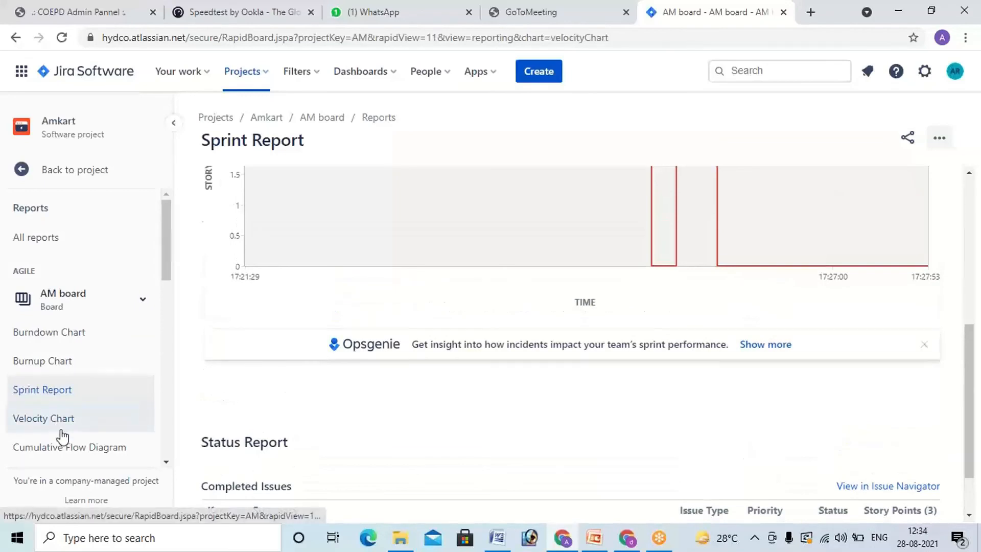
{"action": "scroll", "coordinate": [263, 376], "scroll_direction": "down", "scroll_amount": 7}
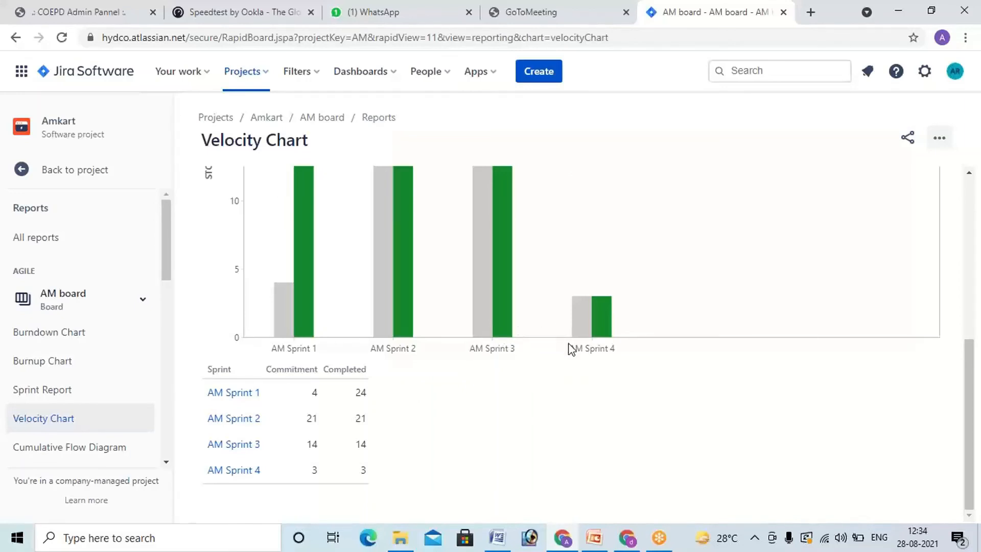
Step: Return to the Whatsapp project's Chrome window, open its Releases page, and examine the progress of version 1.0
{"action": "mouse_move", "coordinate": [631, 541]}
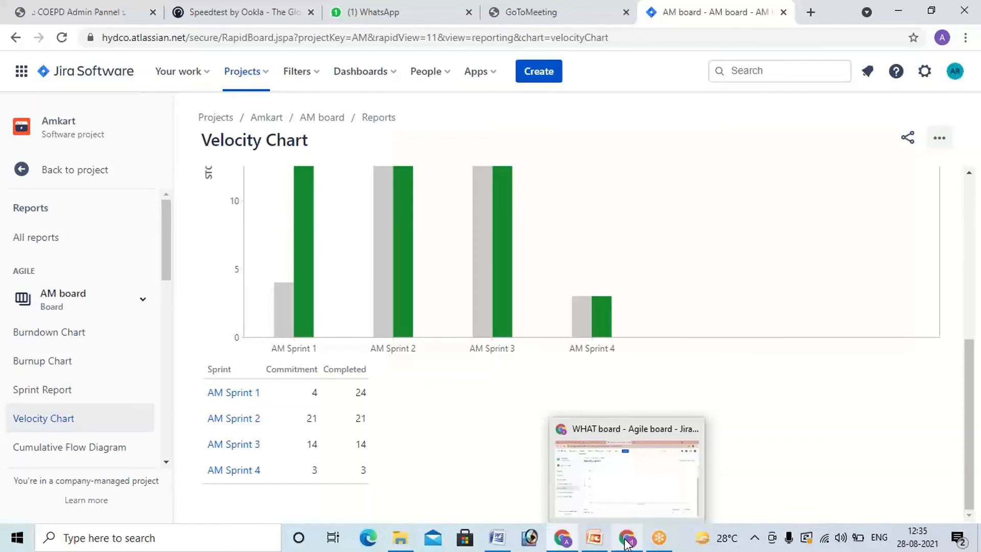
{"action": "left_click", "coordinate": [624, 516]}
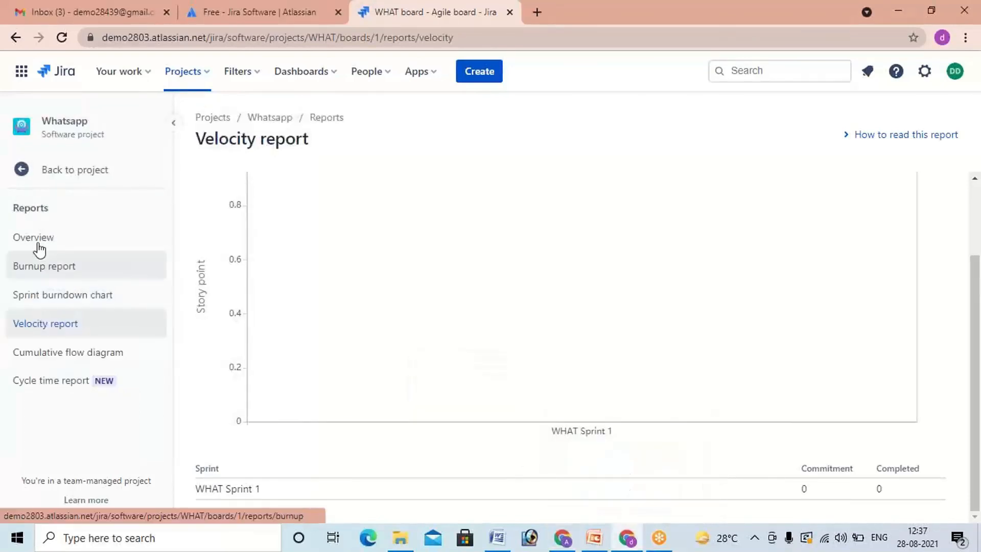
{"action": "left_click", "coordinate": [58, 174]}
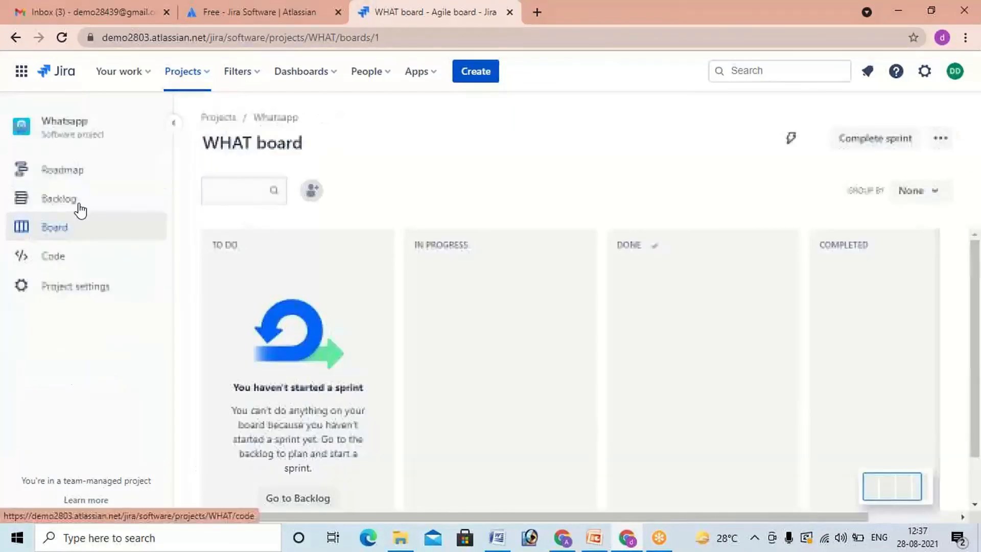
{"action": "scroll", "coordinate": [92, 378], "scroll_direction": "down", "scroll_amount": 1}
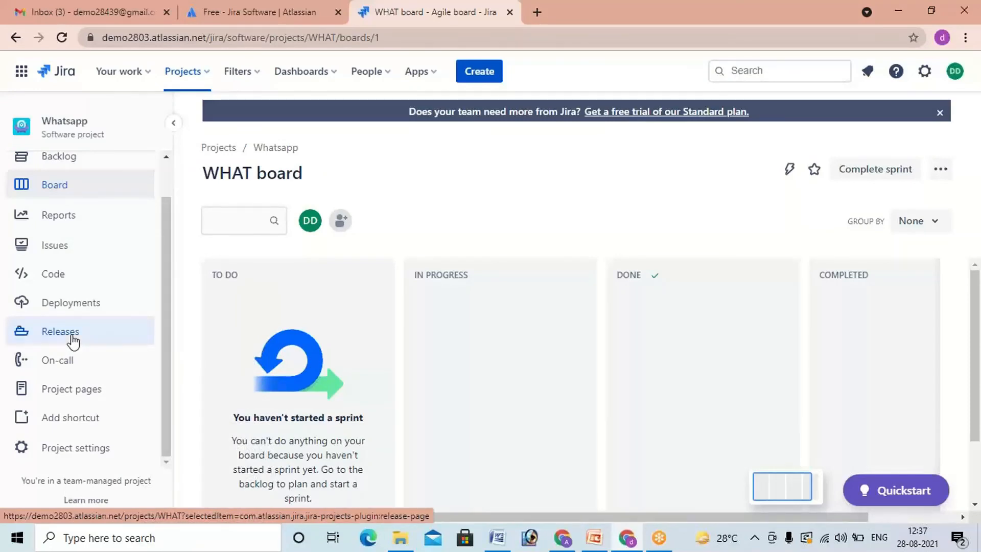
{"action": "left_click", "coordinate": [74, 341]}
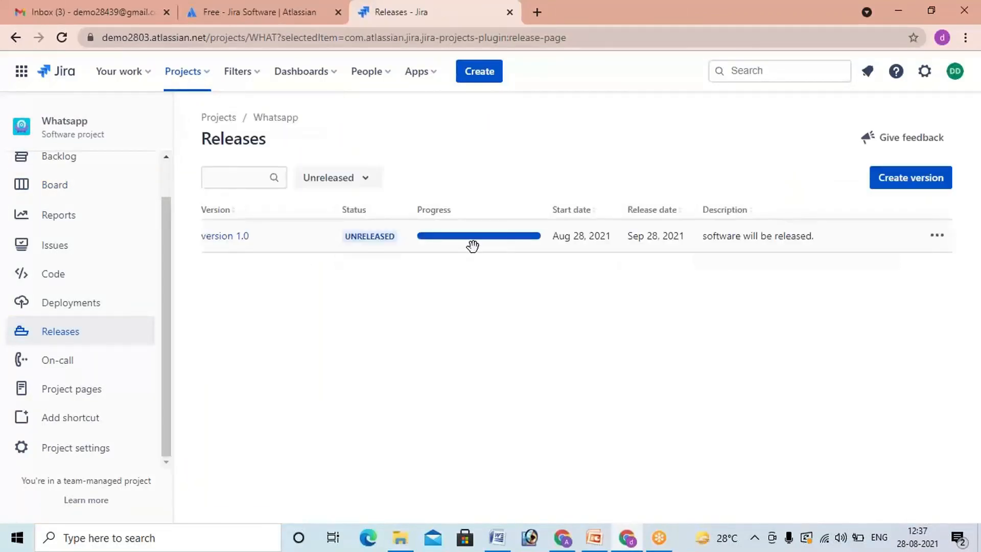
Step: Release version 1.0 with its unresolved issues ignored, keeping the release date 9/28/2021
{"action": "mouse_move", "coordinate": [503, 229]}
{"action": "left_click", "coordinate": [943, 241]}
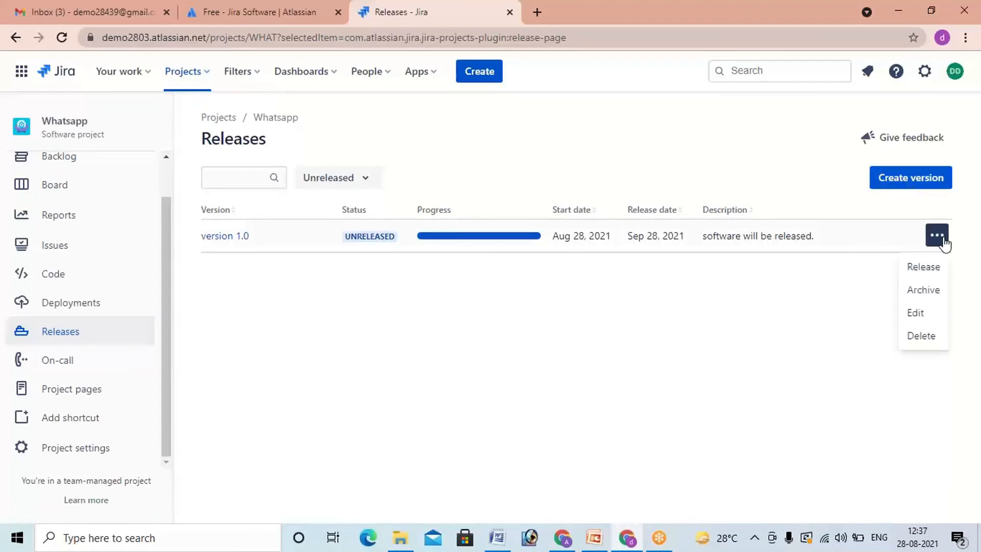
{"action": "left_click", "coordinate": [931, 274]}
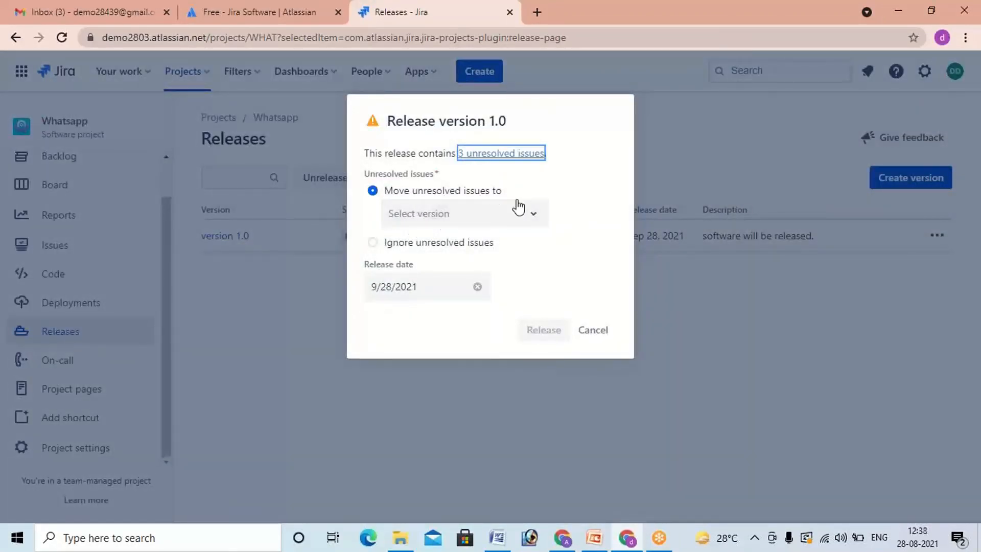
{"action": "left_click", "coordinate": [533, 217]}
{"action": "left_click", "coordinate": [532, 215]}
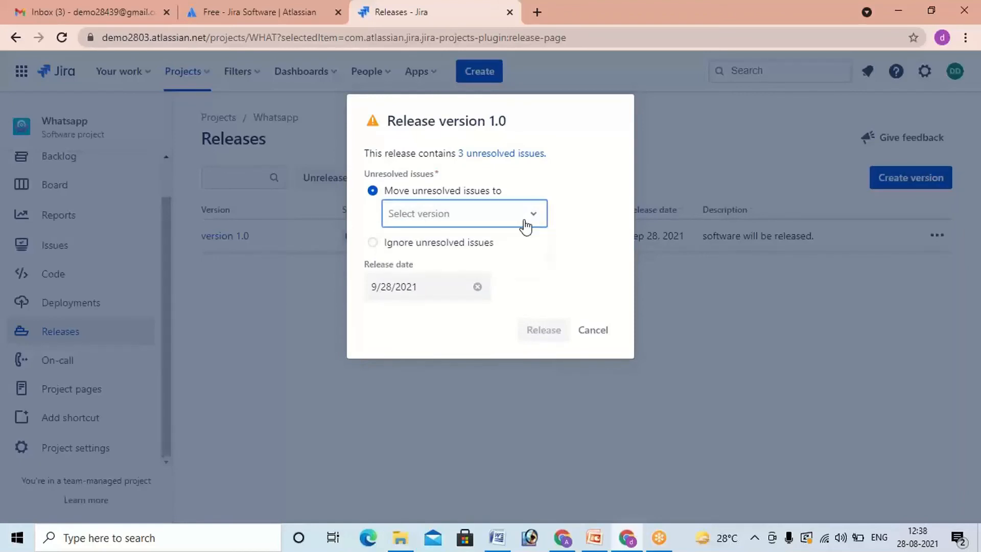
{"action": "left_click", "coordinate": [378, 244]}
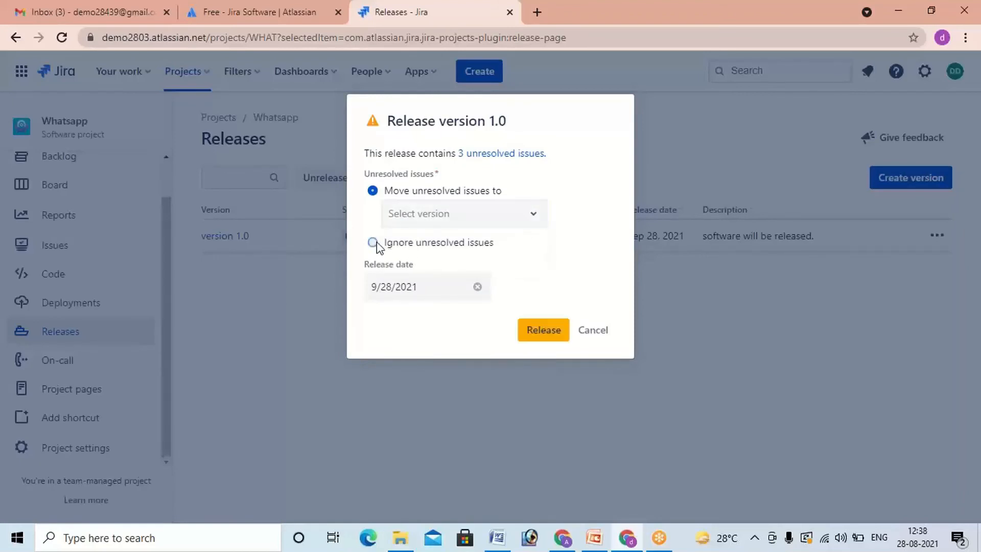
{"action": "left_click", "coordinate": [541, 332]}
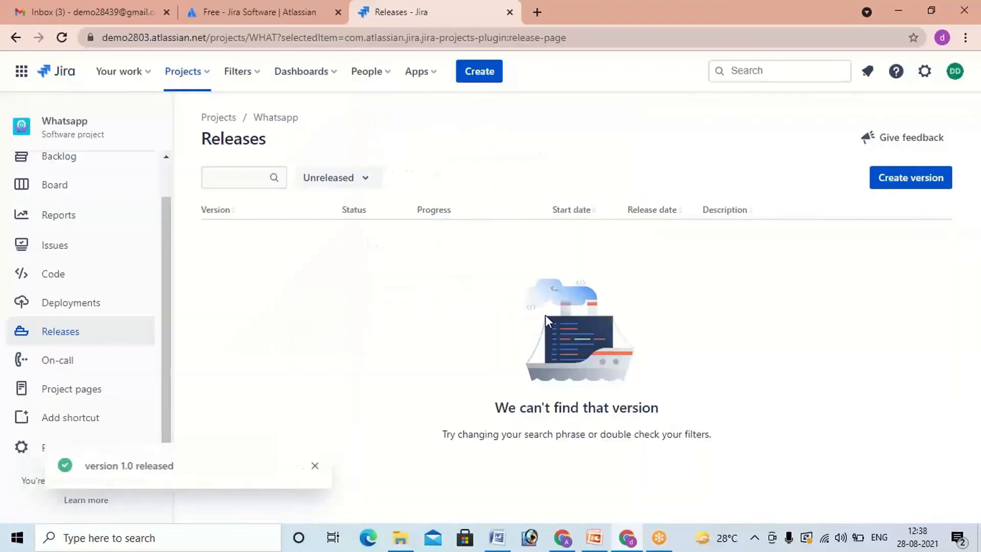
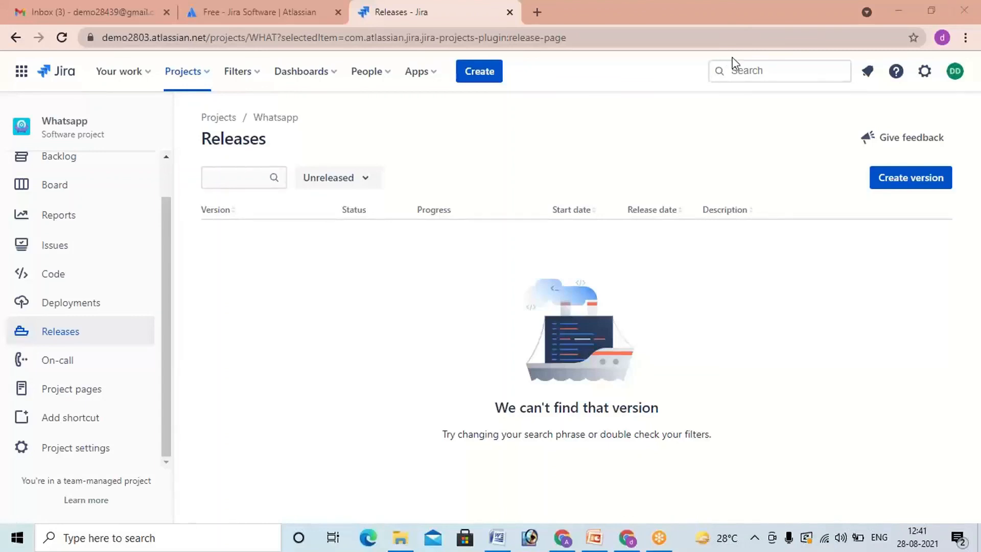
Step: Open the list of all Jira projects
{"action": "left_click", "coordinate": [185, 77]}
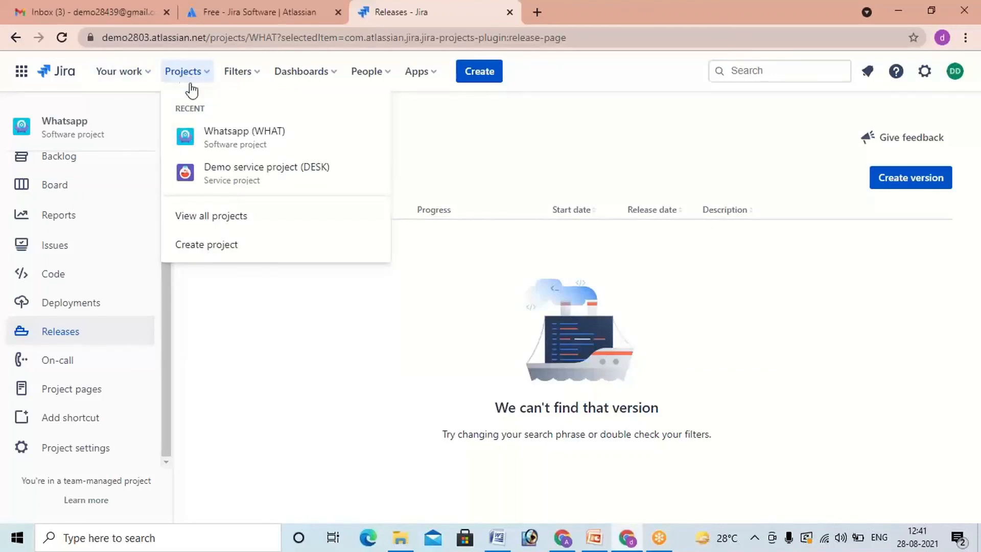
{"action": "left_click", "coordinate": [231, 218]}
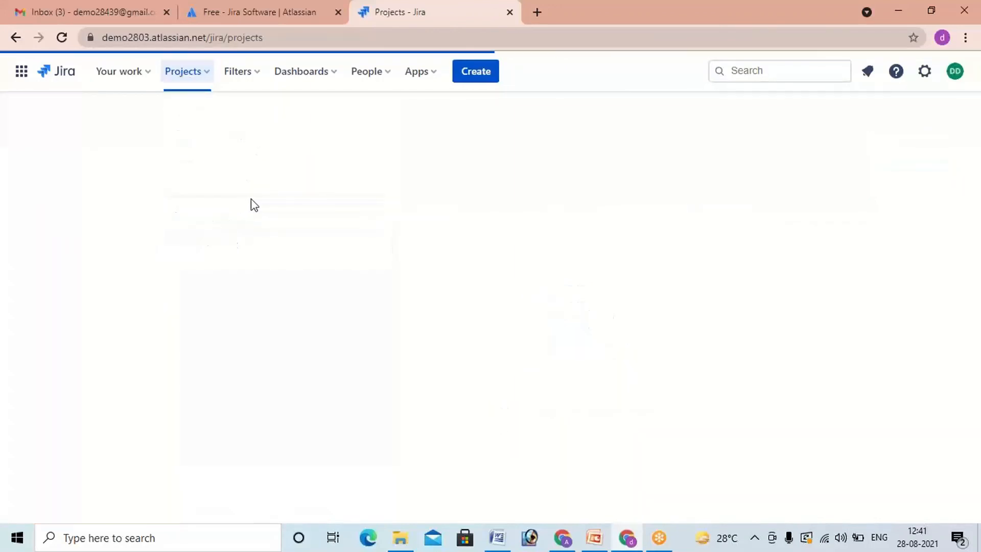